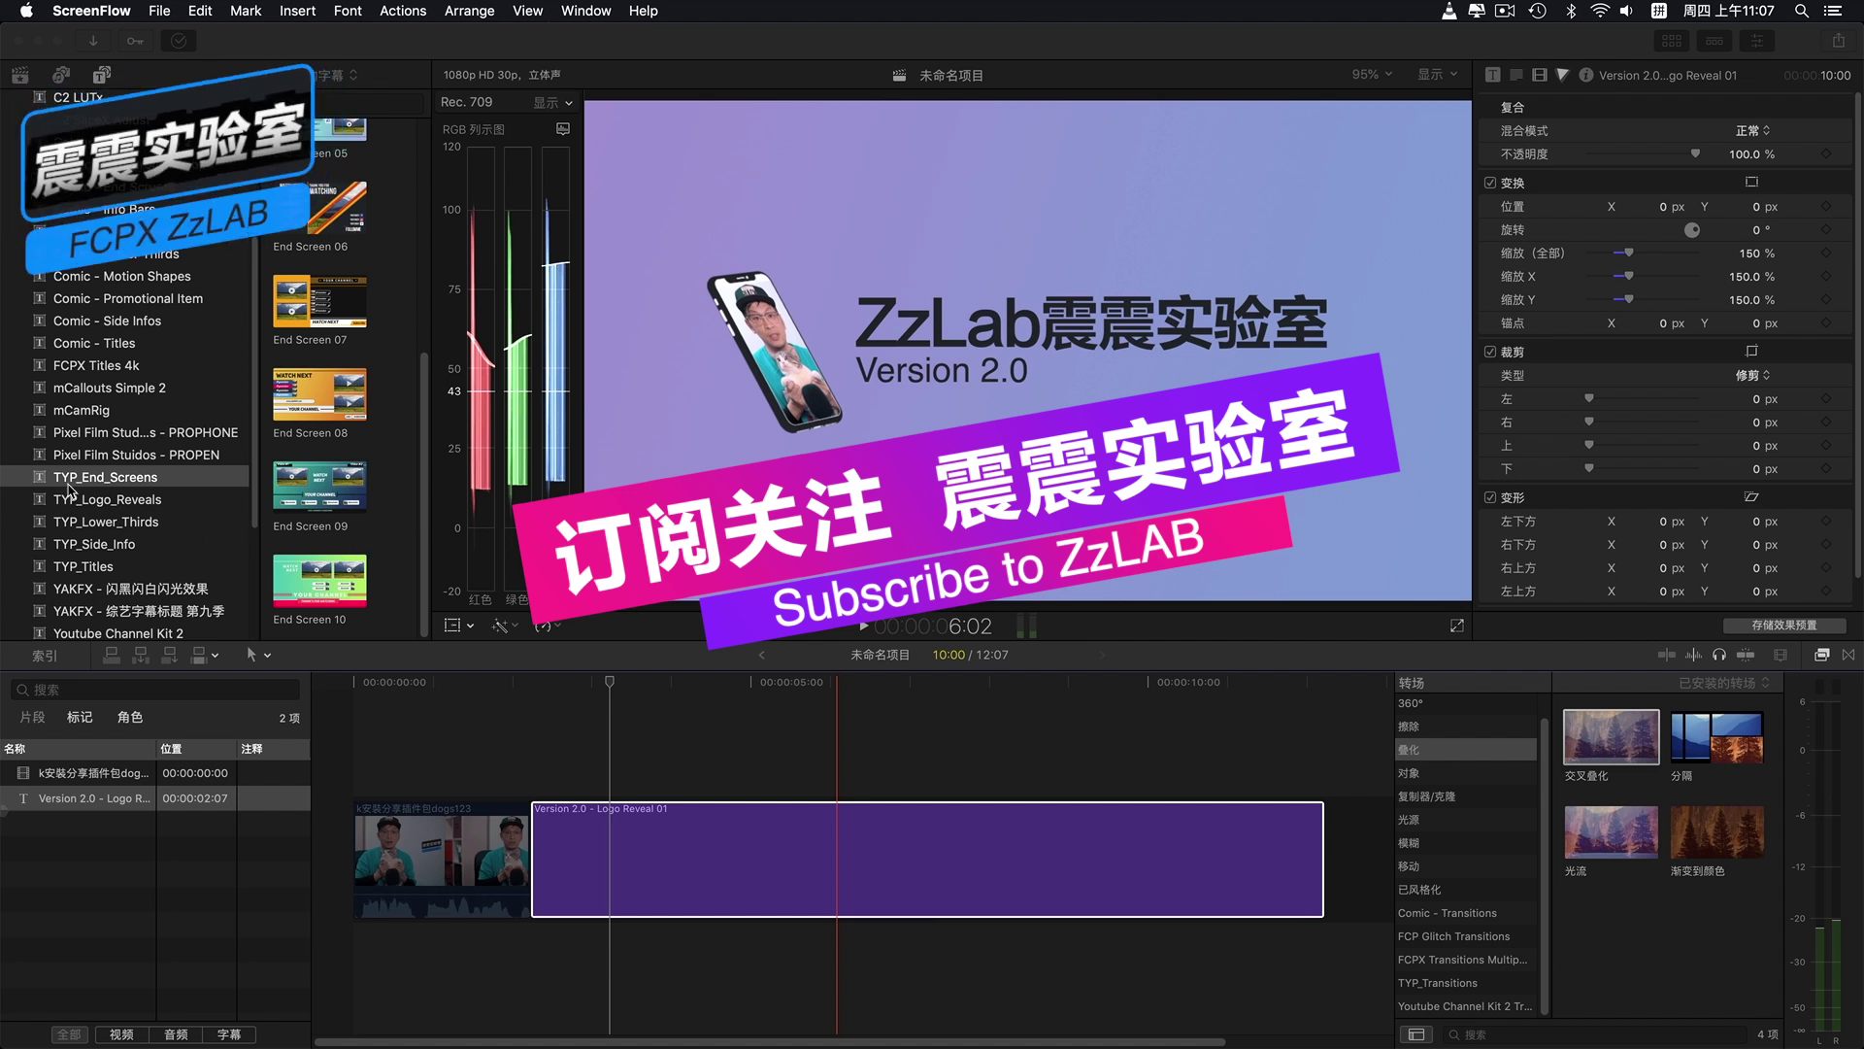
# Step: Bring the Final Cut Pro window with the phone-mockup logo reveal project back to the front
pyautogui.click(101, 78)
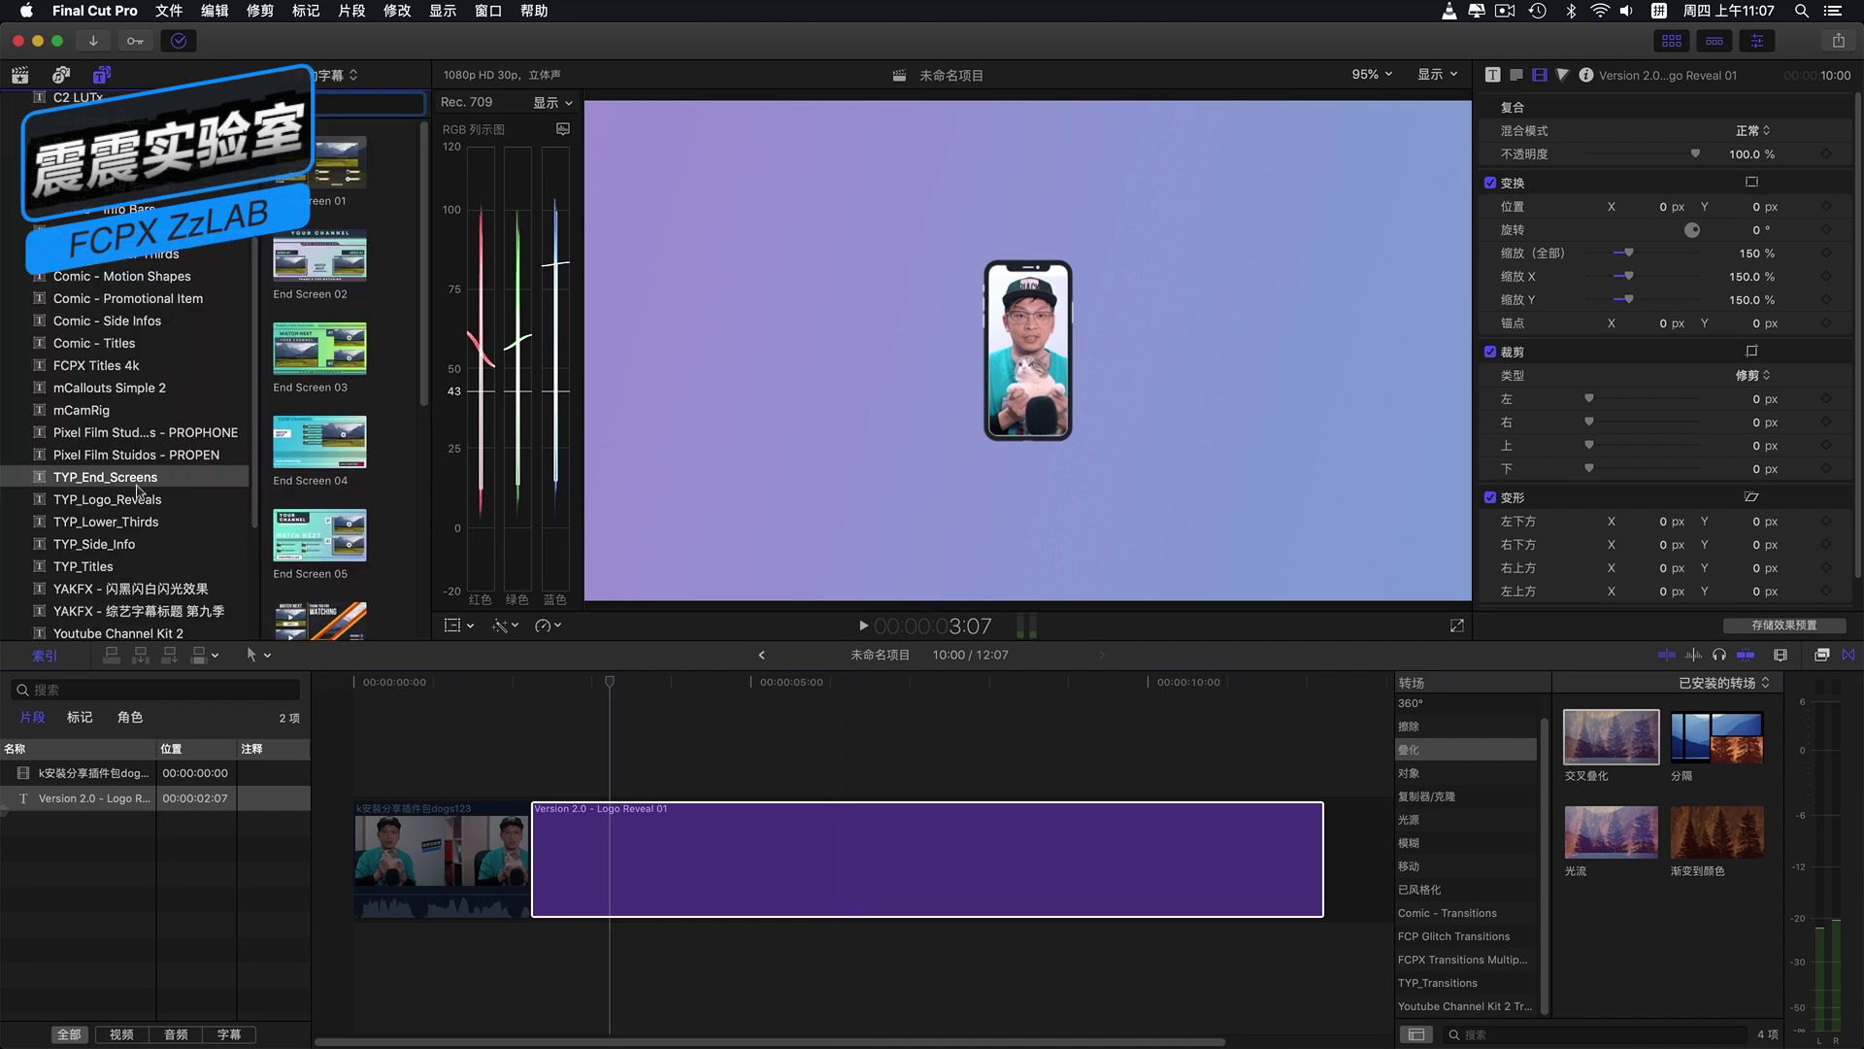
# Step: Scroll to the TYP_End_Screens titles and select the End Screen 01 template
pyautogui.scroll(-1, 120, 508)
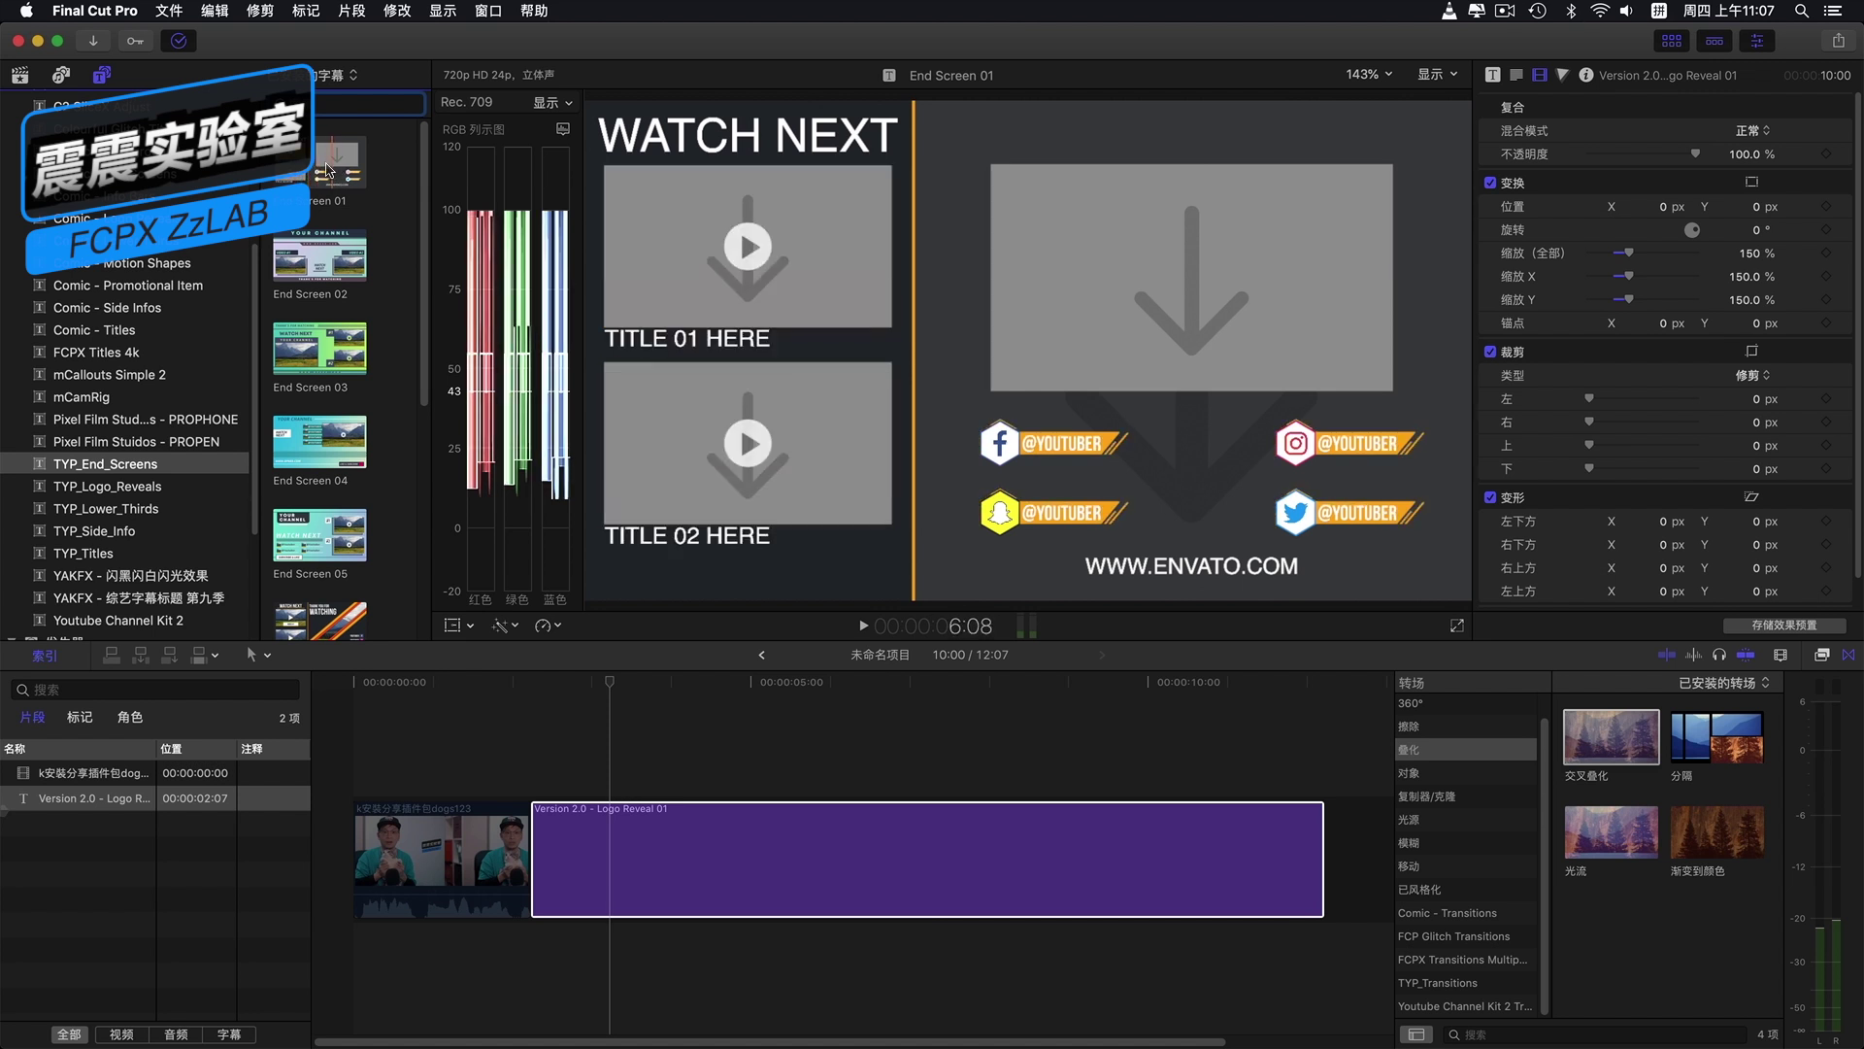
pyautogui.click(327, 171)
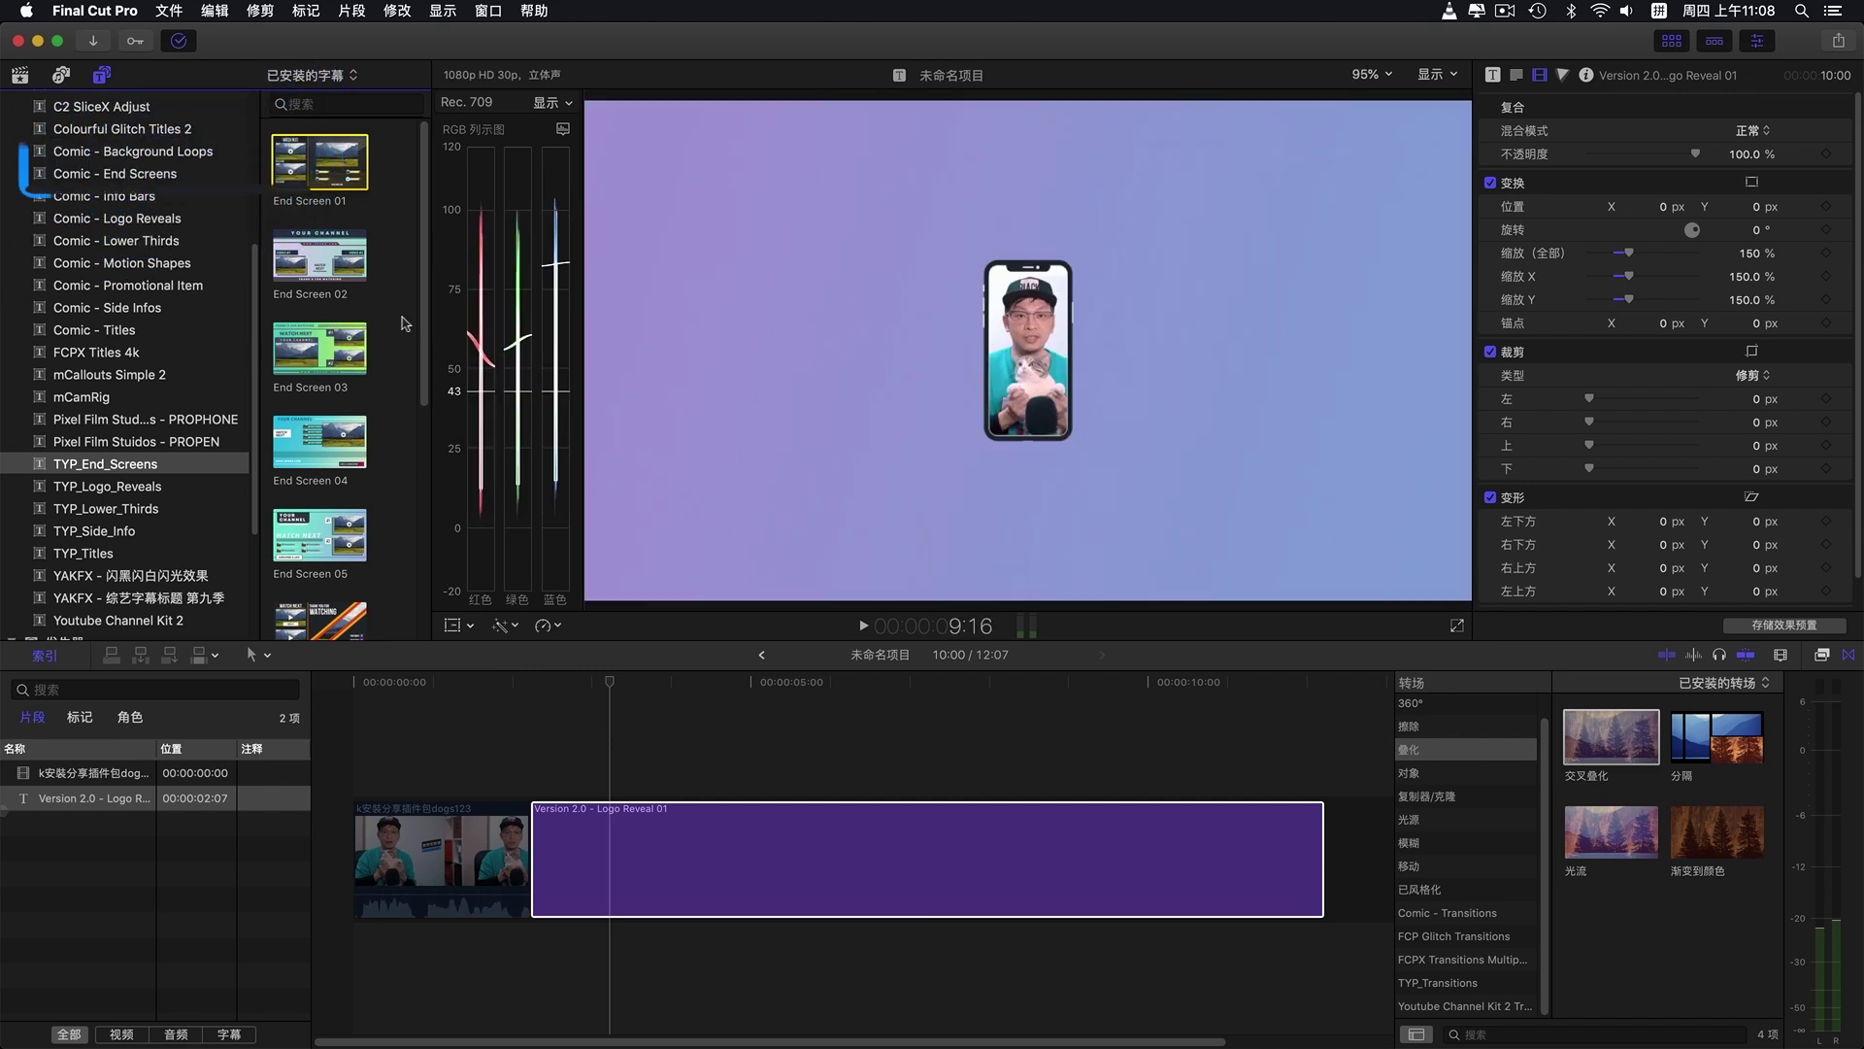
# Step: Append End Screen 01 after the logo reveal and play its animation once
pyautogui.moveTo(320, 162)
pyautogui.mouseDown()
pyautogui.moveTo(1010, 462)
pyautogui.moveTo(1326, 823)
pyautogui.mouseUp()
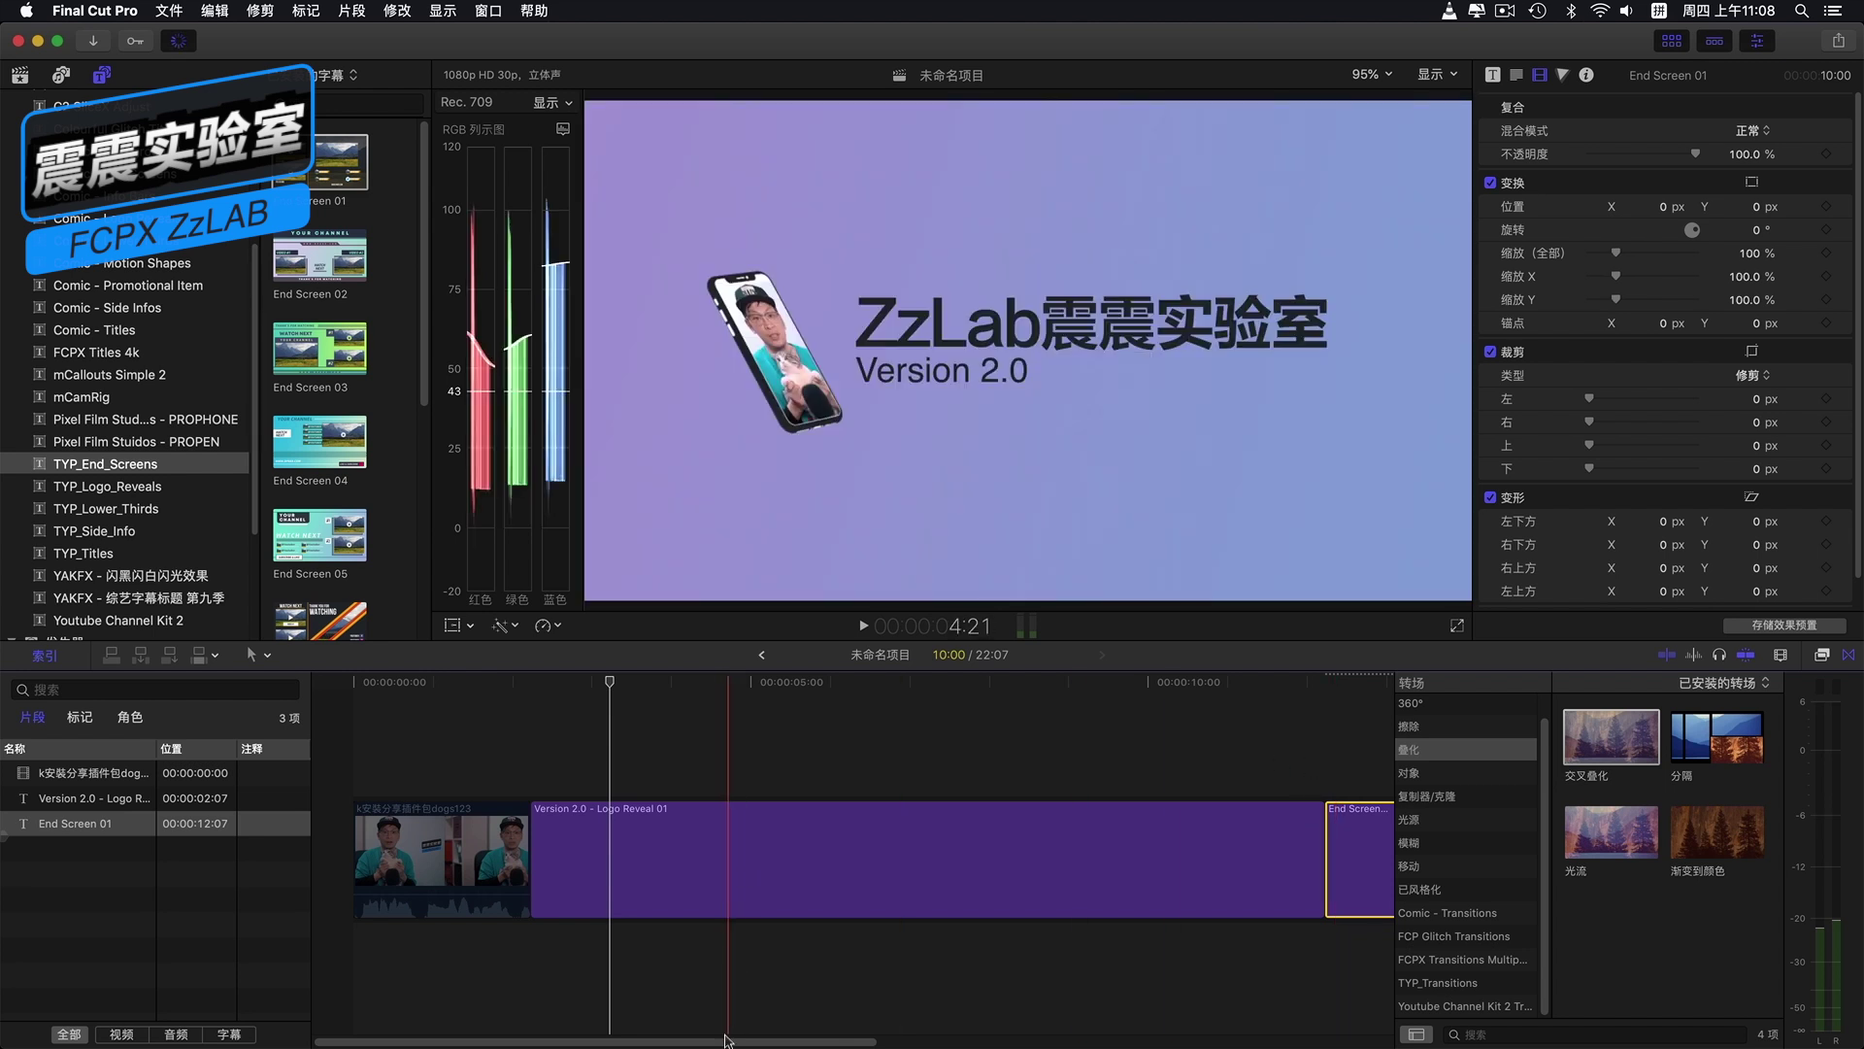
pyautogui.hscroll(5, 1000, 1026)
pyautogui.hscroll(5, 1000, 1026)
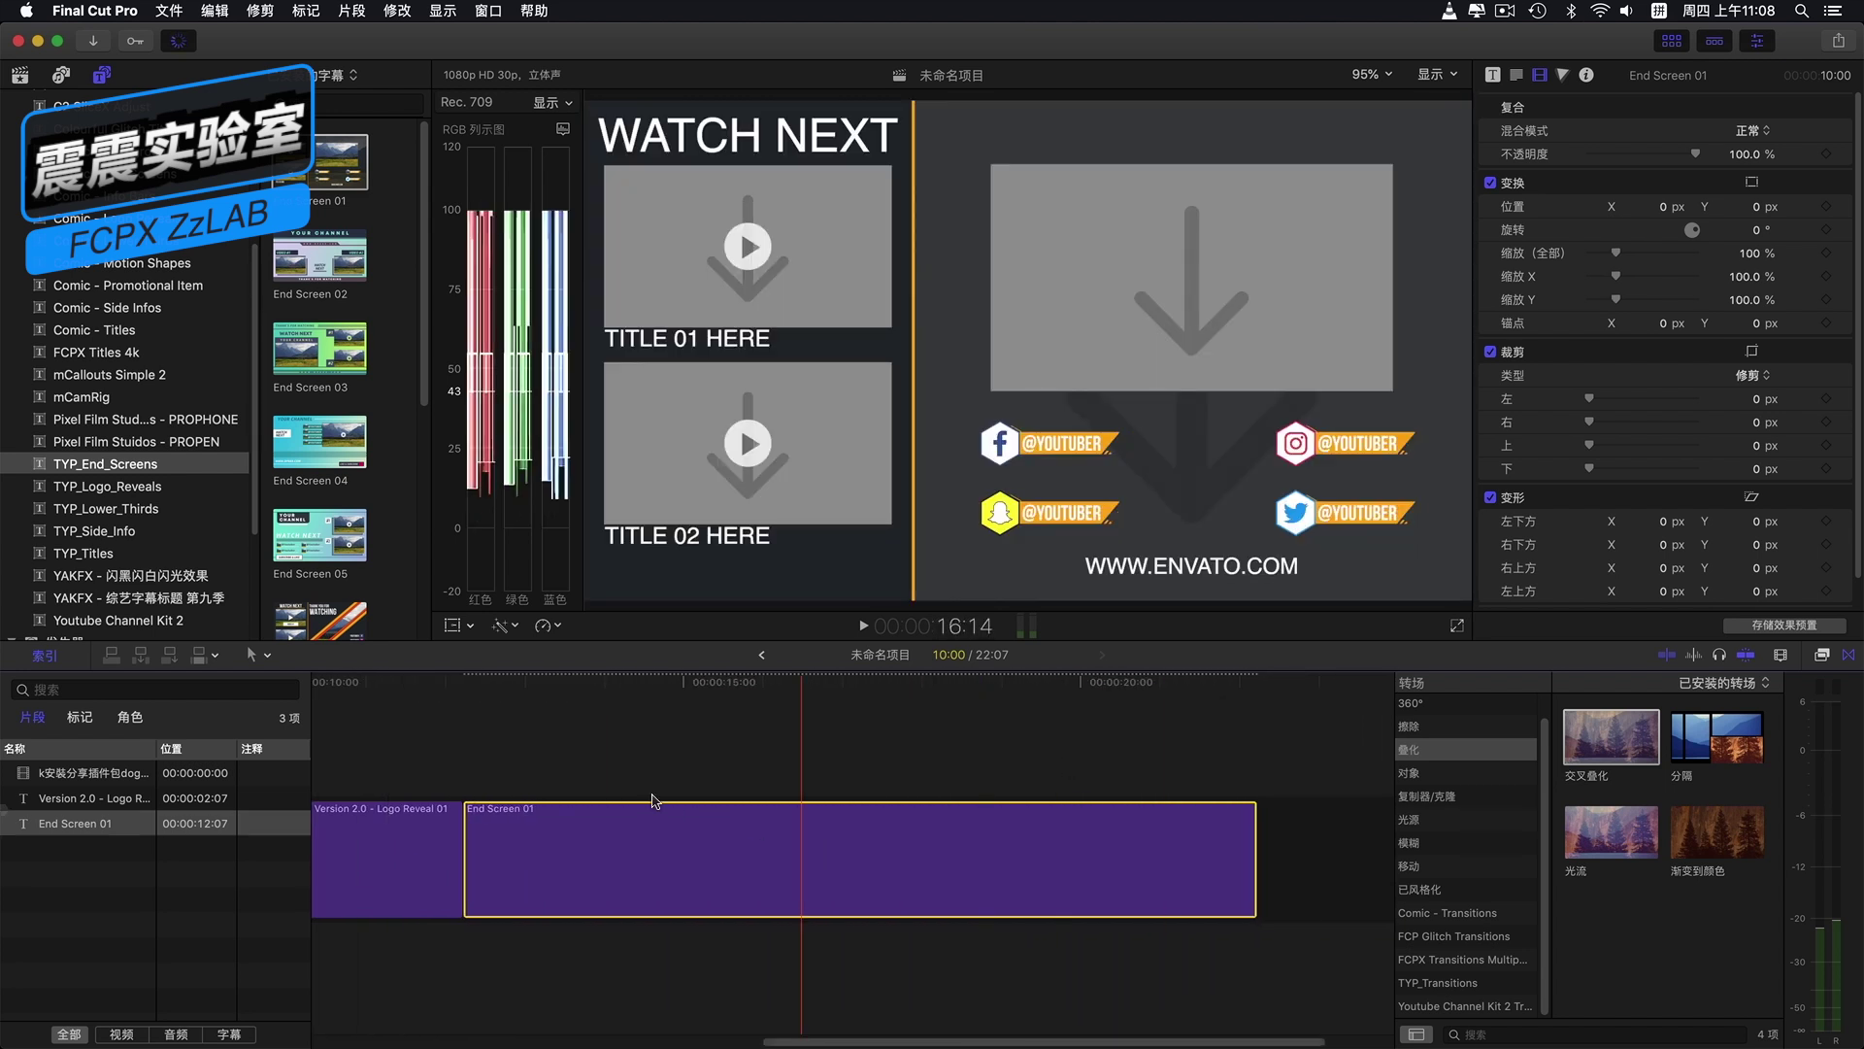
pyautogui.press('space')
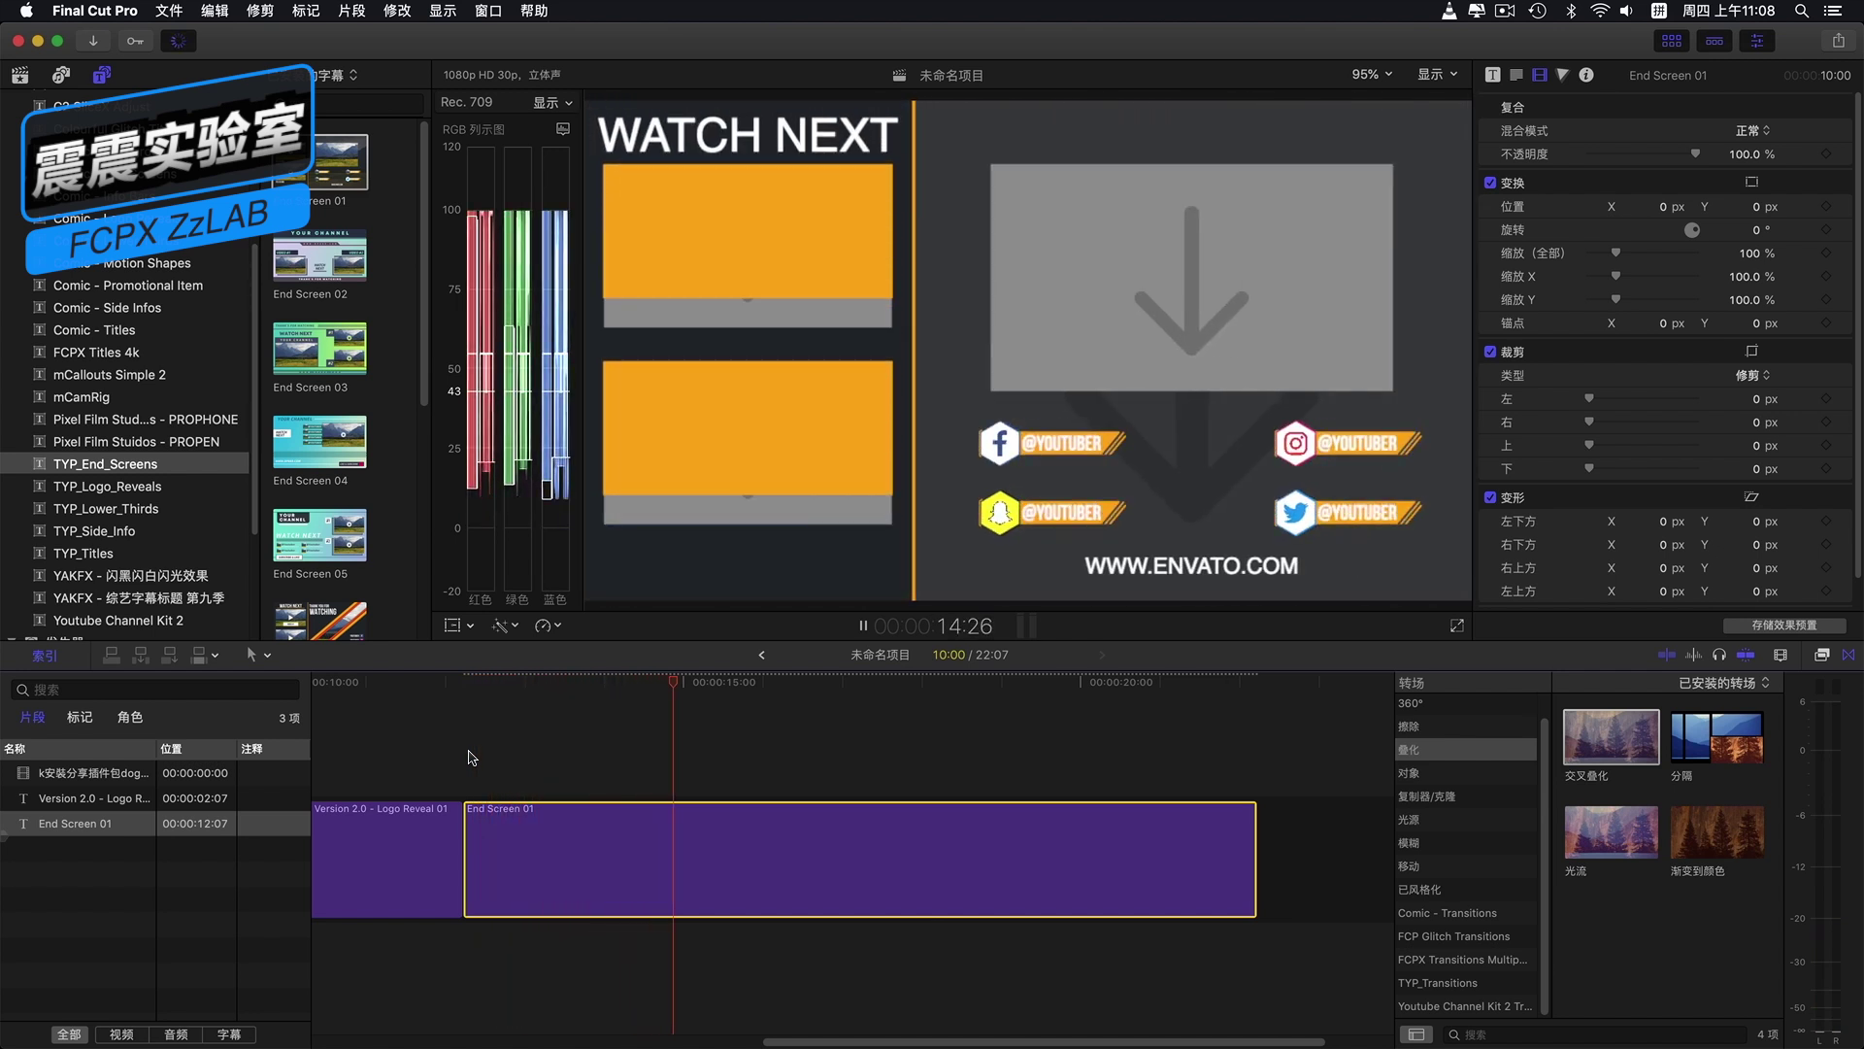
pyautogui.press('space')
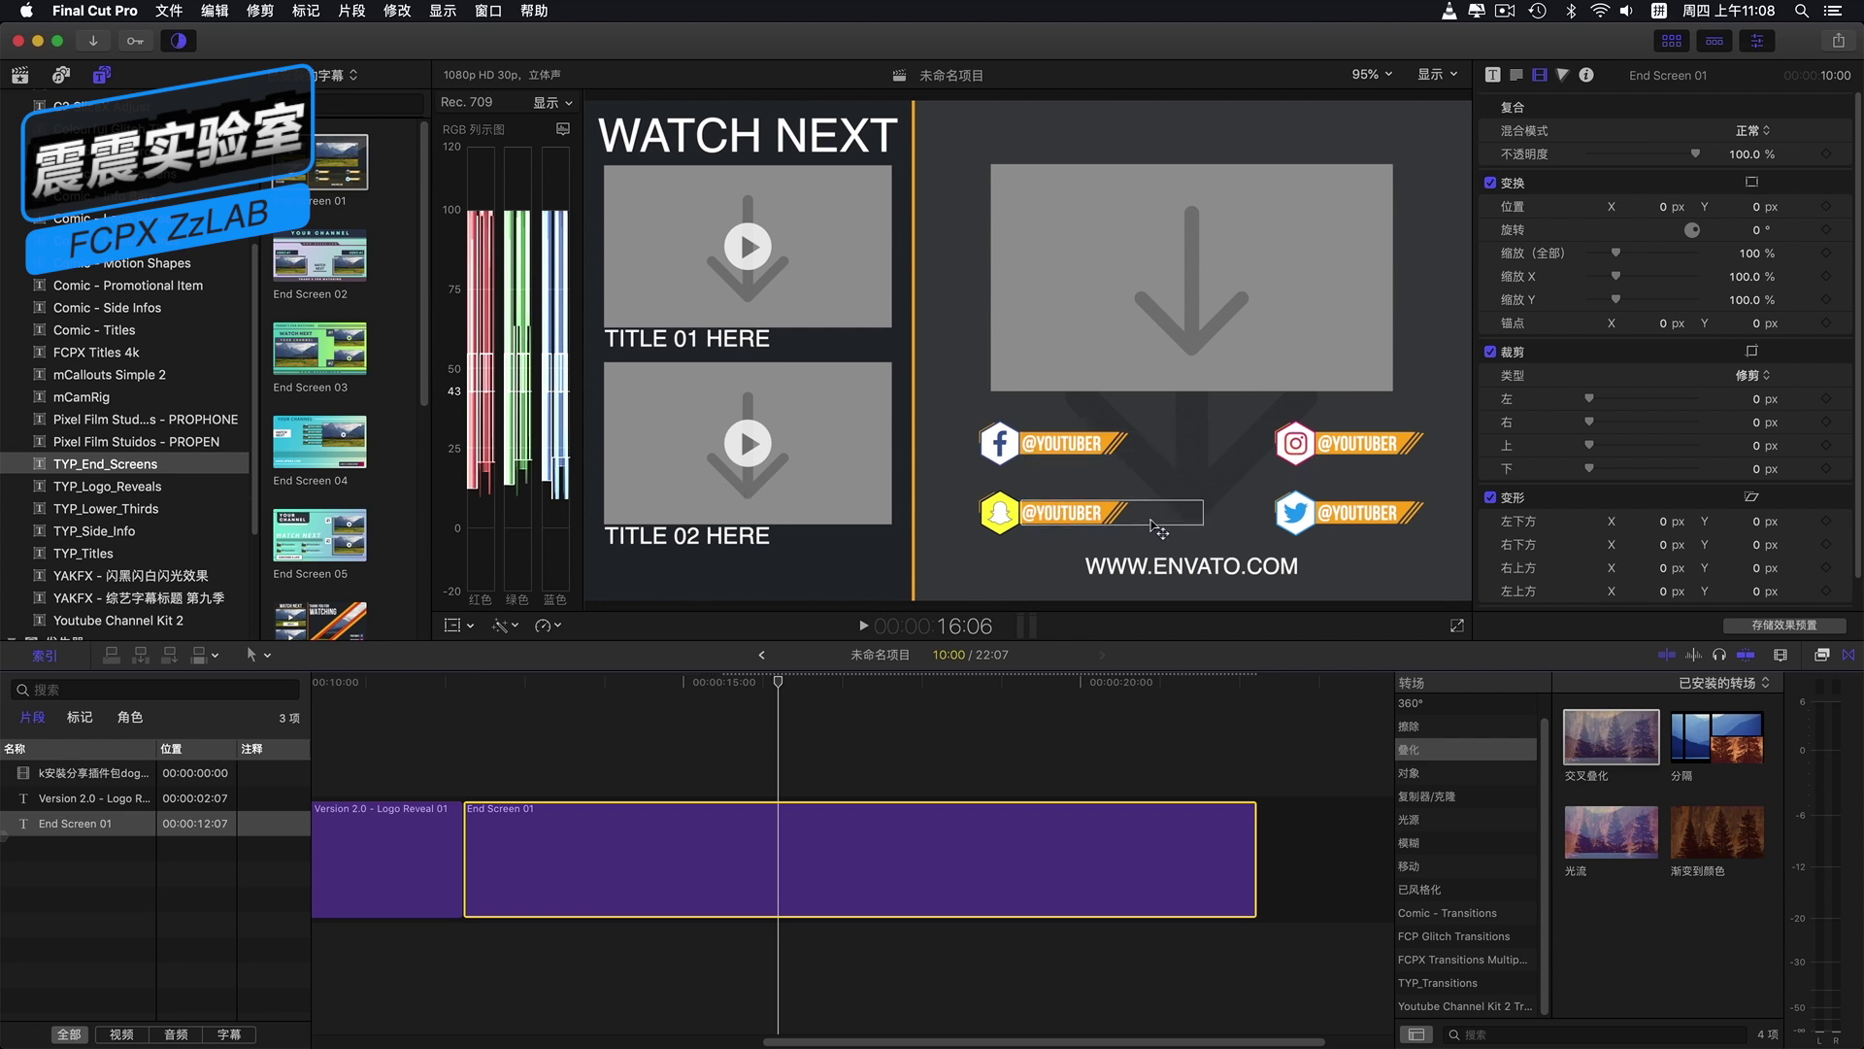
# Step: Scrub through End Screen 01 to its finished WATCH NEXT layout, then preview End Screen 02
pyautogui.moveTo(723, 681); pyautogui.dragTo(1091, 682)
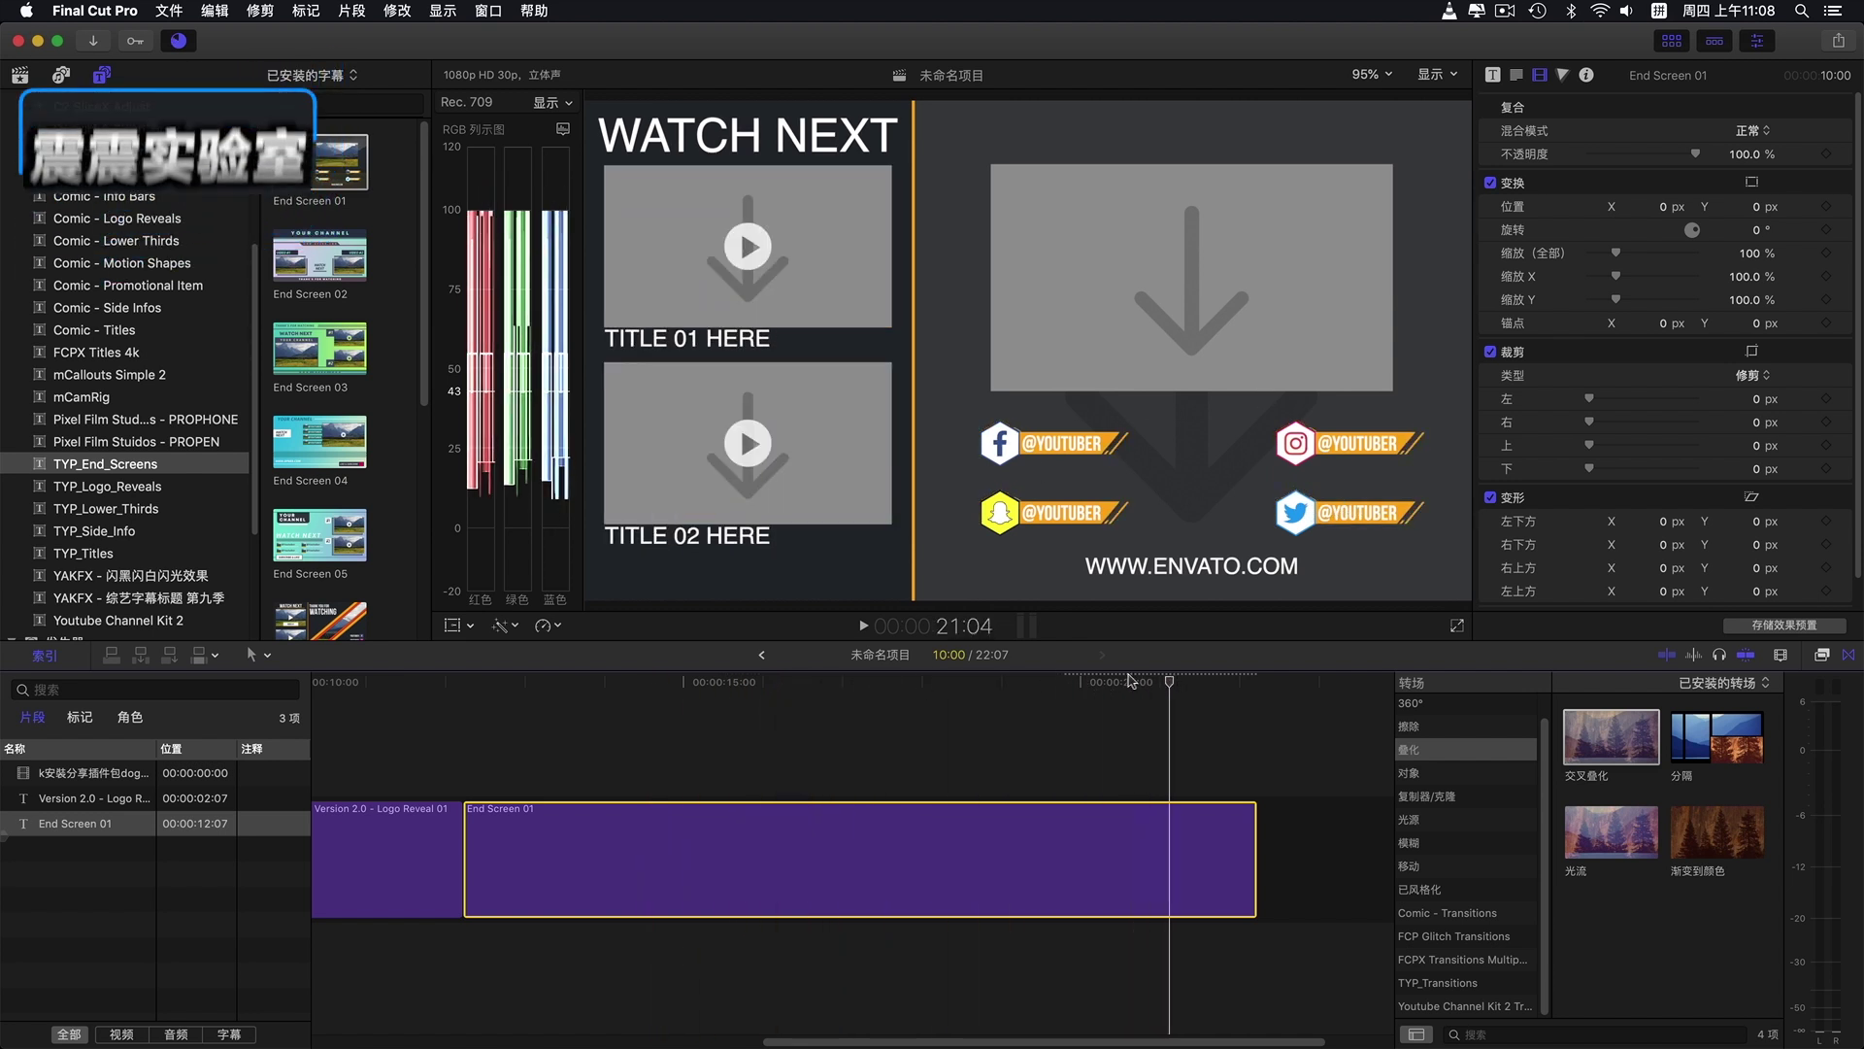
pyautogui.click(620, 681)
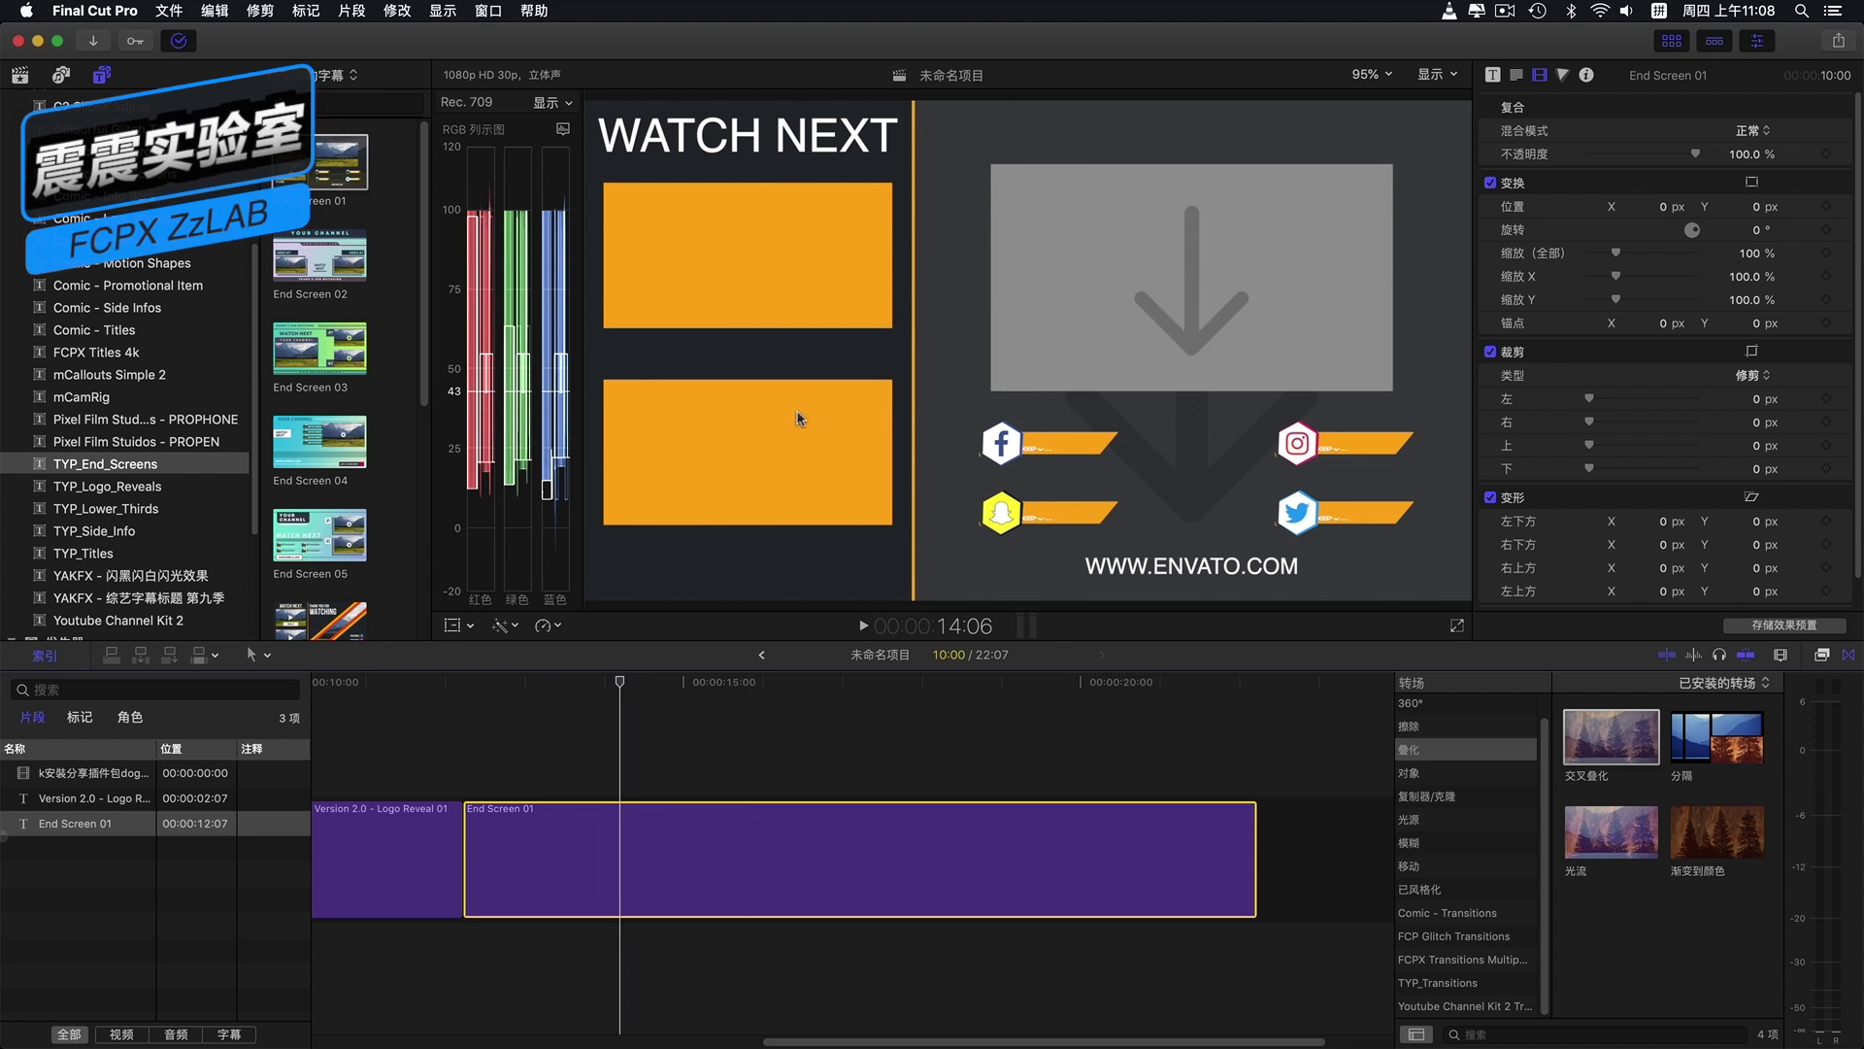
pyautogui.click(558, 683)
pyautogui.moveTo(539, 697); pyautogui.dragTo(991, 682)
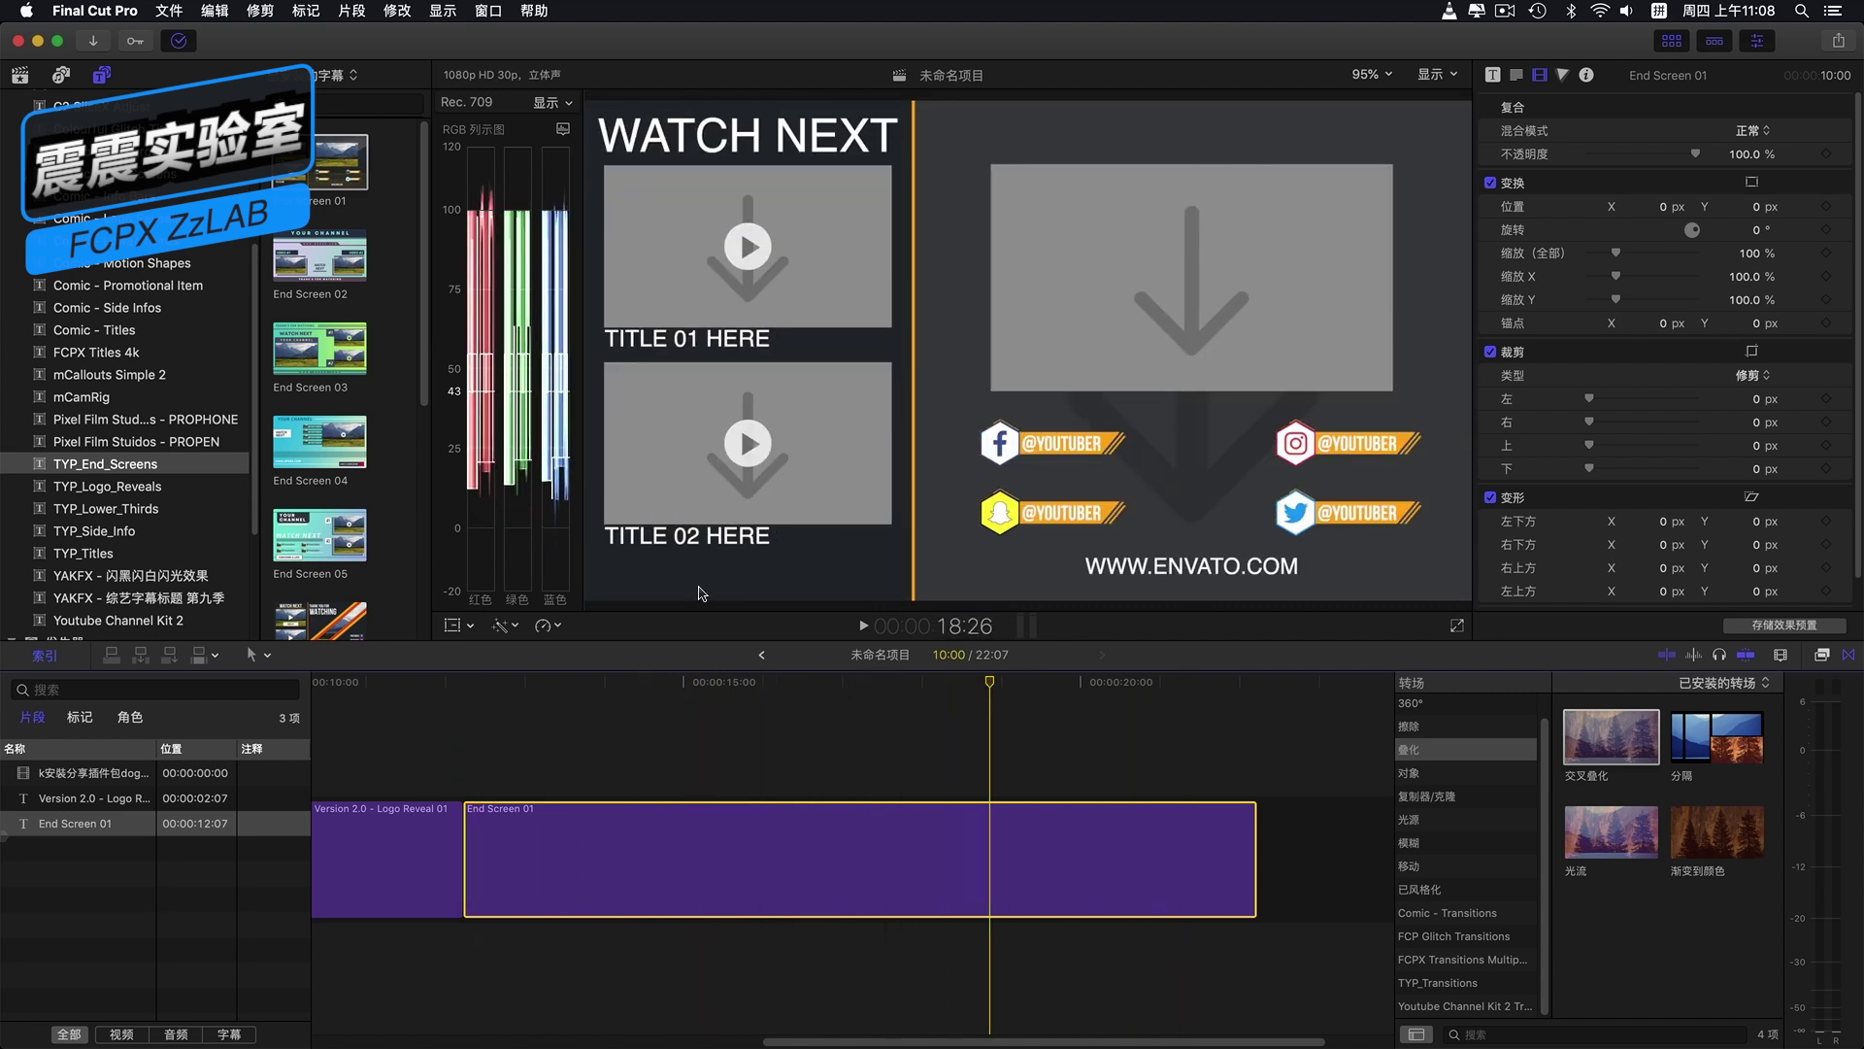
pyautogui.click(330, 252)
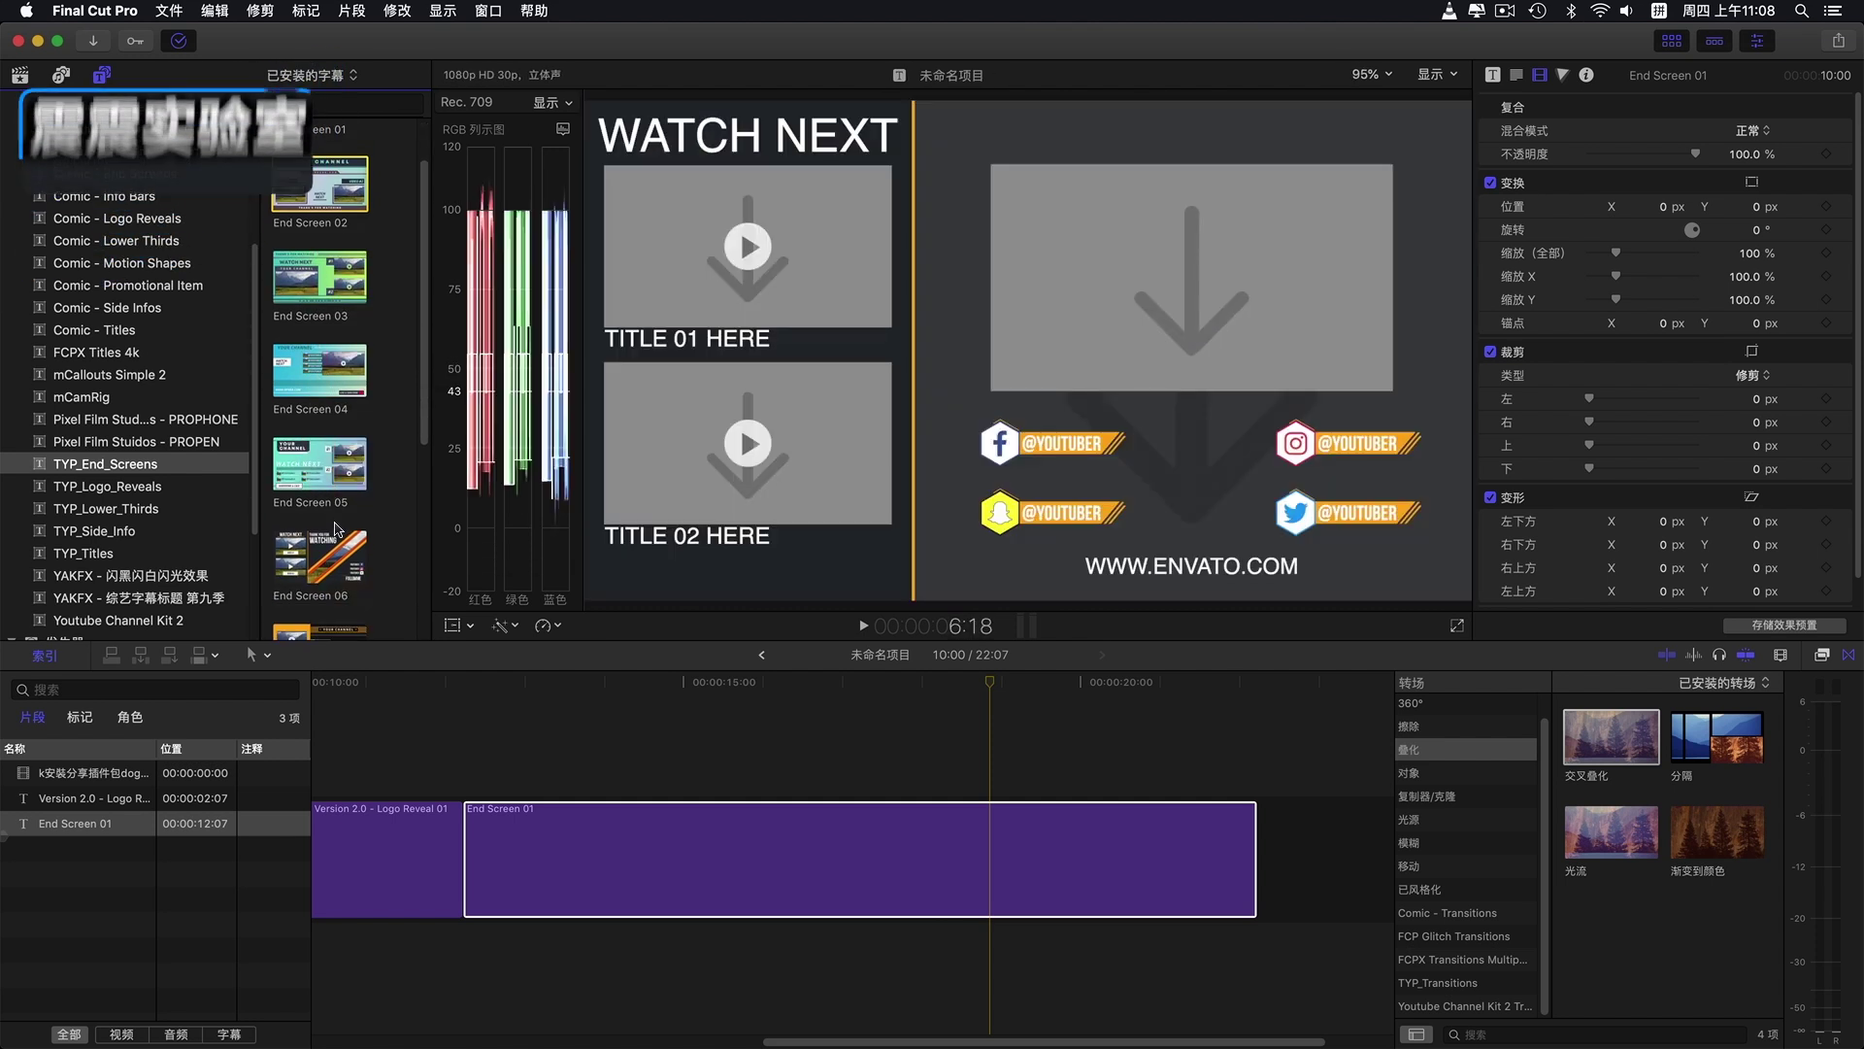
# Step: Skim End Screens 06–09, then open TYP_Logo_Reveals and preview Logo Reveal 01
pyautogui.scroll(-2, 331, 539)
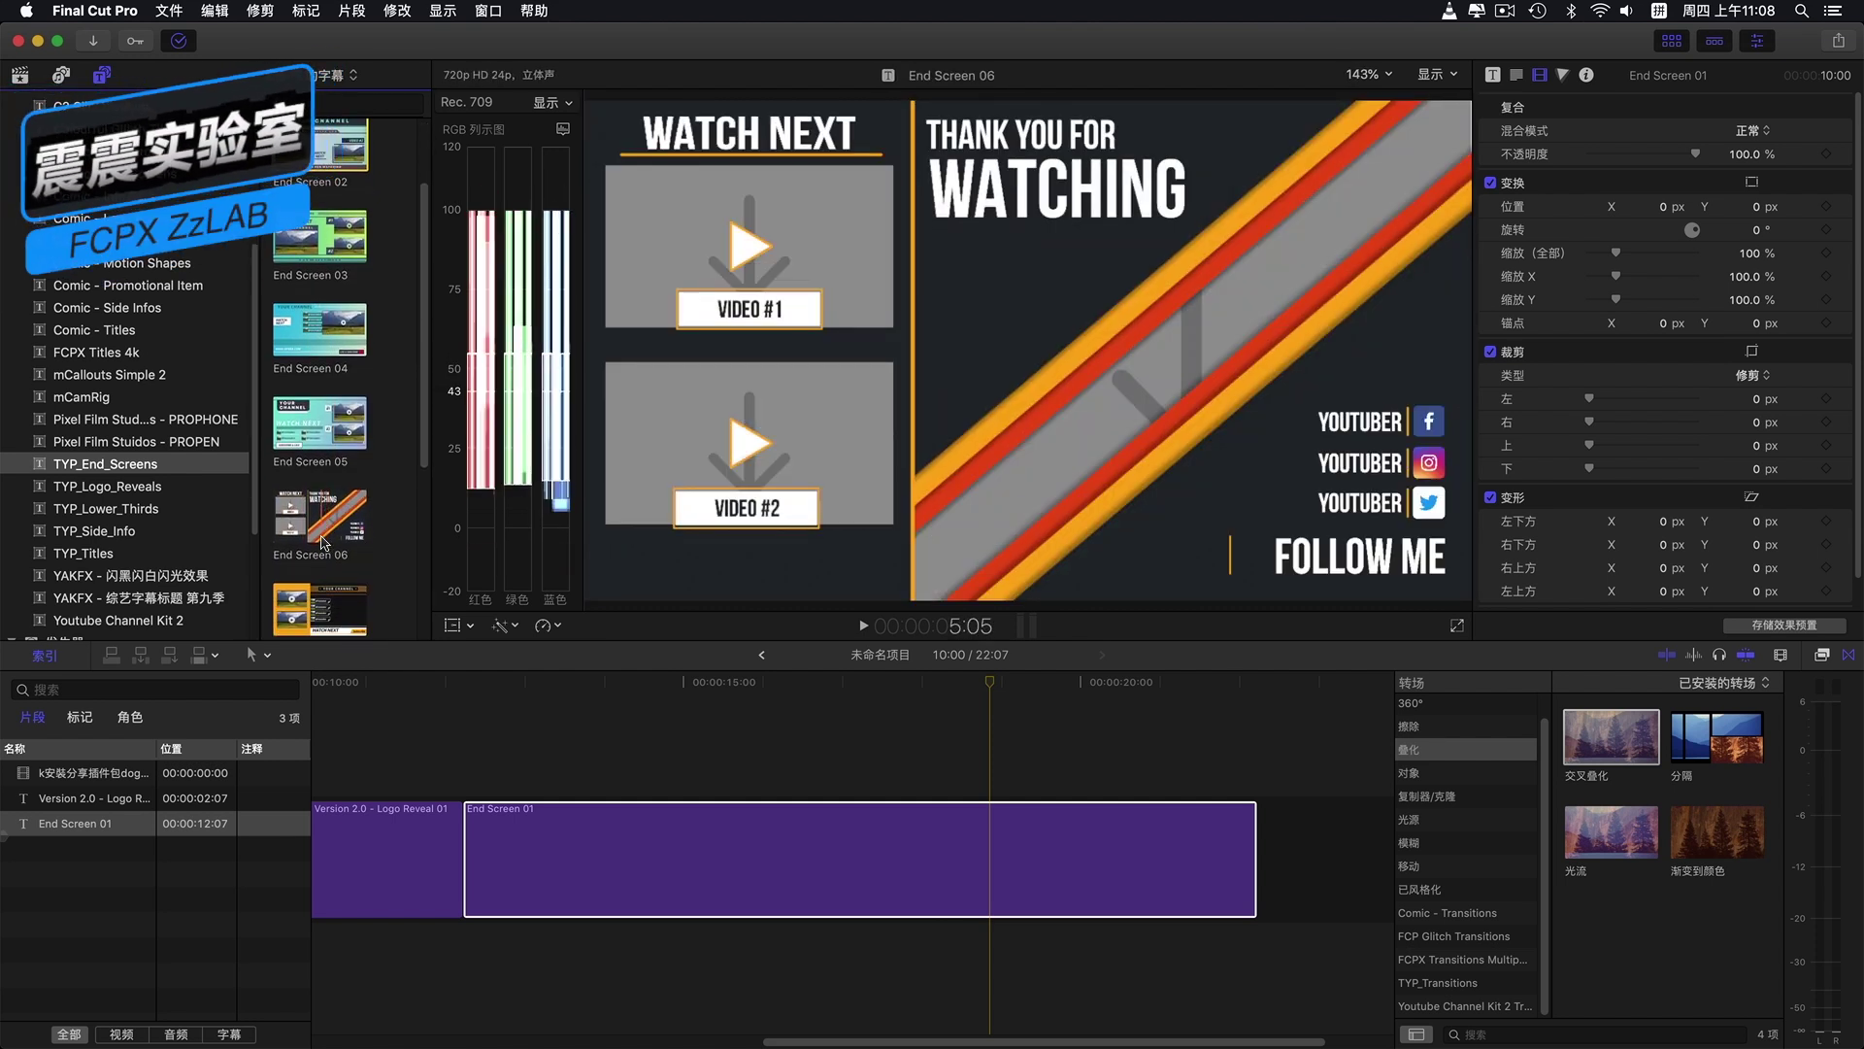
pyautogui.scroll(-3, 326, 544)
pyautogui.scroll(-2, 314, 540)
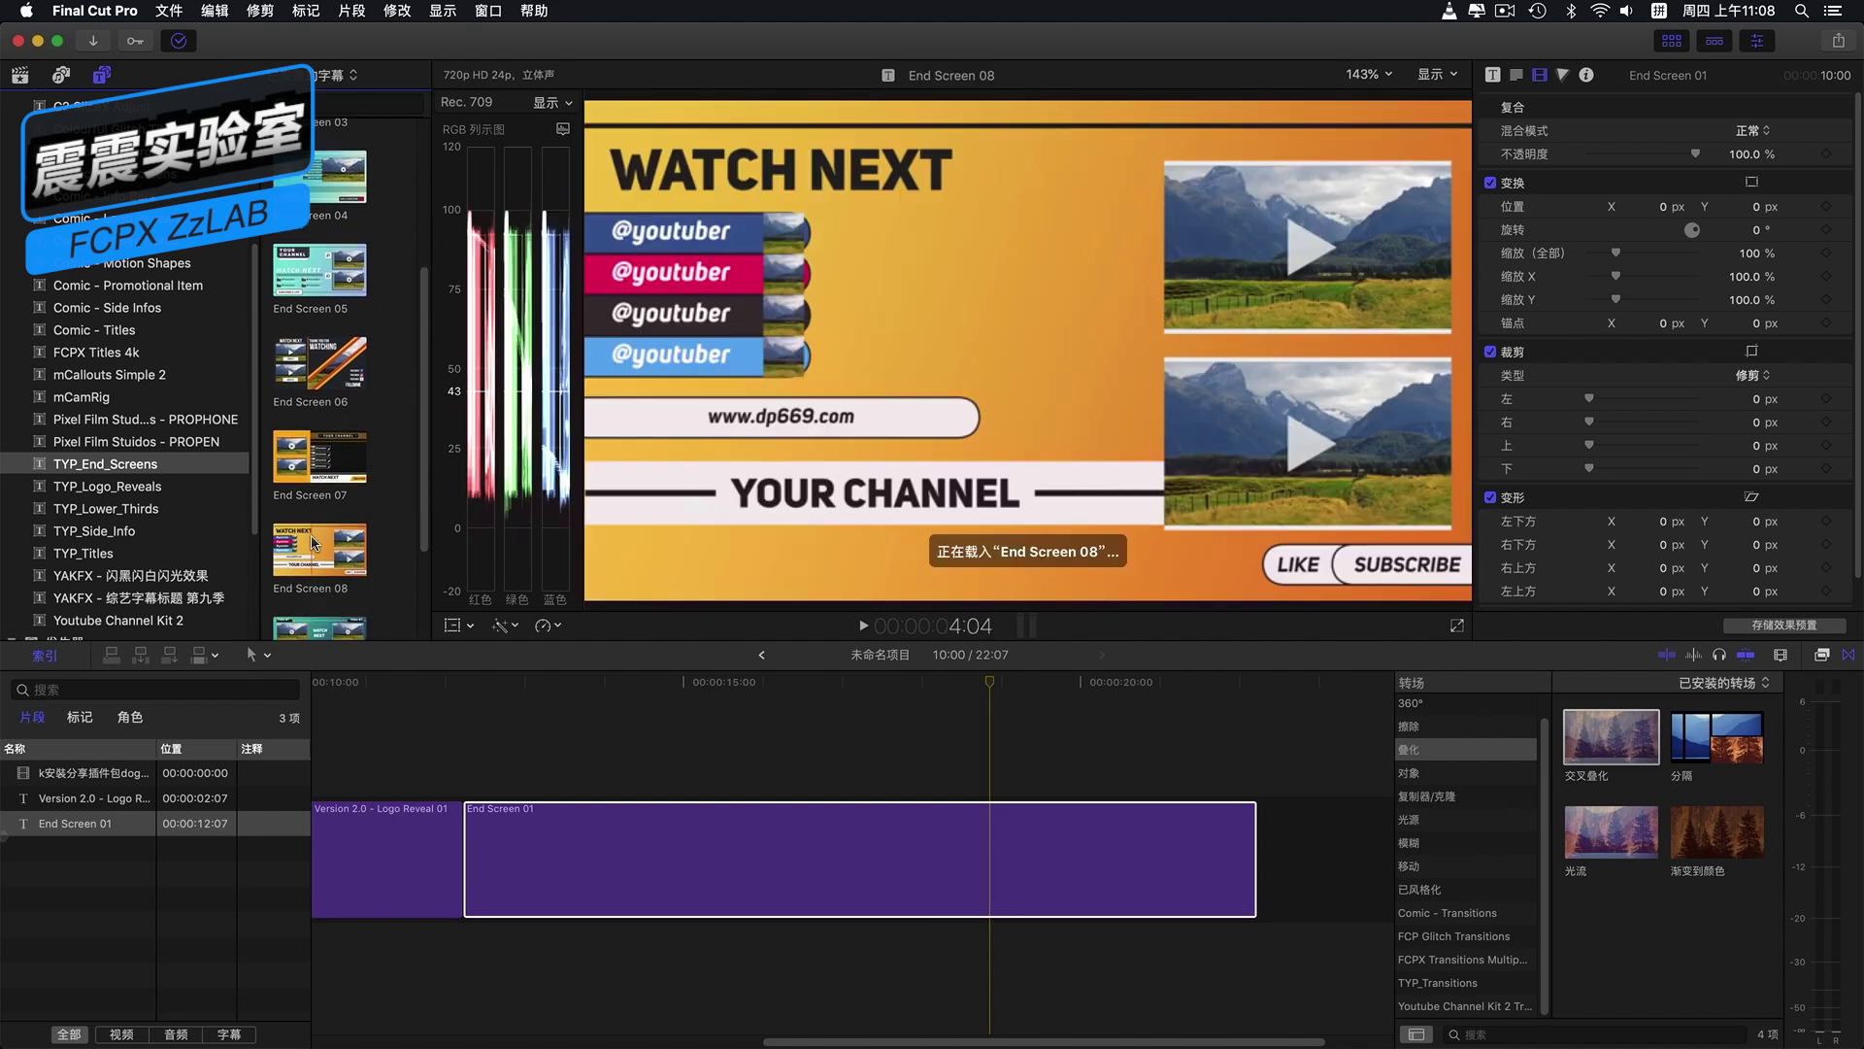
pyautogui.scroll(-2, 321, 515)
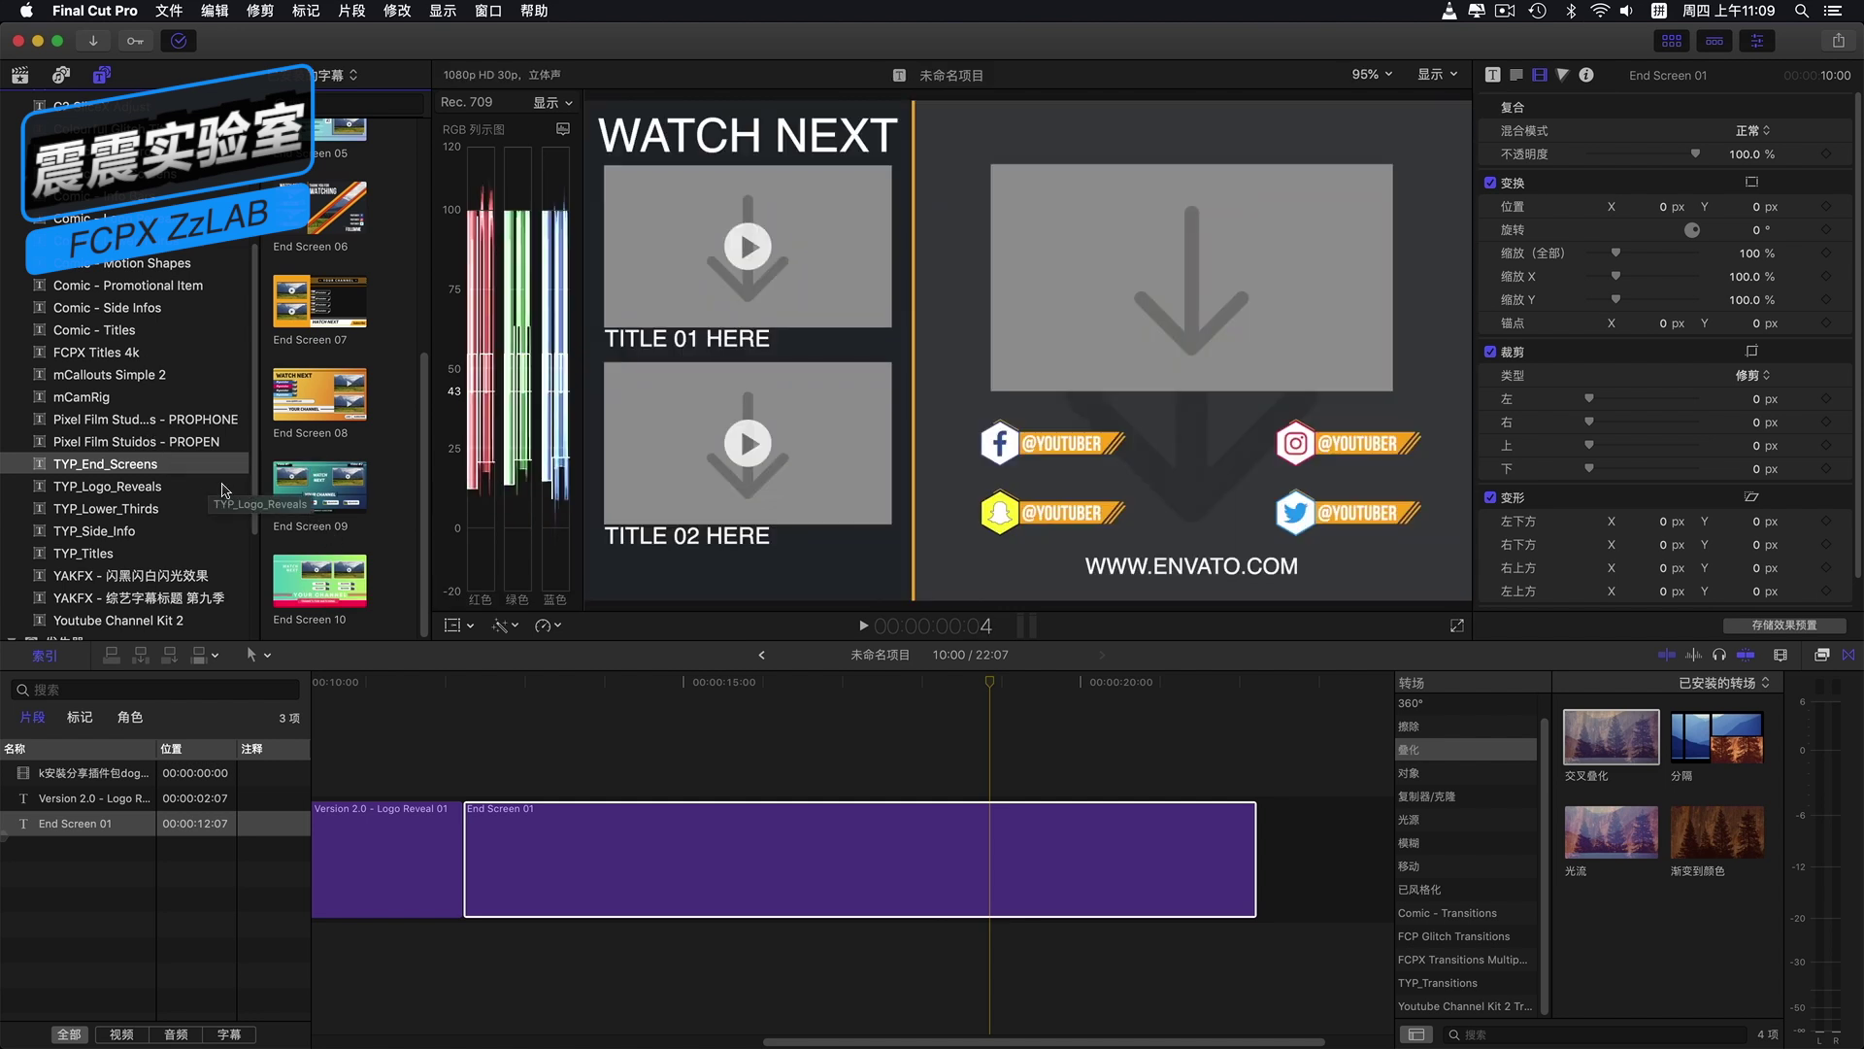
pyautogui.click(130, 487)
pyautogui.scroll(1, 325, 308)
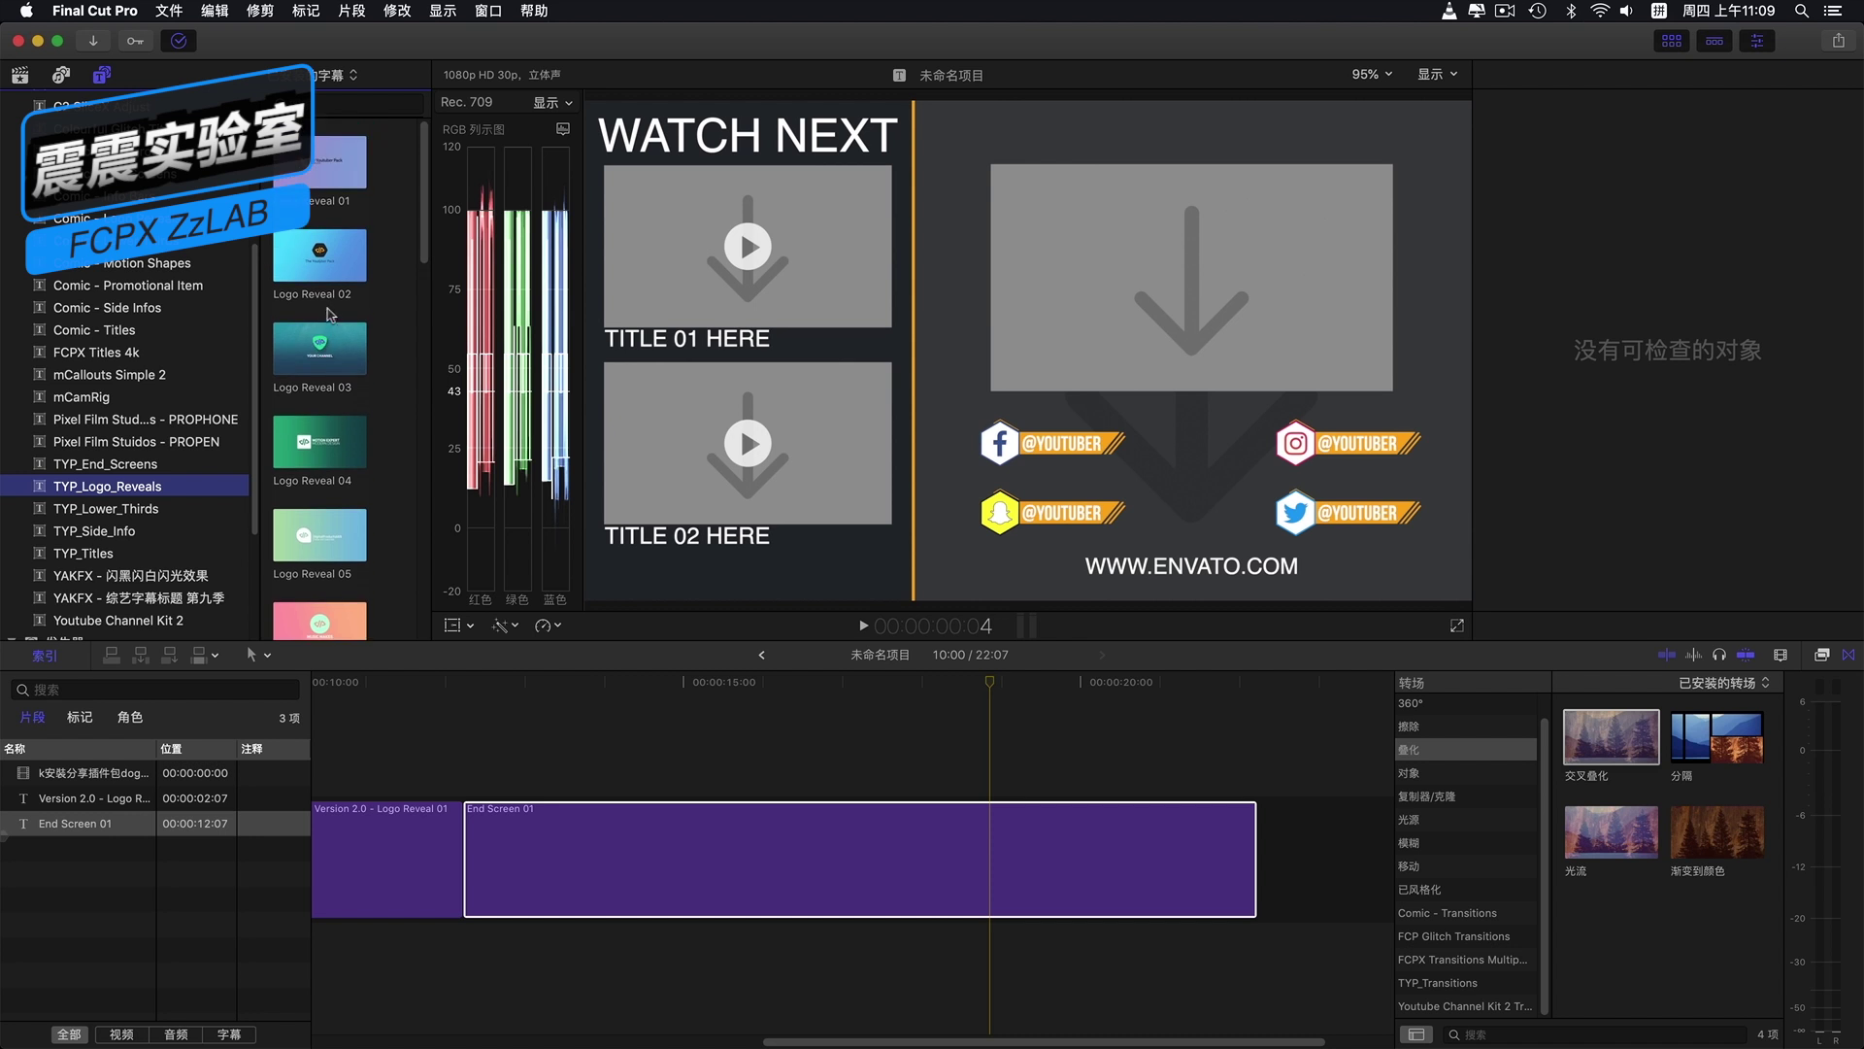
pyautogui.click(309, 190)
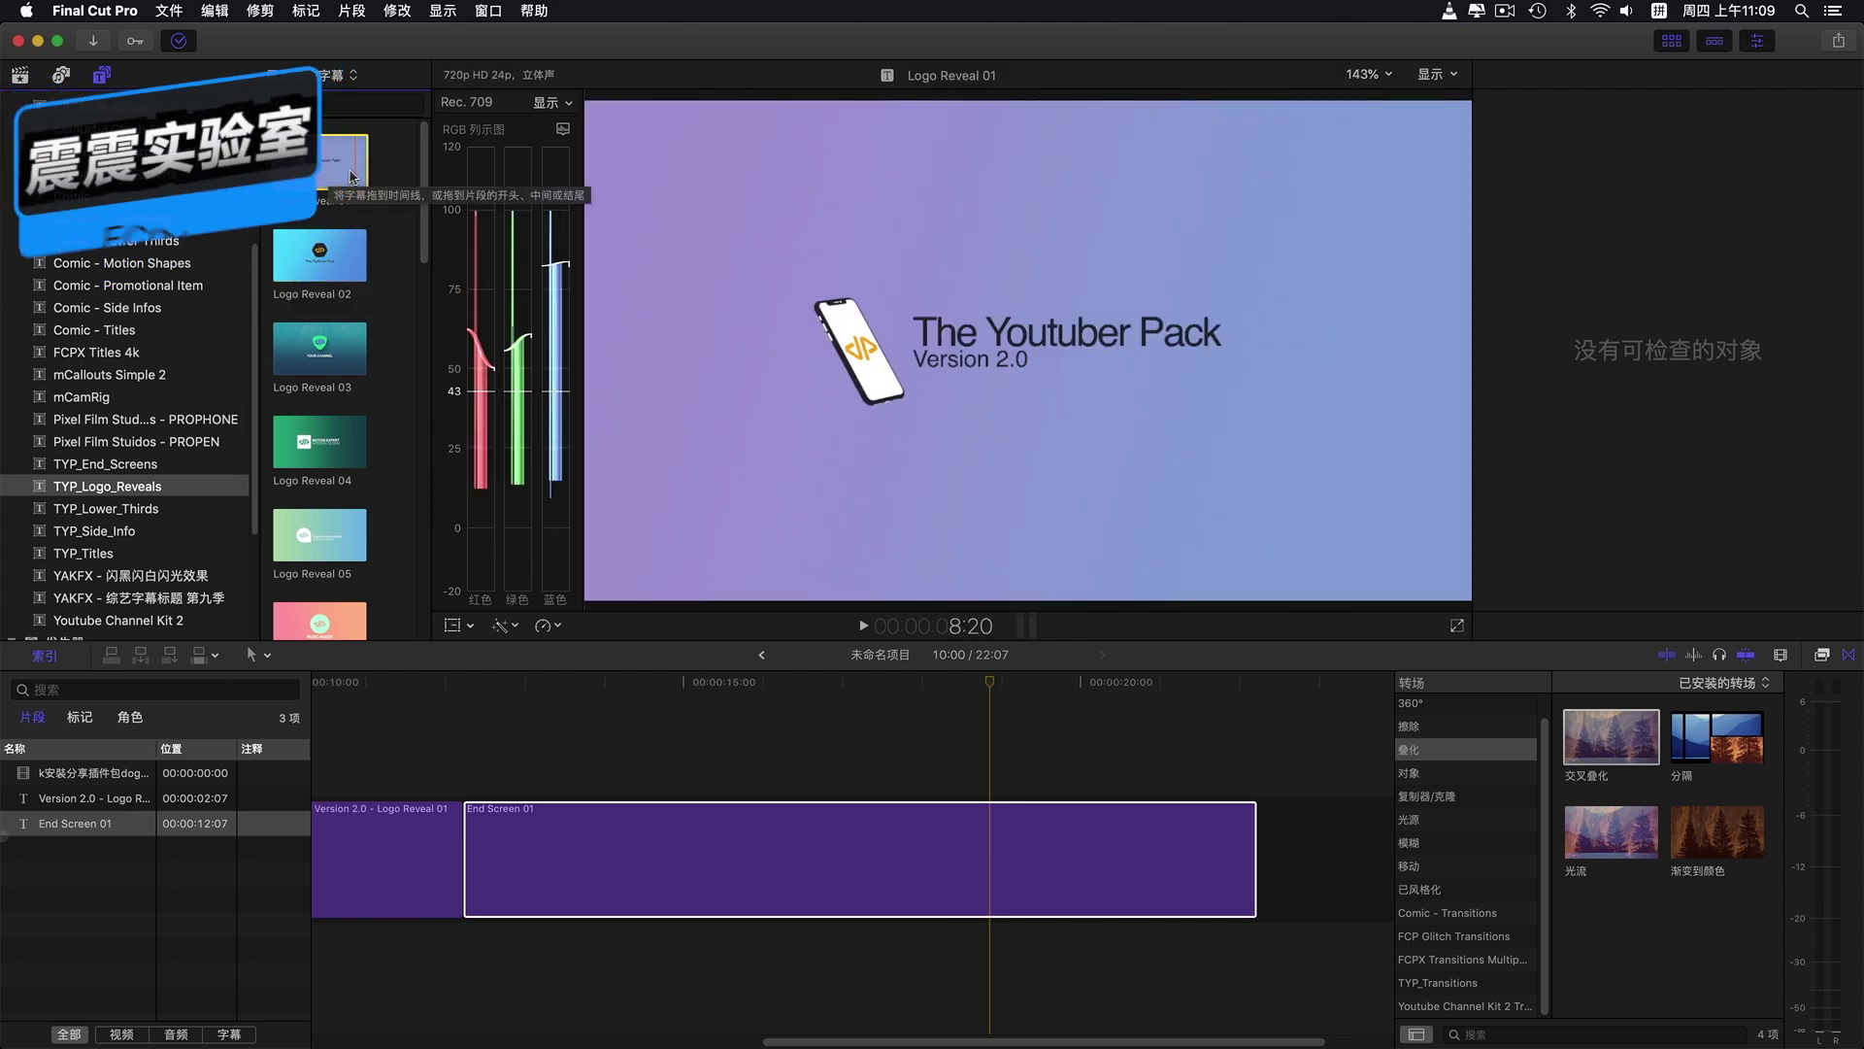
# Step: Scroll the Titles sidebar down to the TYP_Lower_Thirds collection and show it
pyautogui.scroll(-1, 321, 381)
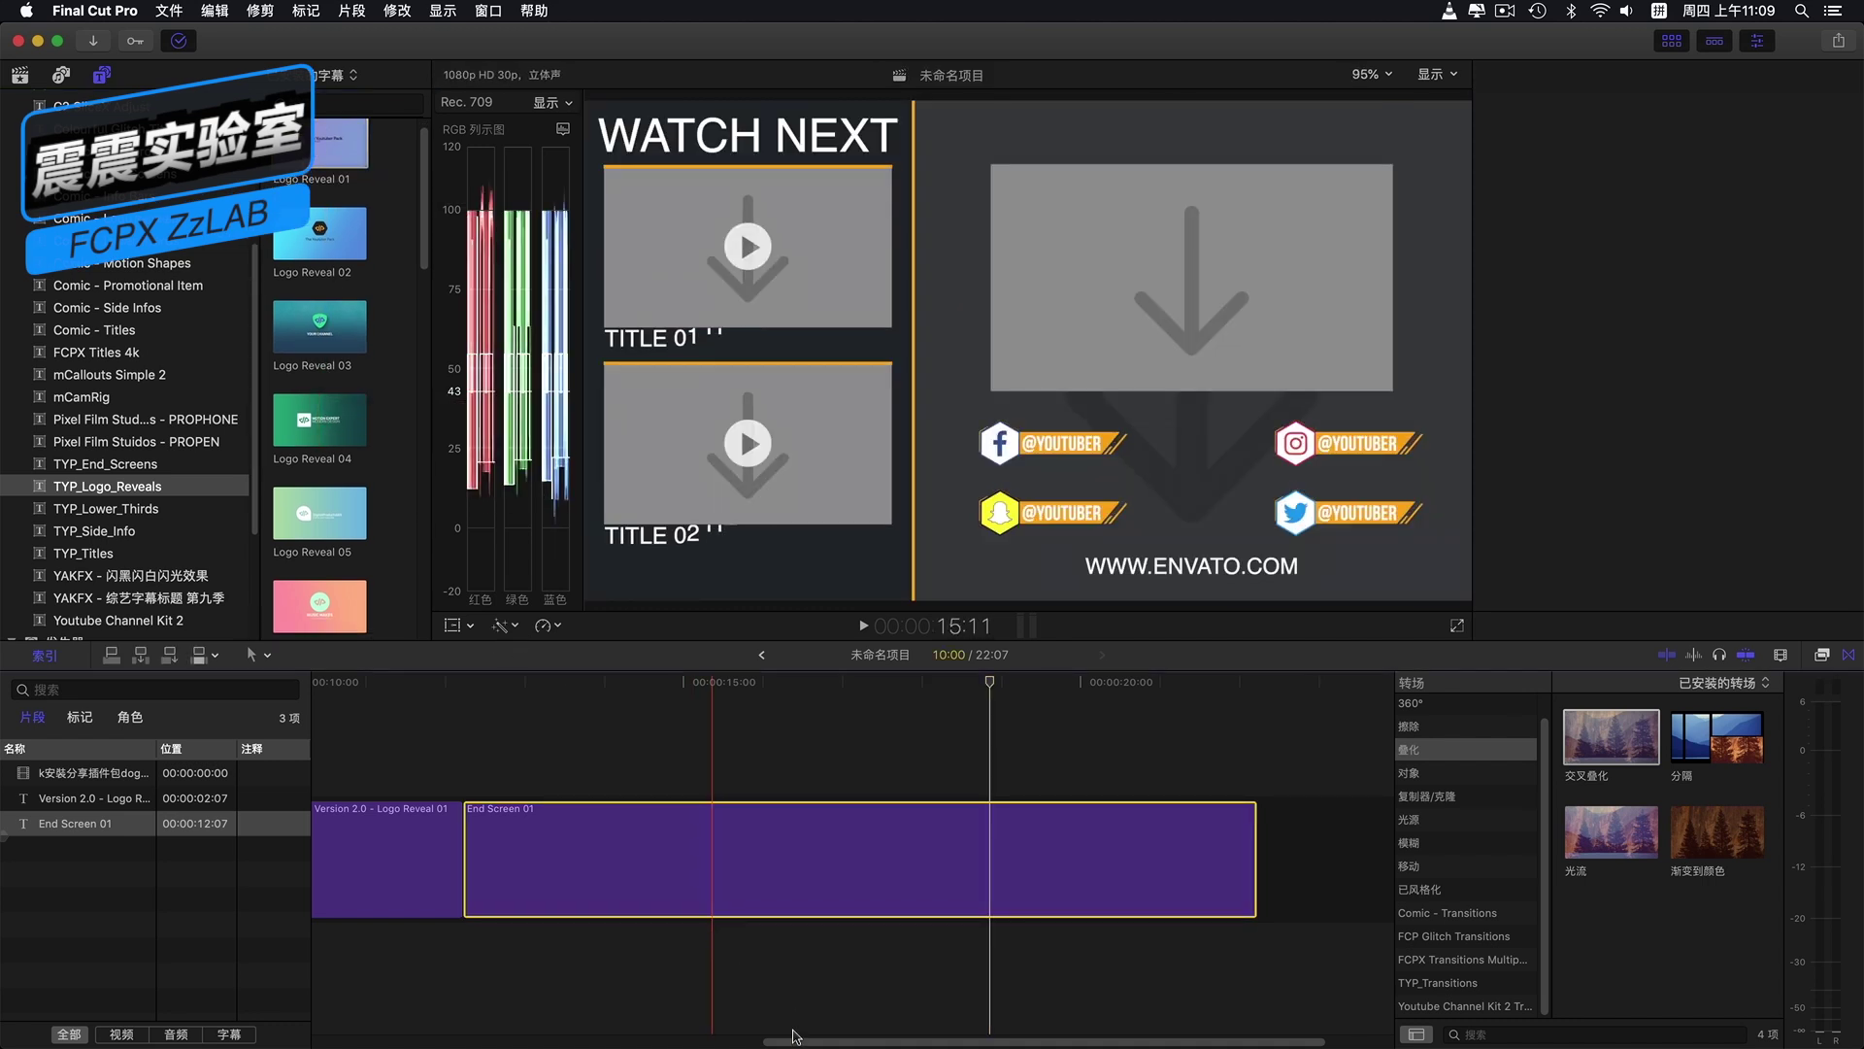
pyautogui.moveTo(813, 1045); pyautogui.dragTo(424, 1045)
pyautogui.click(110, 509)
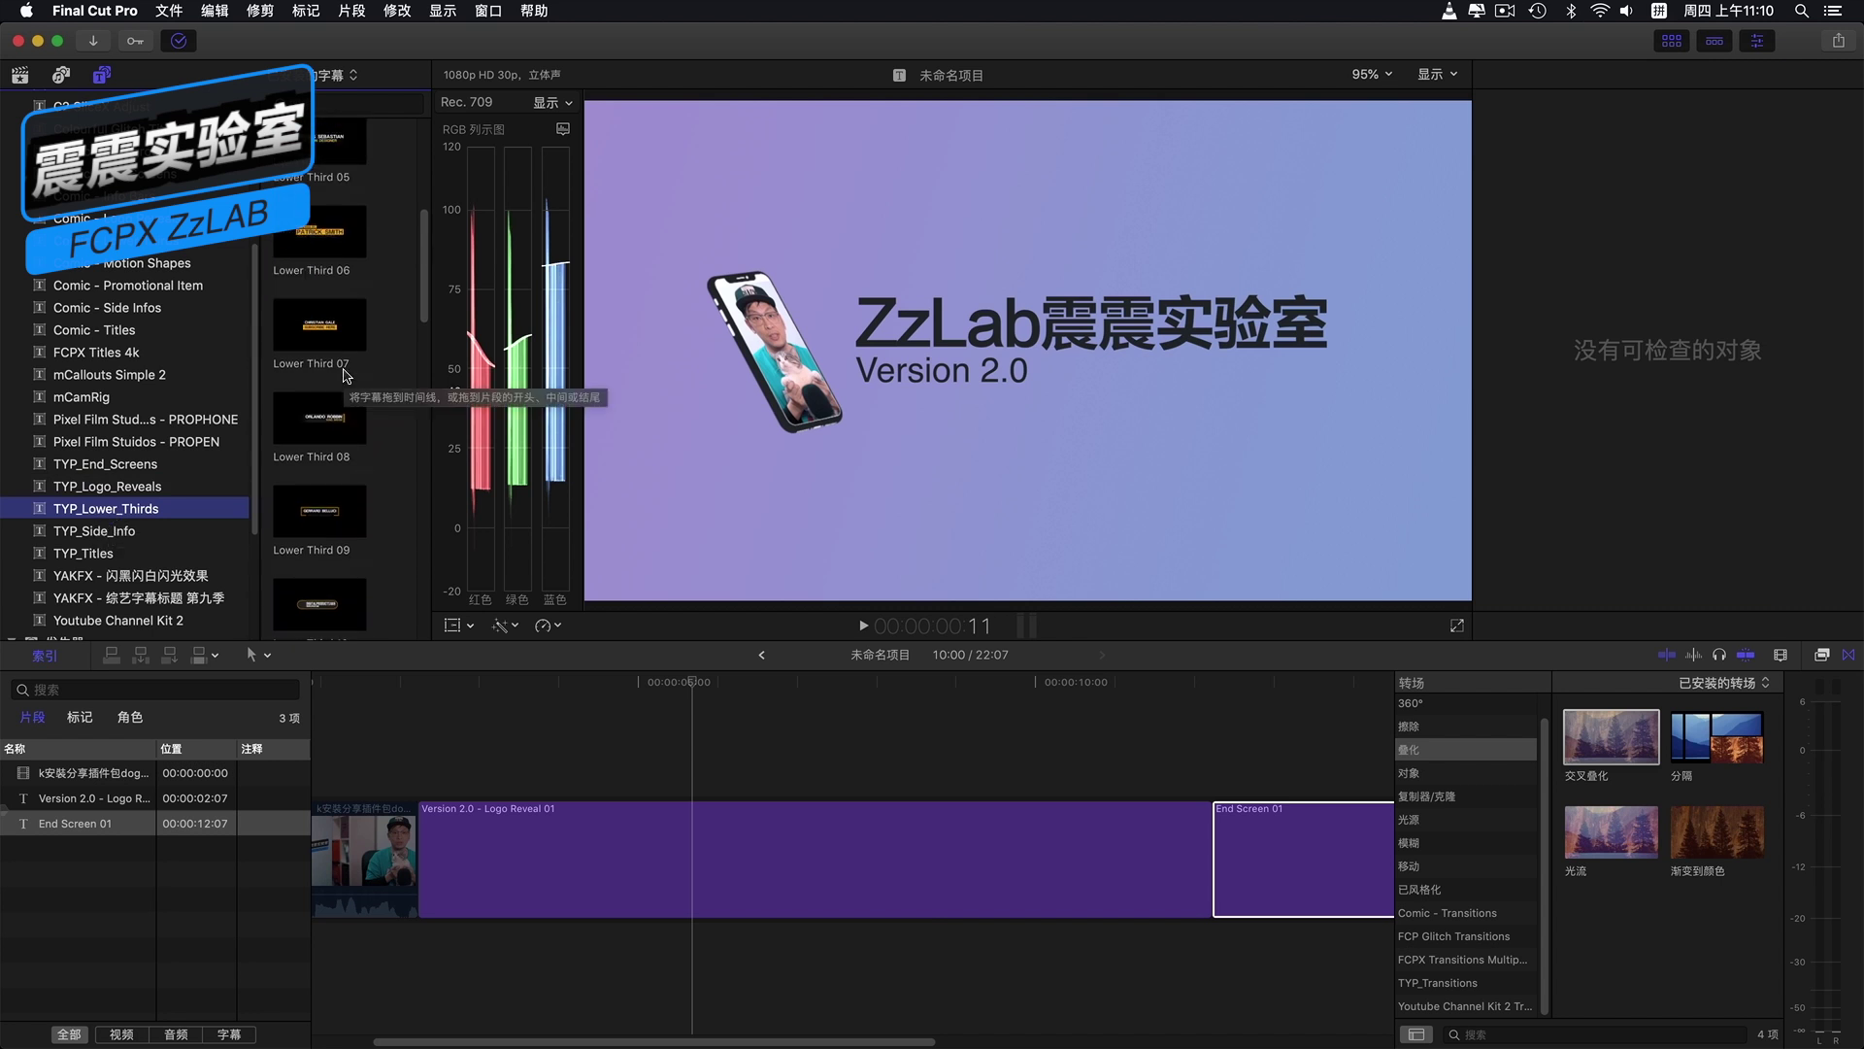
# Step: Preview Lower Third 01, then select the talking-head clip and park the playhead 15 frames in
pyautogui.scroll(5, 344, 375)
pyautogui.scroll(2, 345, 375)
pyautogui.click(317, 180)
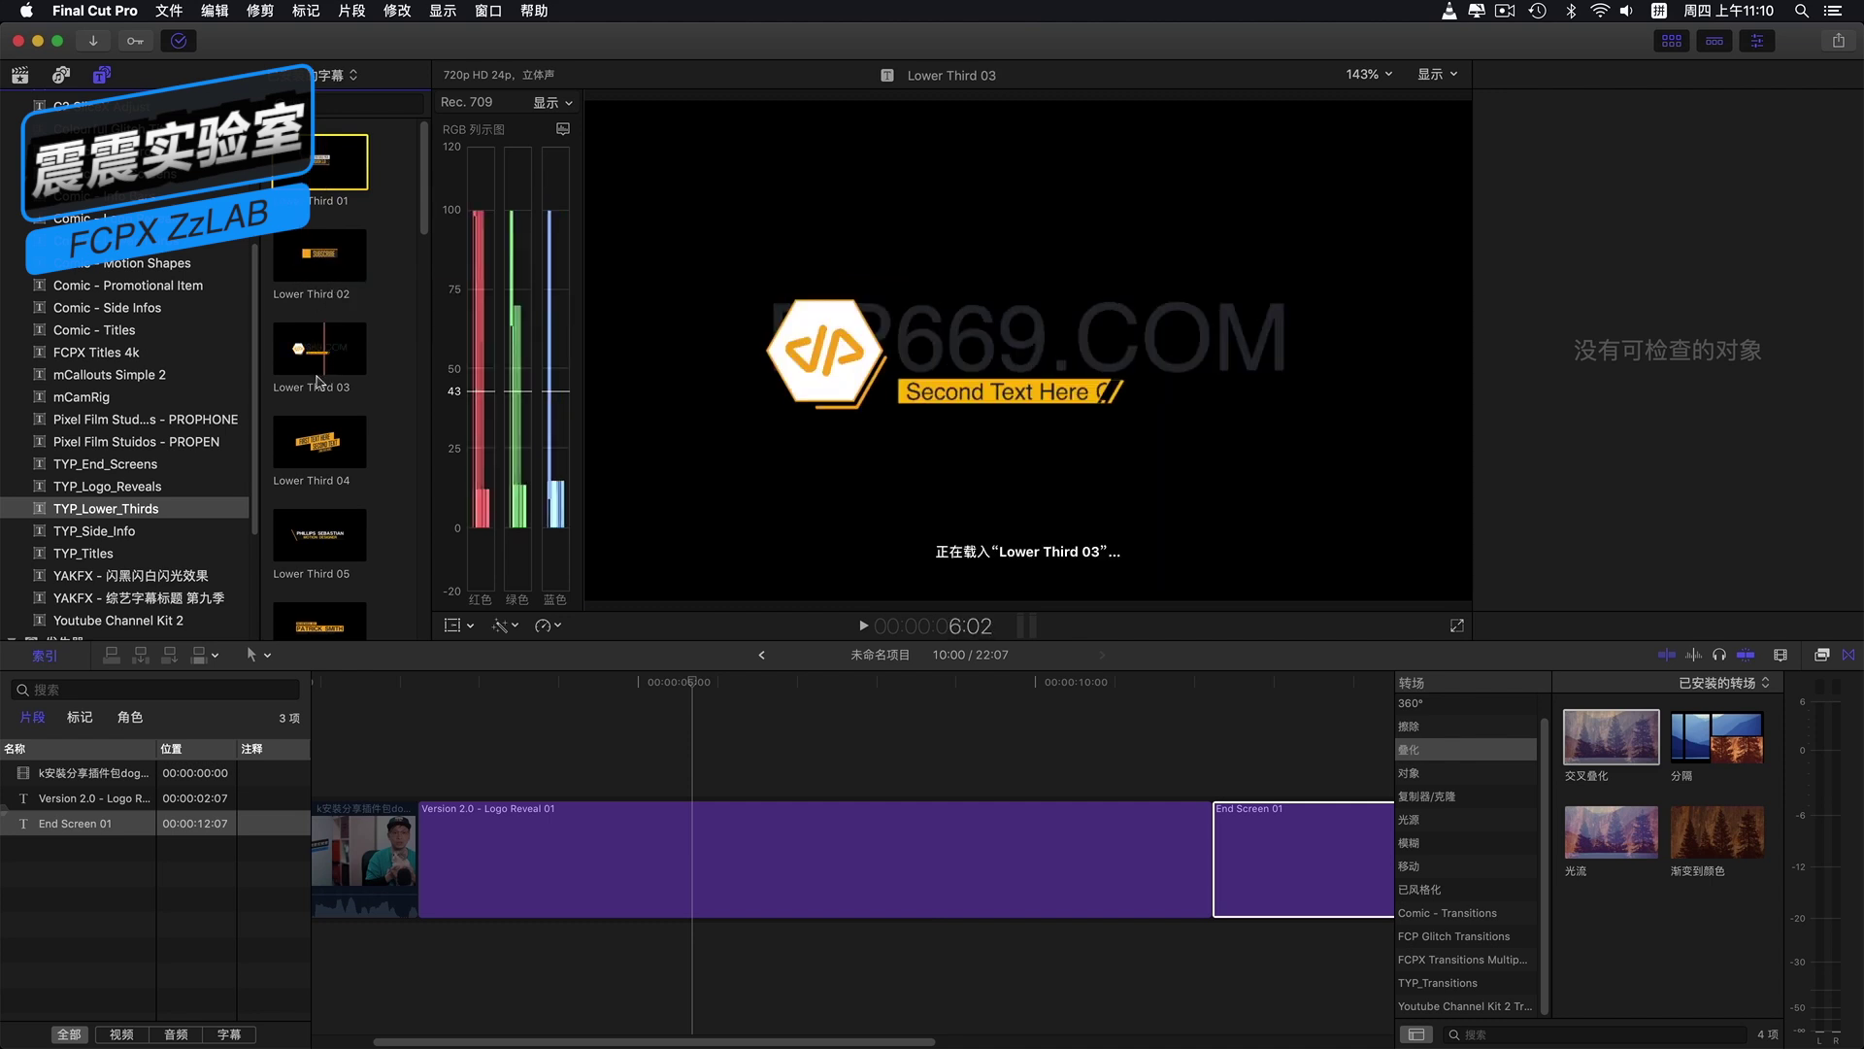
pyautogui.scroll(-1, 333, 445)
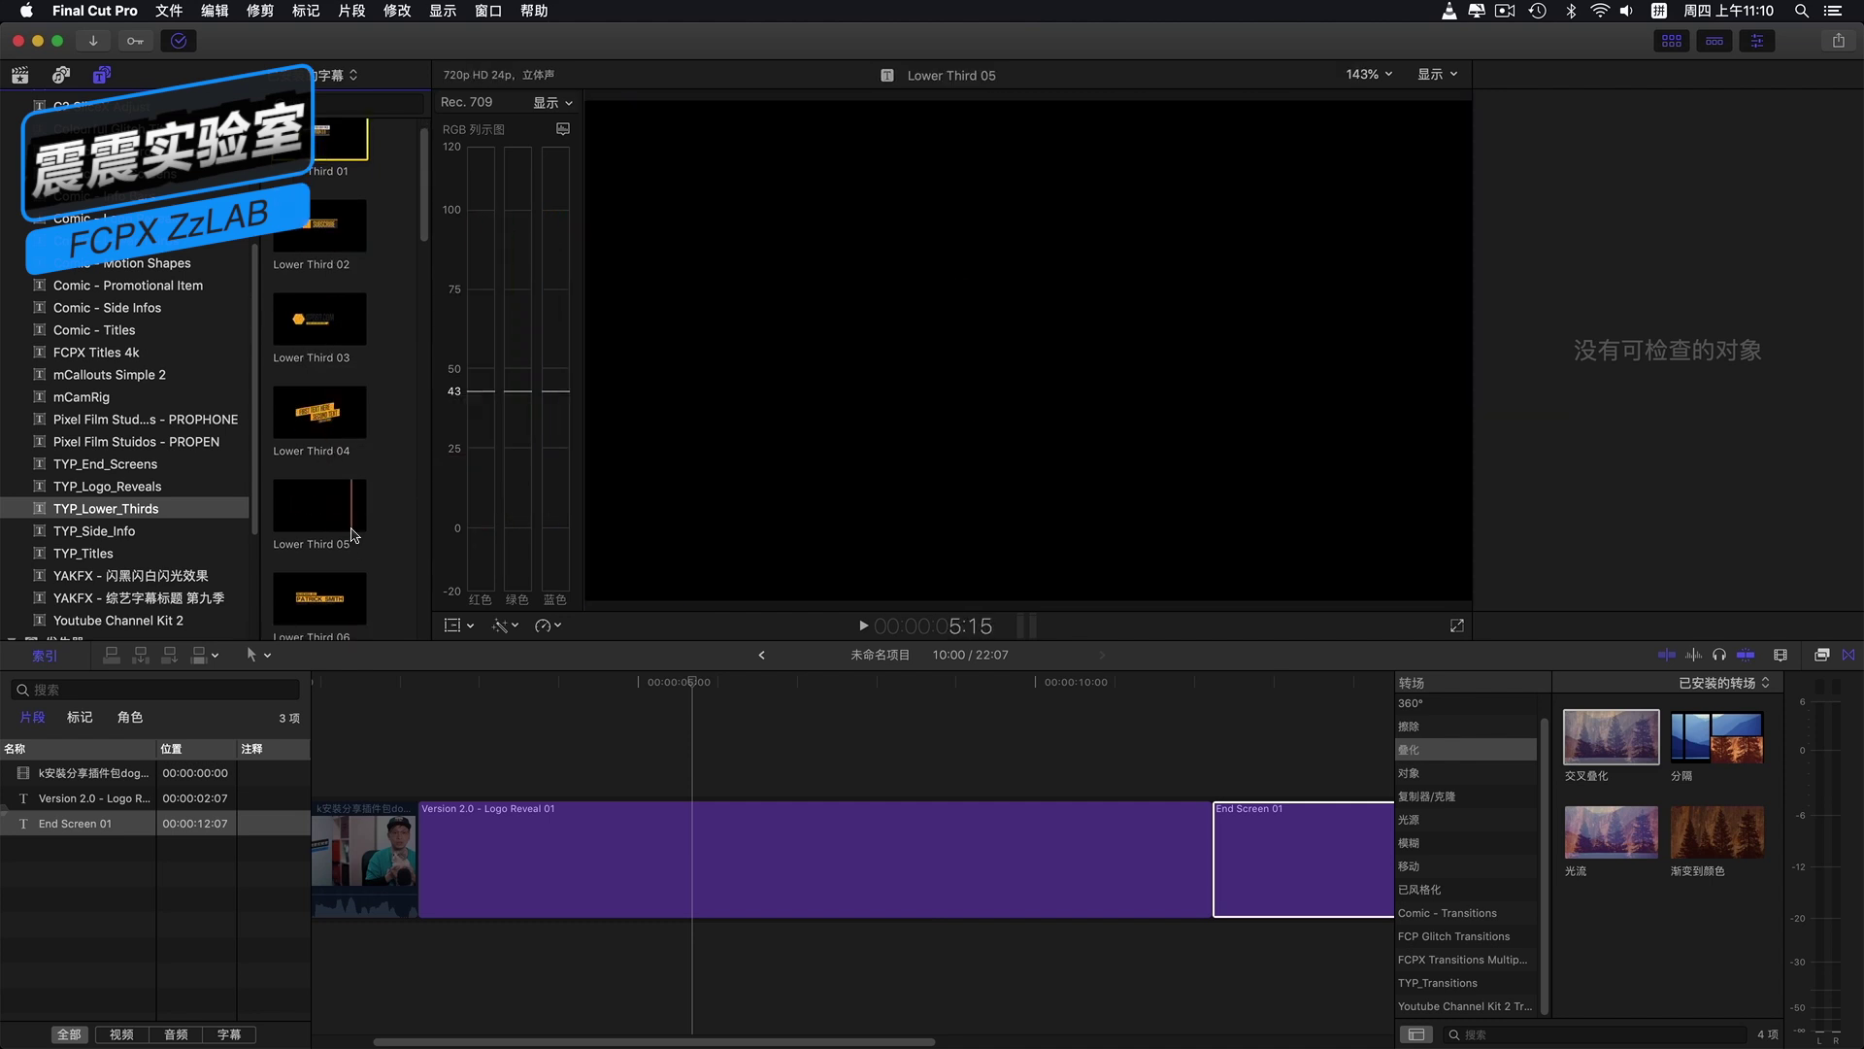
pyautogui.click(355, 691)
pyautogui.click(352, 872)
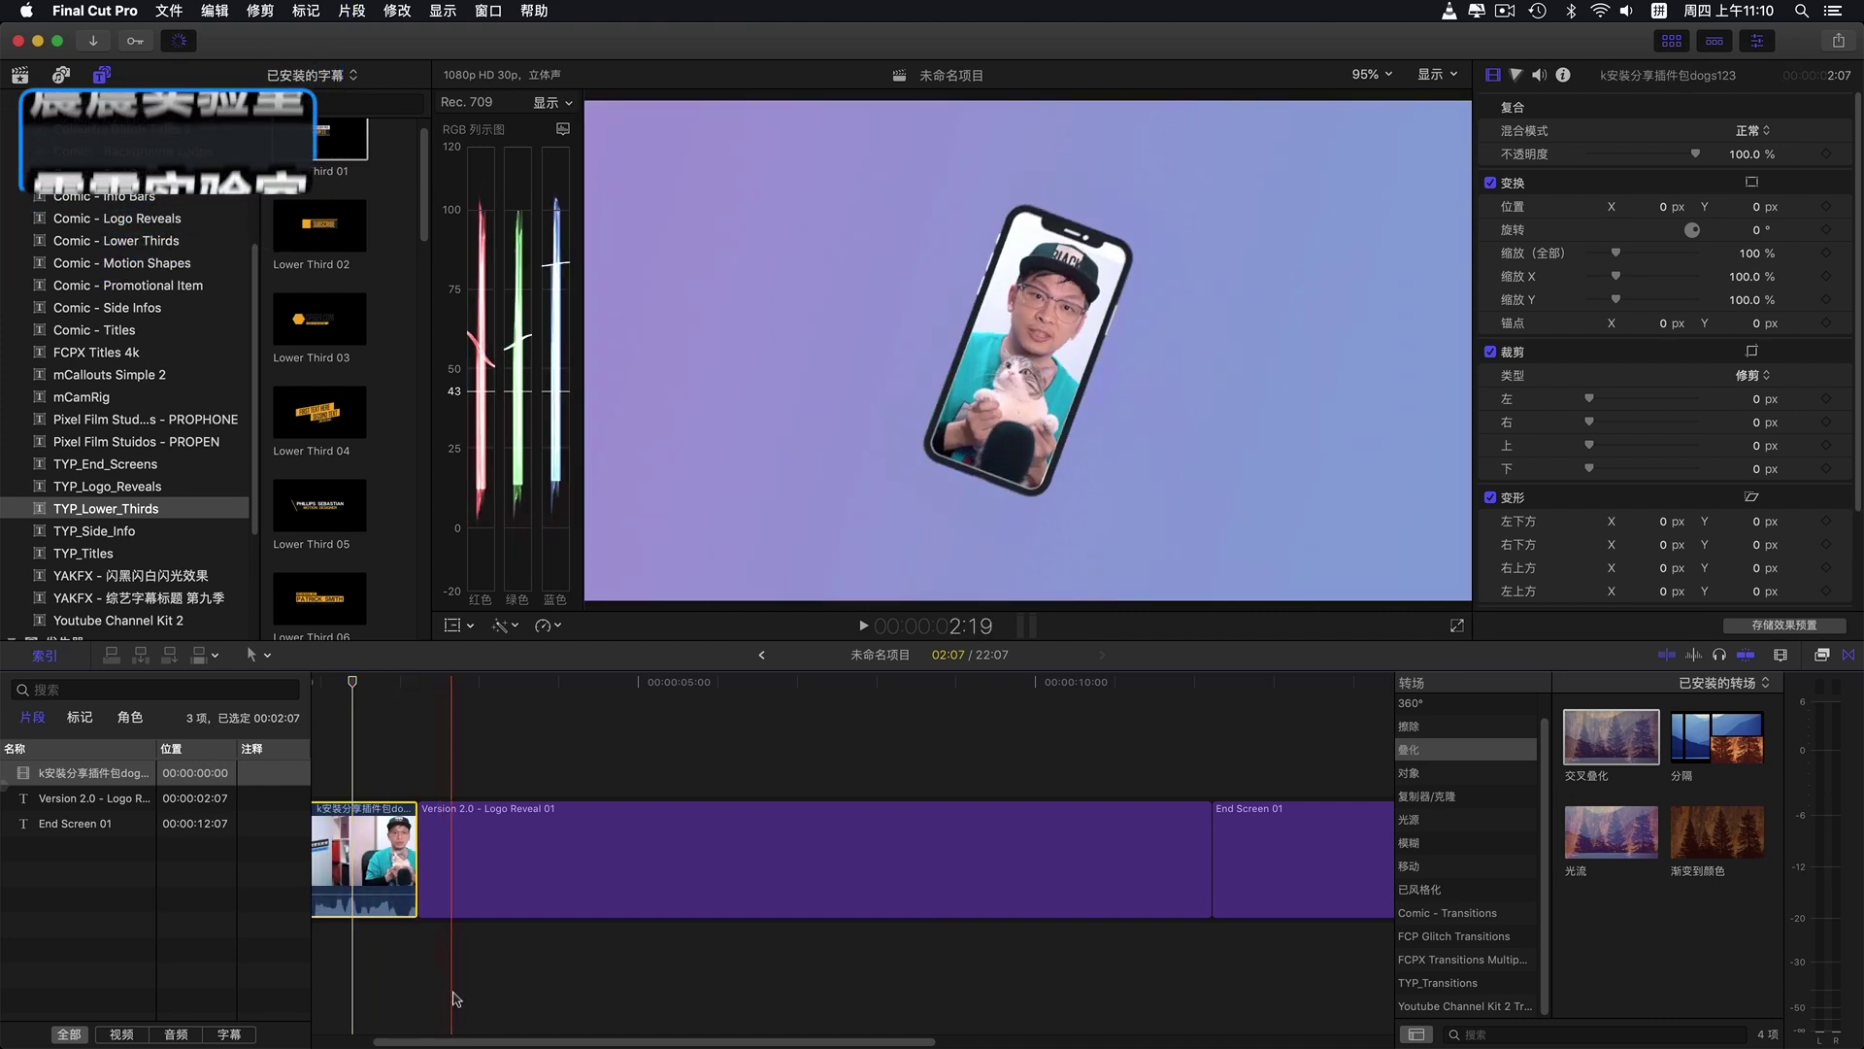
pyautogui.hscroll(-3, 296, 1044)
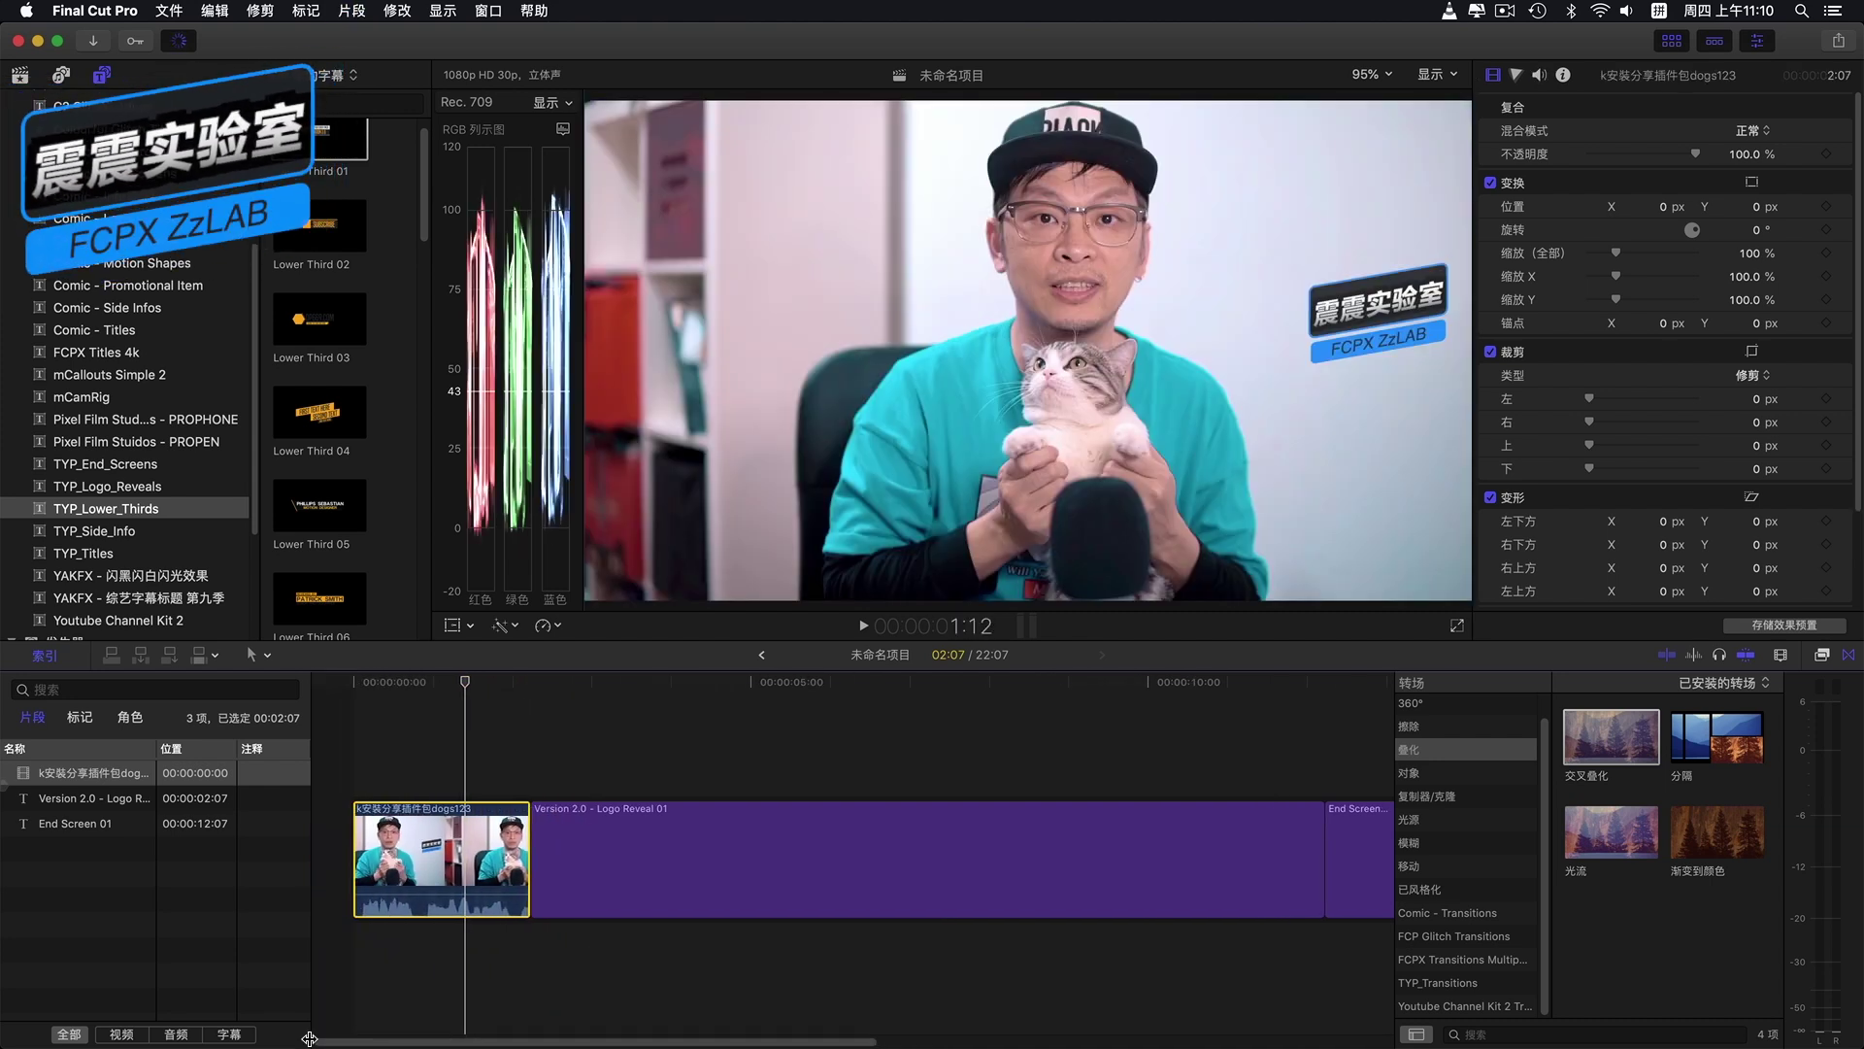
pyautogui.click(393, 679)
# Step: Scroll down the Lower Thirds list to the Lower Third 12 LIKE & SUBSCRIBE banner
pyautogui.scroll(-2, 311, 594)
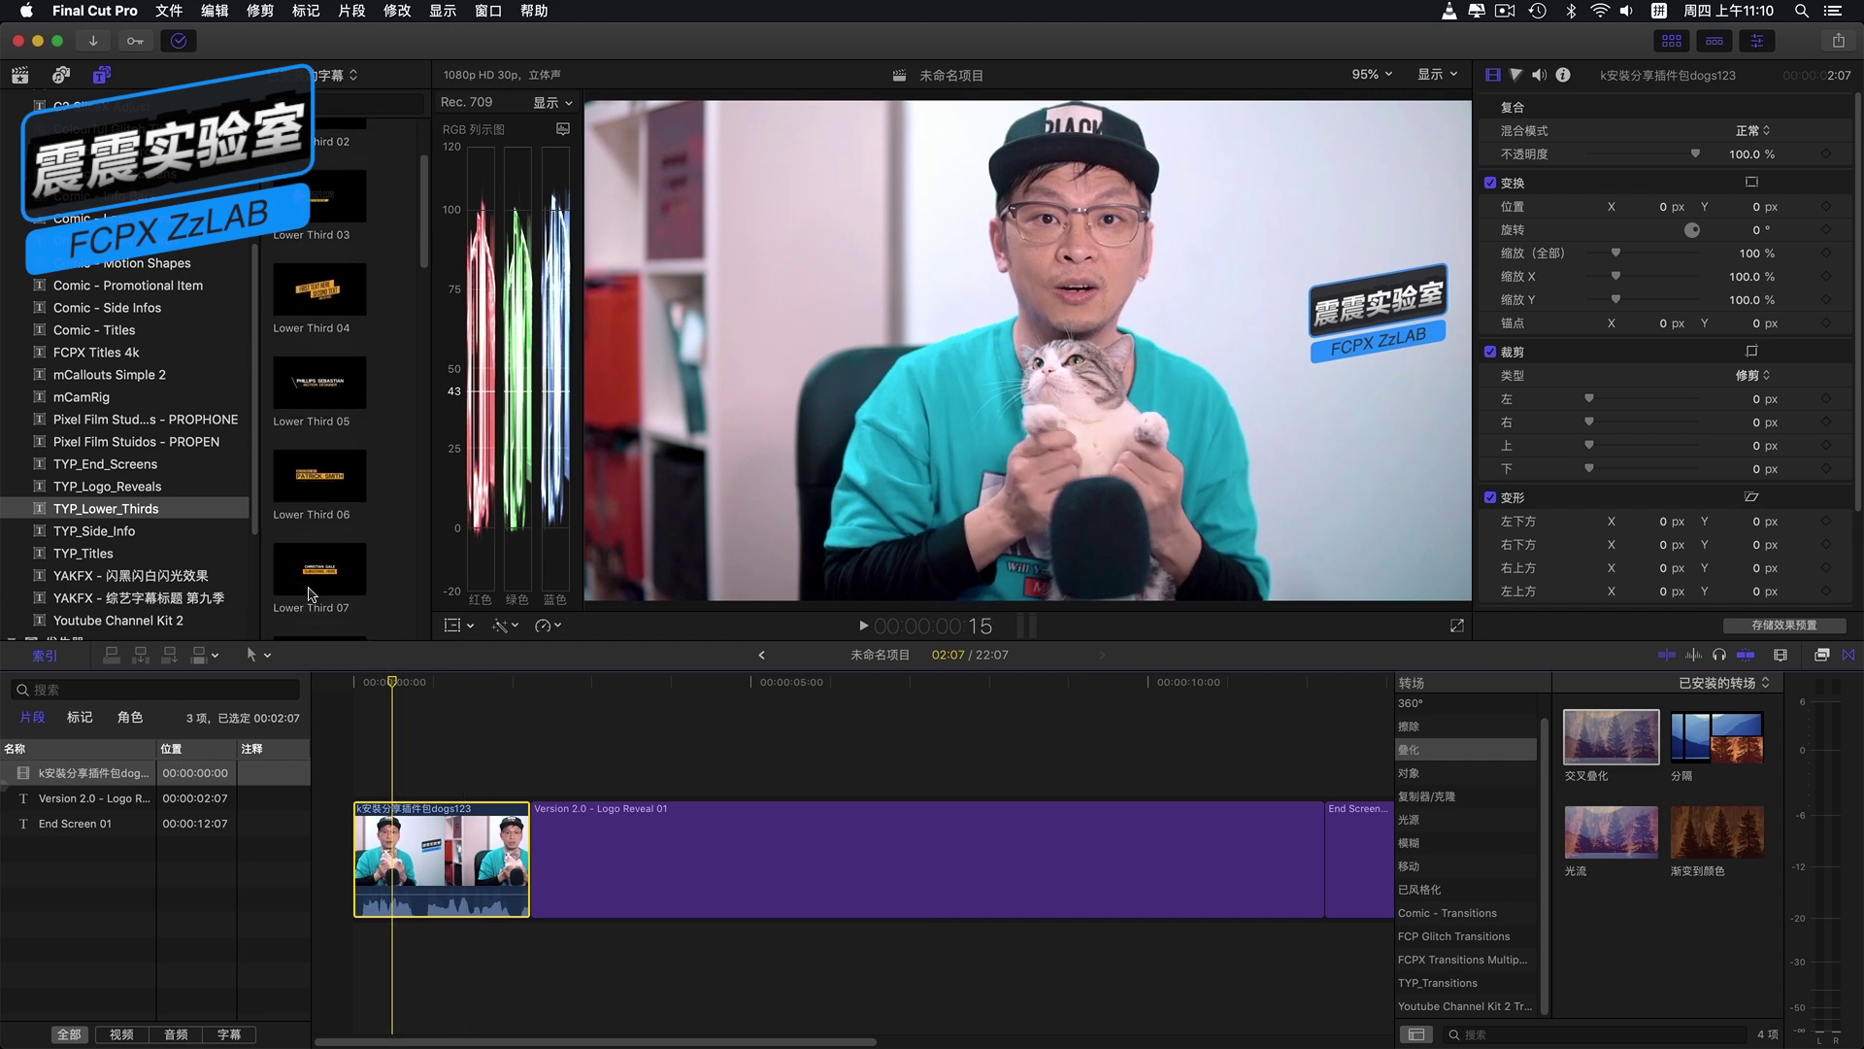
pyautogui.scroll(-2, 311, 595)
pyautogui.scroll(-2, 311, 594)
pyautogui.scroll(-2, 311, 594)
pyautogui.scroll(-2, 309, 573)
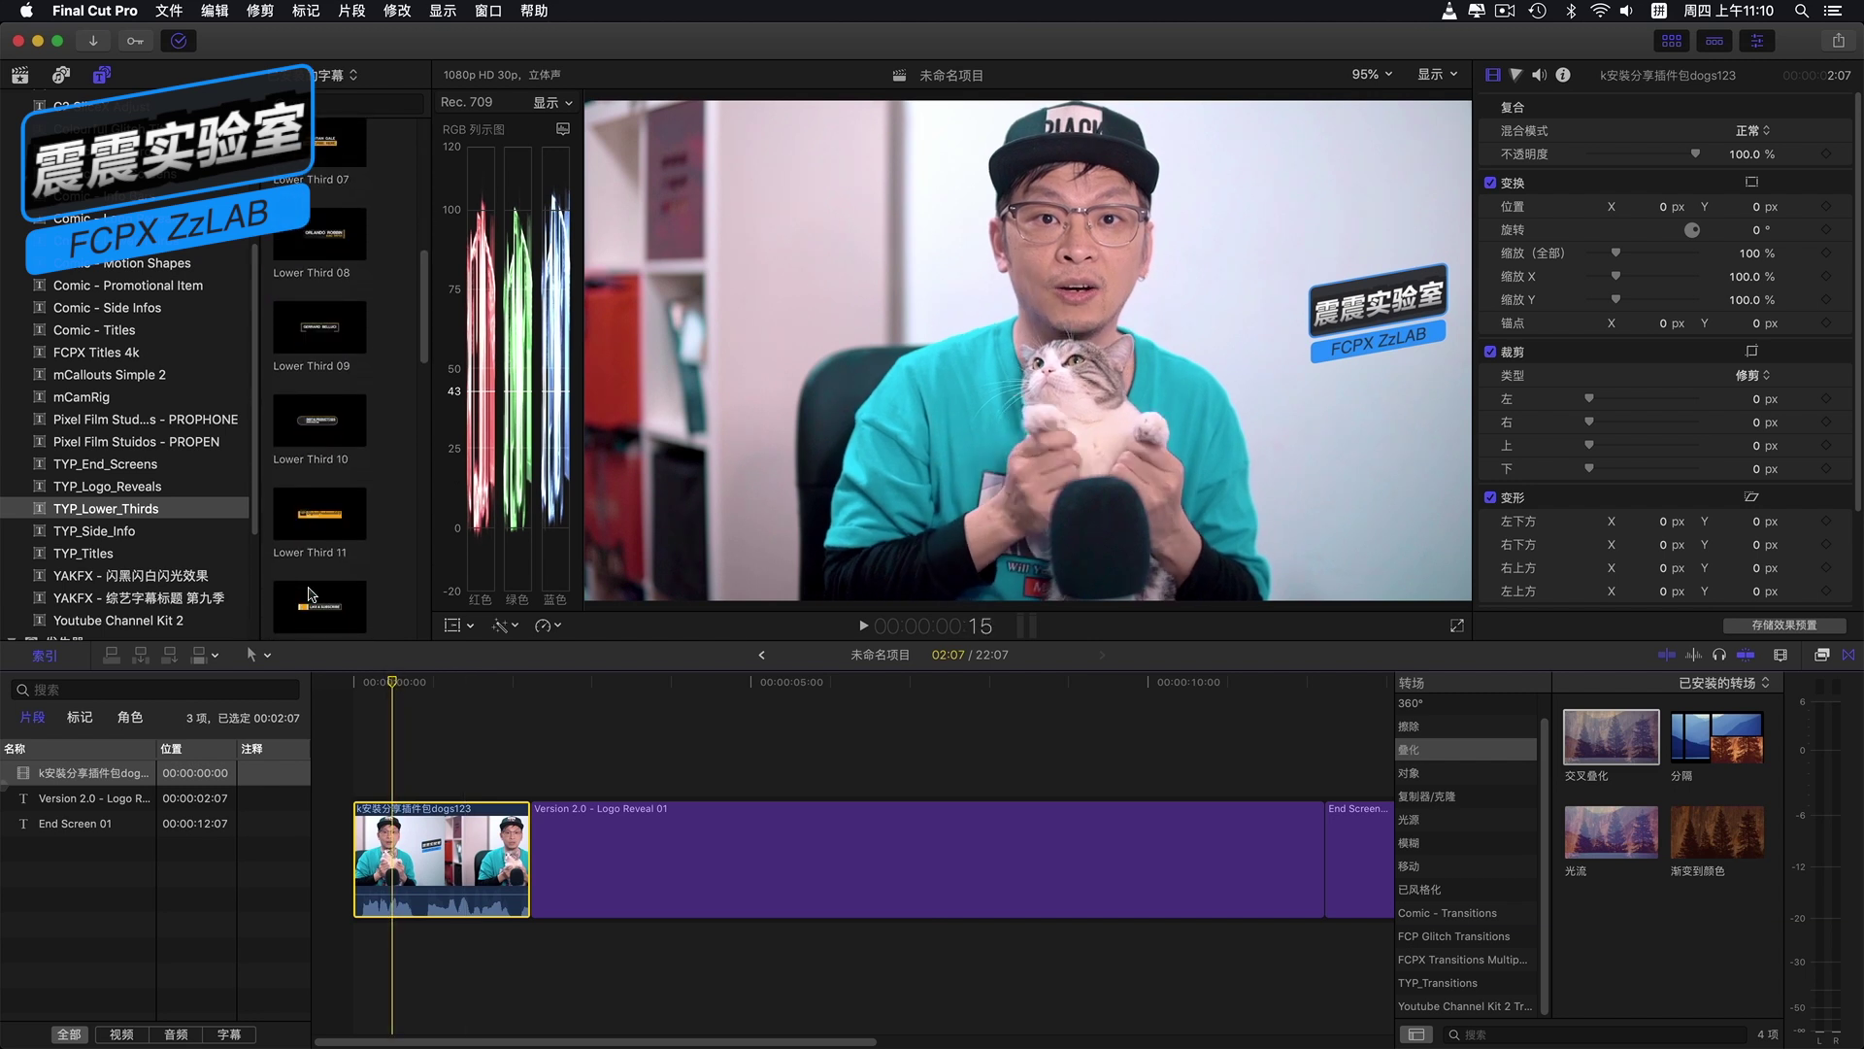
pyautogui.scroll(-2, 308, 534)
pyautogui.scroll(-1, 305, 500)
# Step: Place Lower Third 12 over the talking-head clip and nudge the LIKE & SUBSCRIBE banner down and left
pyautogui.moveTo(315, 392); pyautogui.dragTo(395, 780)
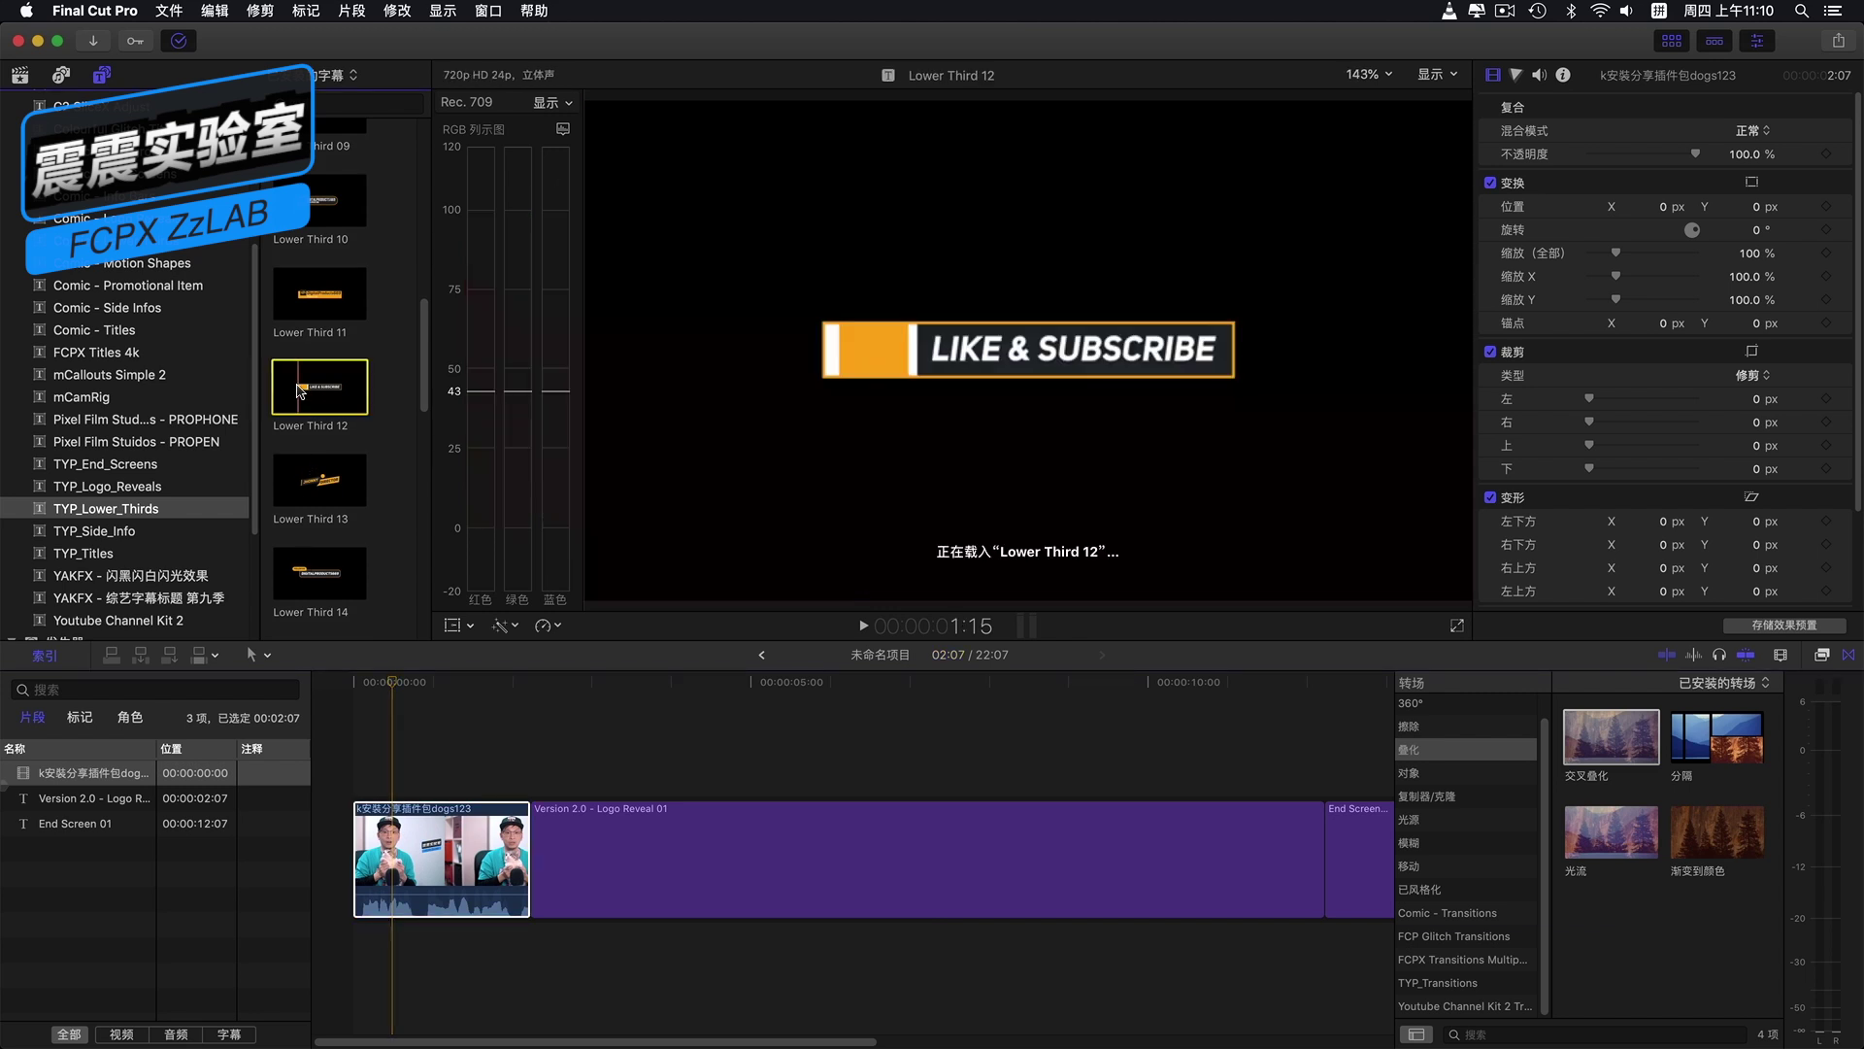
pyautogui.moveTo(381, 798); pyautogui.dragTo(379, 787)
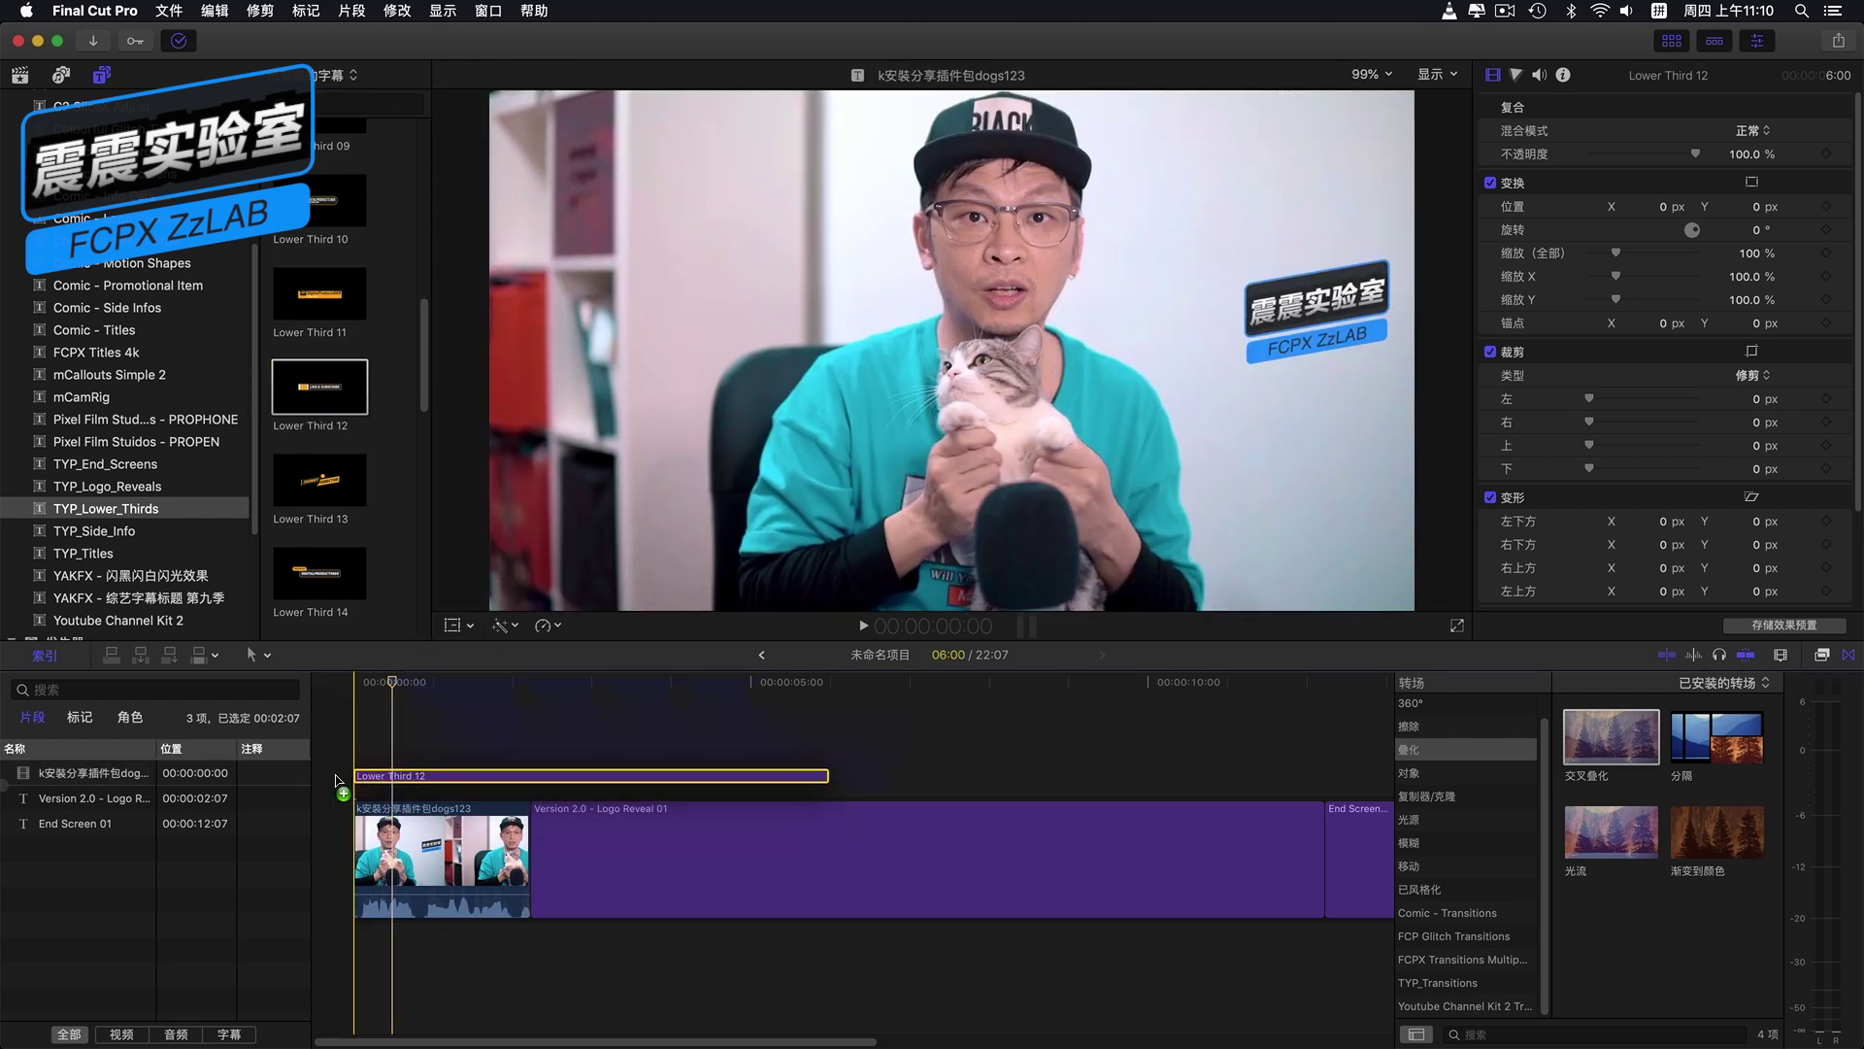
pyautogui.click(372, 684)
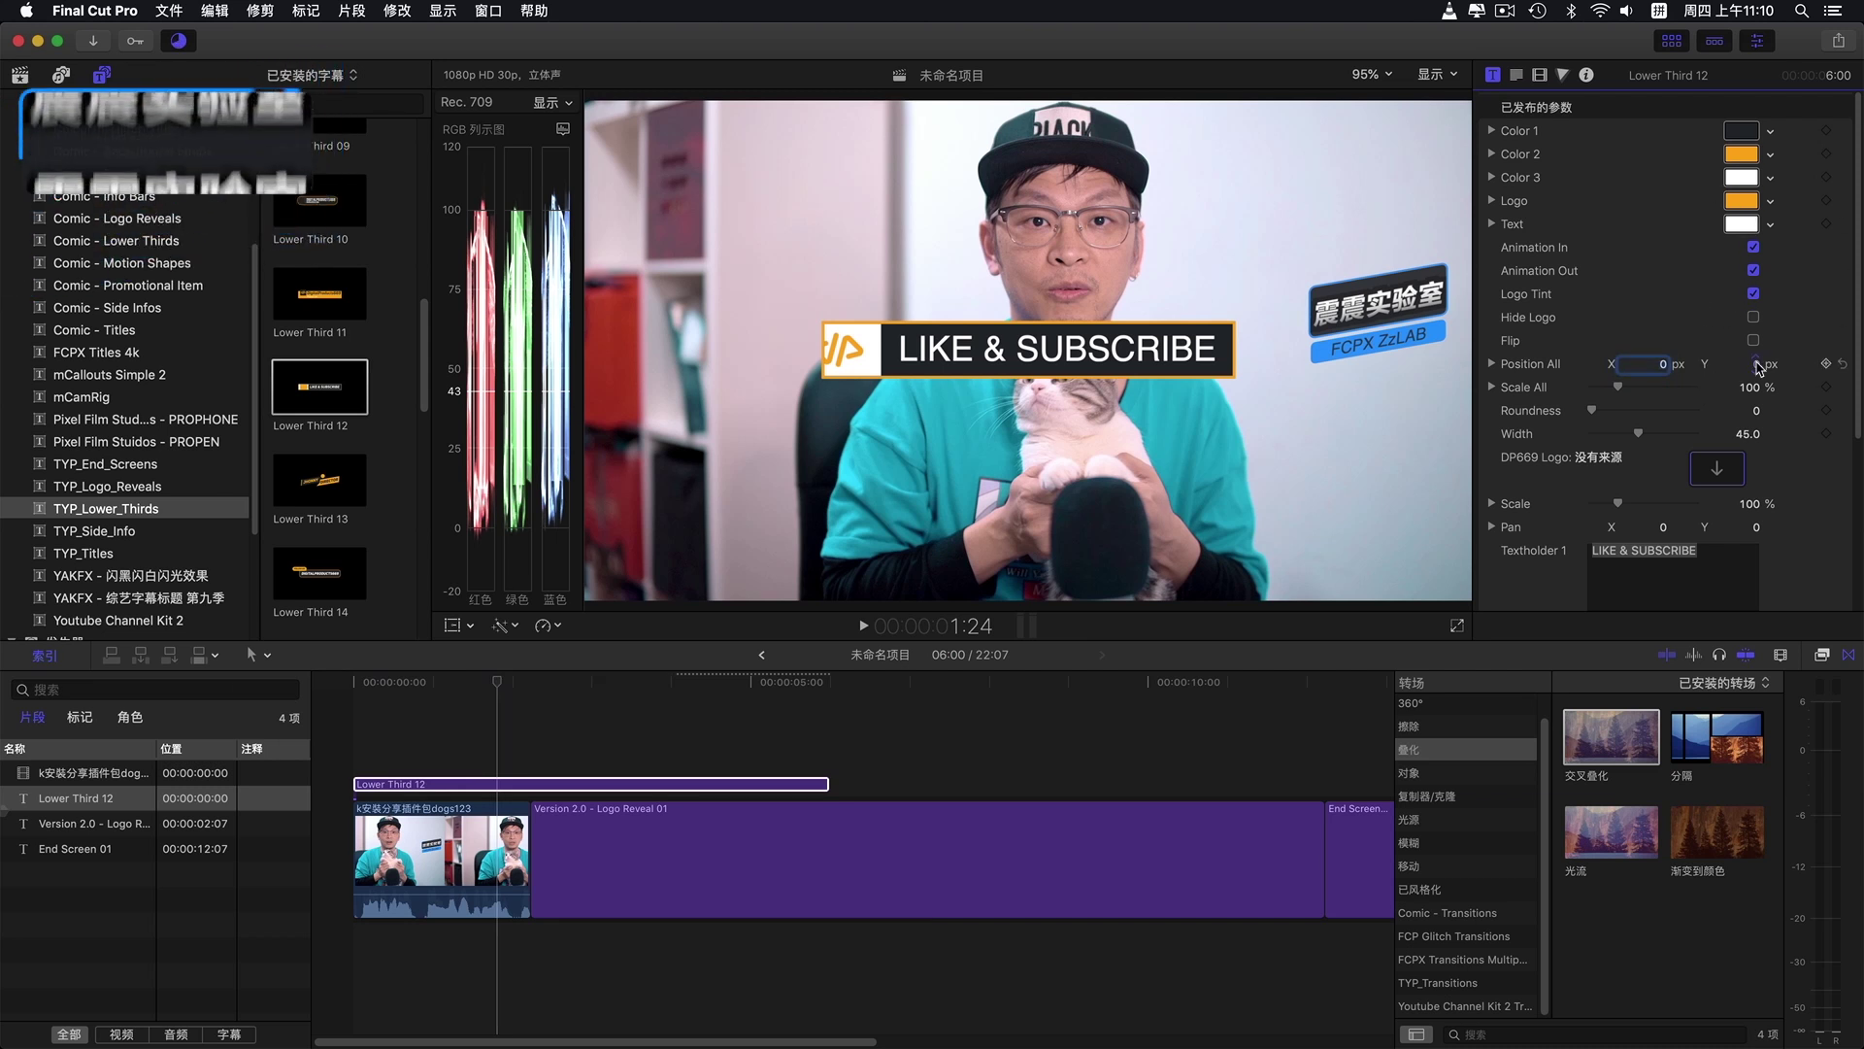
pyautogui.moveTo(1756, 363); pyautogui.dragTo(1755, 397)
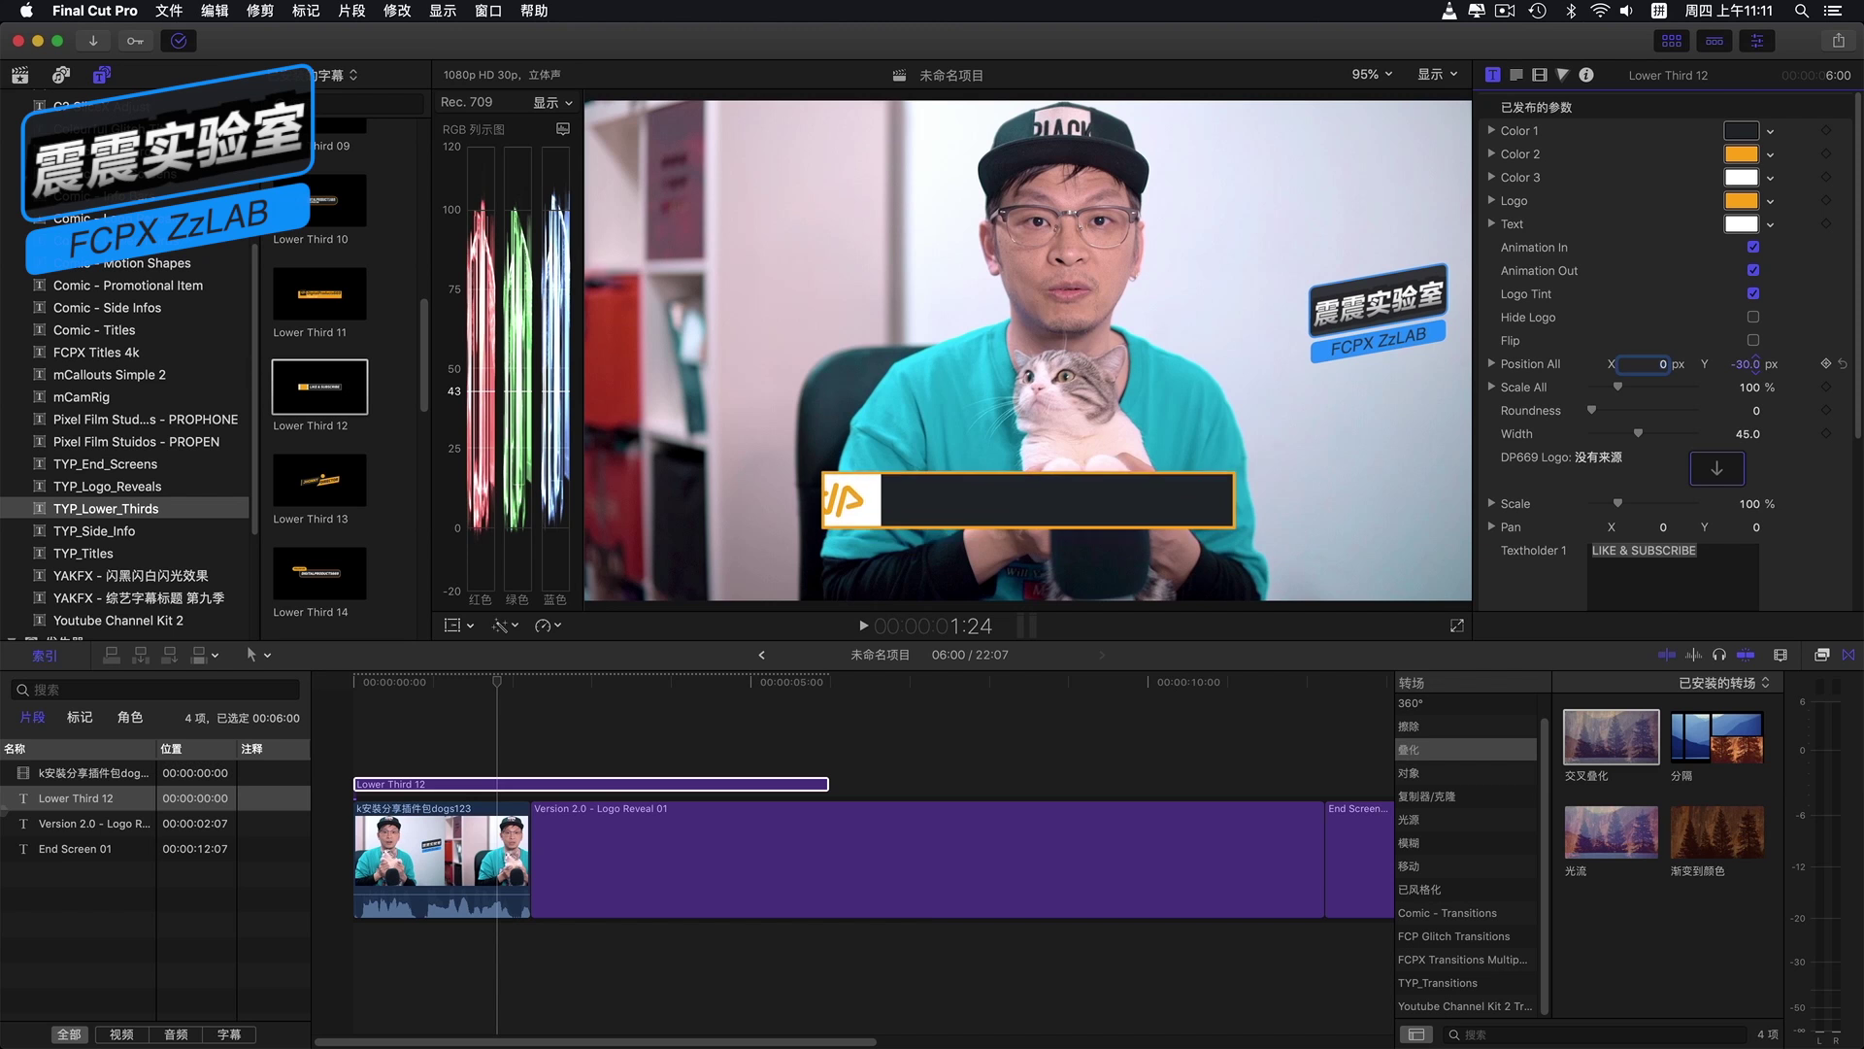
pyautogui.moveTo(1664, 369); pyautogui.dragTo(1629, 369)
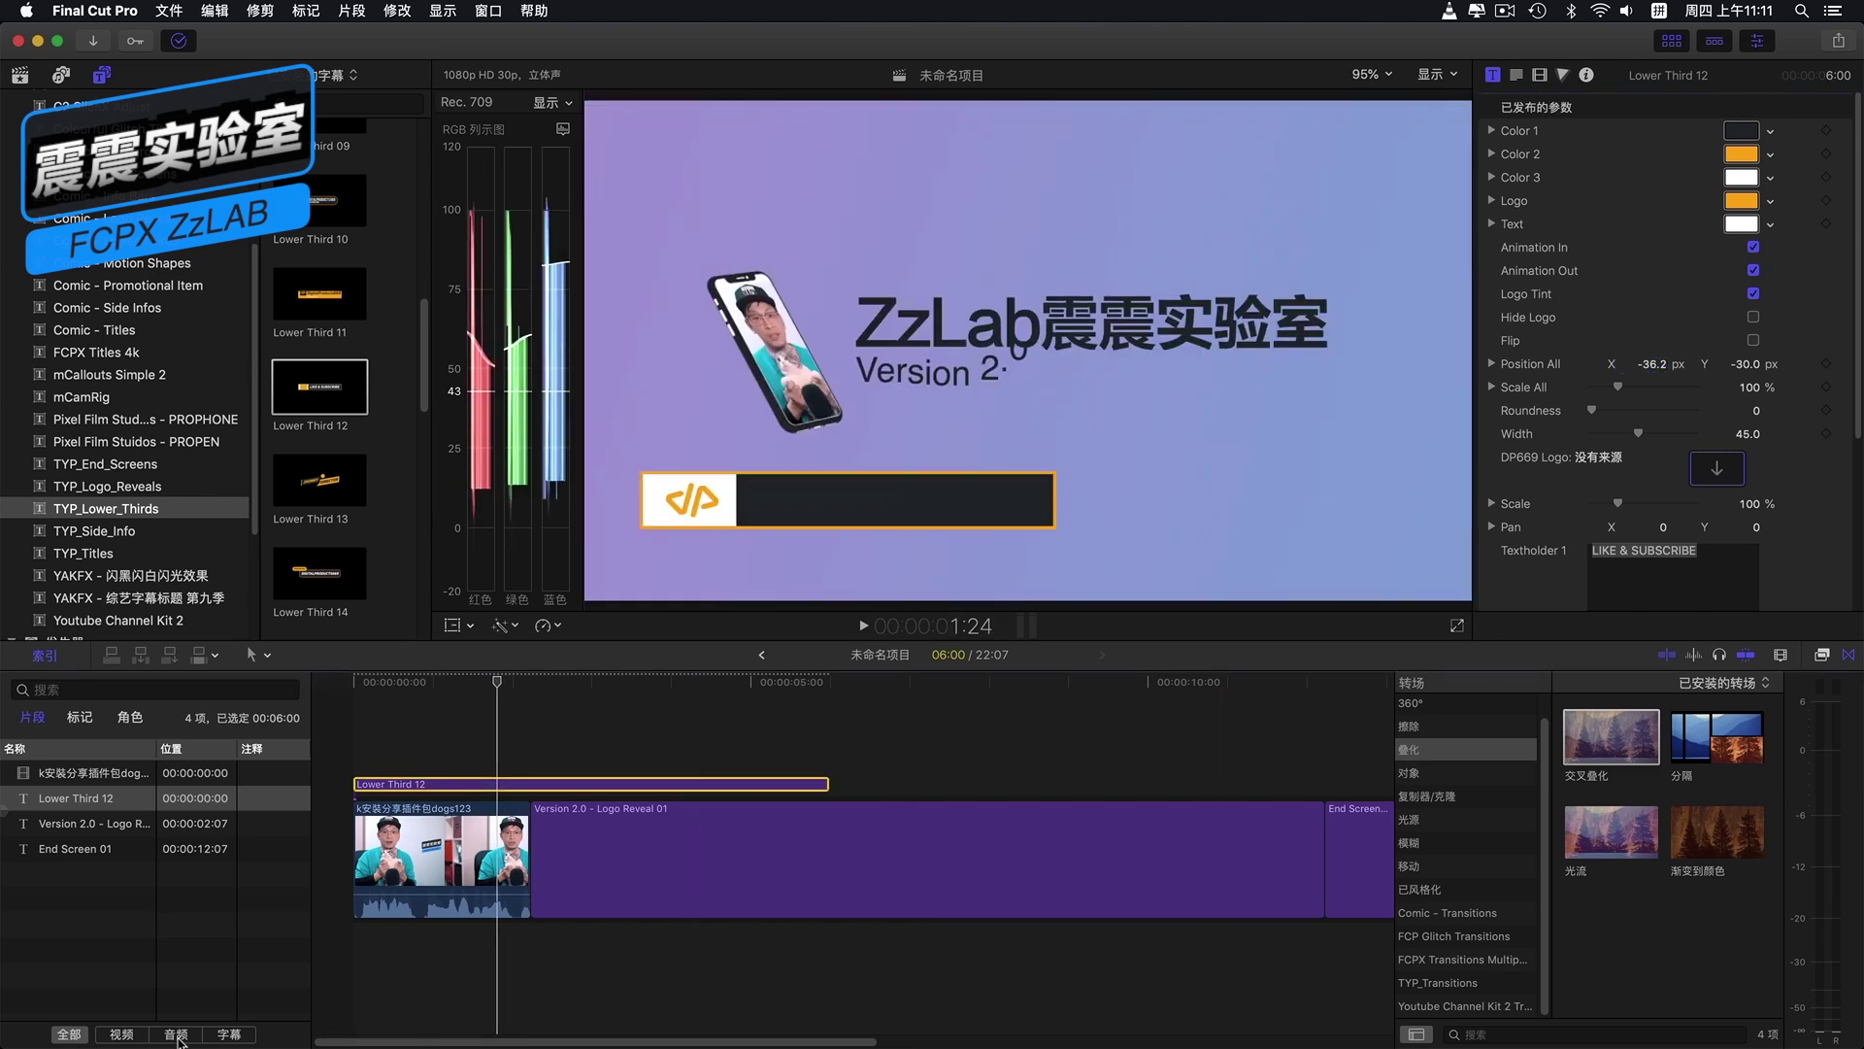
# Step: Lengthen the clip by four seconds and play the banner back from the start
pyautogui.click(399, 706)
pyautogui.hotkey('shift', '?')
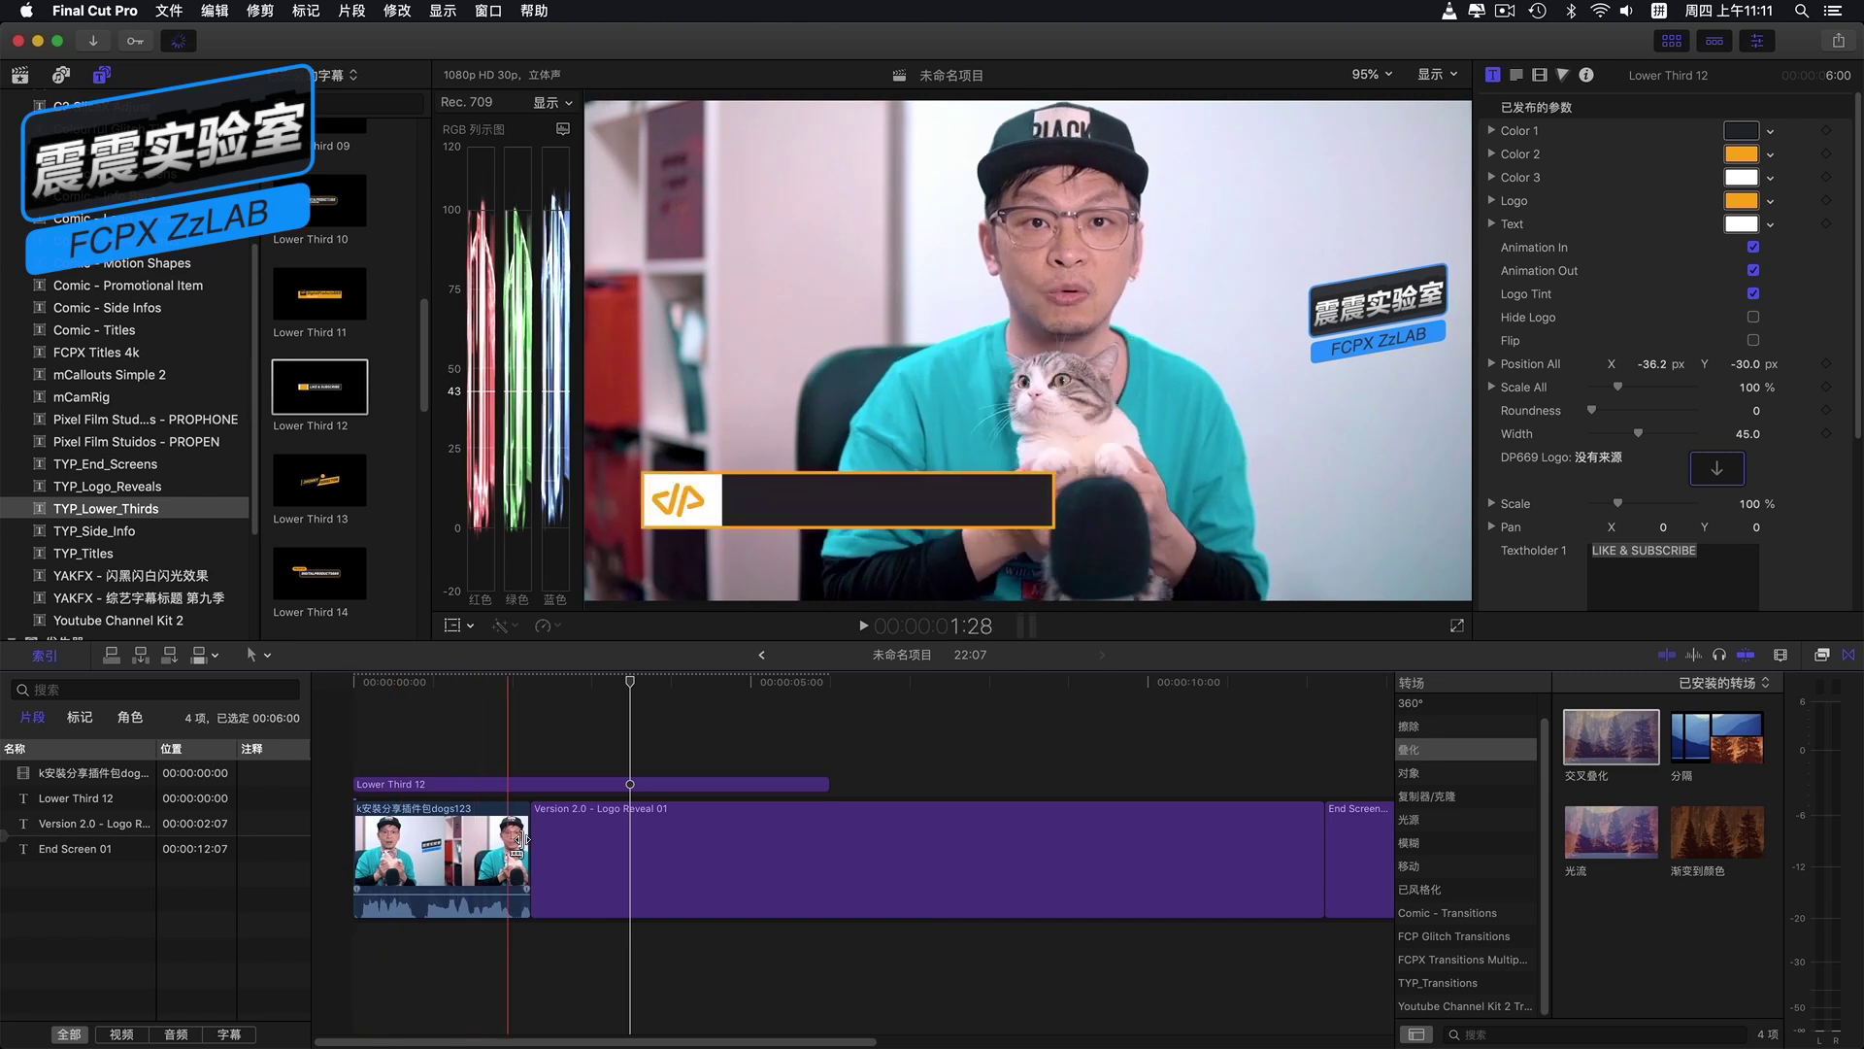
pyautogui.moveTo(530, 831); pyautogui.dragTo(824, 831)
pyautogui.press('Home')
pyautogui.press('space')
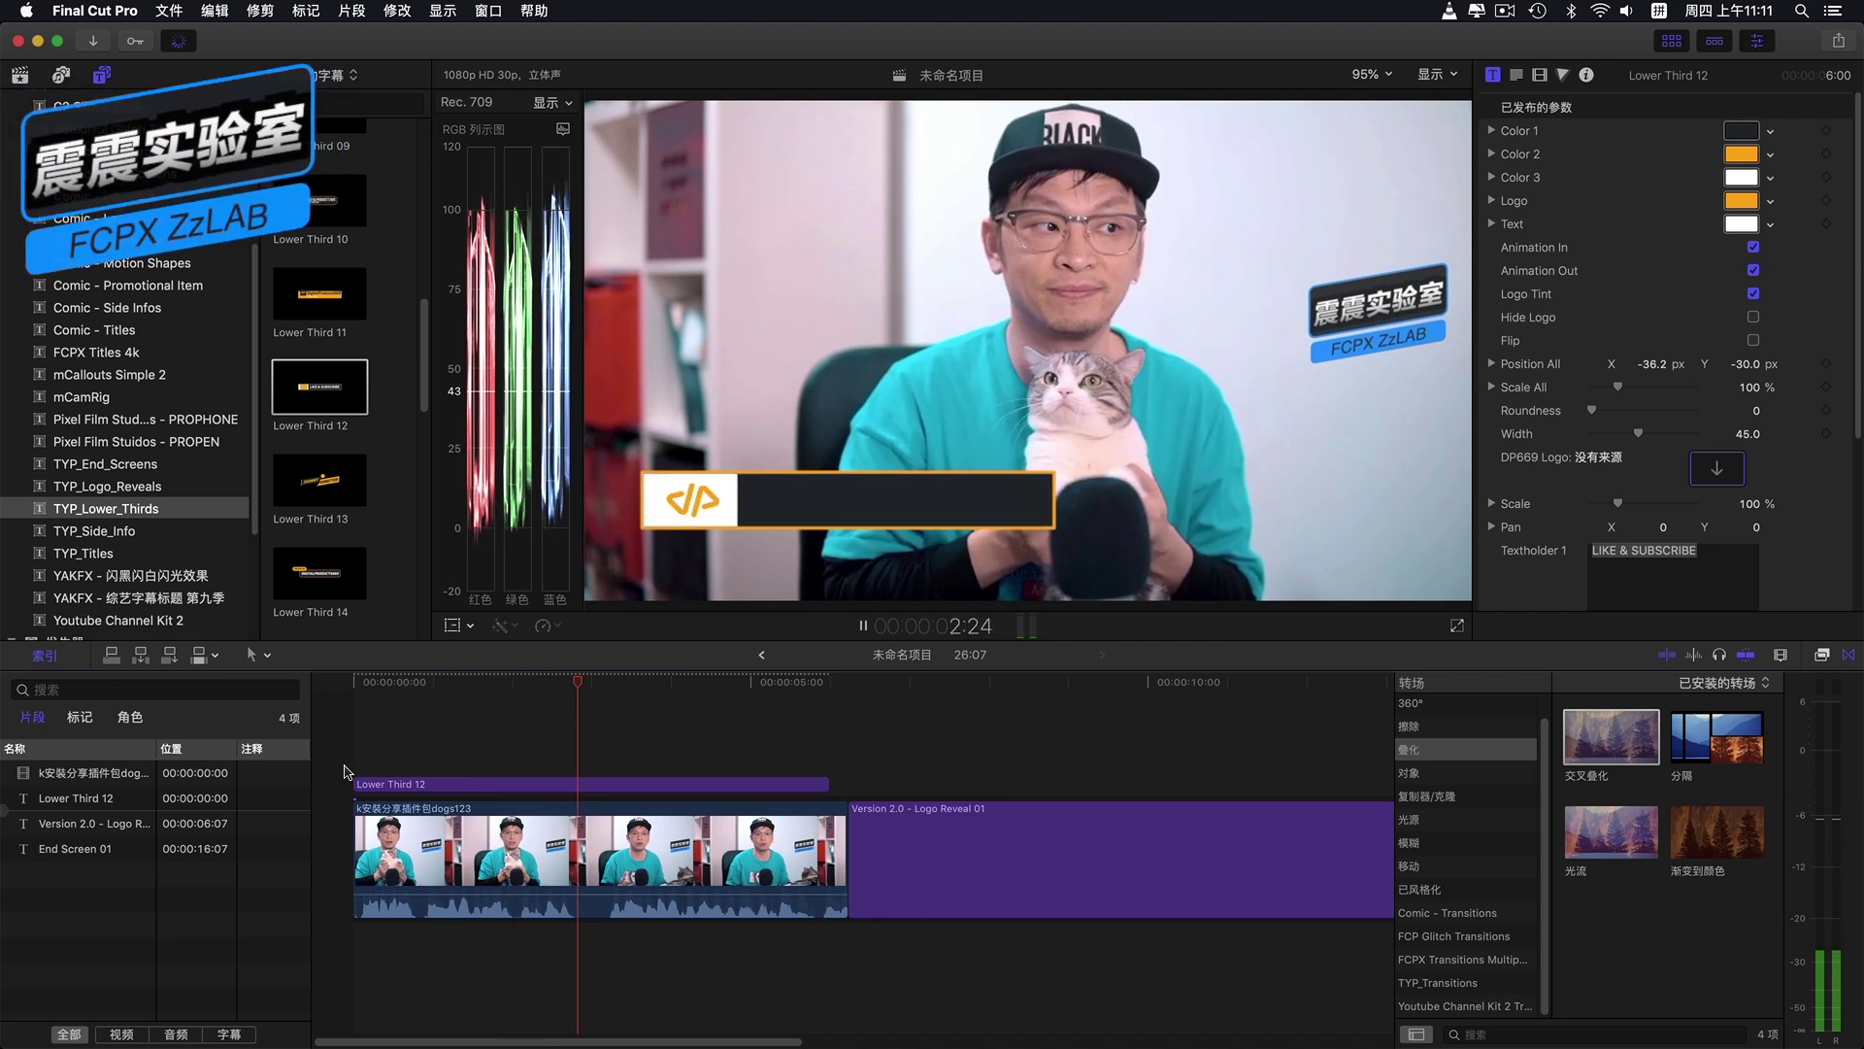
pyautogui.press('space')
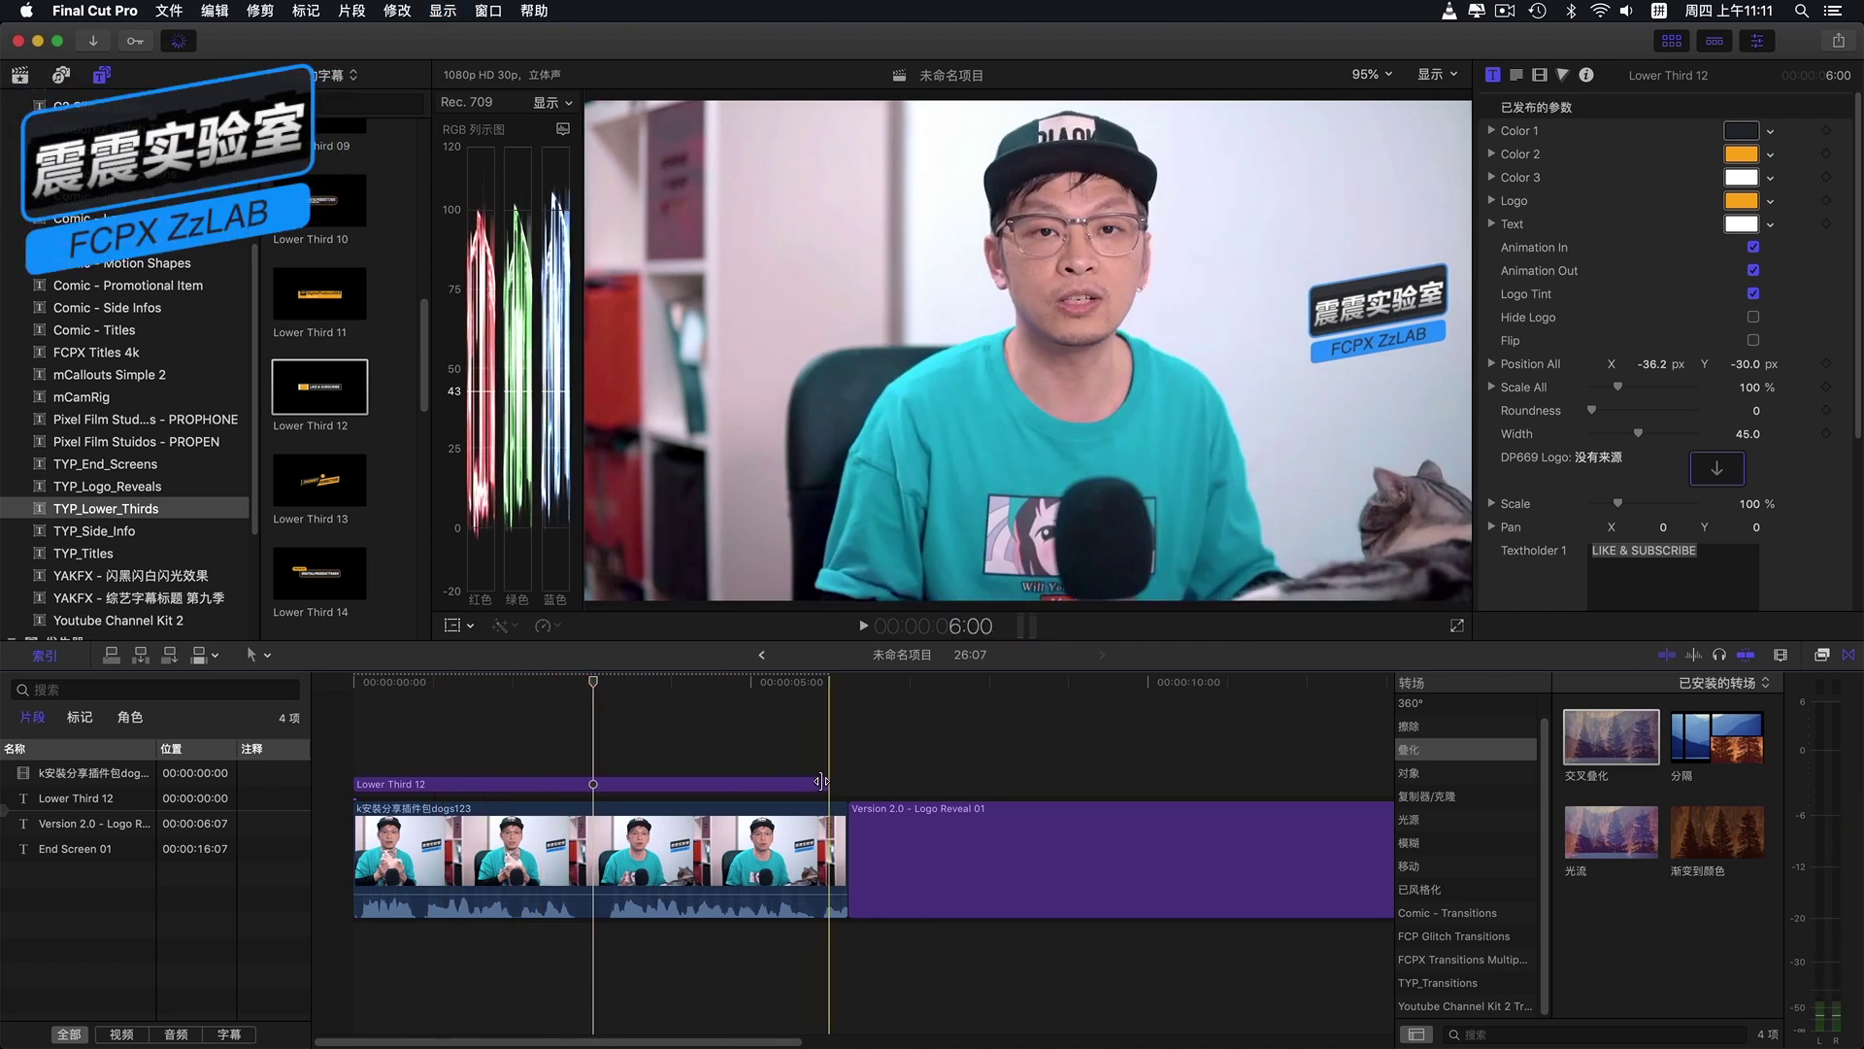
# Step: Shorten the Lower Third 12 title, then delete it from the timeline
pyautogui.moveTo(827, 784); pyautogui.dragTo(550, 783)
pyautogui.click(480, 789)
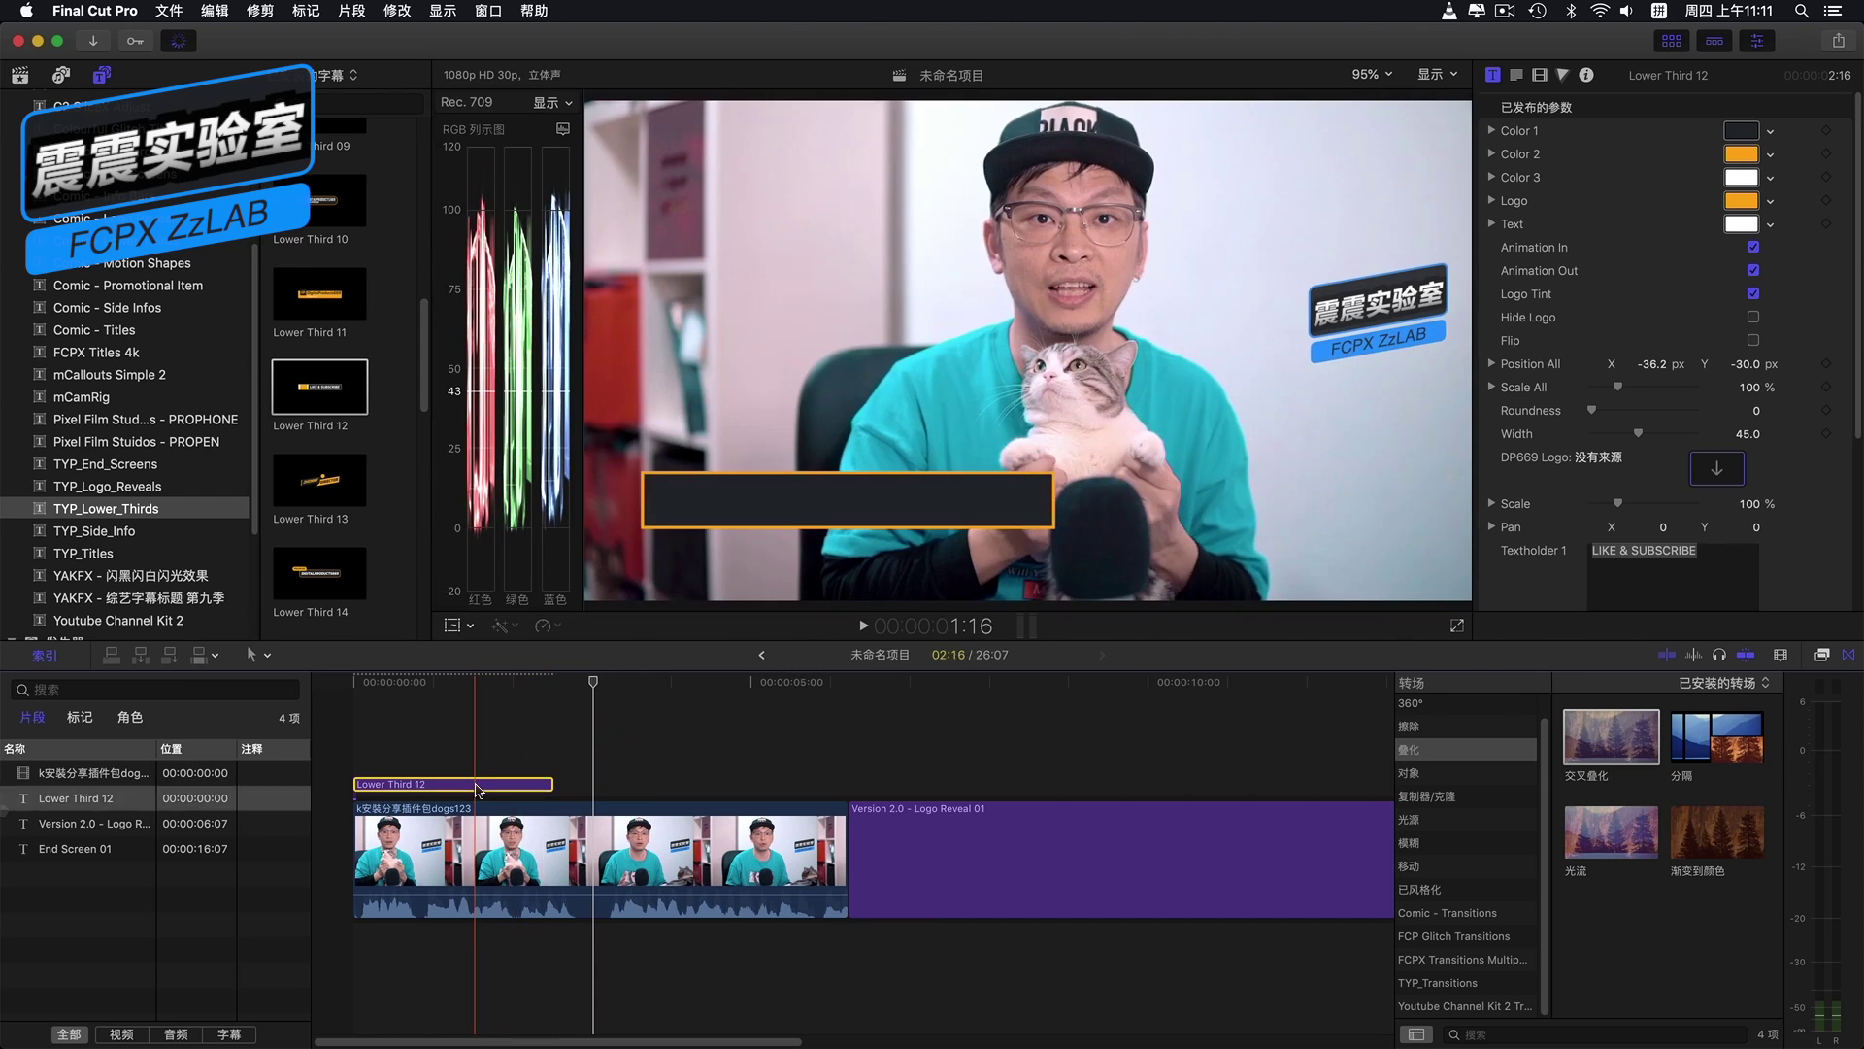
pyautogui.press('Delete')
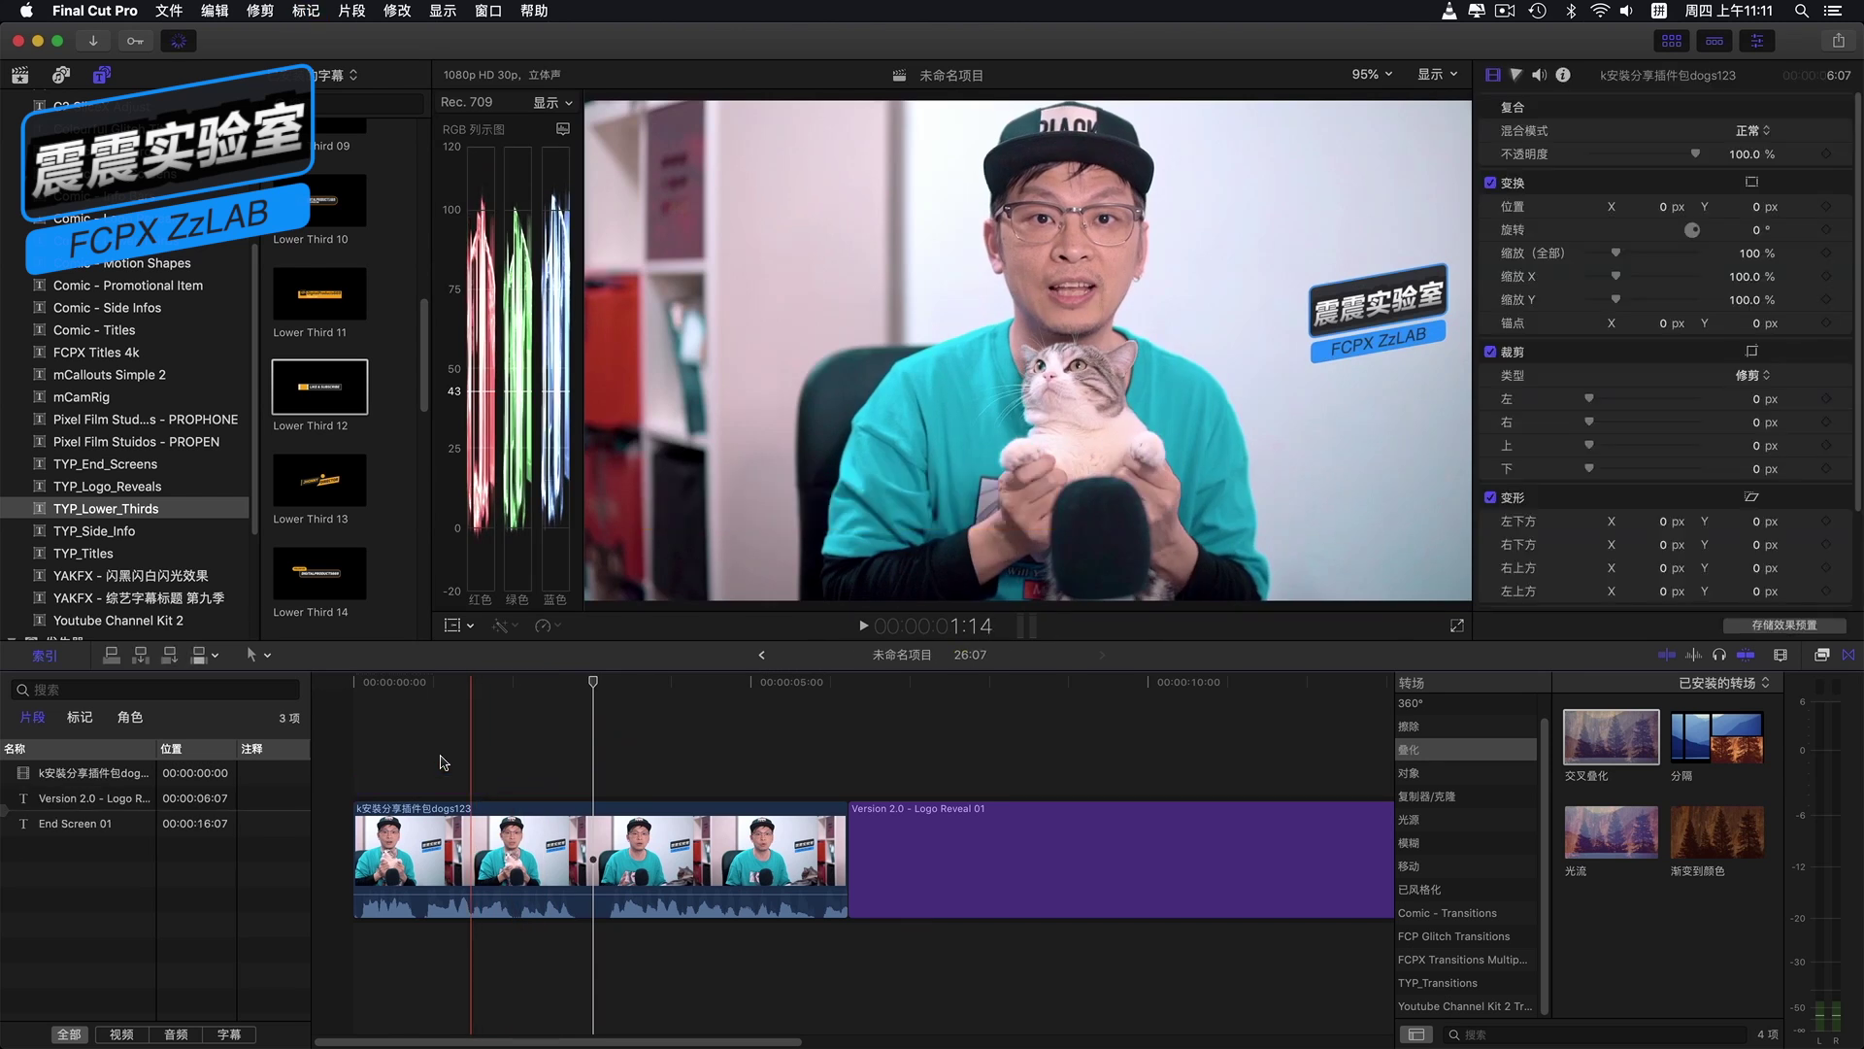
# Step: Browse the TYP_Side_Info titles, previewing Side Info 09 and then Side Info 01
pyautogui.click(127, 533)
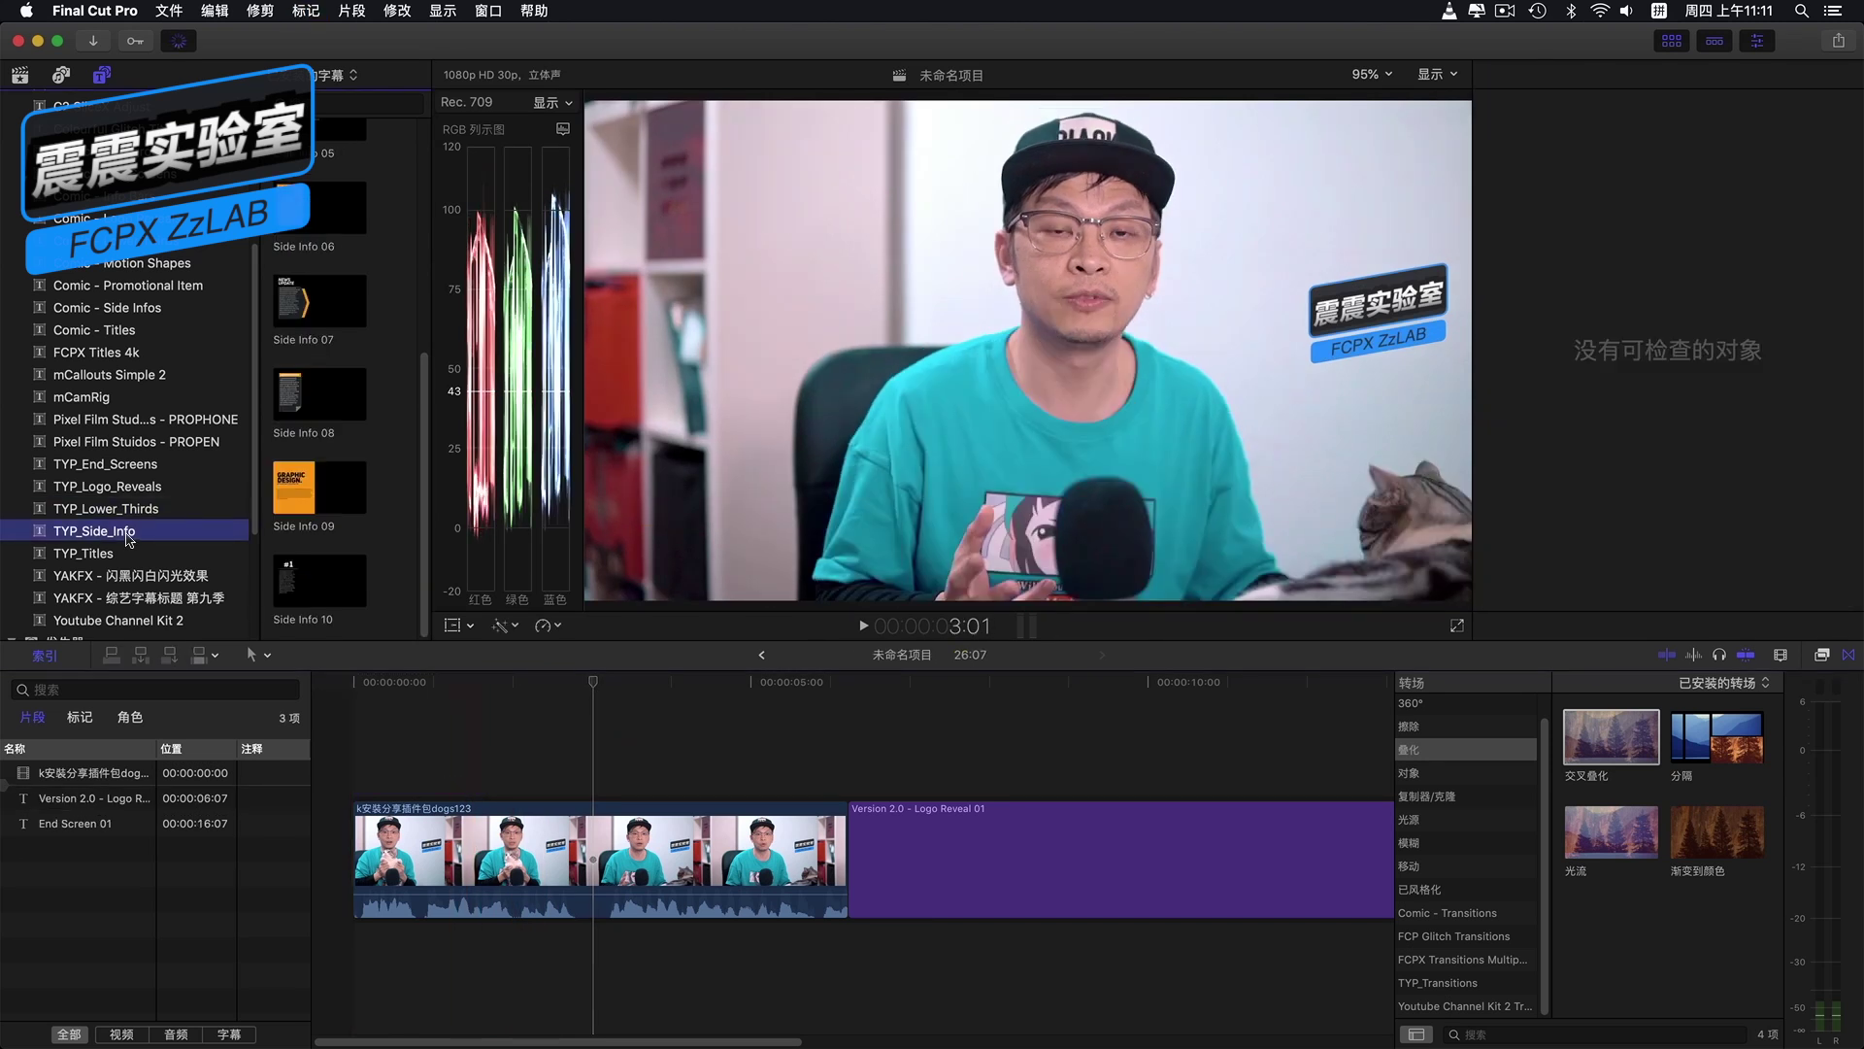
pyautogui.click(326, 487)
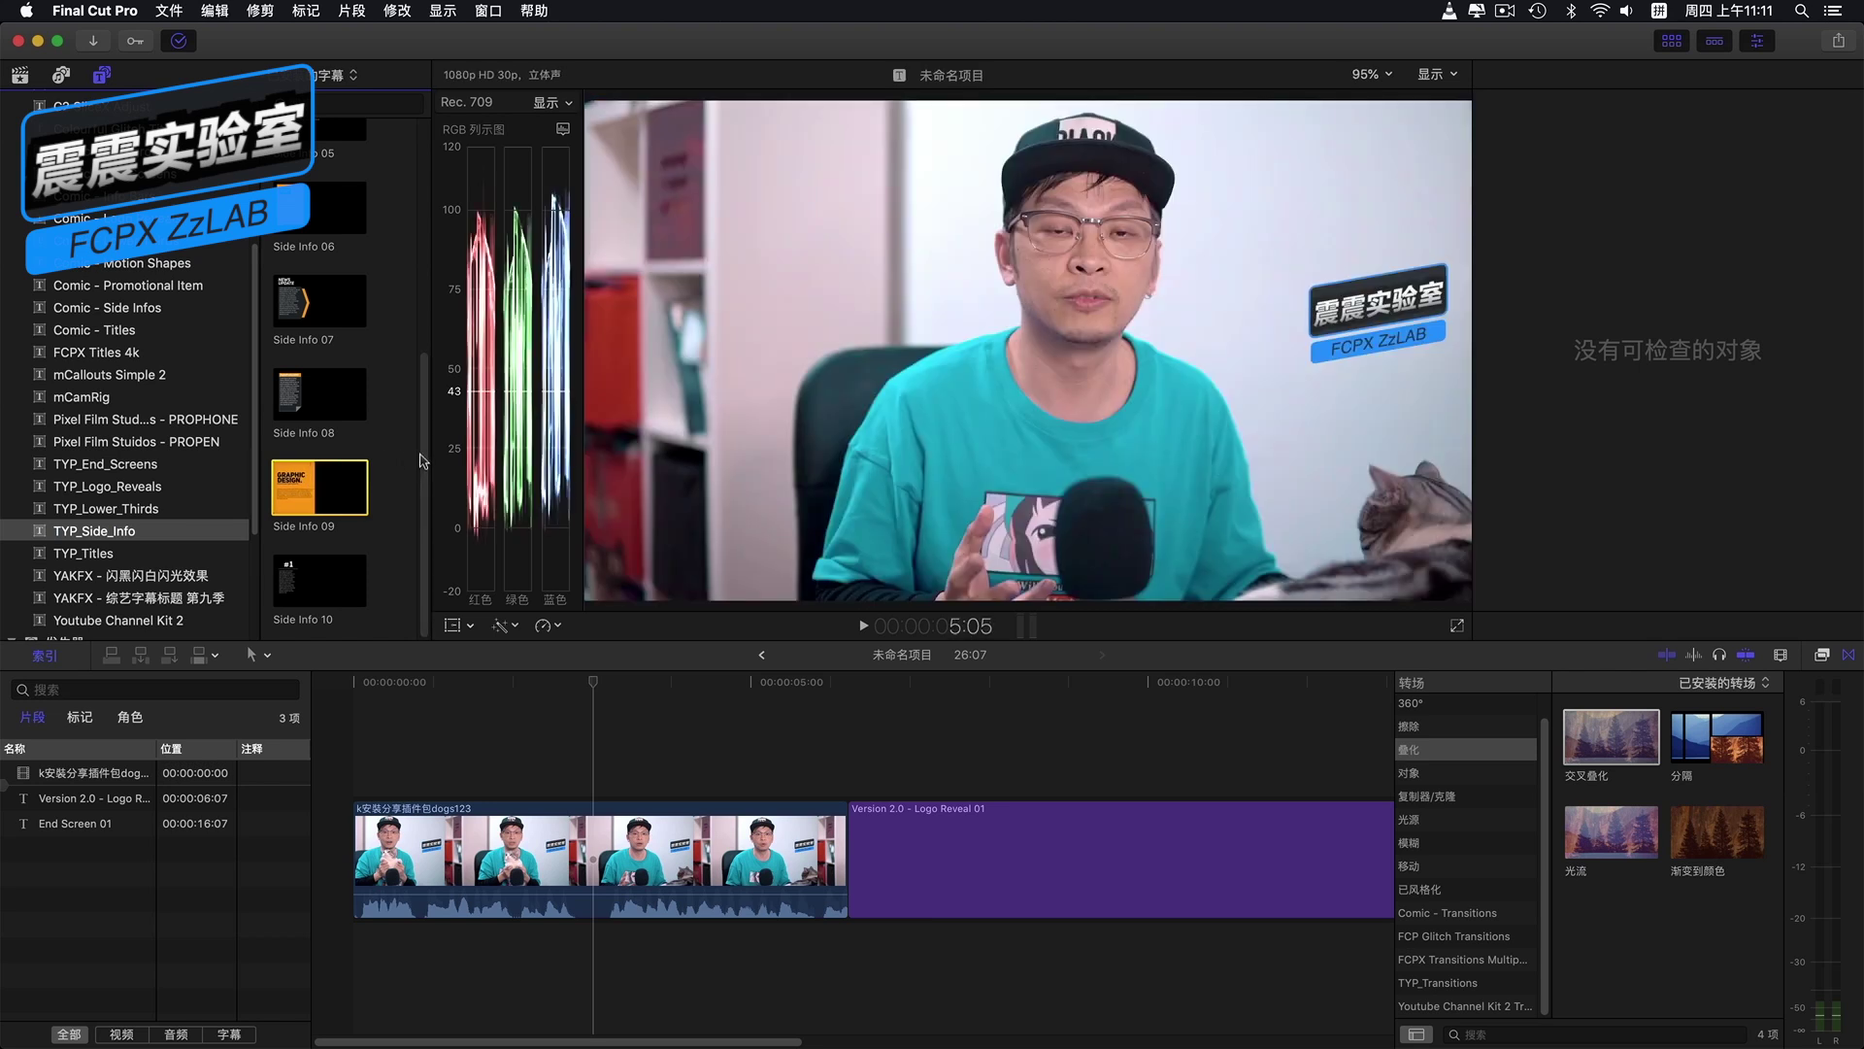
pyautogui.scroll(10, 416, 244)
pyautogui.scroll(2, 419, 181)
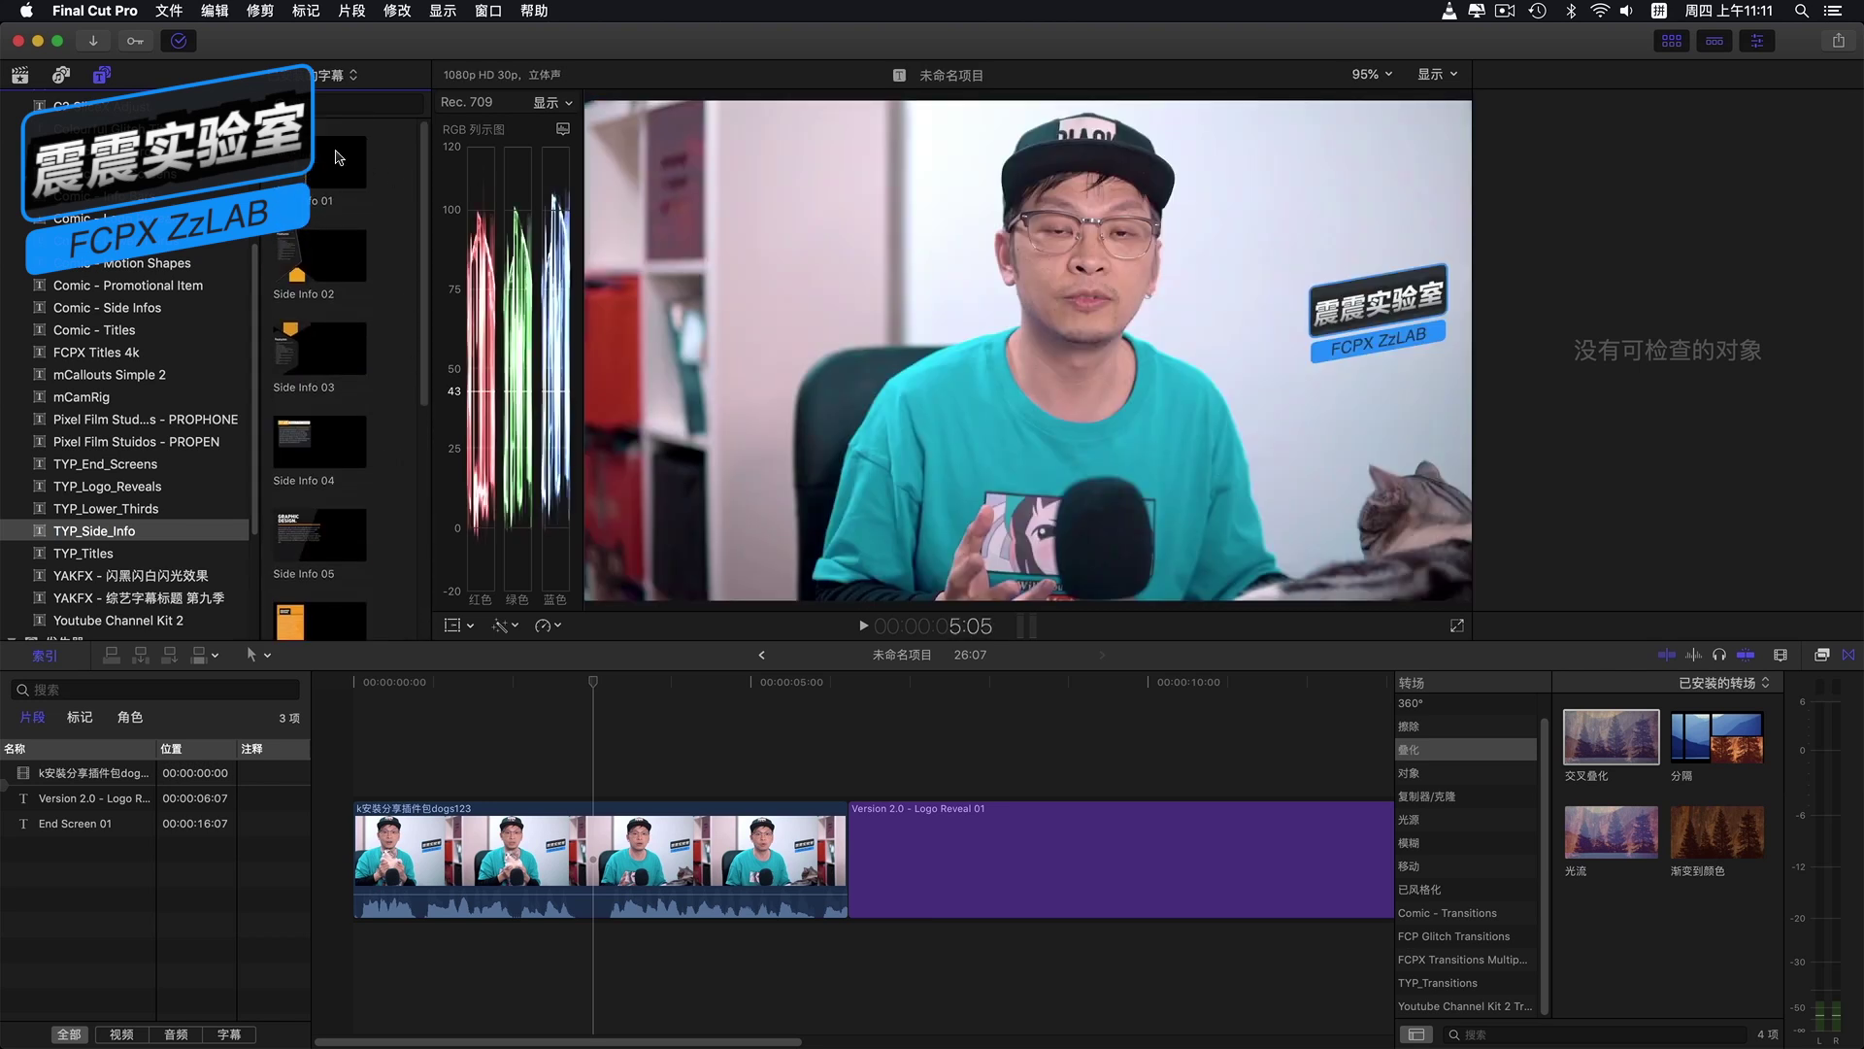
pyautogui.click(310, 168)
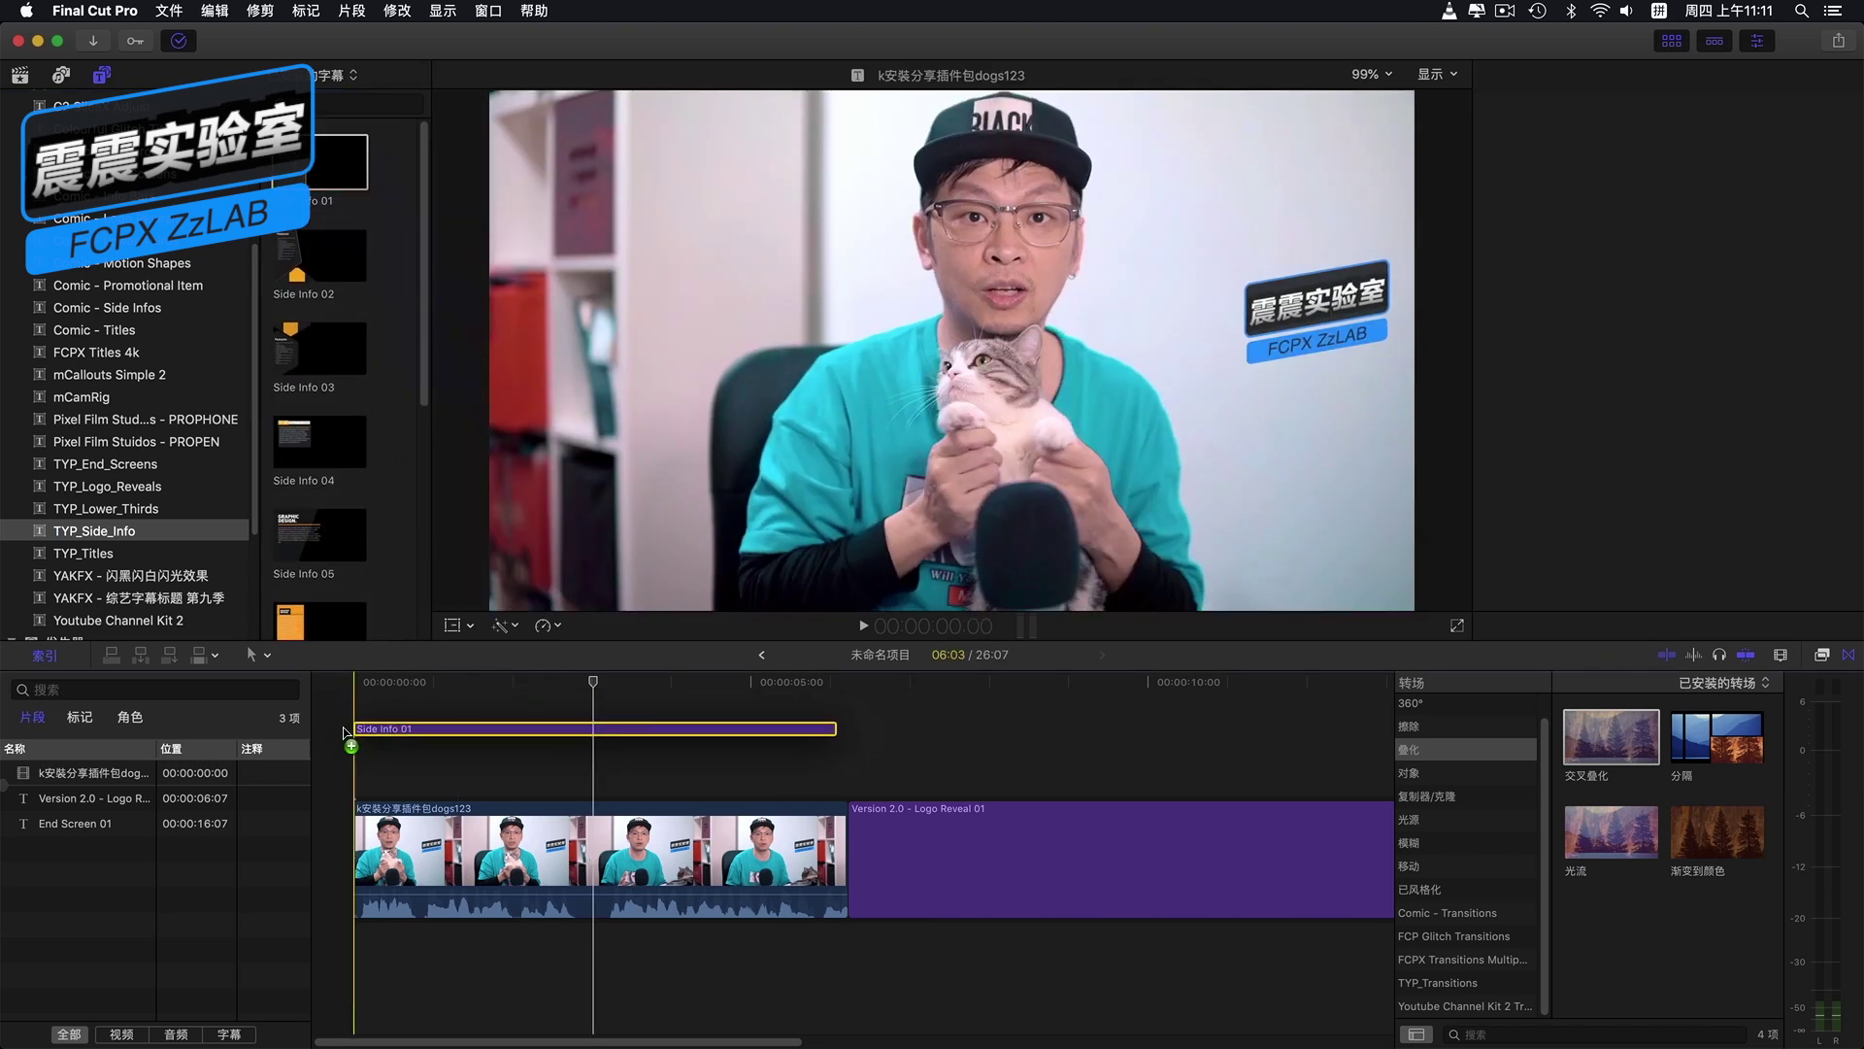
# Step: Drop Side Info 01 above the talking-head clip at 0:00 and play its Features panel
pyautogui.moveTo(316, 183)
pyautogui.mouseDown()
pyautogui.moveTo(358, 690)
pyautogui.moveTo(489, 679)
pyautogui.mouseUp()
pyautogui.press('super+4')
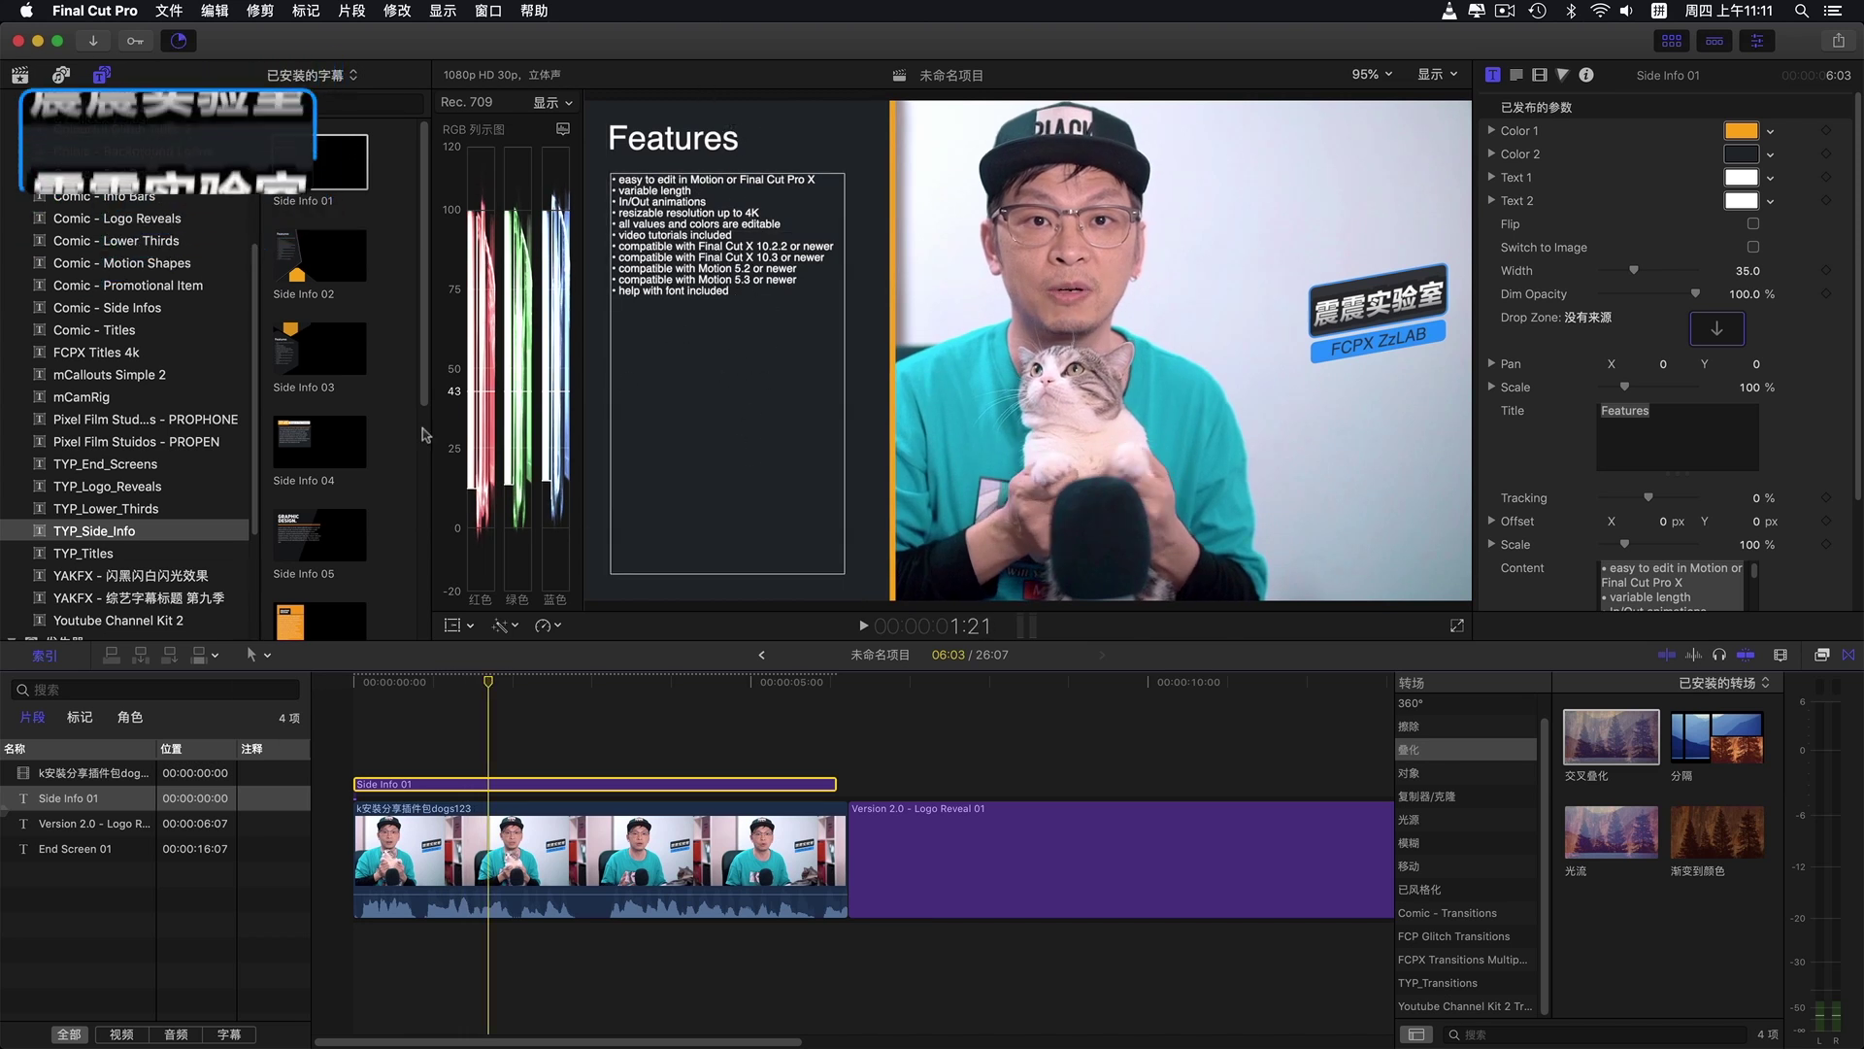
pyautogui.scroll(-3, 331, 504)
pyautogui.scroll(-3, 331, 504)
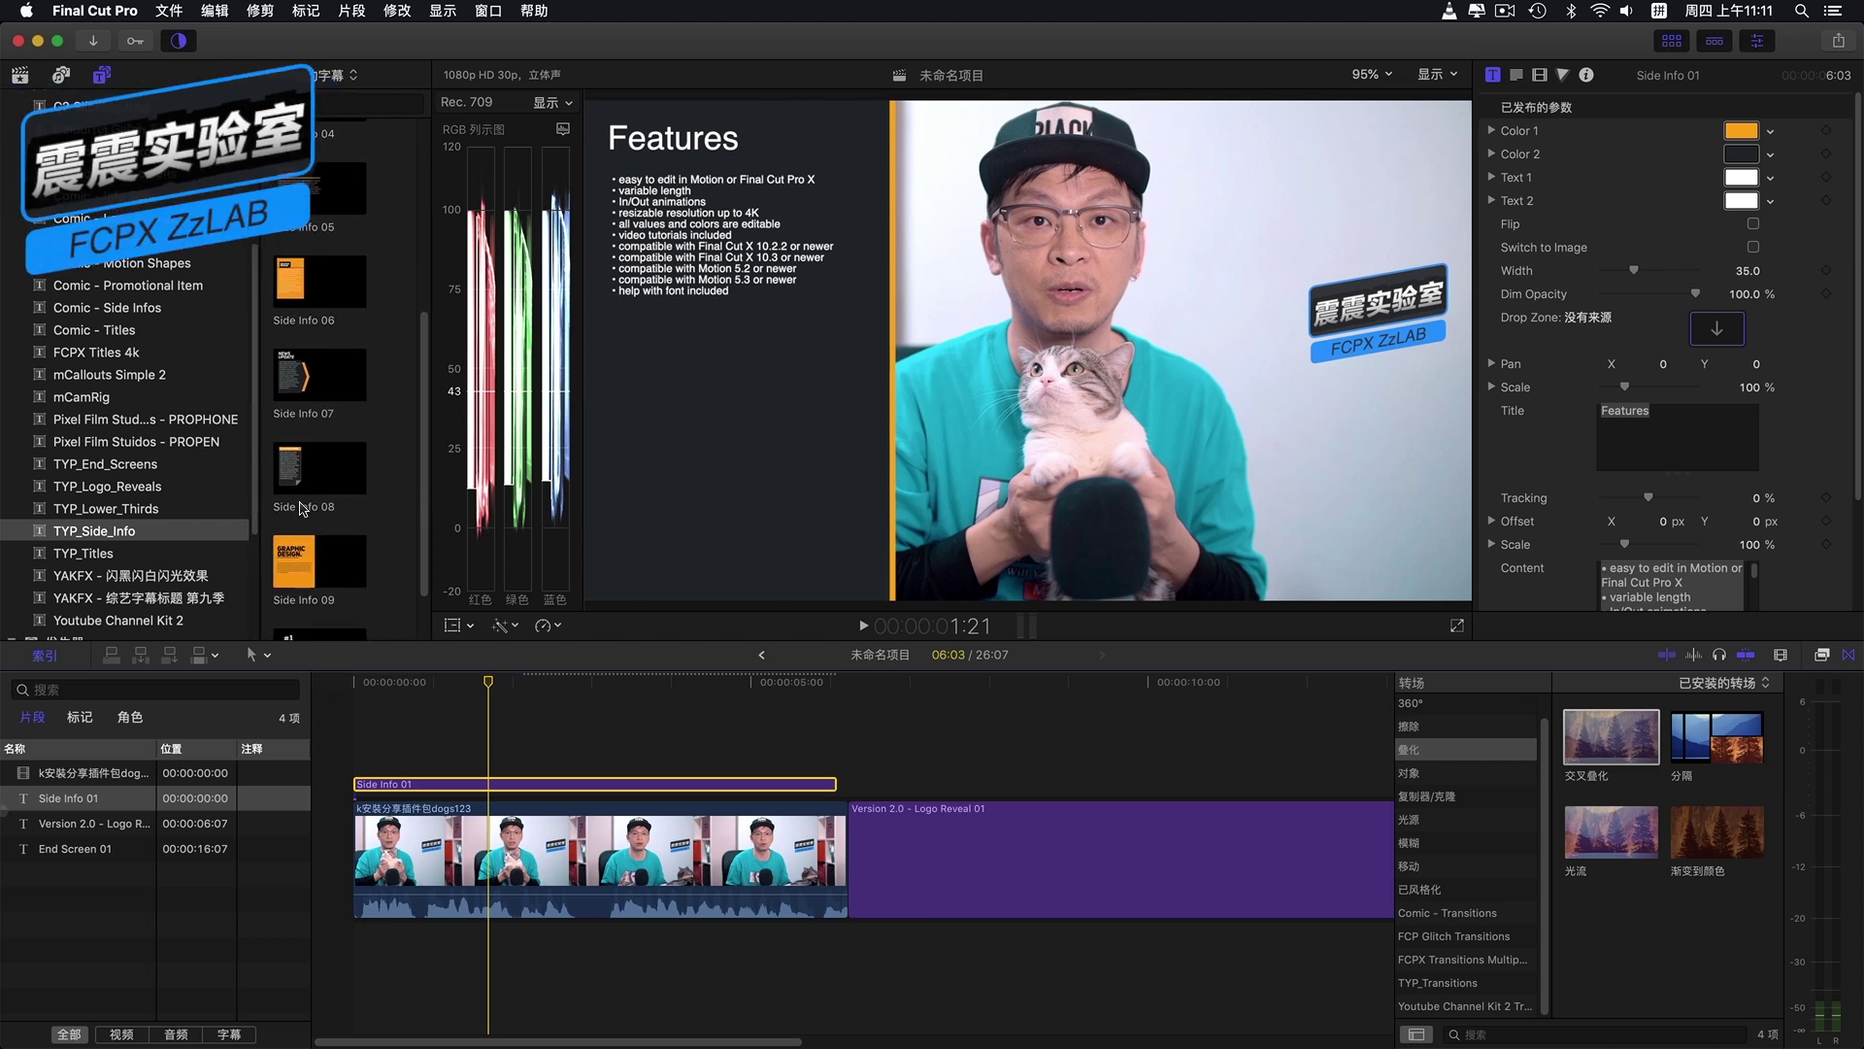
pyautogui.click(92, 555)
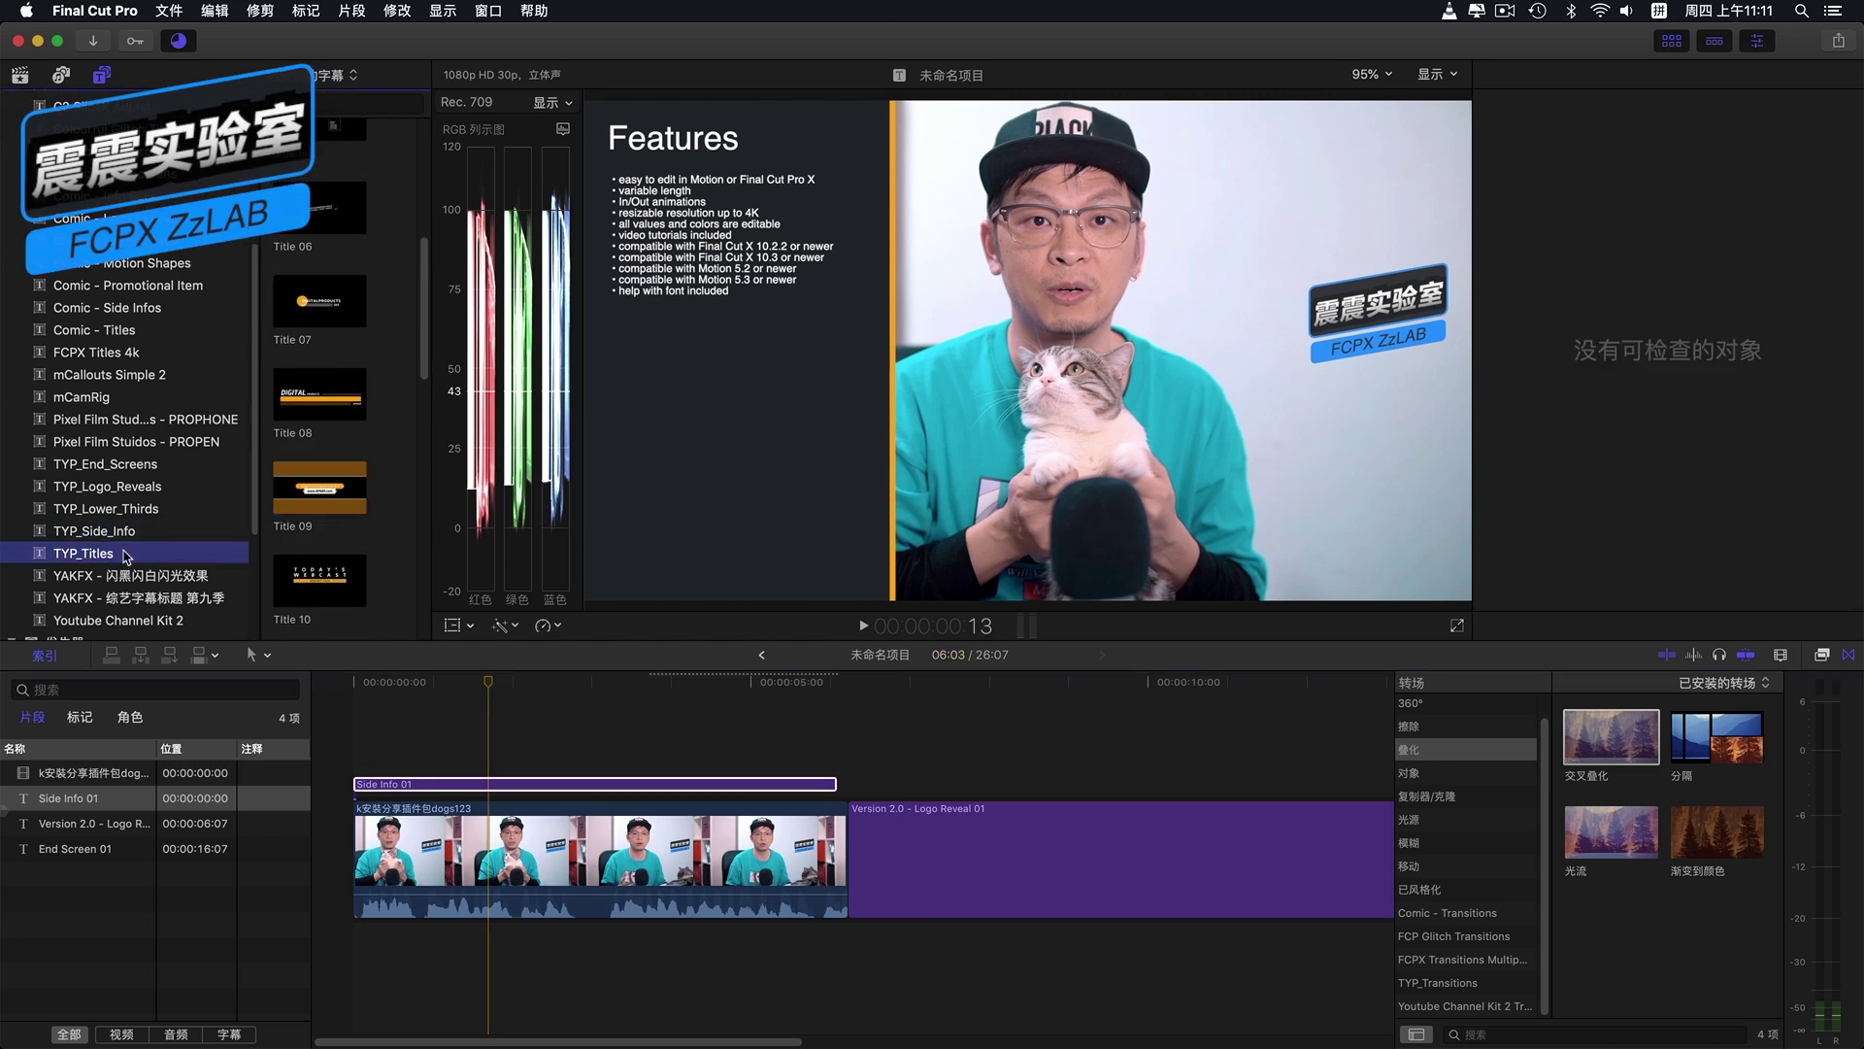
# Step: Stack Title 02, the 13. DIGITALPRODUCTS title, above Side Info 01 at the start and play it
pyautogui.moveTo(428, 357); pyautogui.dragTo(431, 217)
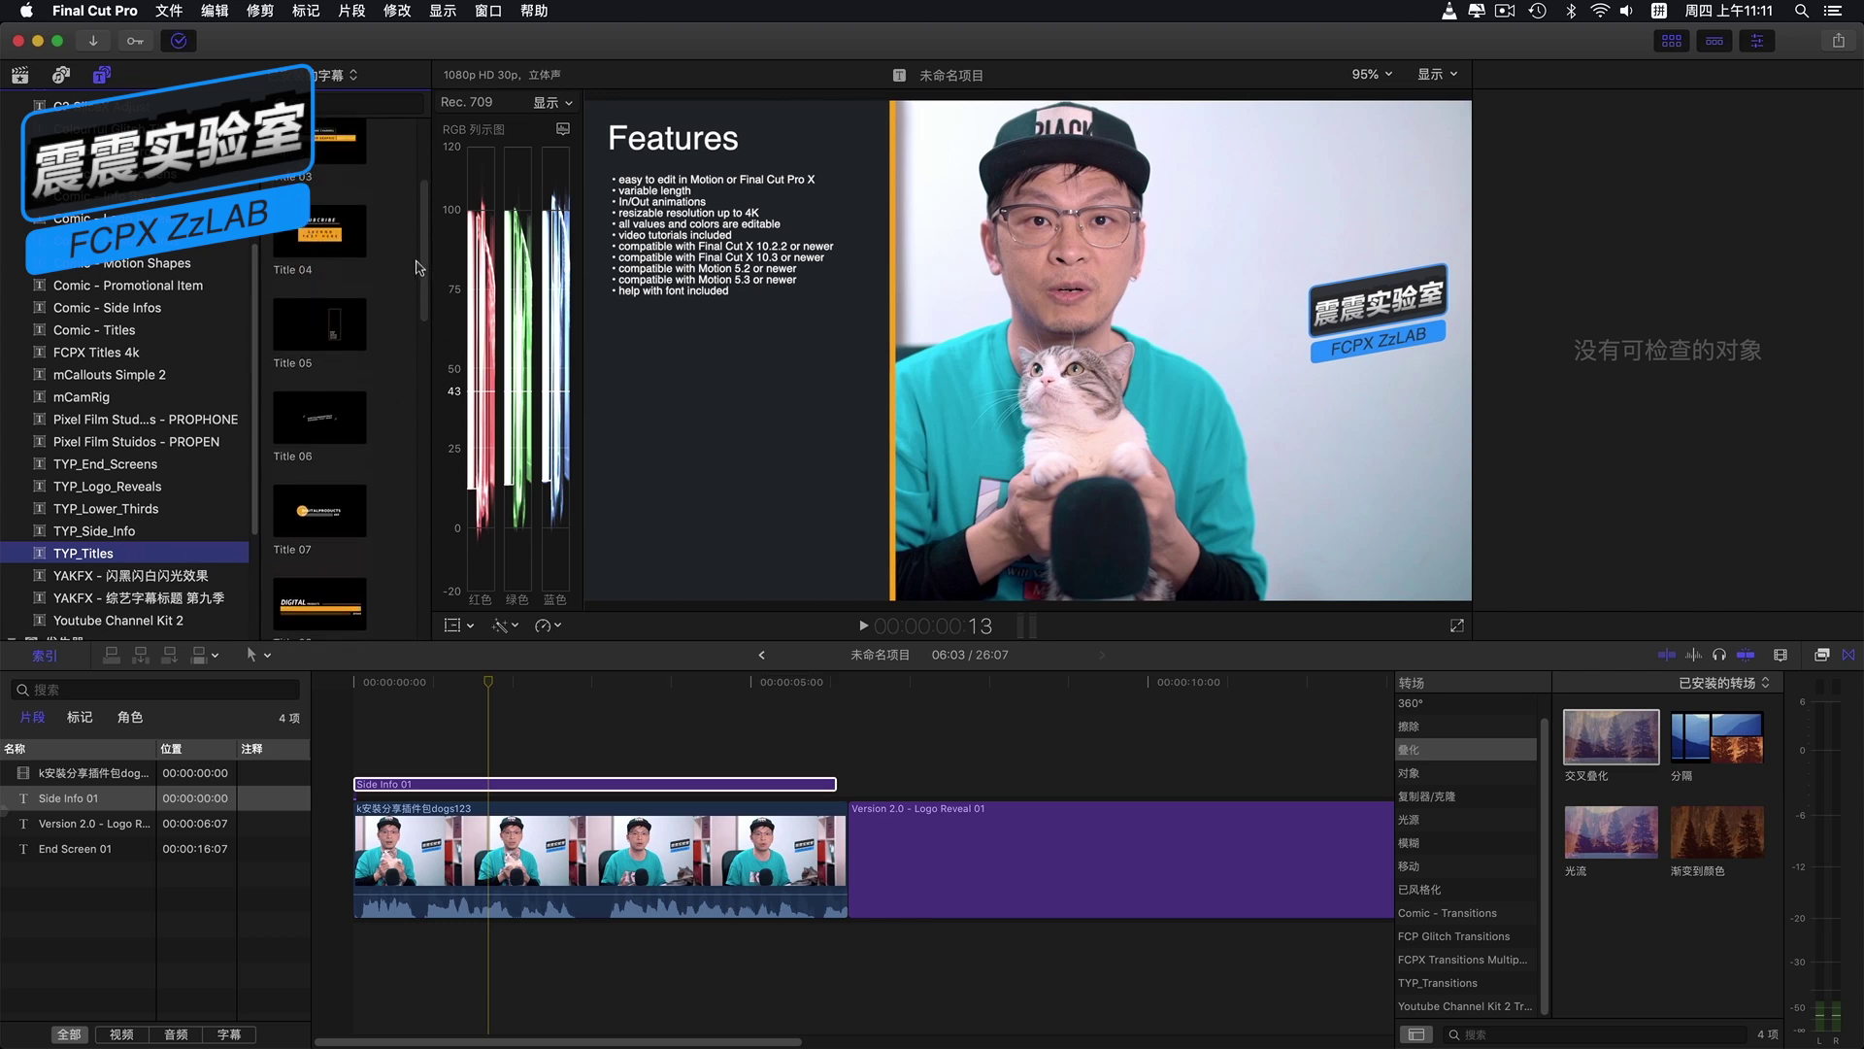
pyautogui.click(316, 254)
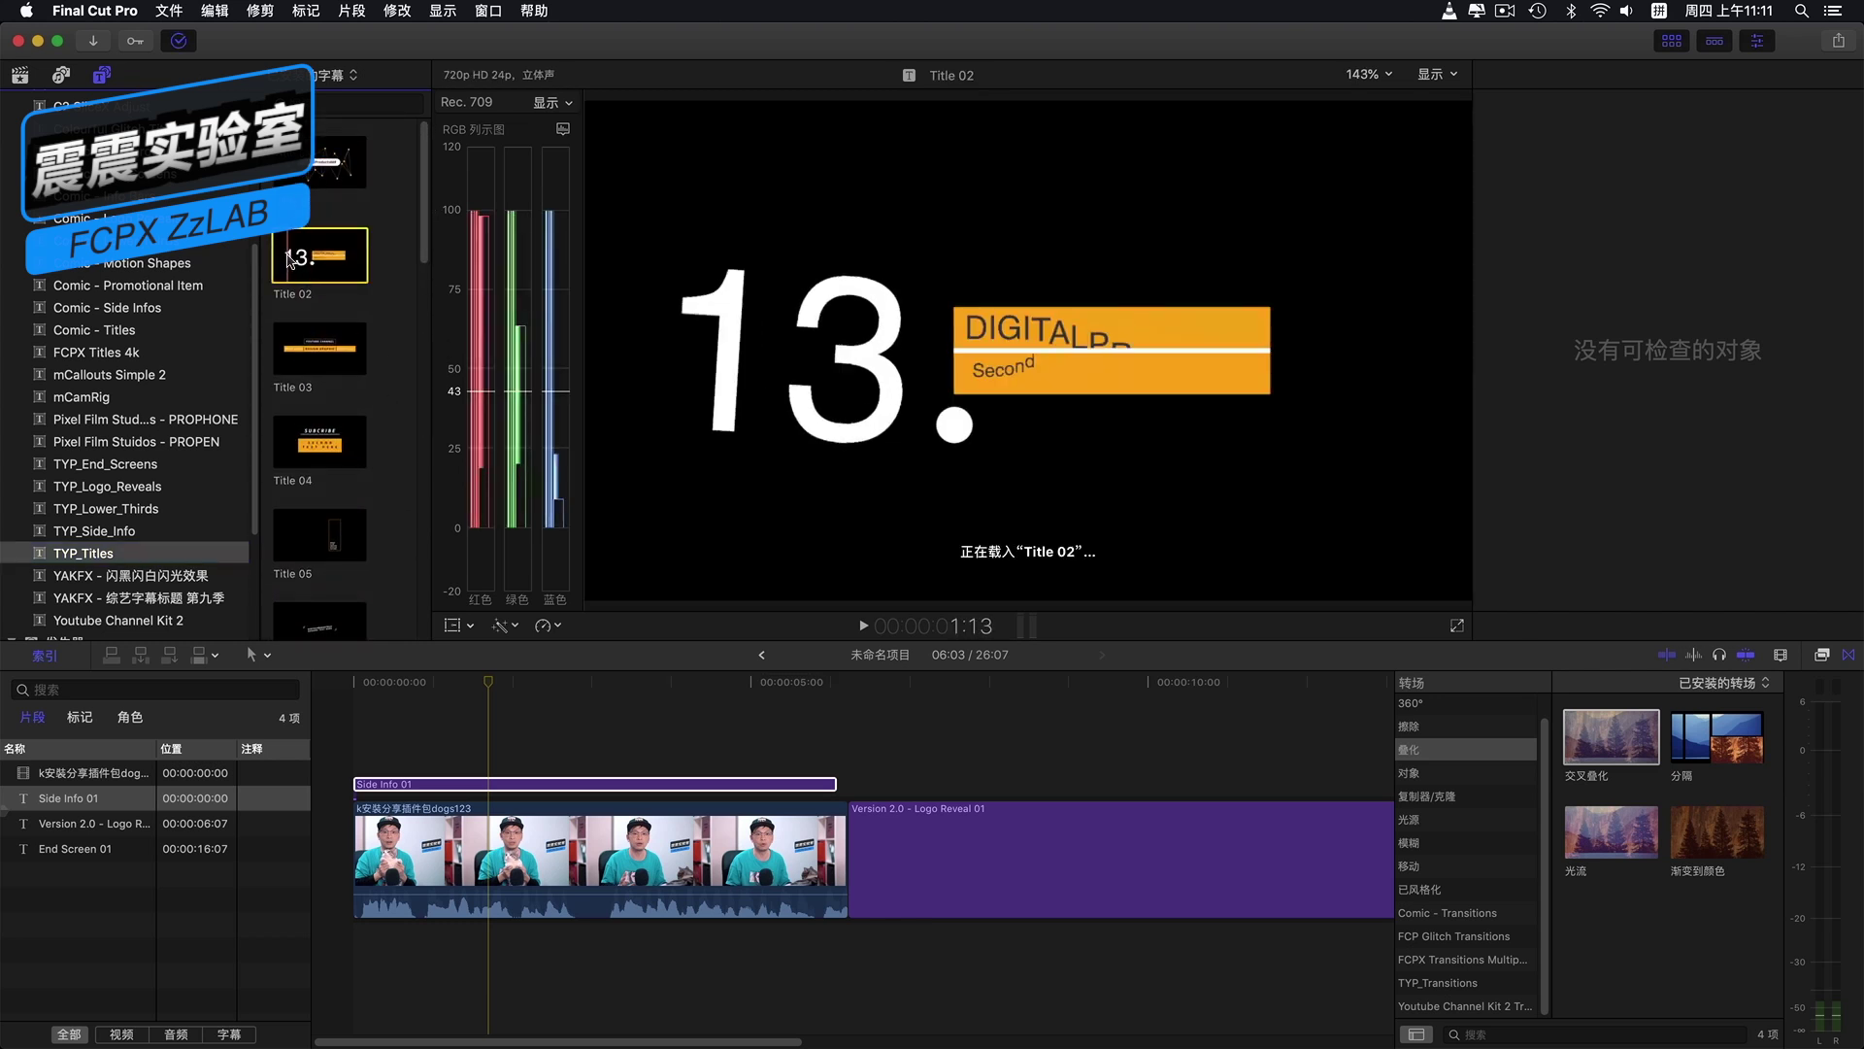
pyautogui.moveTo(317, 257); pyautogui.dragTo(359, 694)
pyautogui.press('super+4')
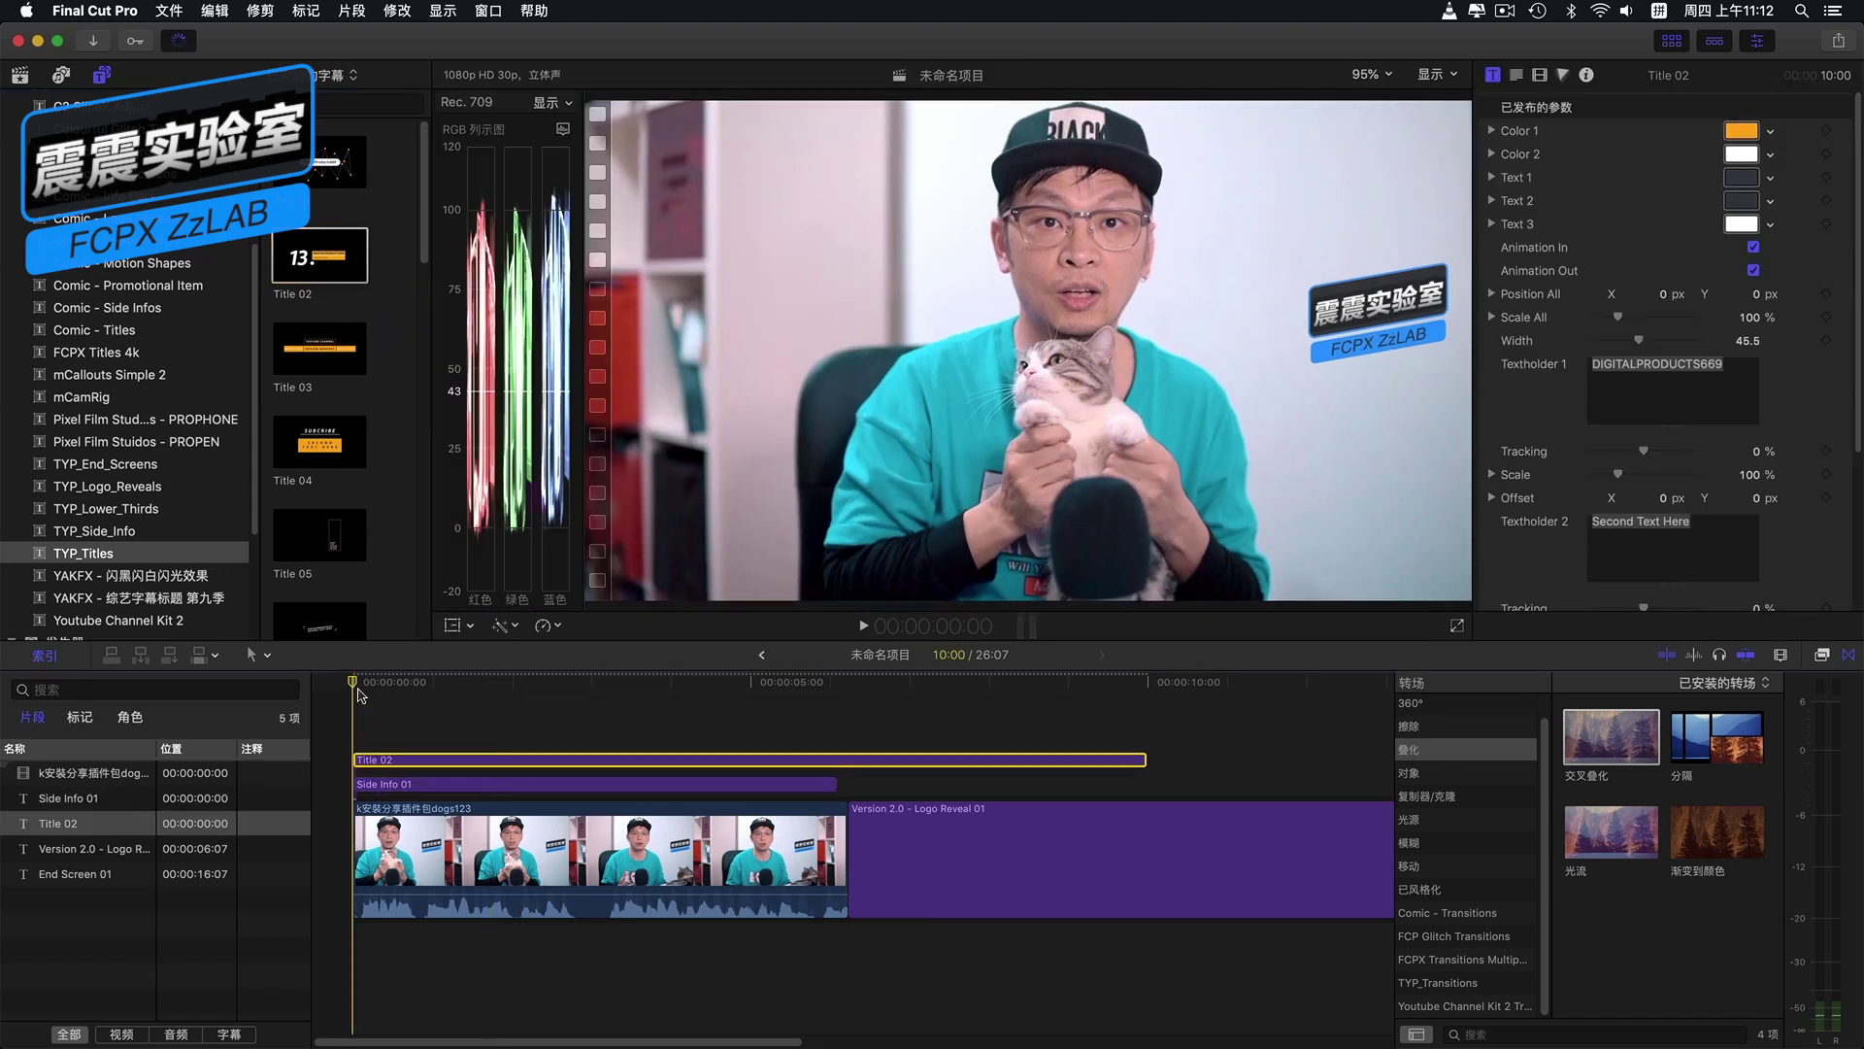
pyautogui.press('space')
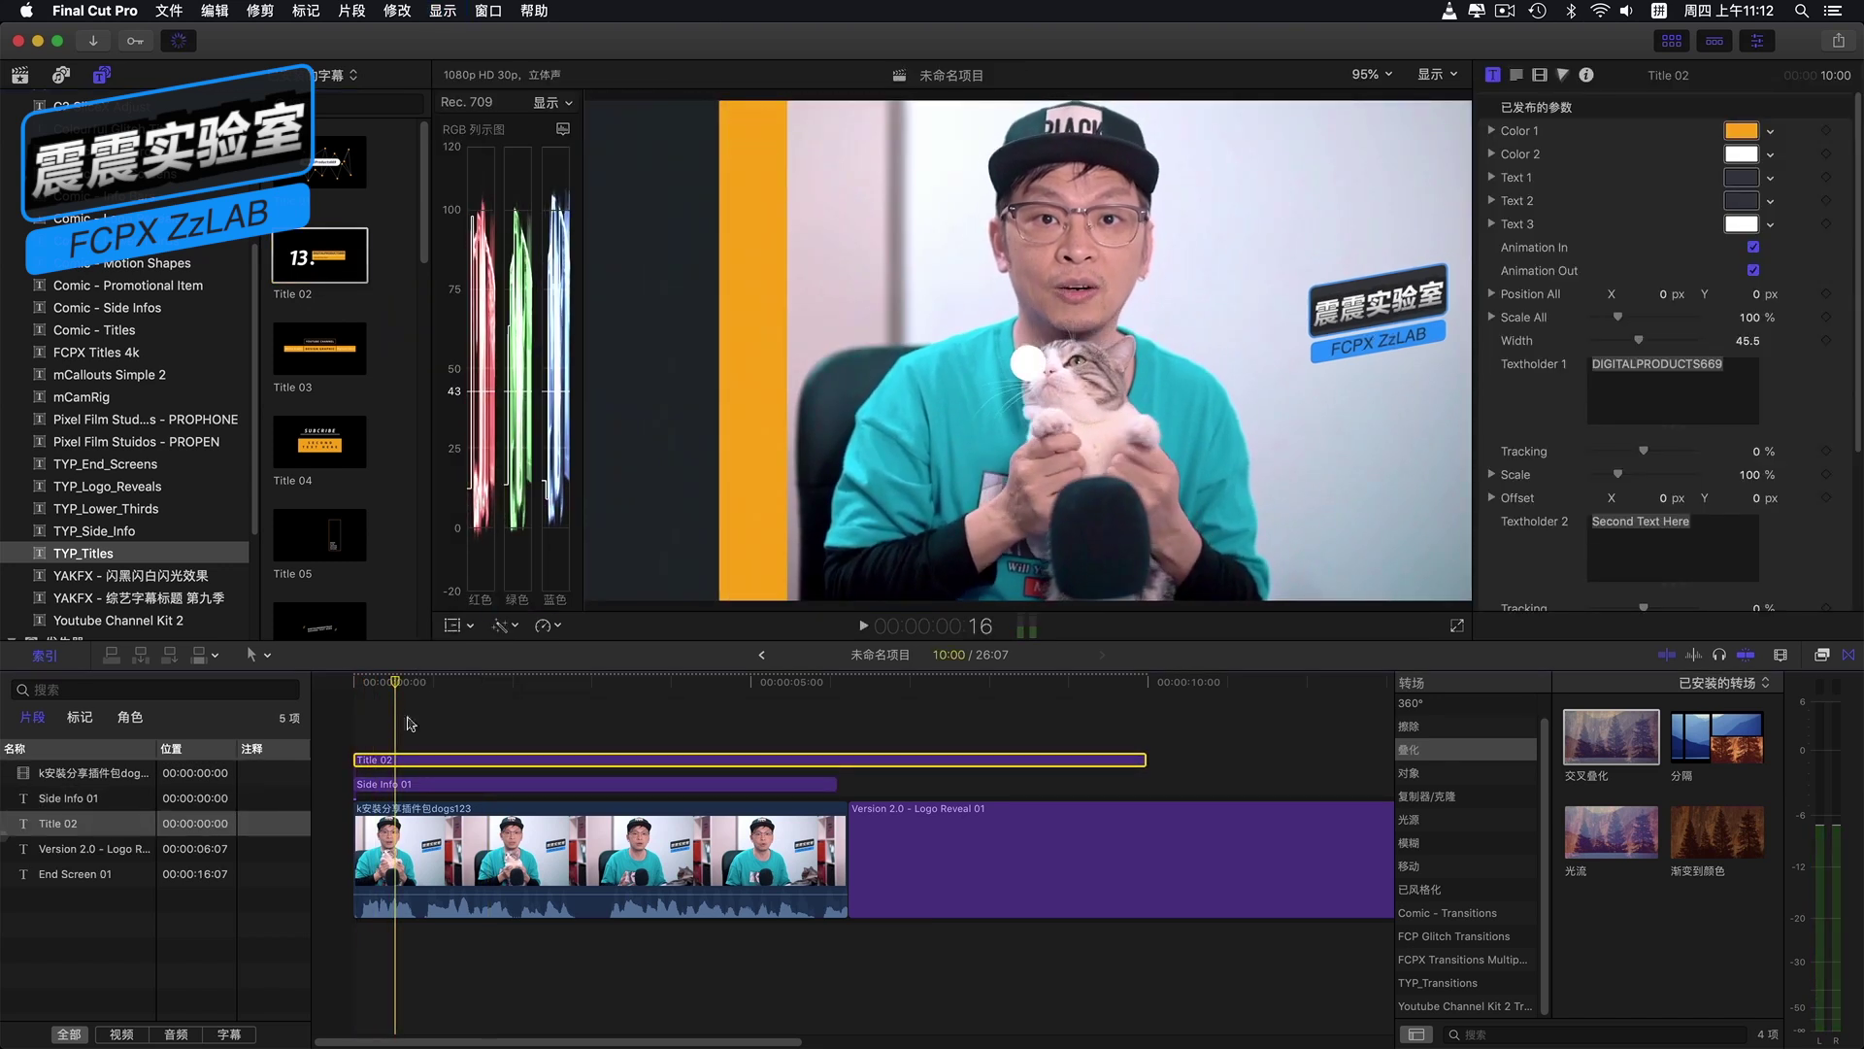
# Step: Play the stacked edit from the beginning, then select the Side Info 01 title clip
pyautogui.click(432, 898)
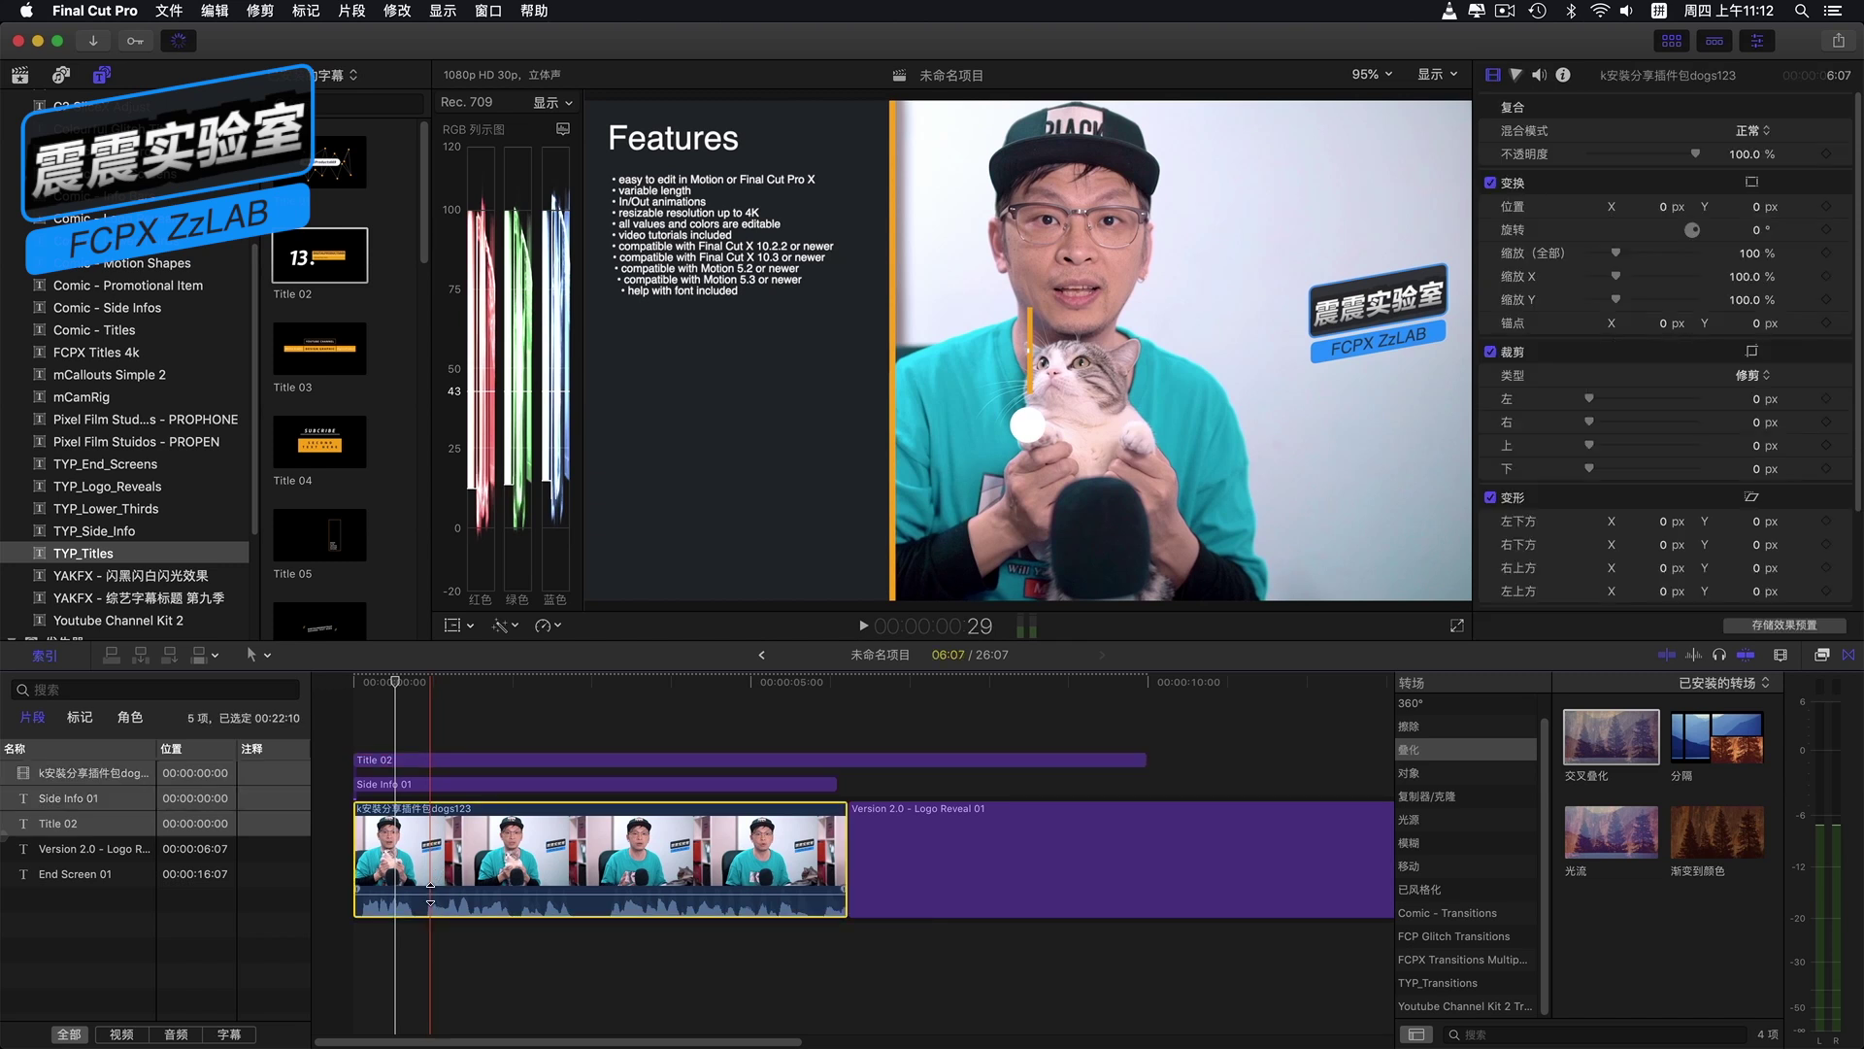
pyautogui.press('space')
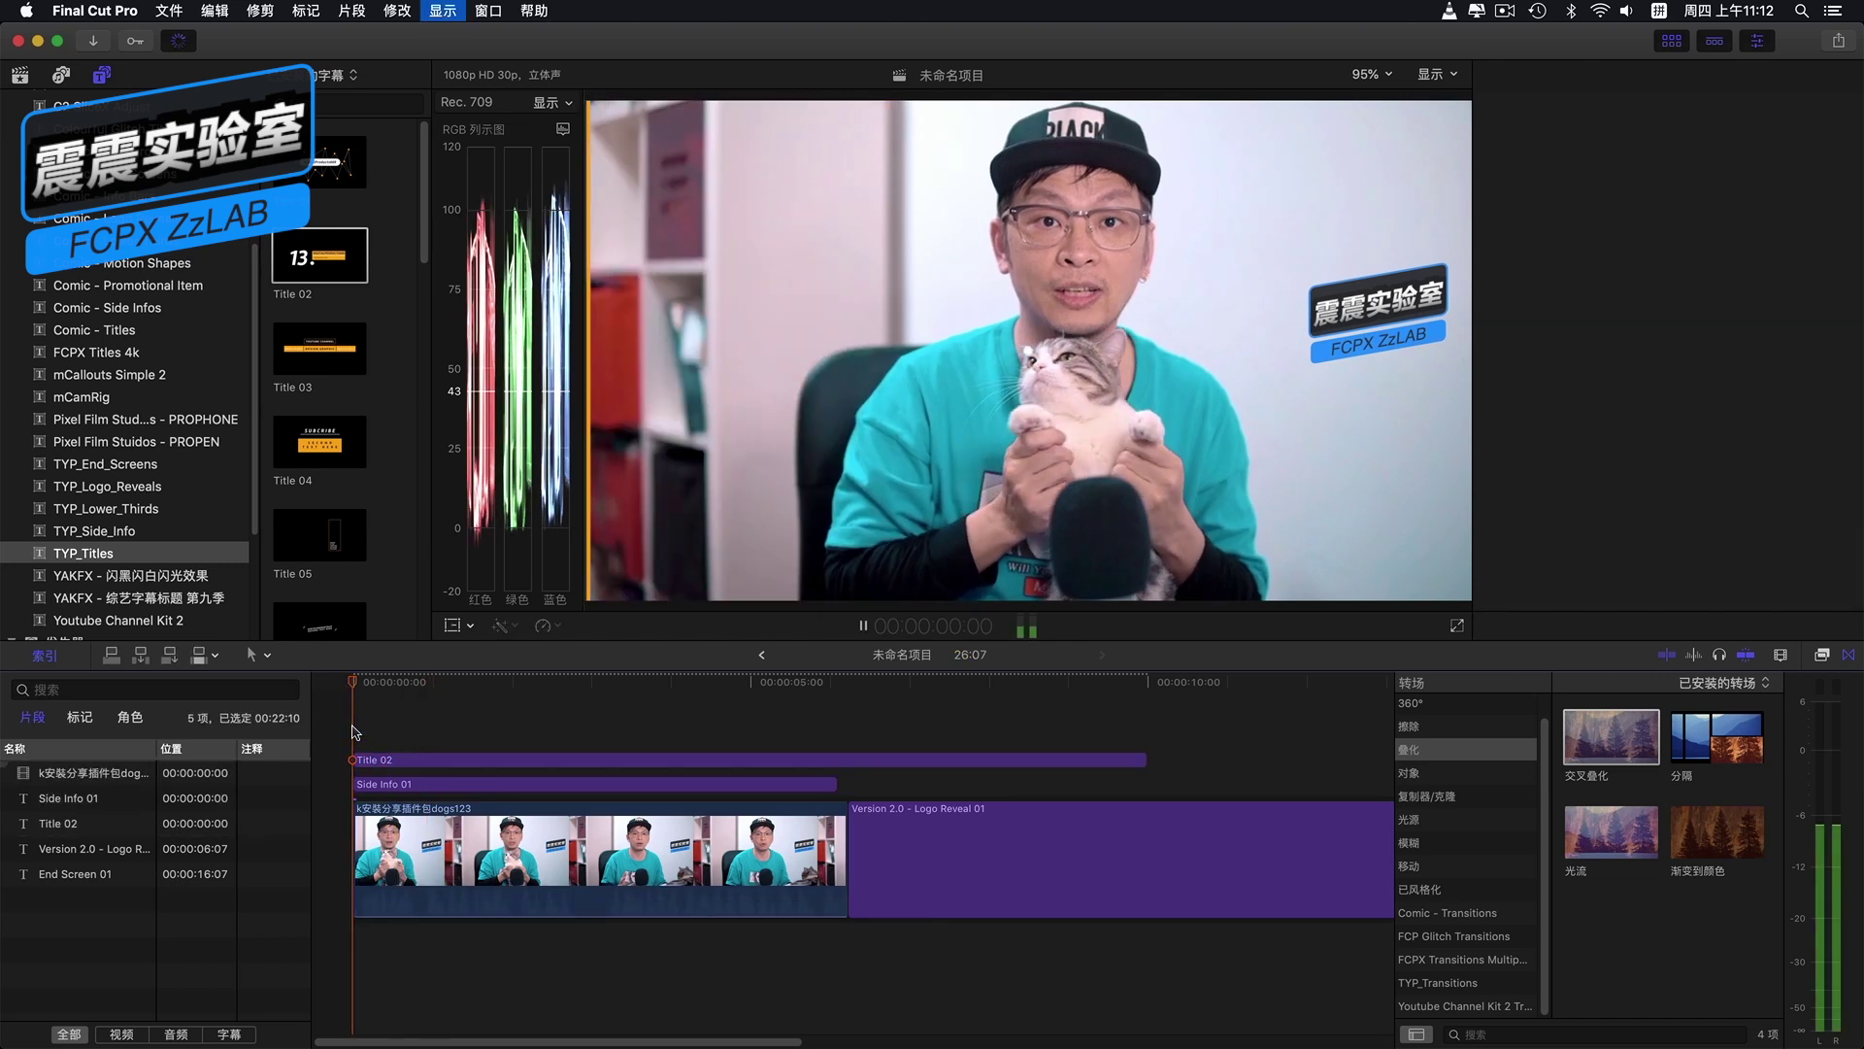
pyautogui.click(355, 732)
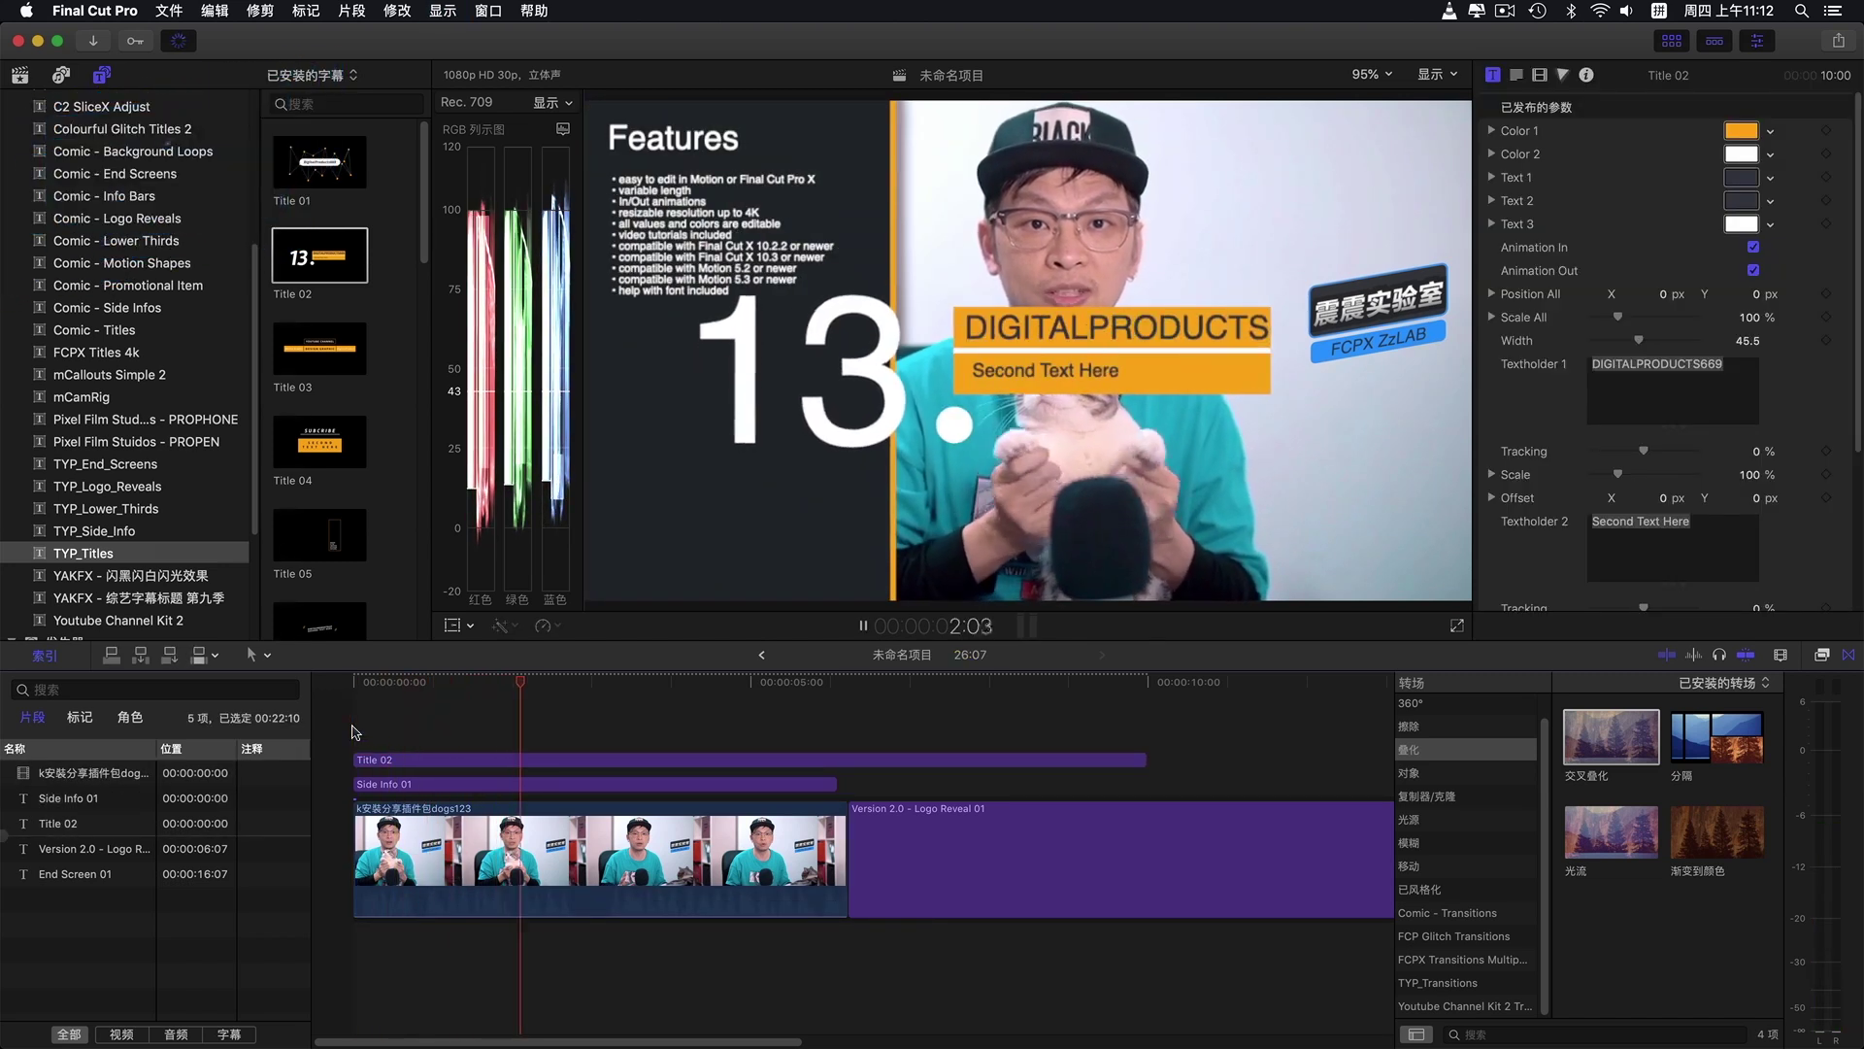
pyautogui.press('space')
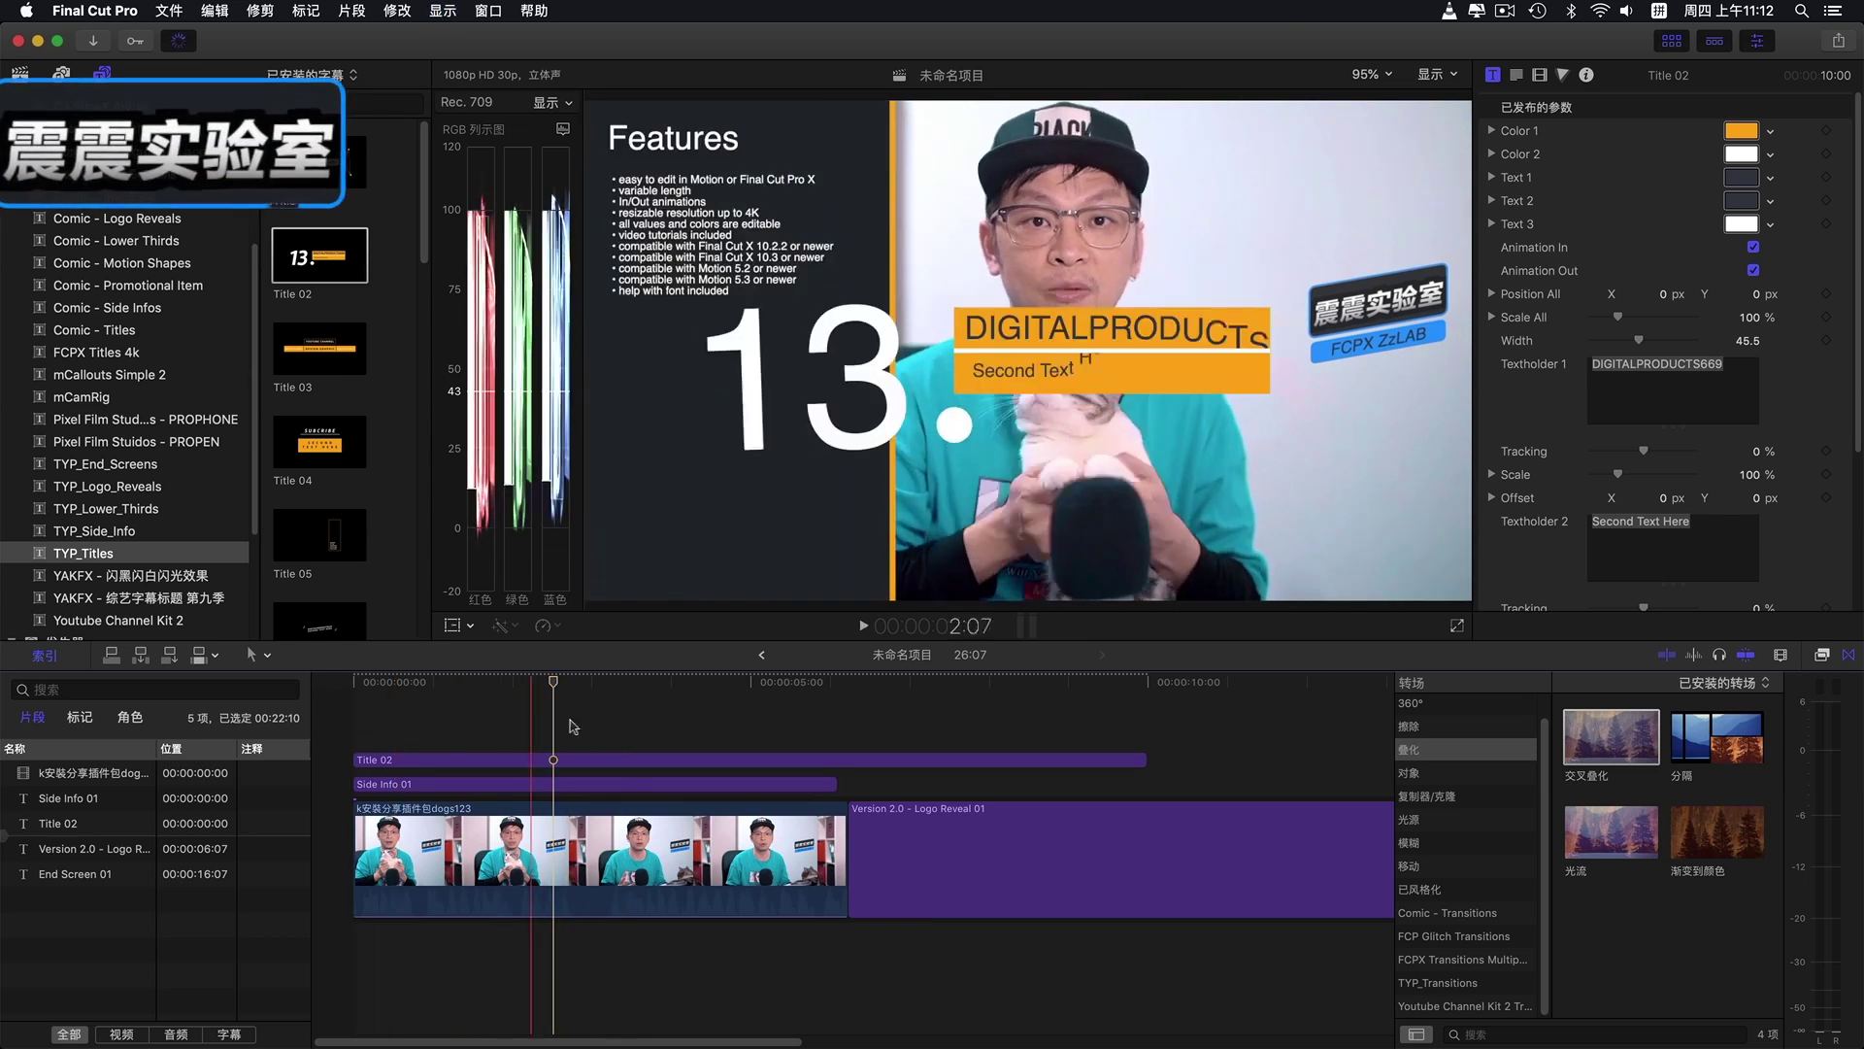
pyautogui.click(493, 783)
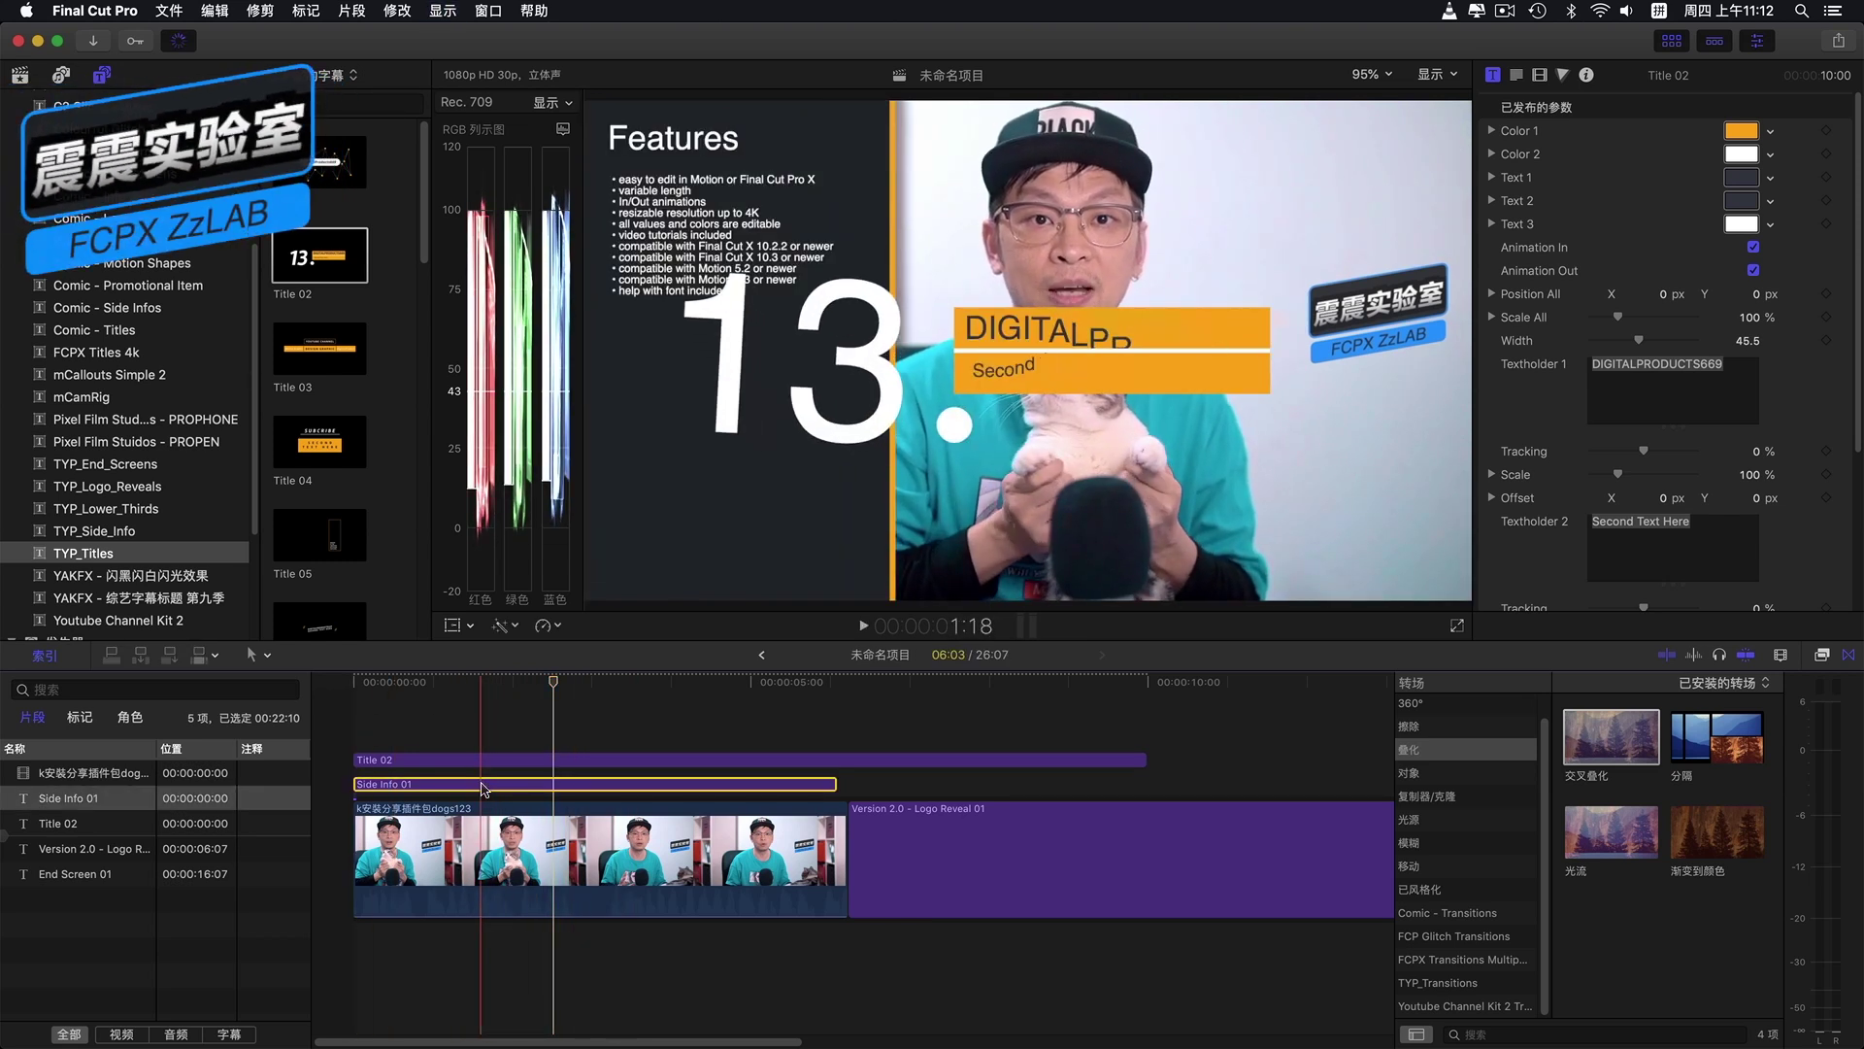
# Step: Remove Title 02, Side Info 01 and the old Version 2.0 logo reveal from the timeline
pyautogui.click(156, 487)
pyautogui.press('super+z')
pyautogui.press('super+z')
pyautogui.click(602, 819)
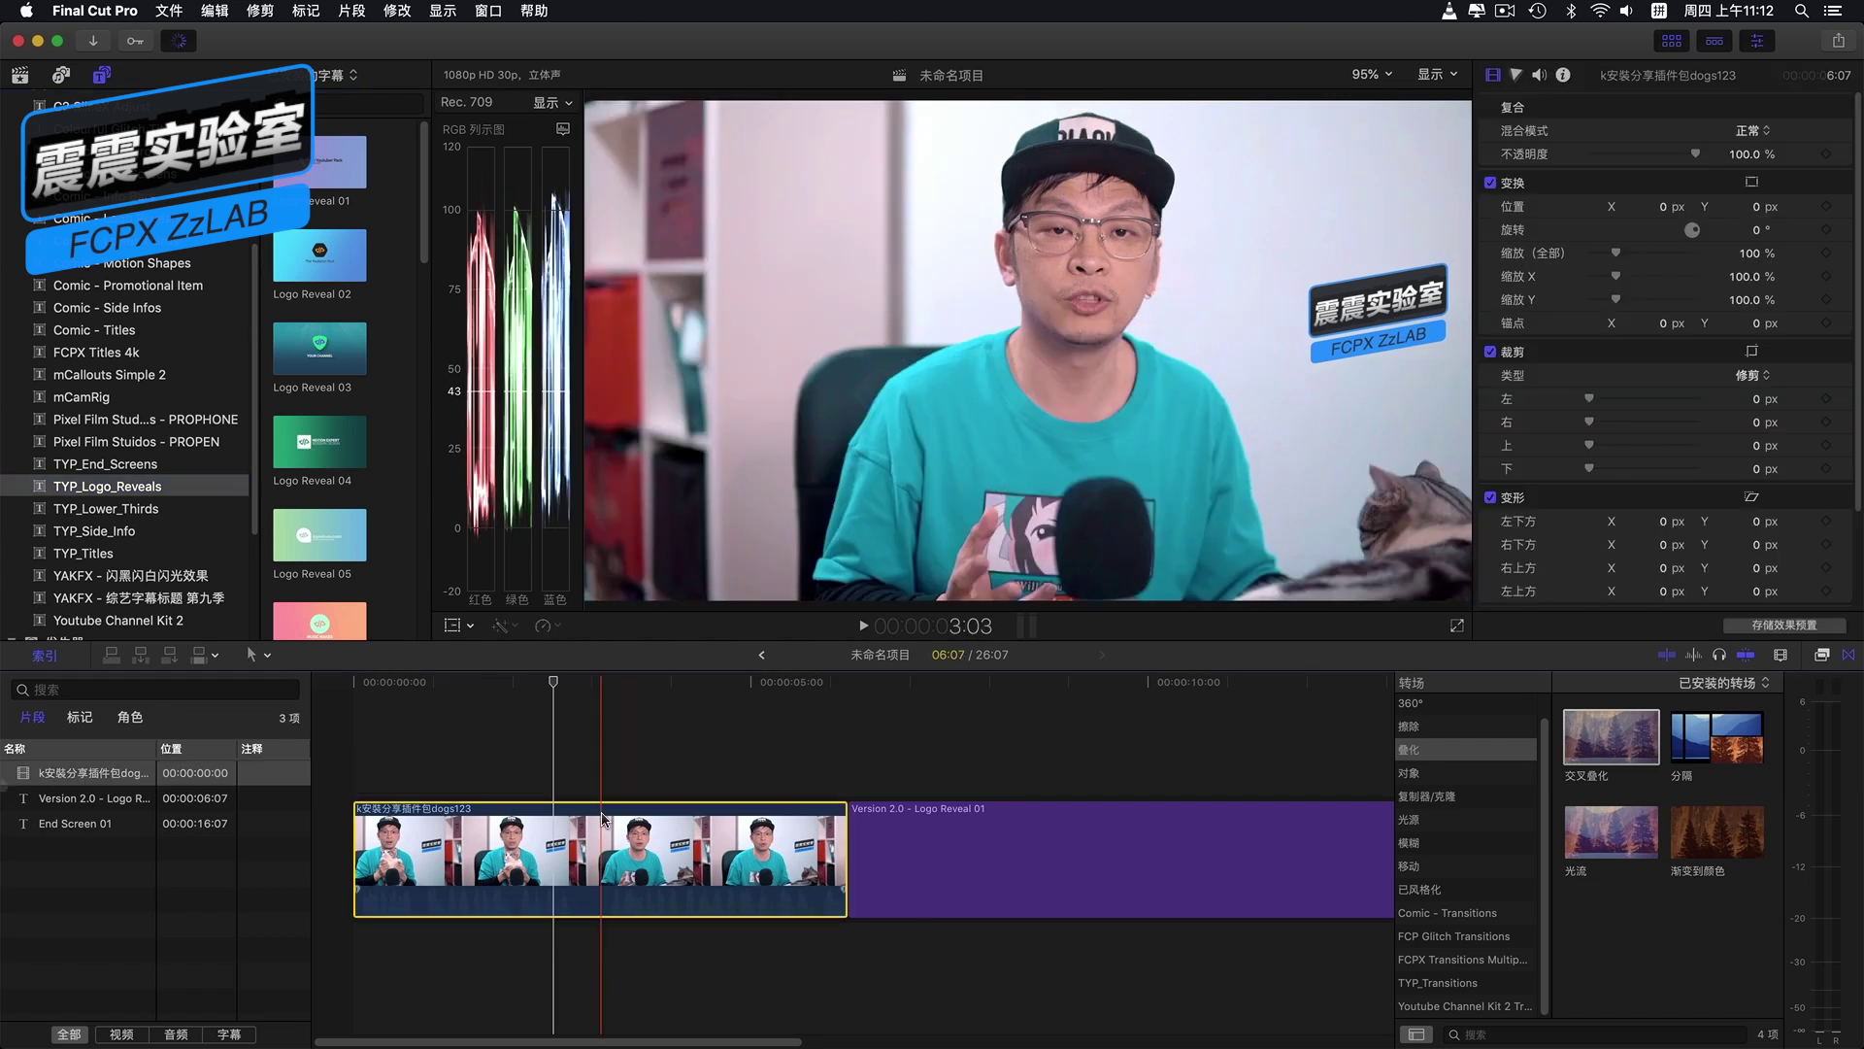
pyautogui.press('v')
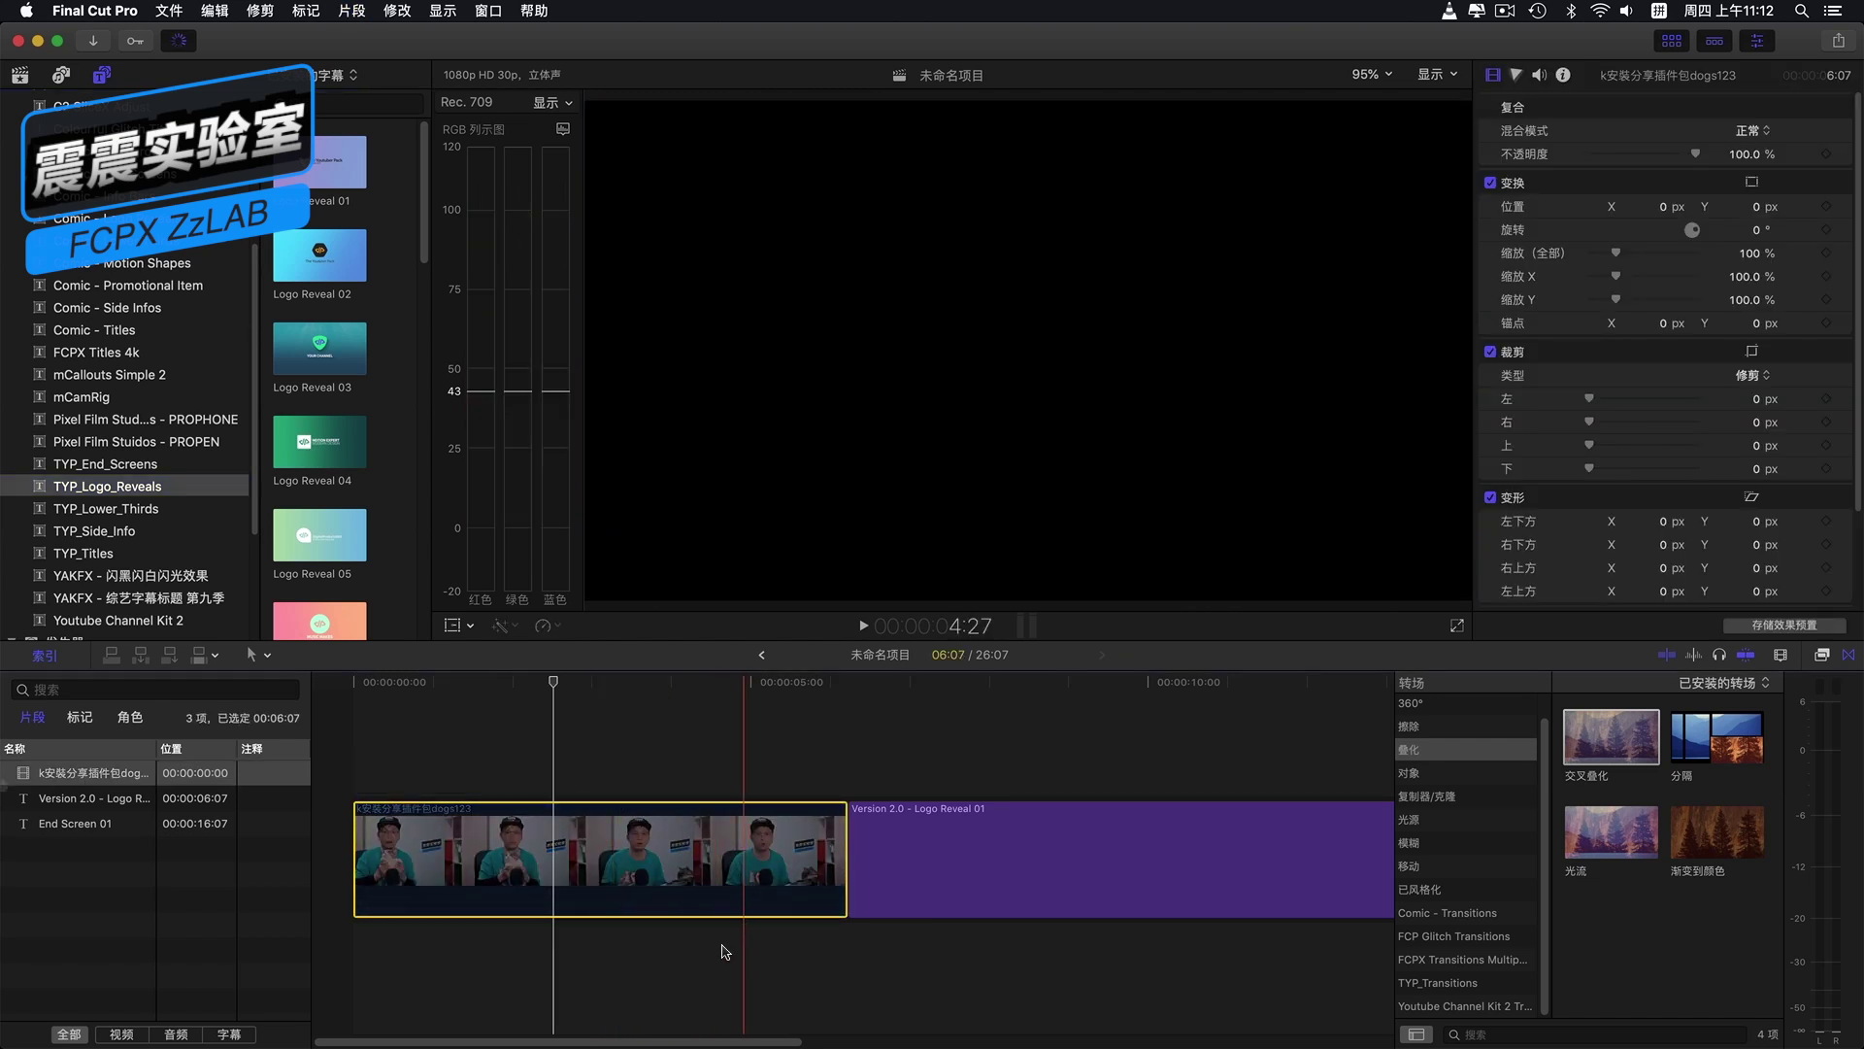
pyautogui.hscroll(6, 493, 746)
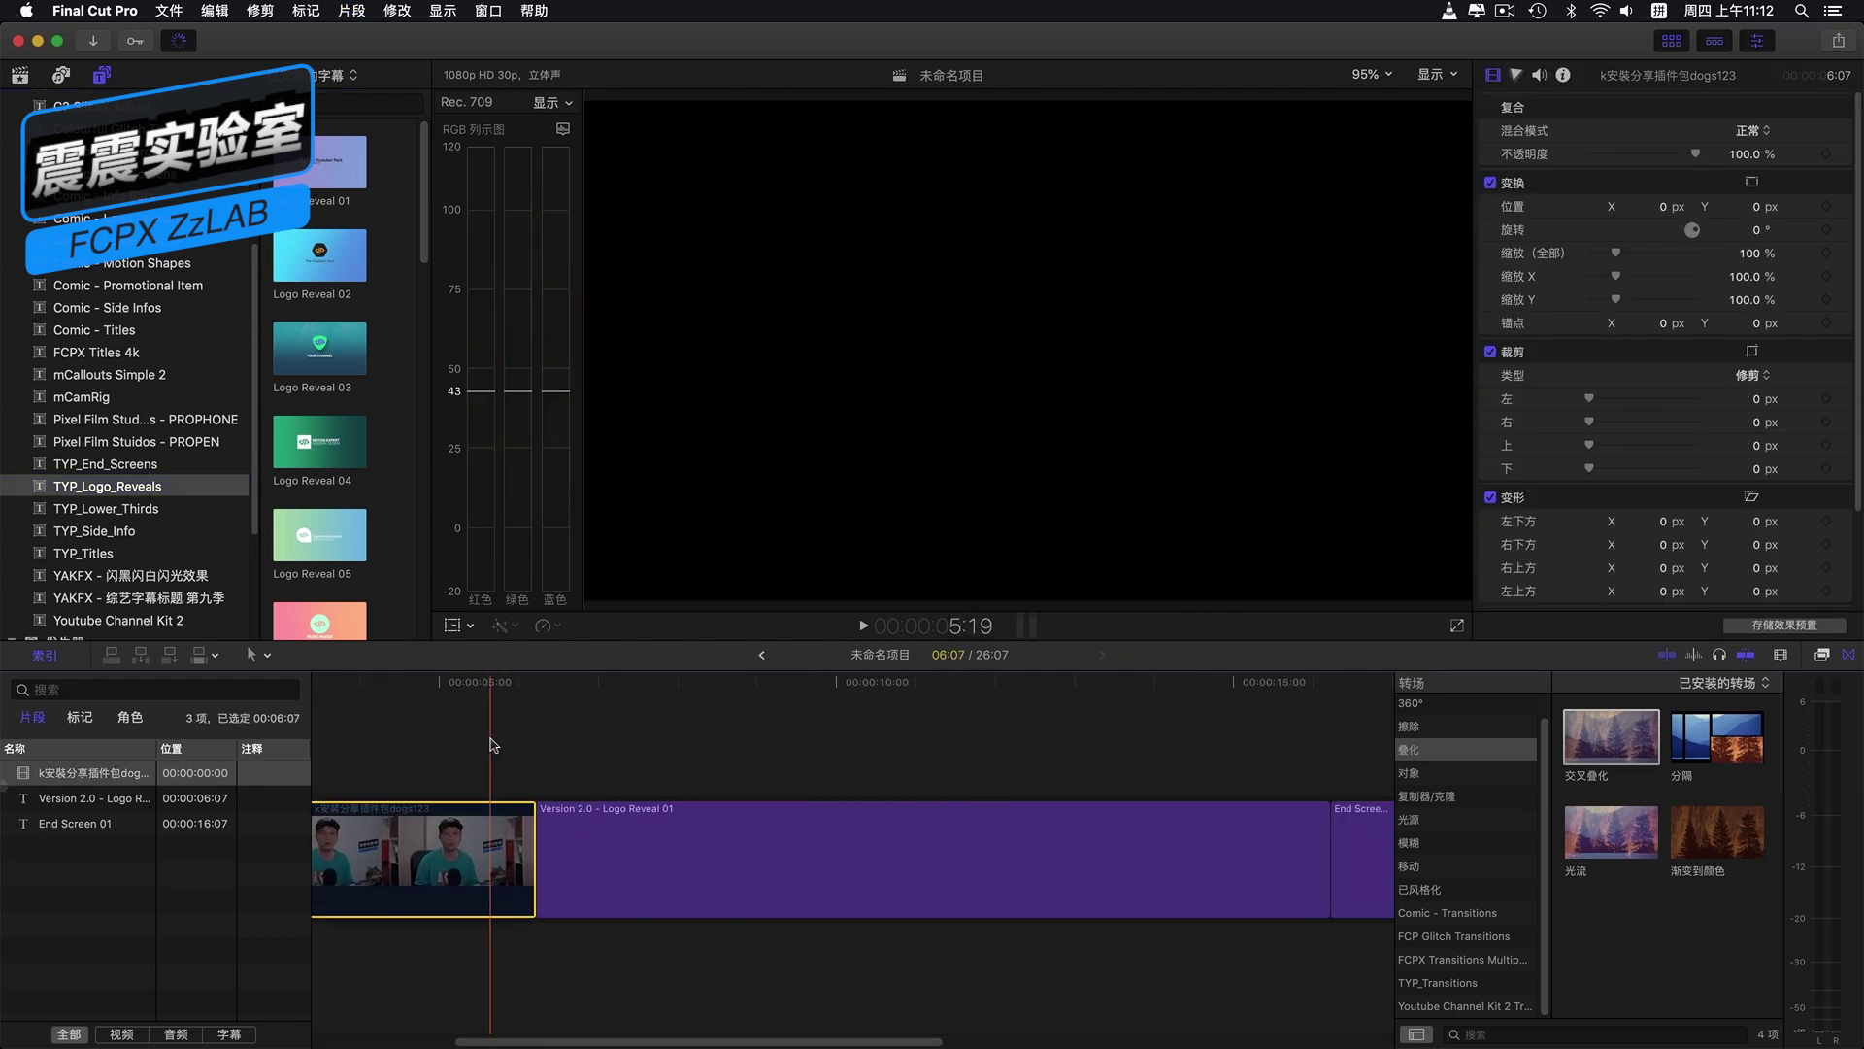
pyautogui.click(785, 850)
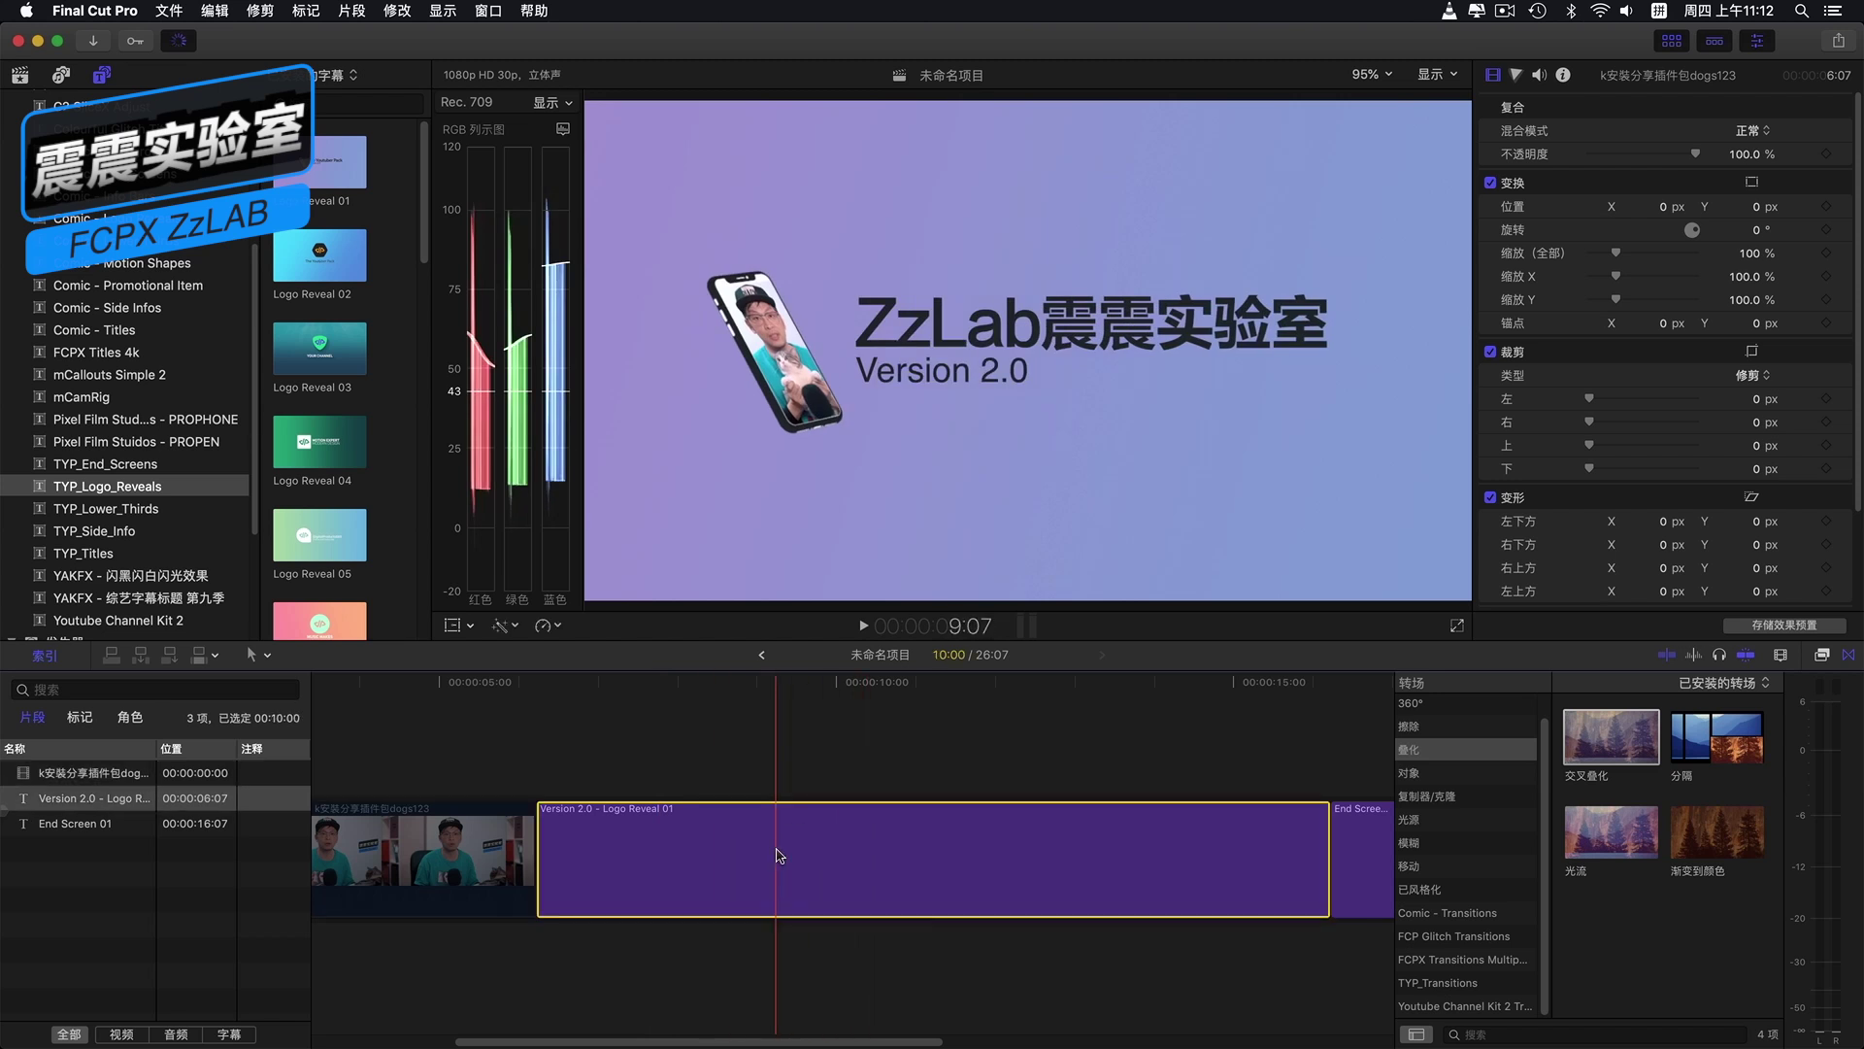
pyautogui.press('Delete')
pyautogui.press('Delete')
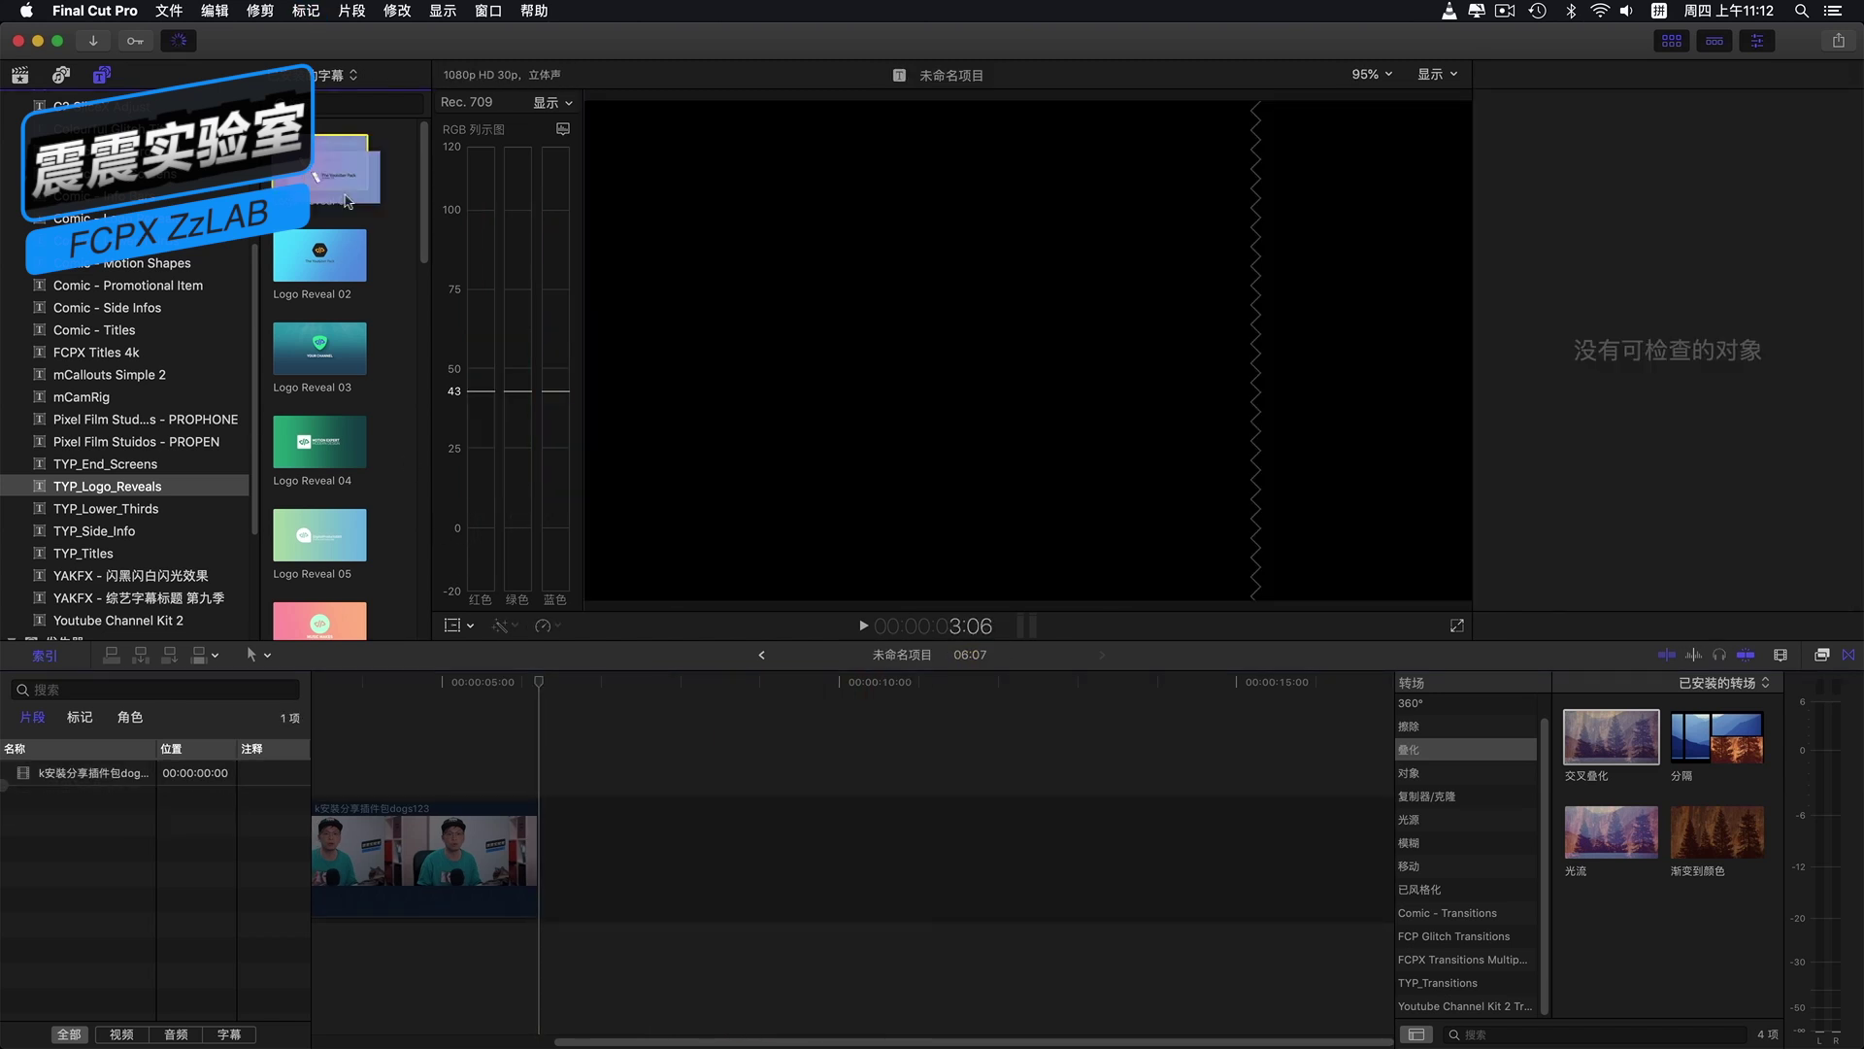
# Step: Append a fresh Logo Reveal 01 after the talking-head clip with E and play it
pyautogui.moveTo(313, 165); pyautogui.dragTo(532, 847)
pyautogui.press('Escape')
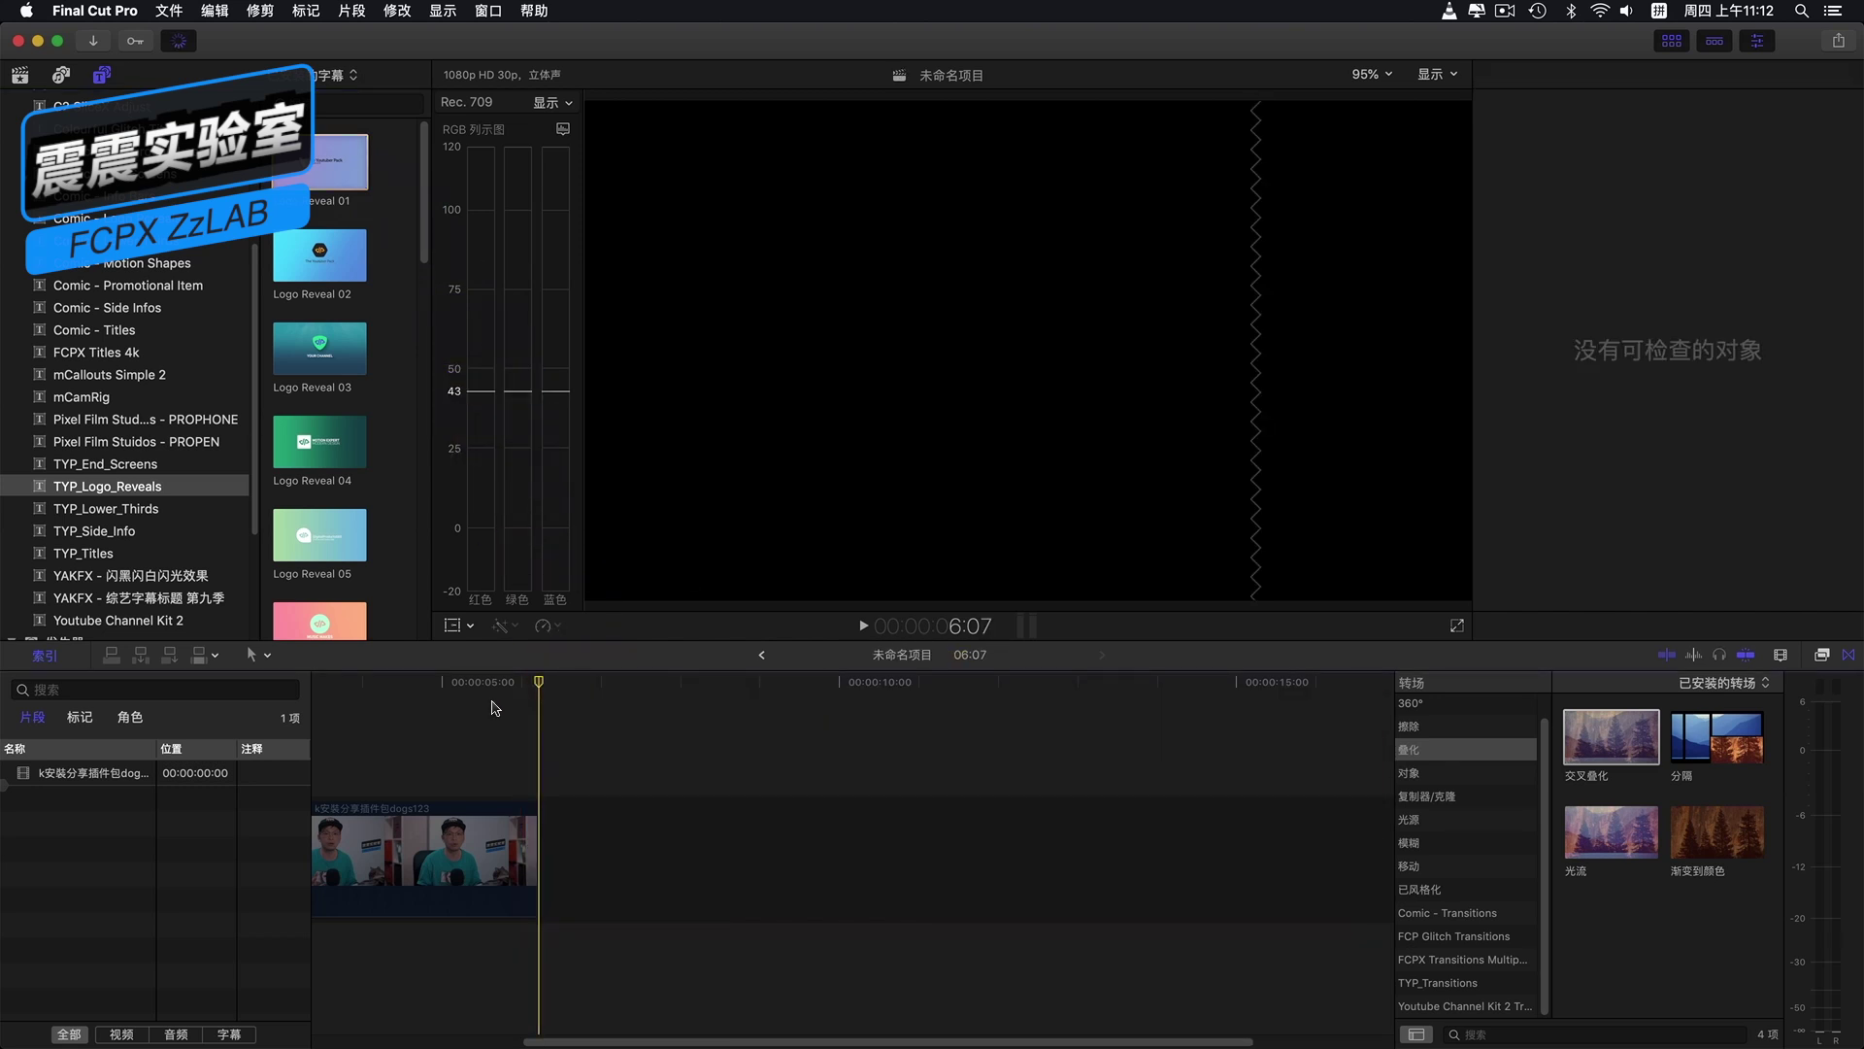
pyautogui.press('e')
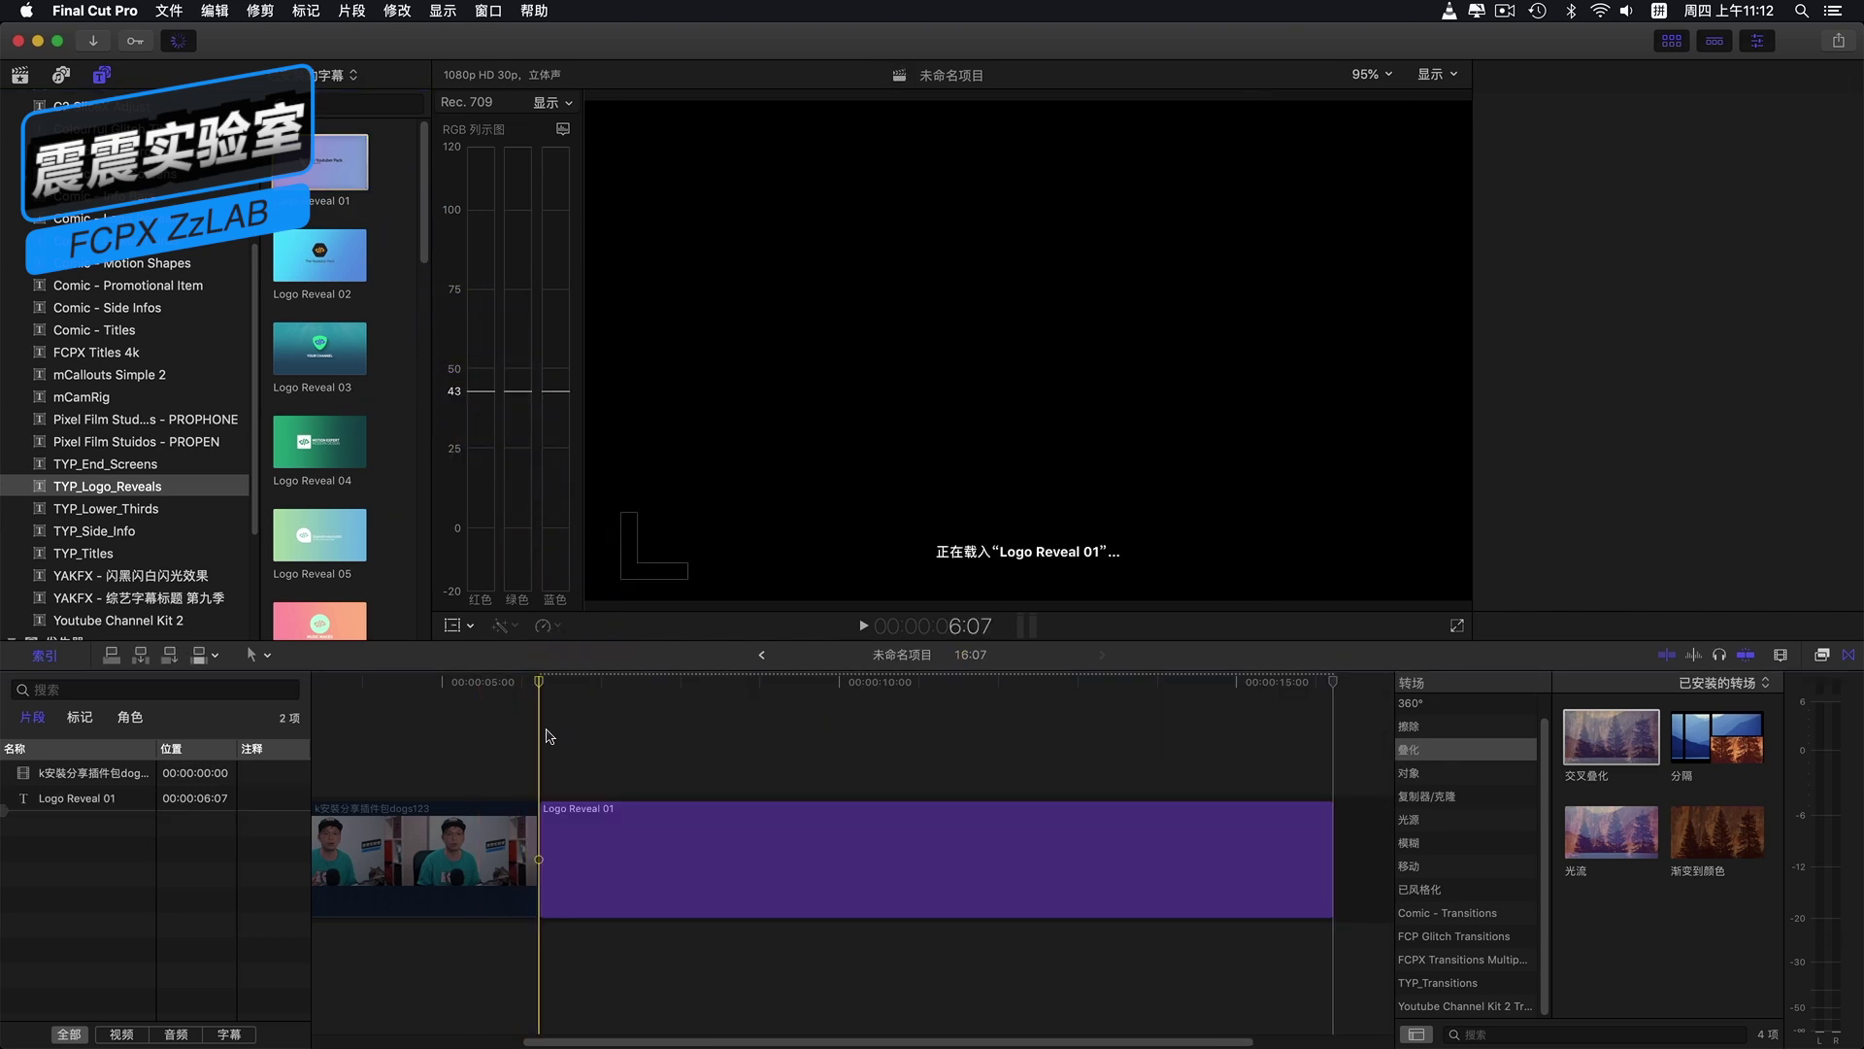
pyautogui.press('cmd+4')
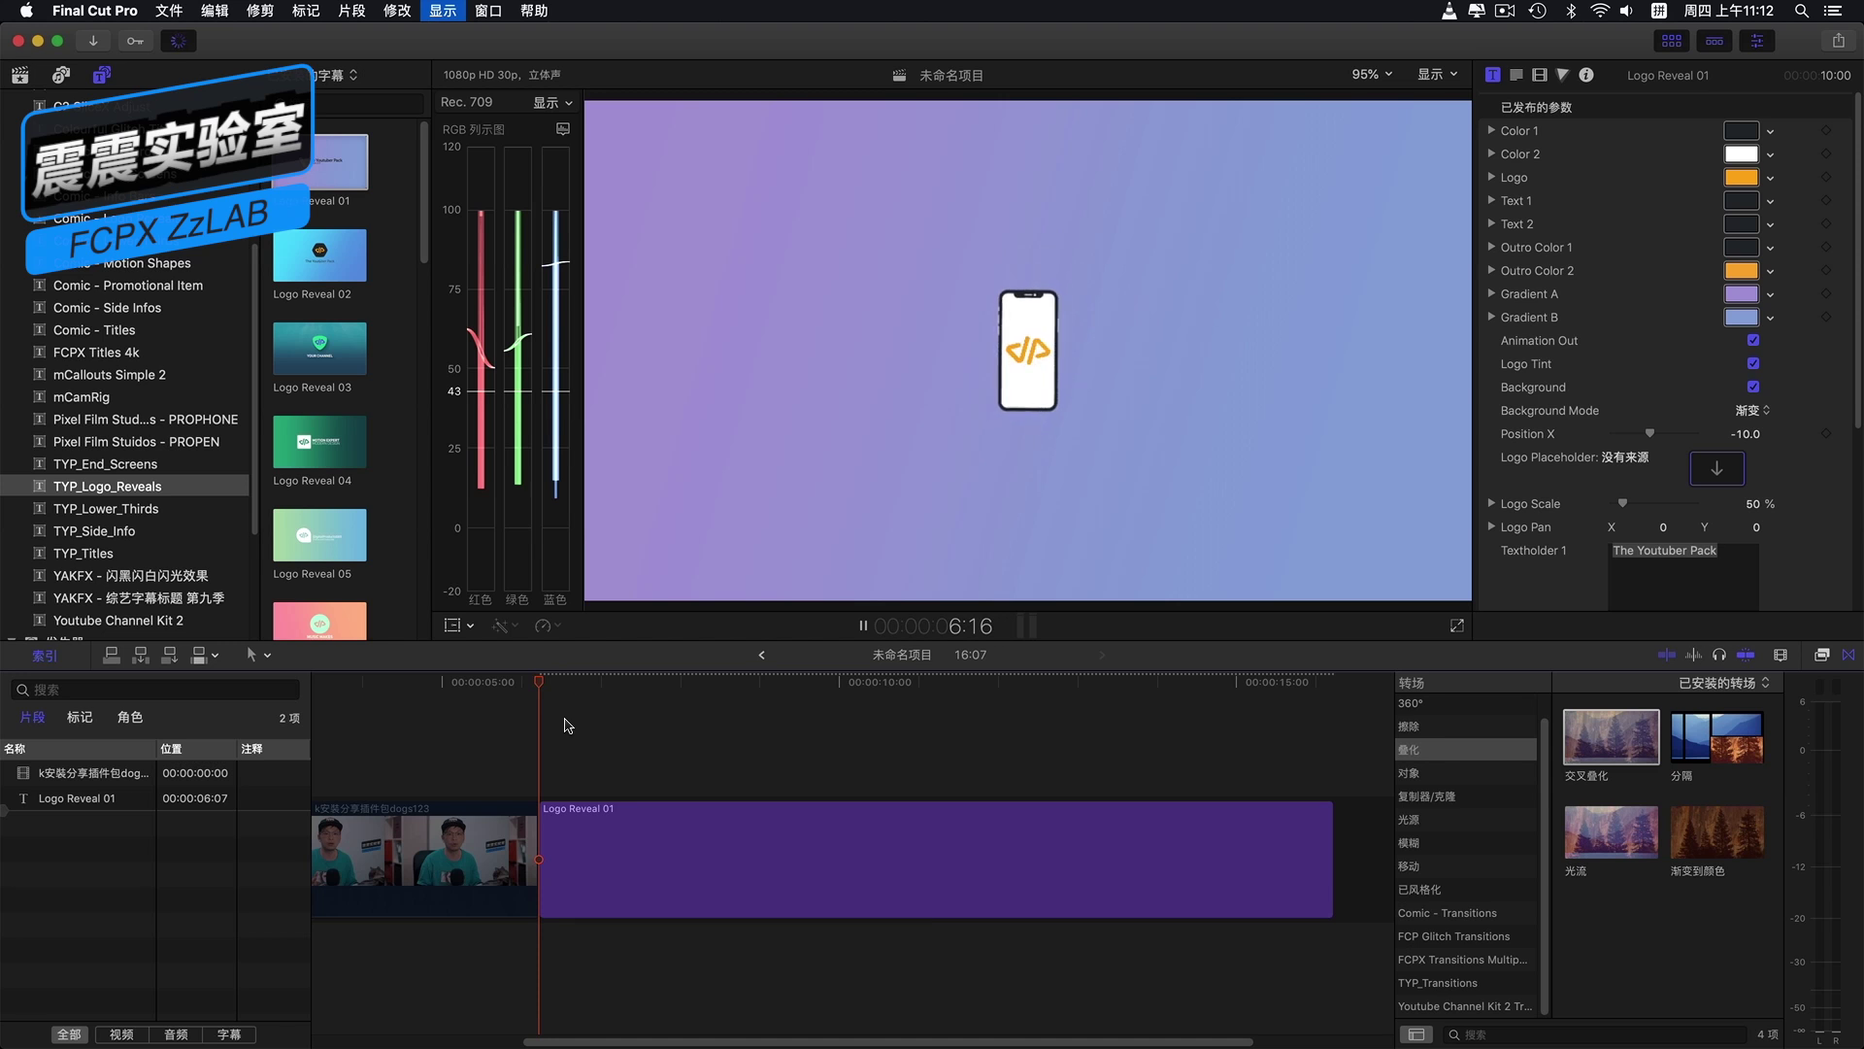
pyautogui.press('space')
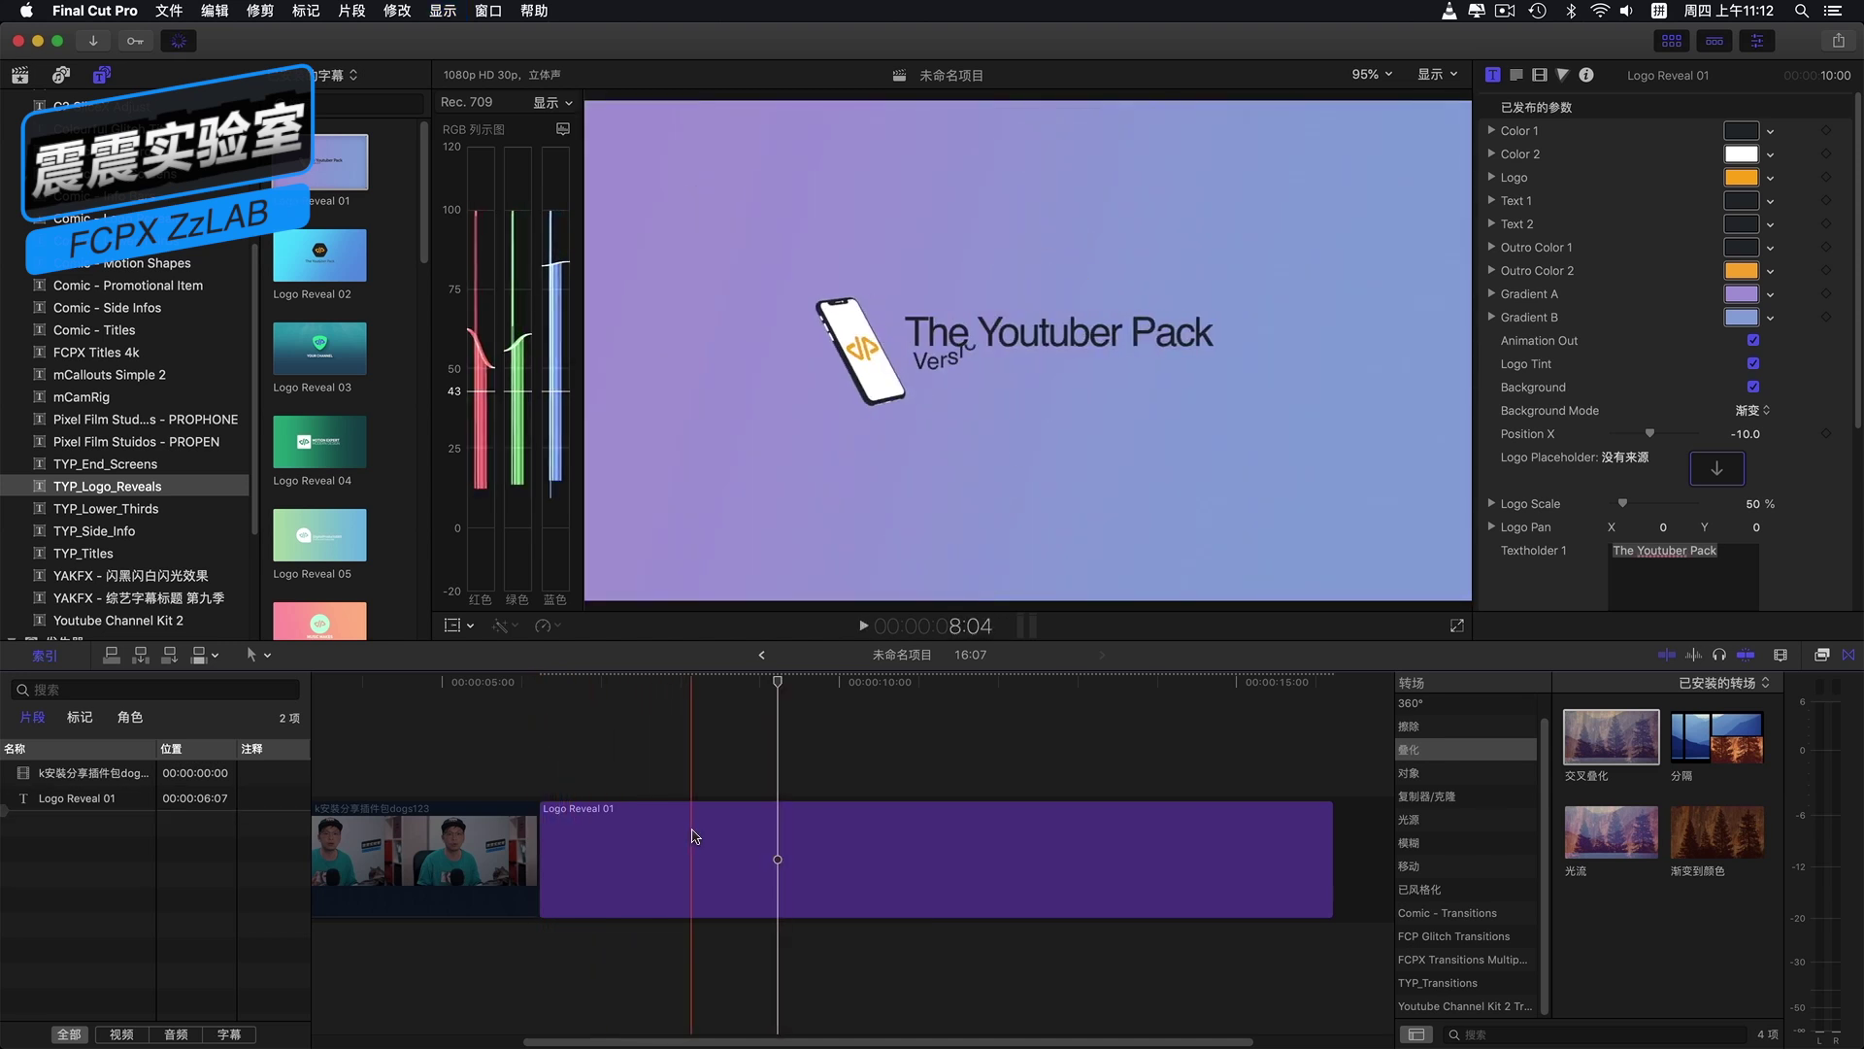
pyautogui.press('space')
# Step: Select the Logo Reveal 01 clip and scroll through its parameters in the inspector
pyautogui.click(610, 816)
pyautogui.scroll(-3, 1616, 419)
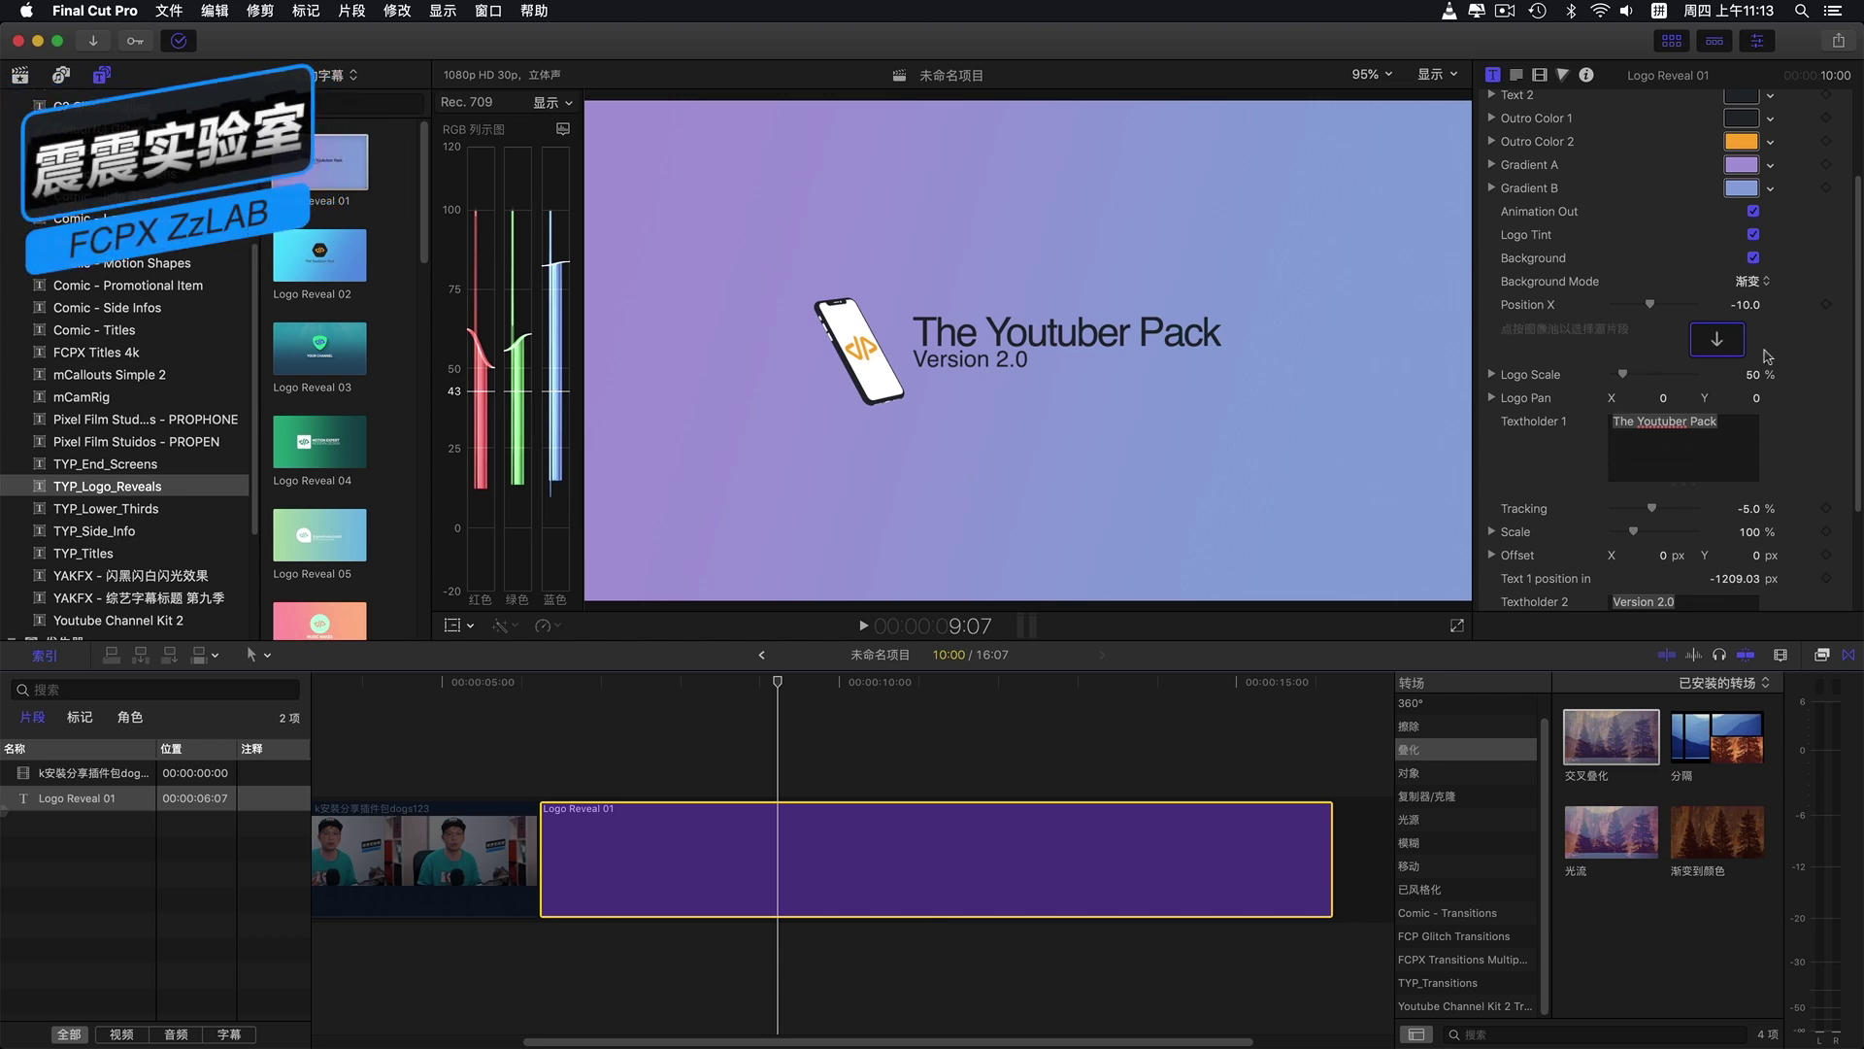
pyautogui.scroll(2, 1810, 356)
pyautogui.scroll(2, 1810, 356)
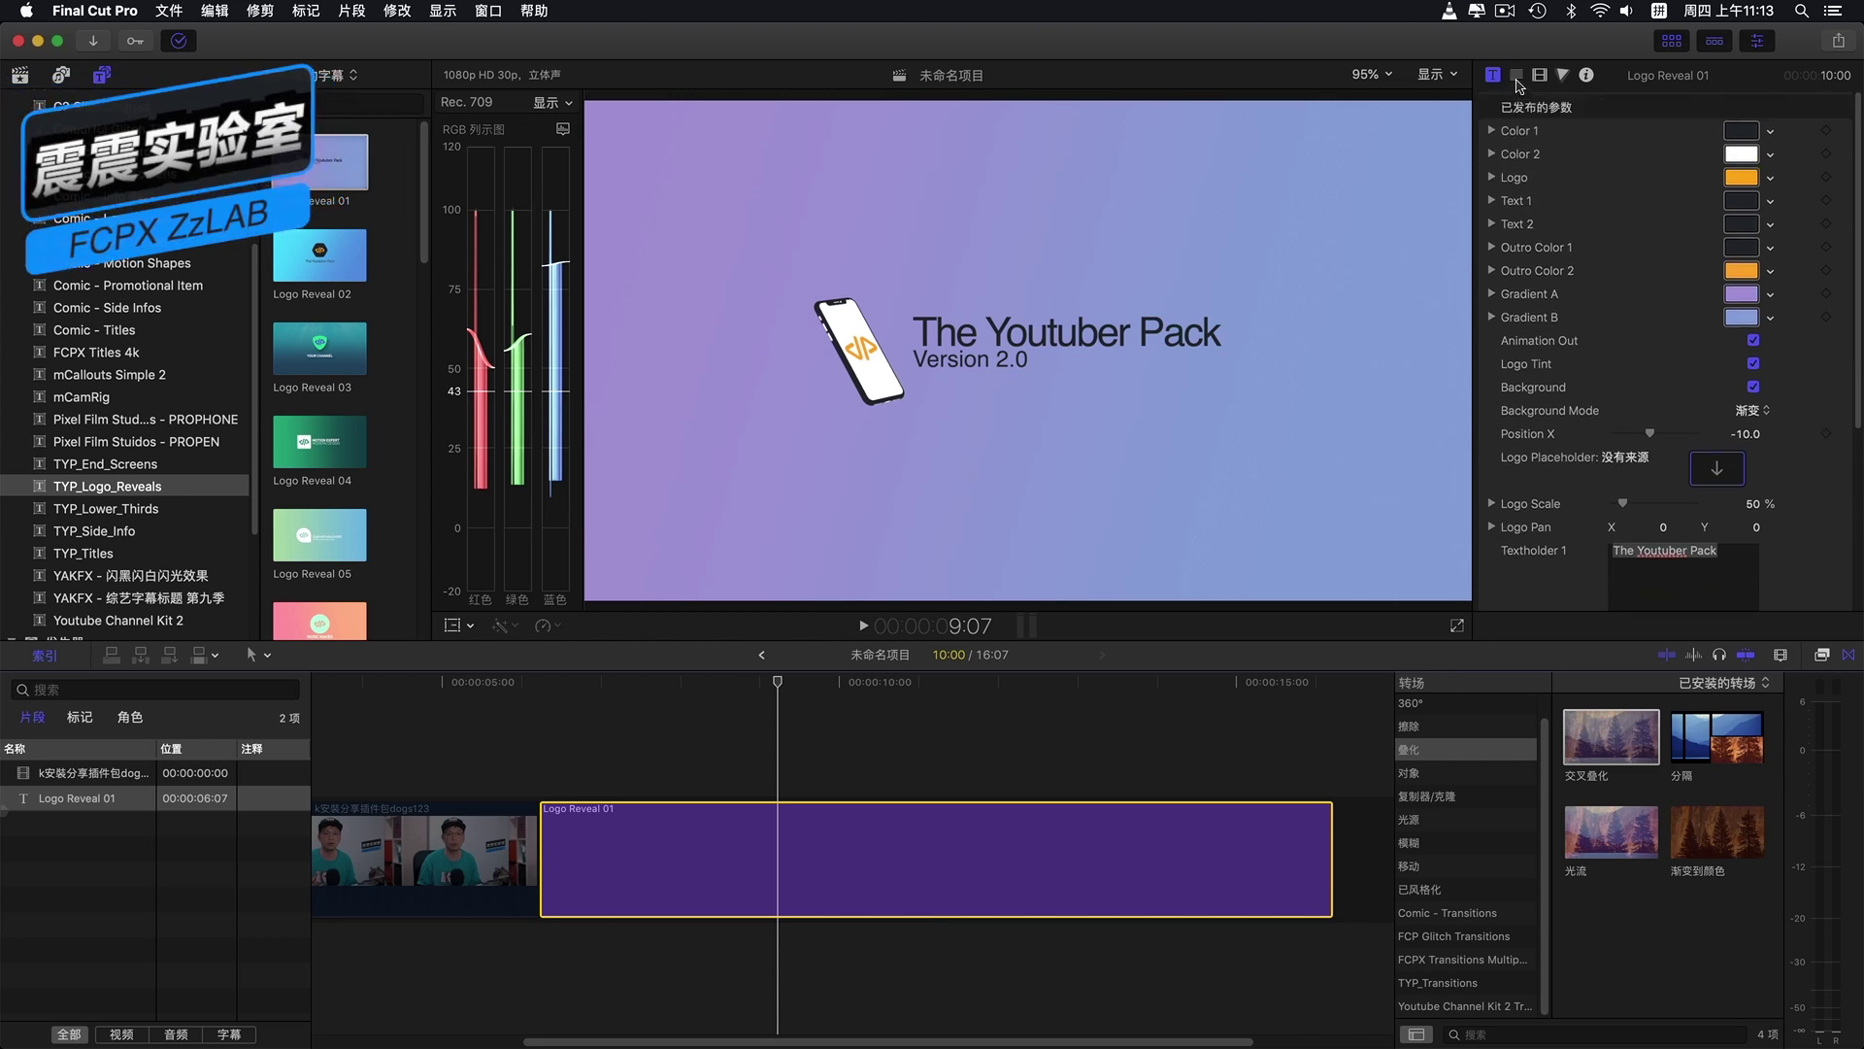
# Step: Retype the Logo Reveal 01 headline as ZzLab震震实验室 using pinyin input, then select it all
pyautogui.click(1517, 80)
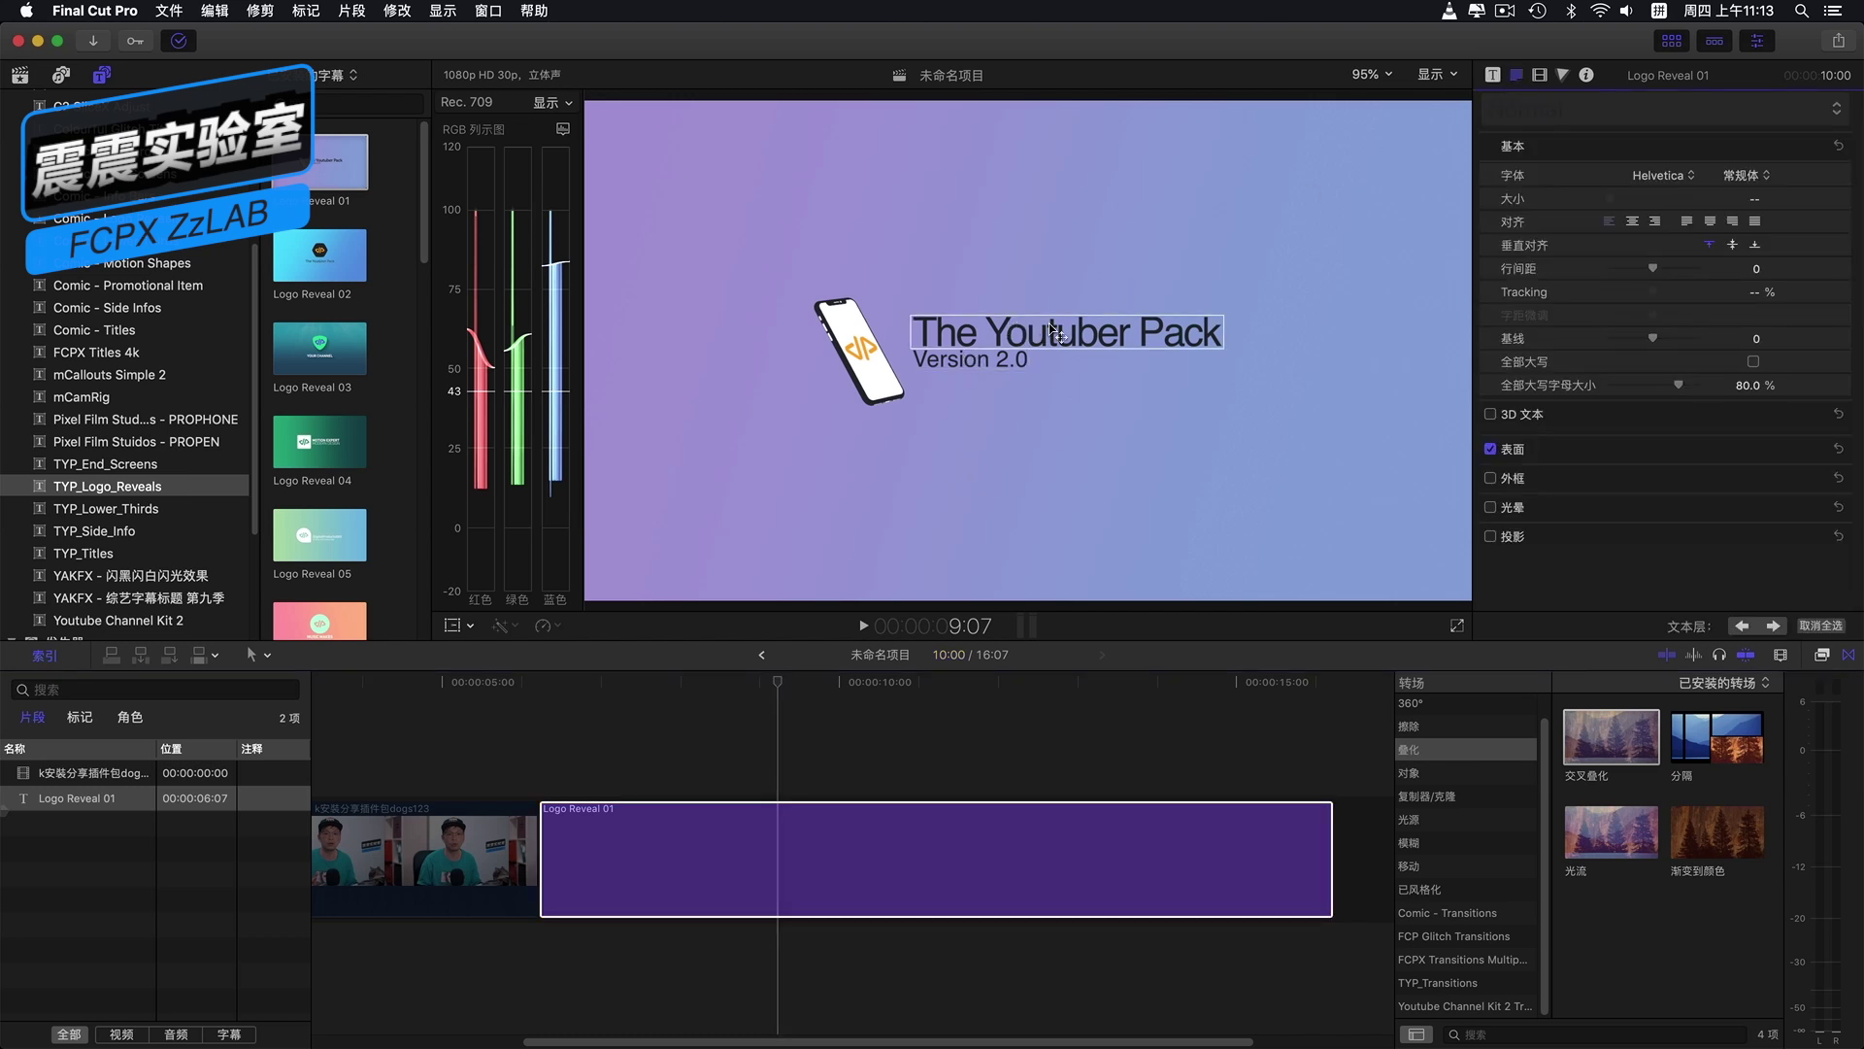
pyautogui.doubleClick(995, 335)
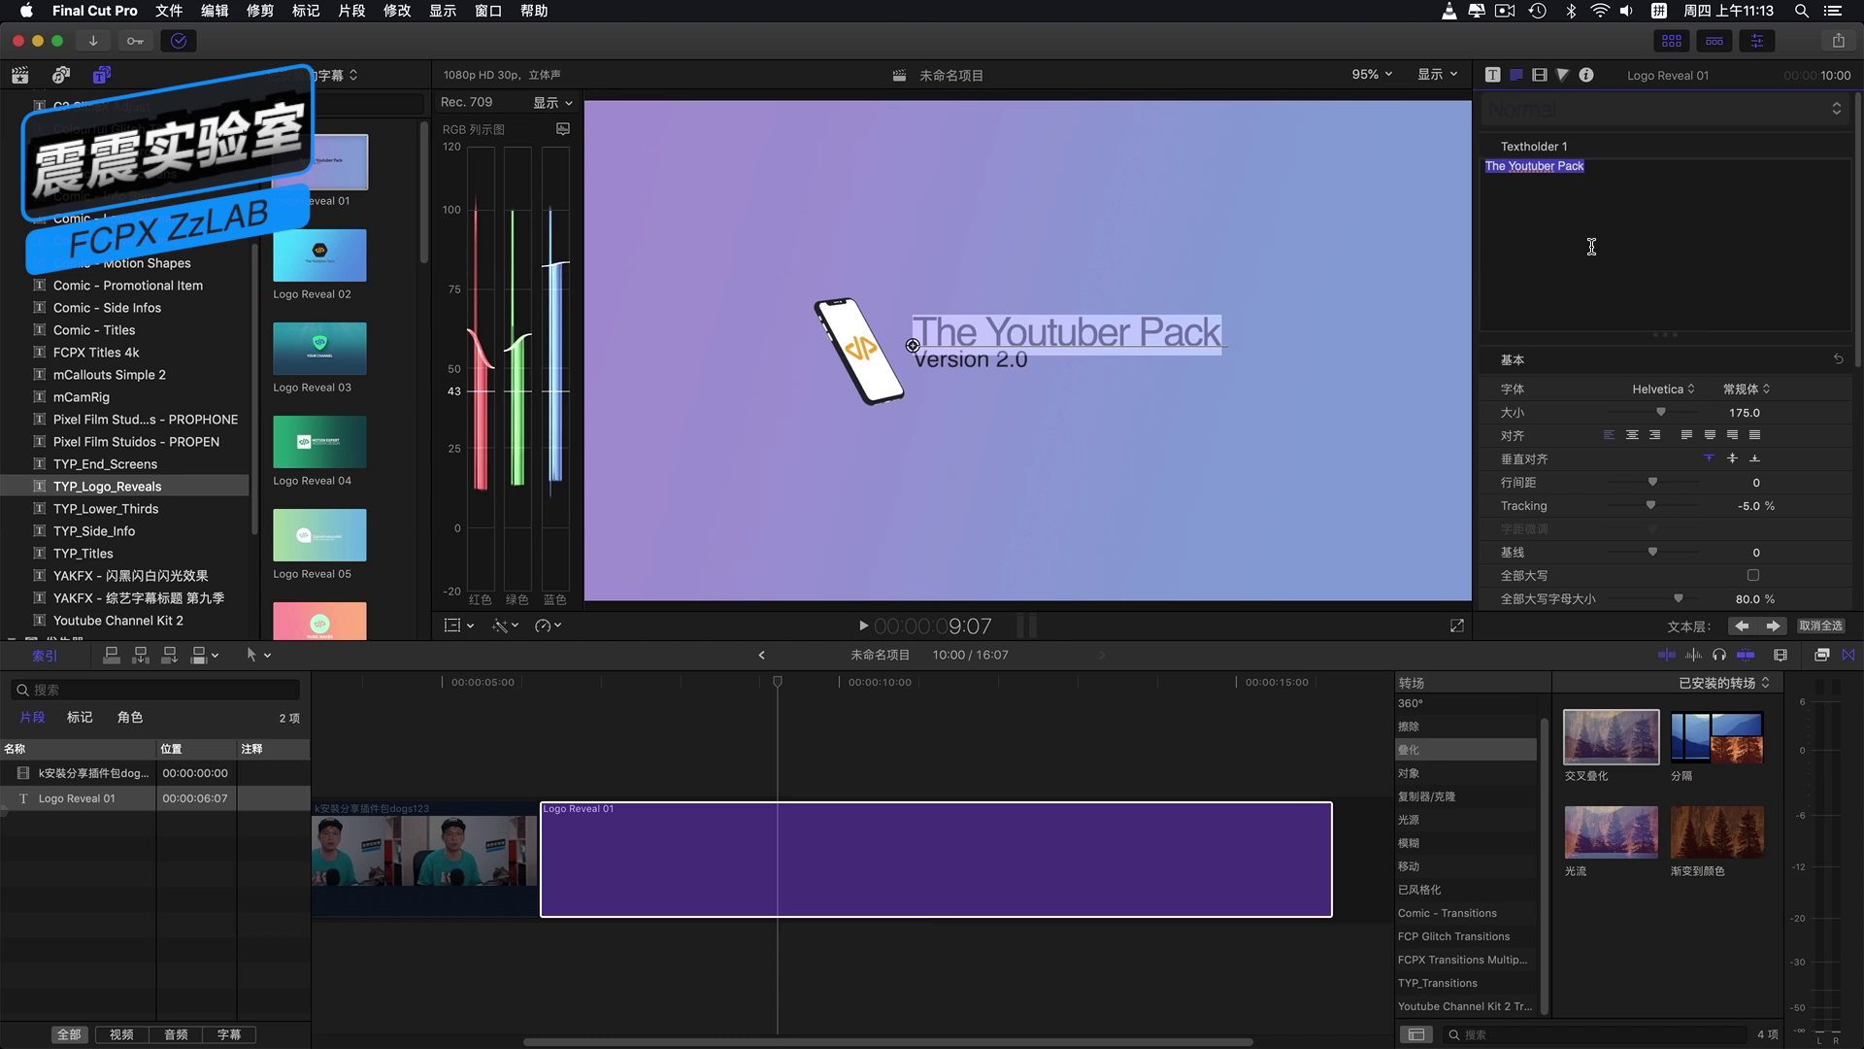
pyautogui.write('Z')
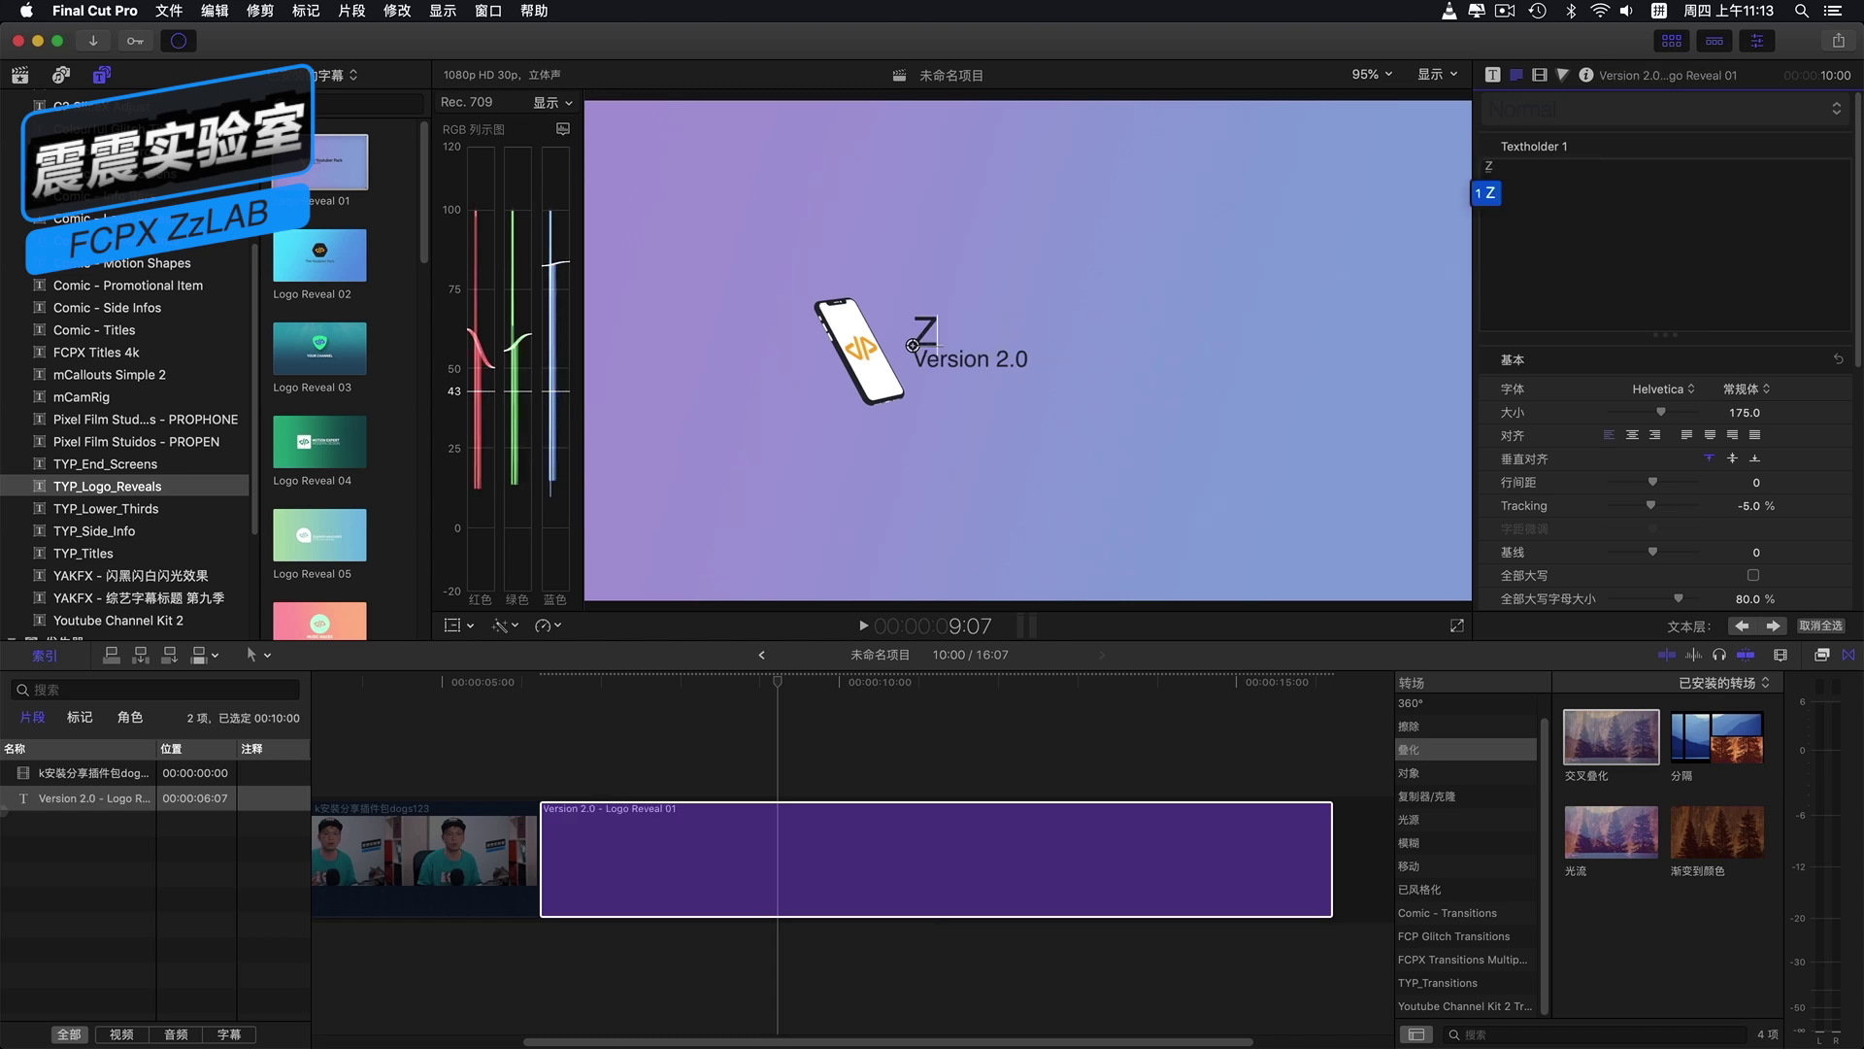
pyautogui.write('La')
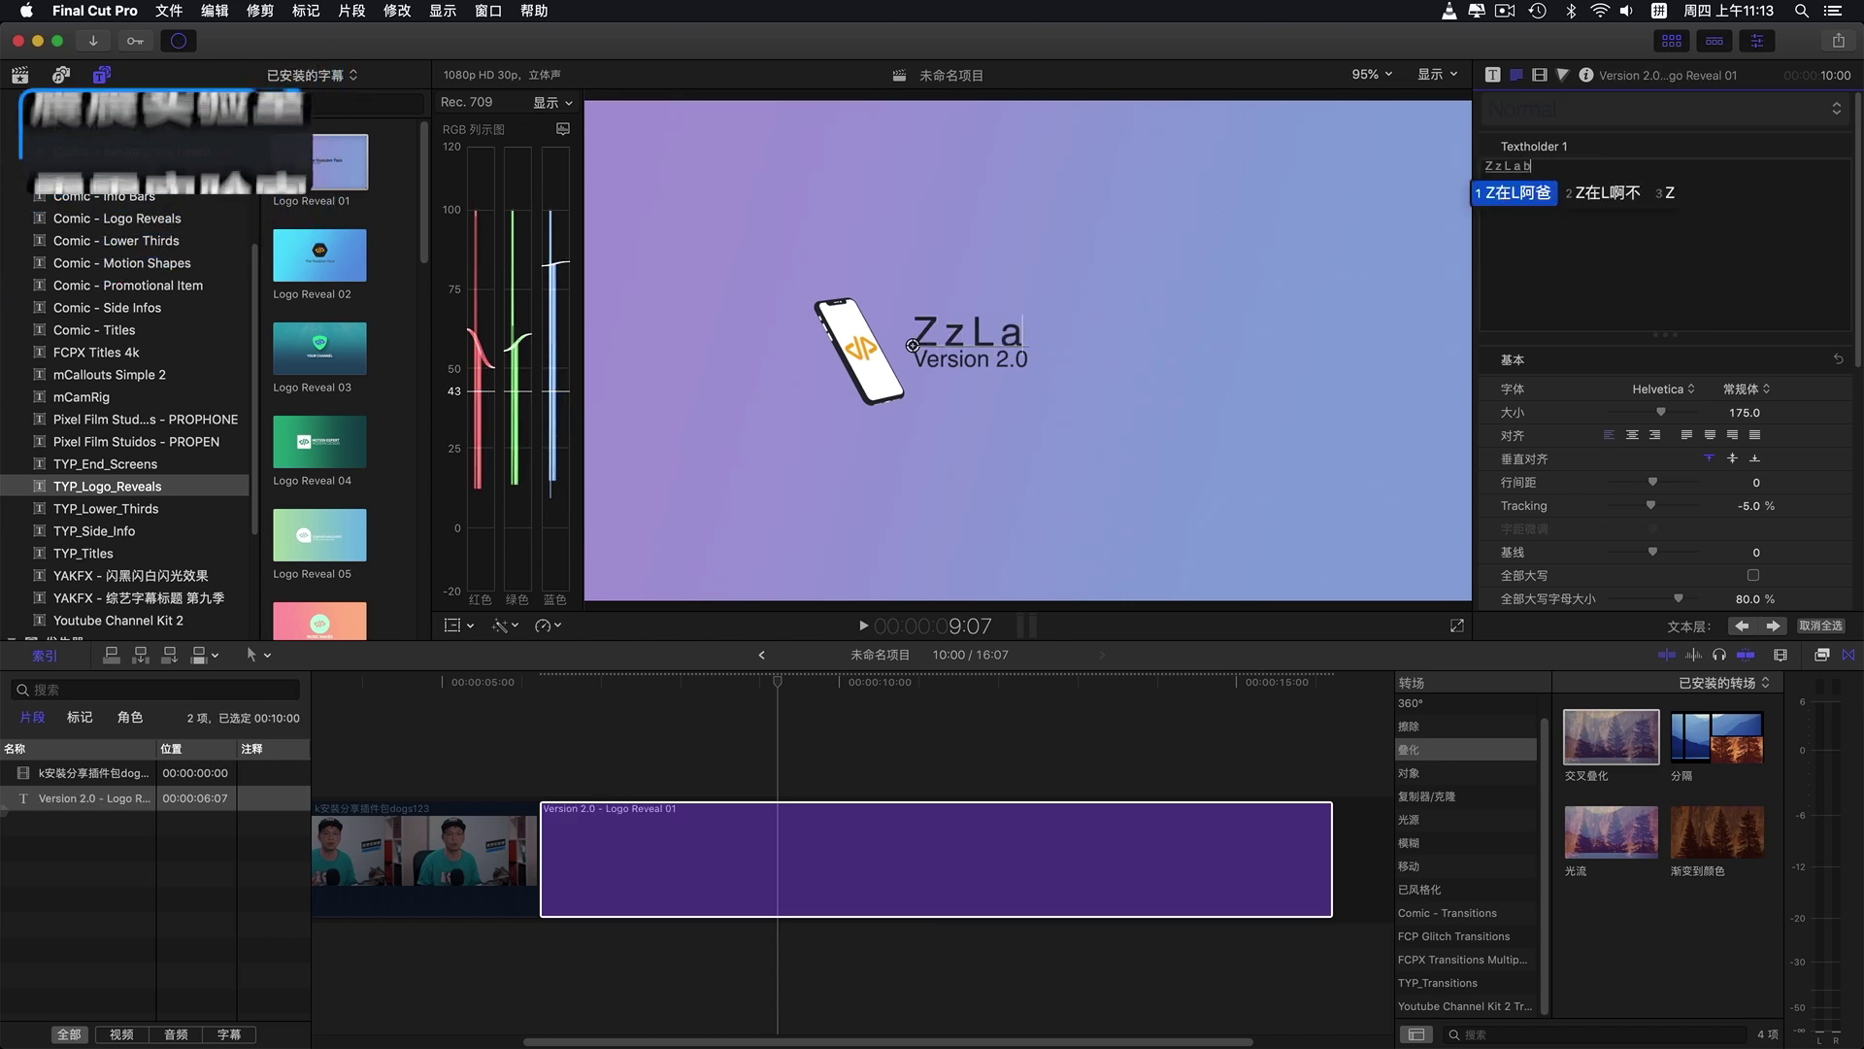
pyautogui.write('b')
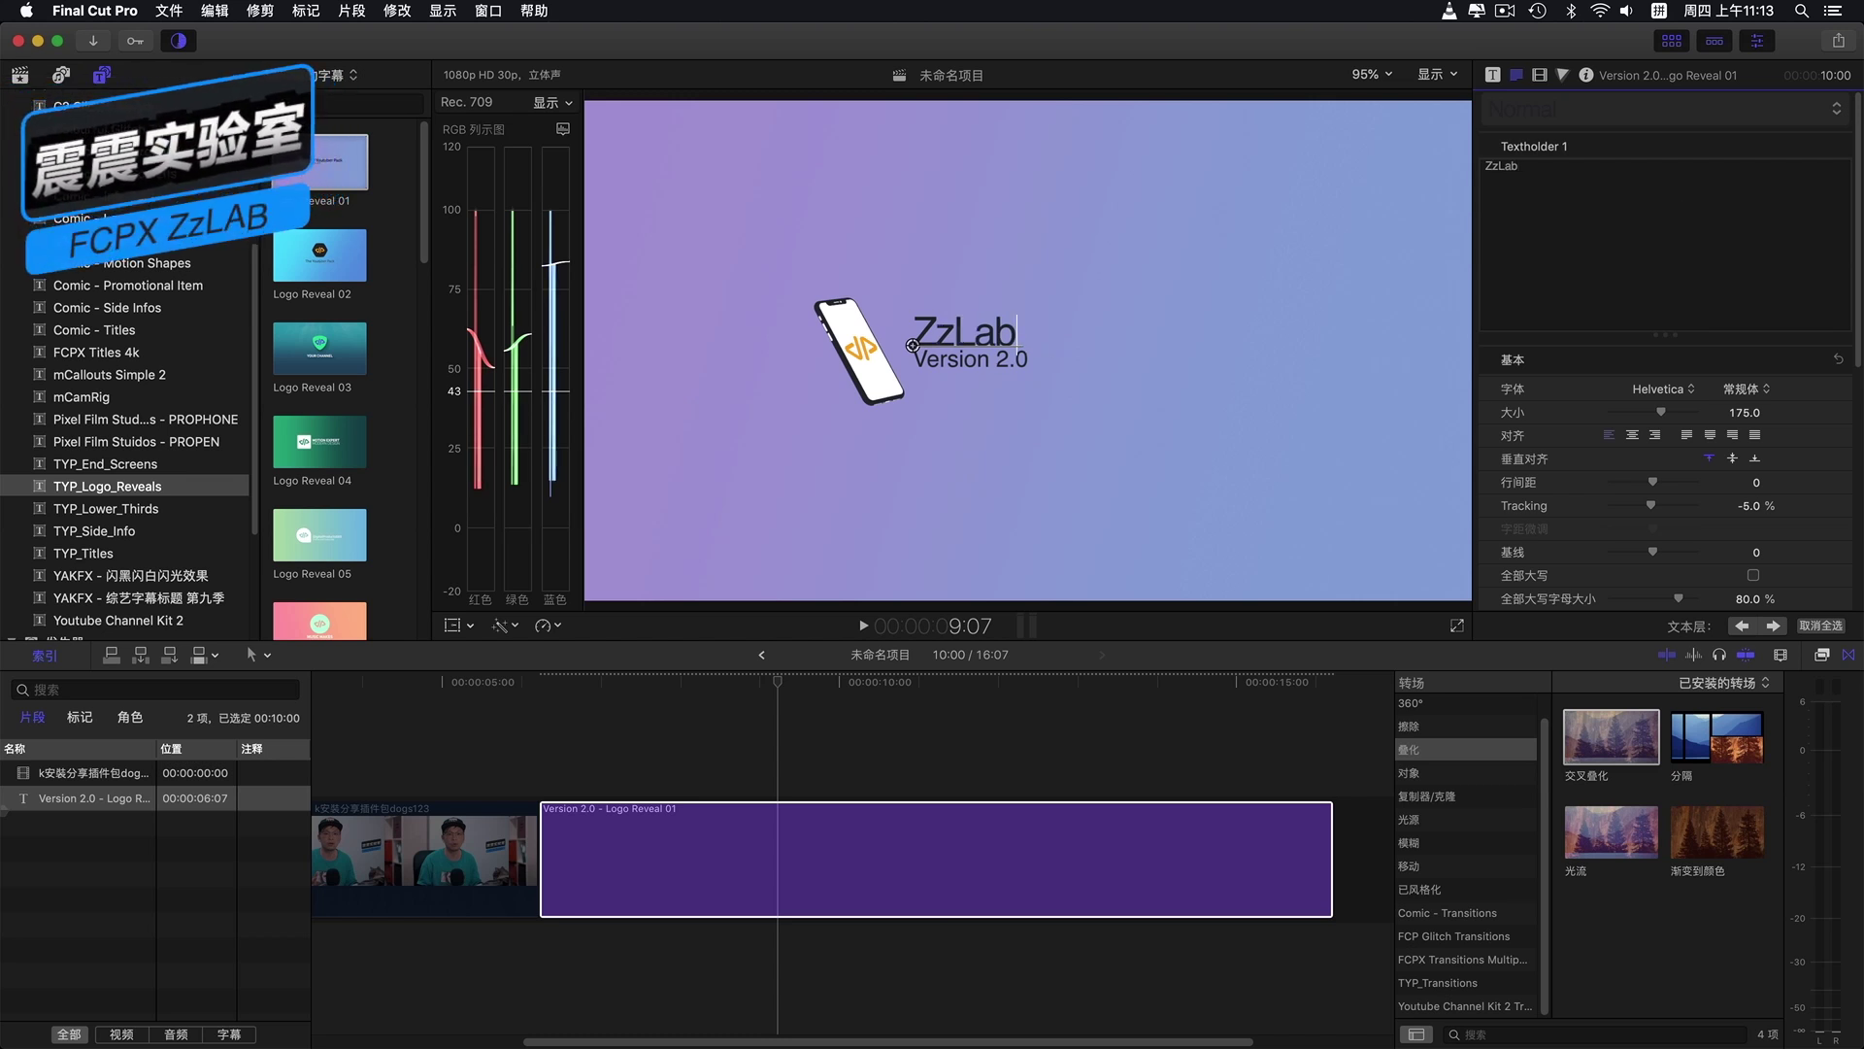
pyautogui.write('zhenzhen sh')
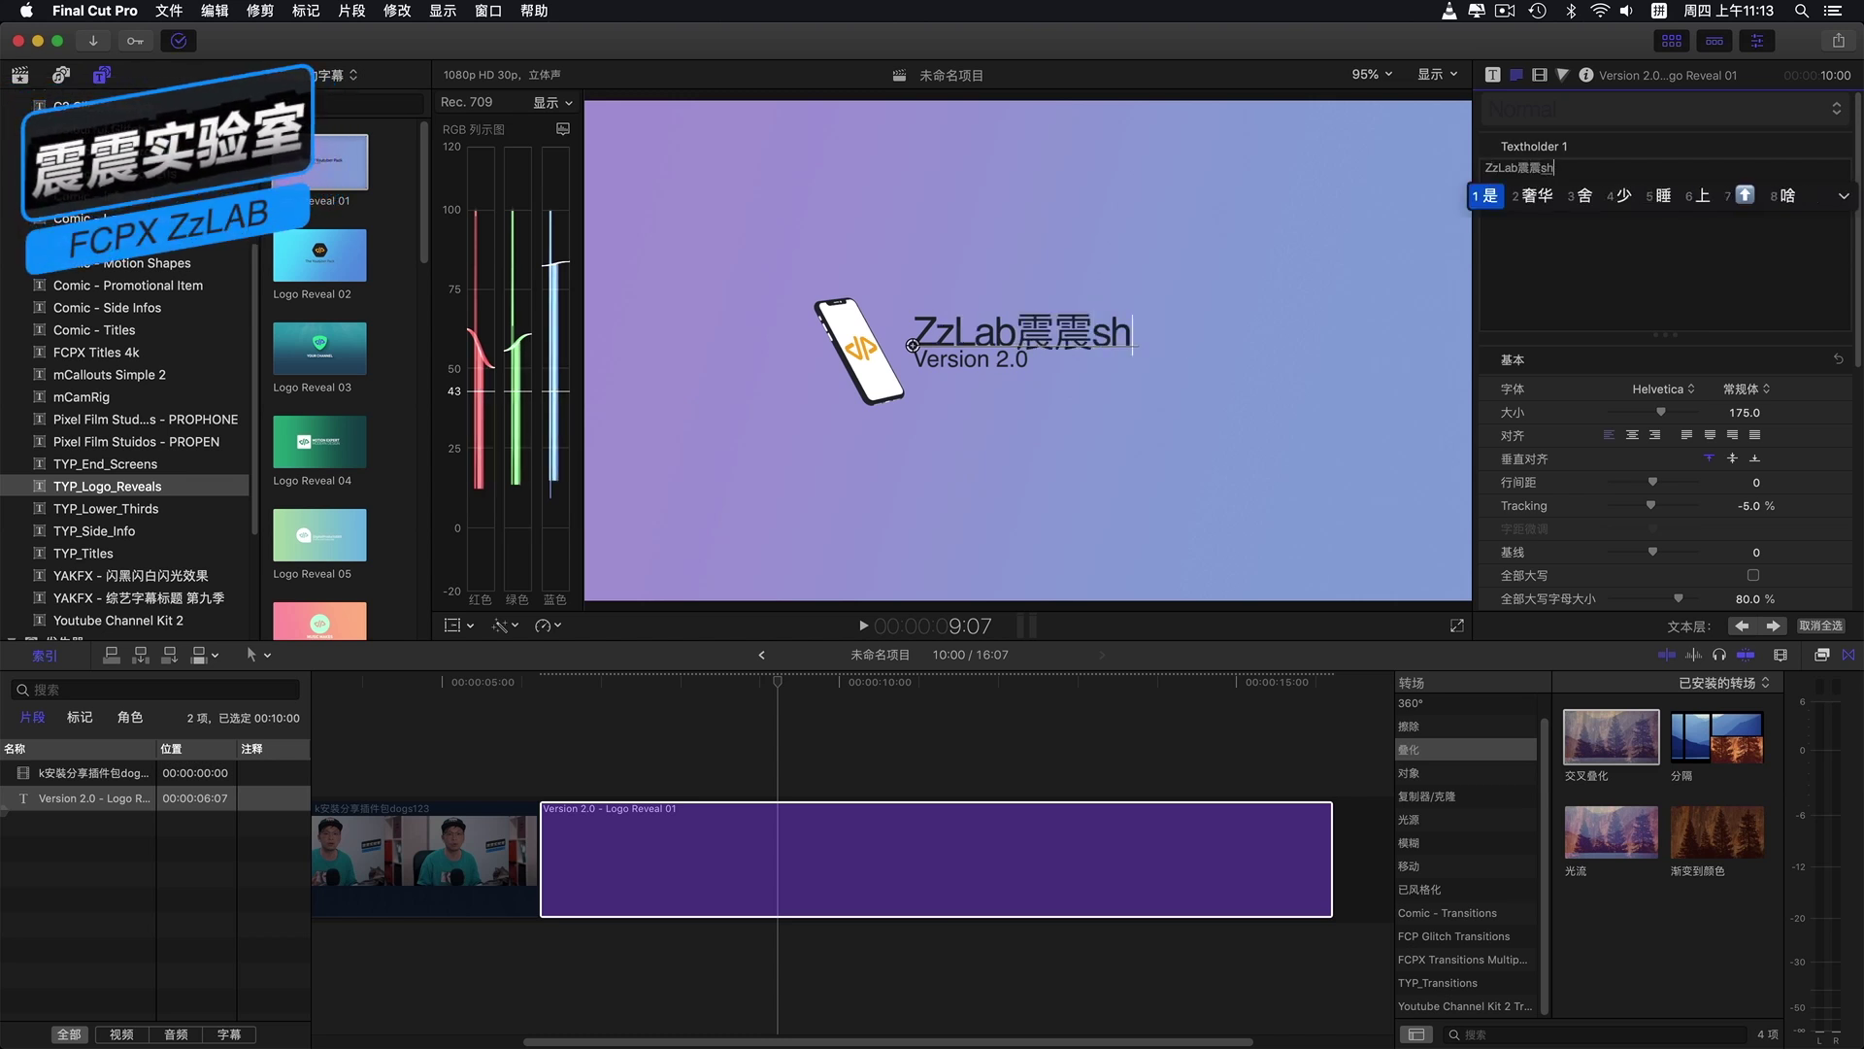
pyautogui.write('iyanshi')
pyautogui.press('space')
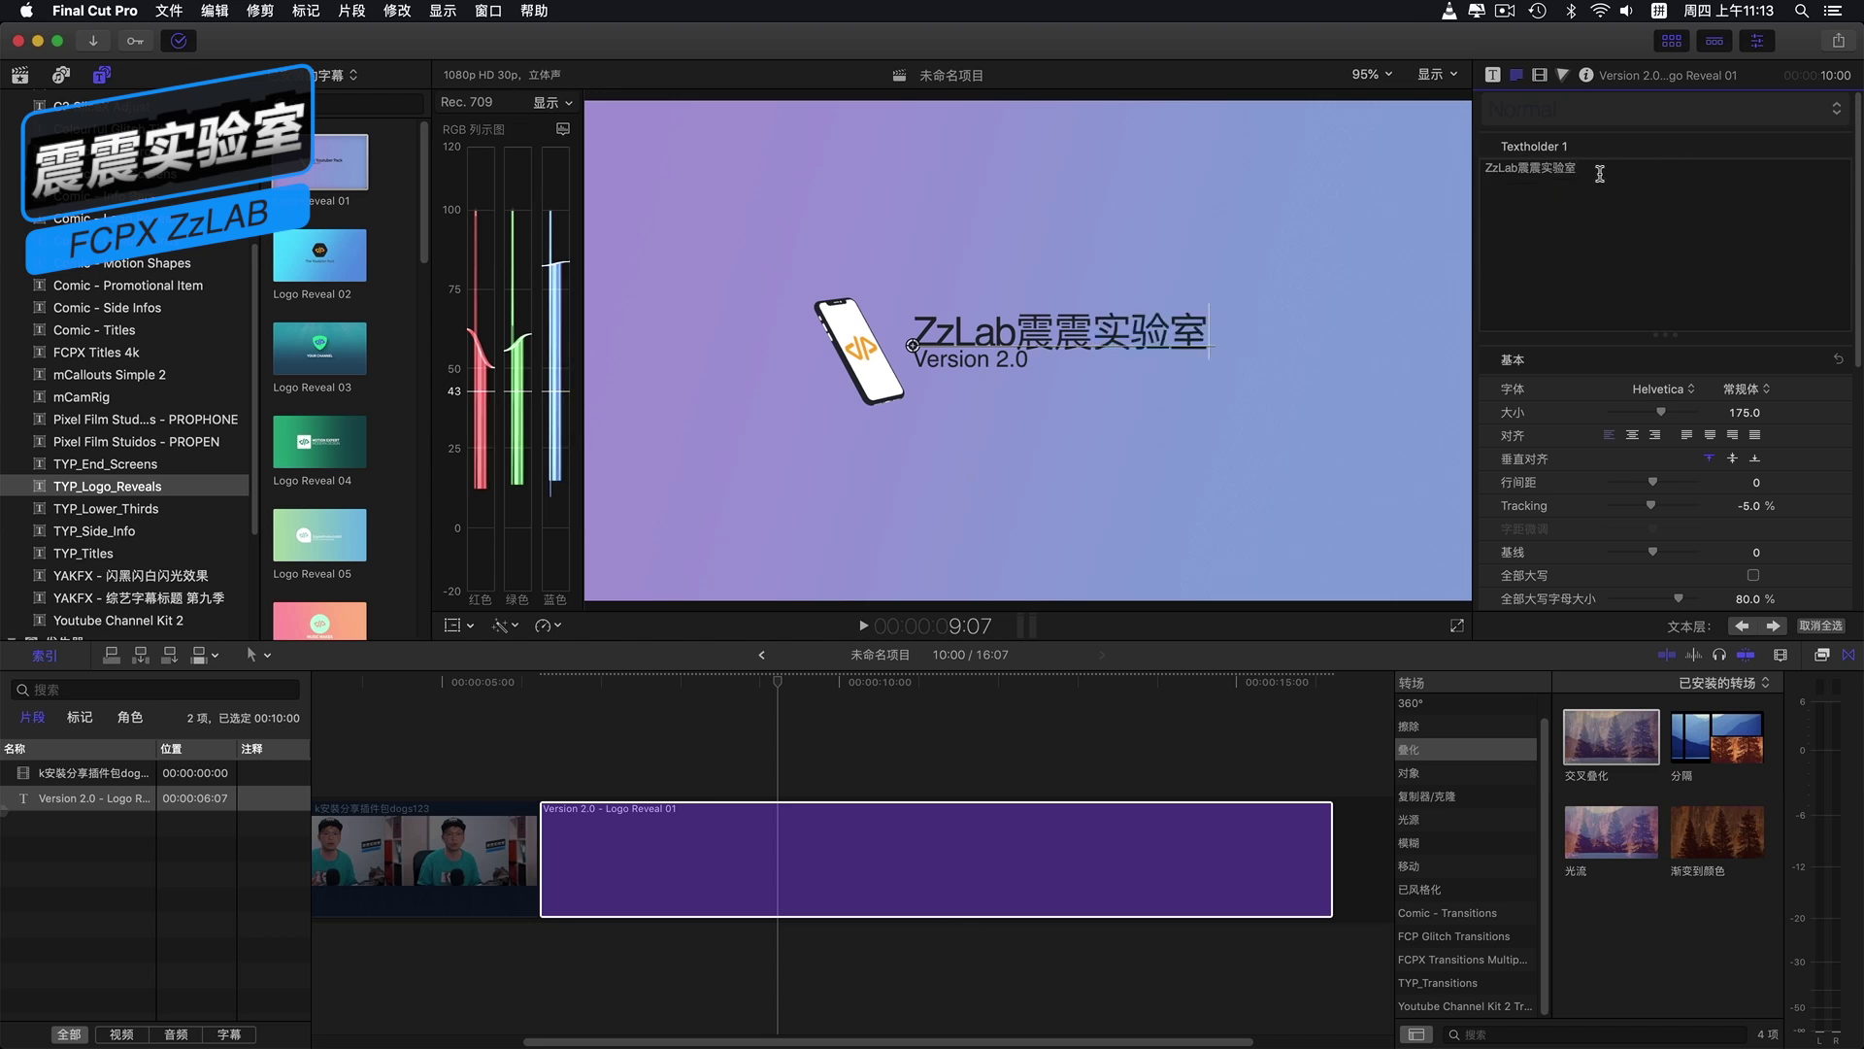
pyautogui.press('super+a')
# Step: Change the ZzLab震震实验室 headline font from Helvetica to 方正兰亭粗黑_GBK
pyautogui.click(1665, 396)
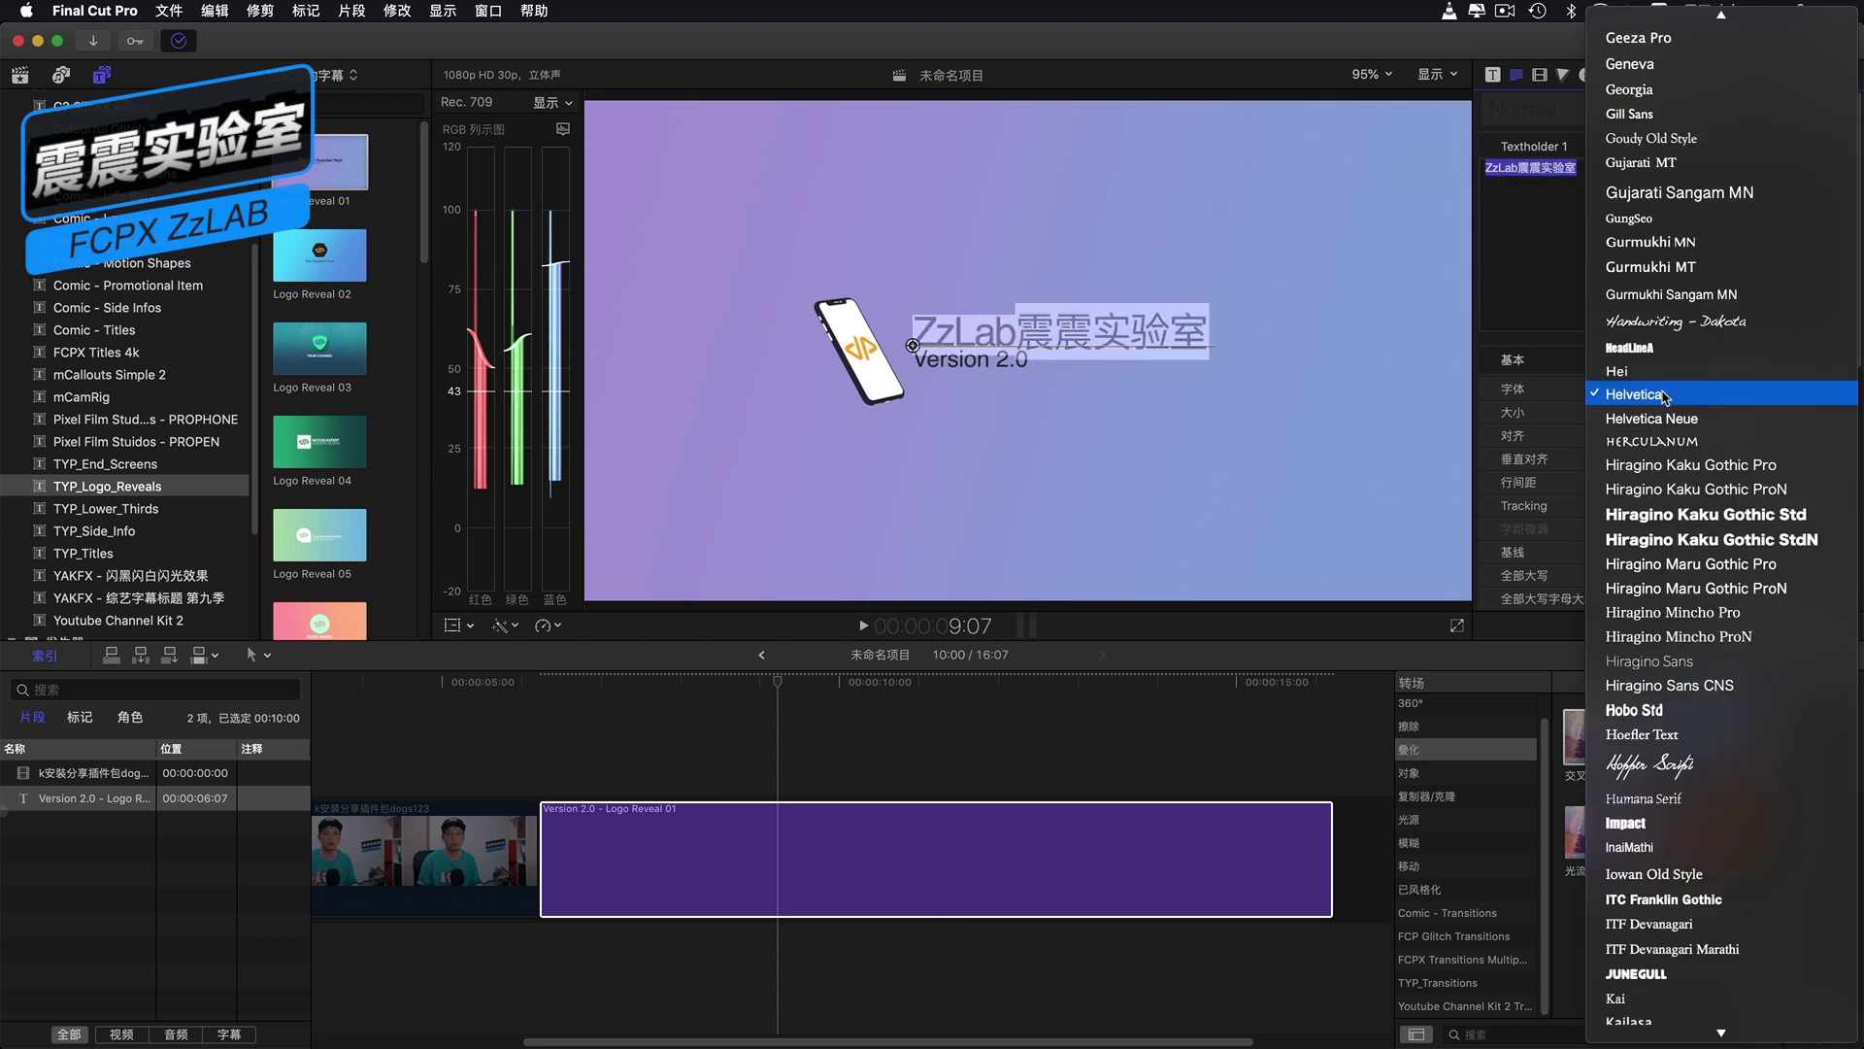
pyautogui.scroll(5, 1669, 384)
pyautogui.scroll(5, 1669, 385)
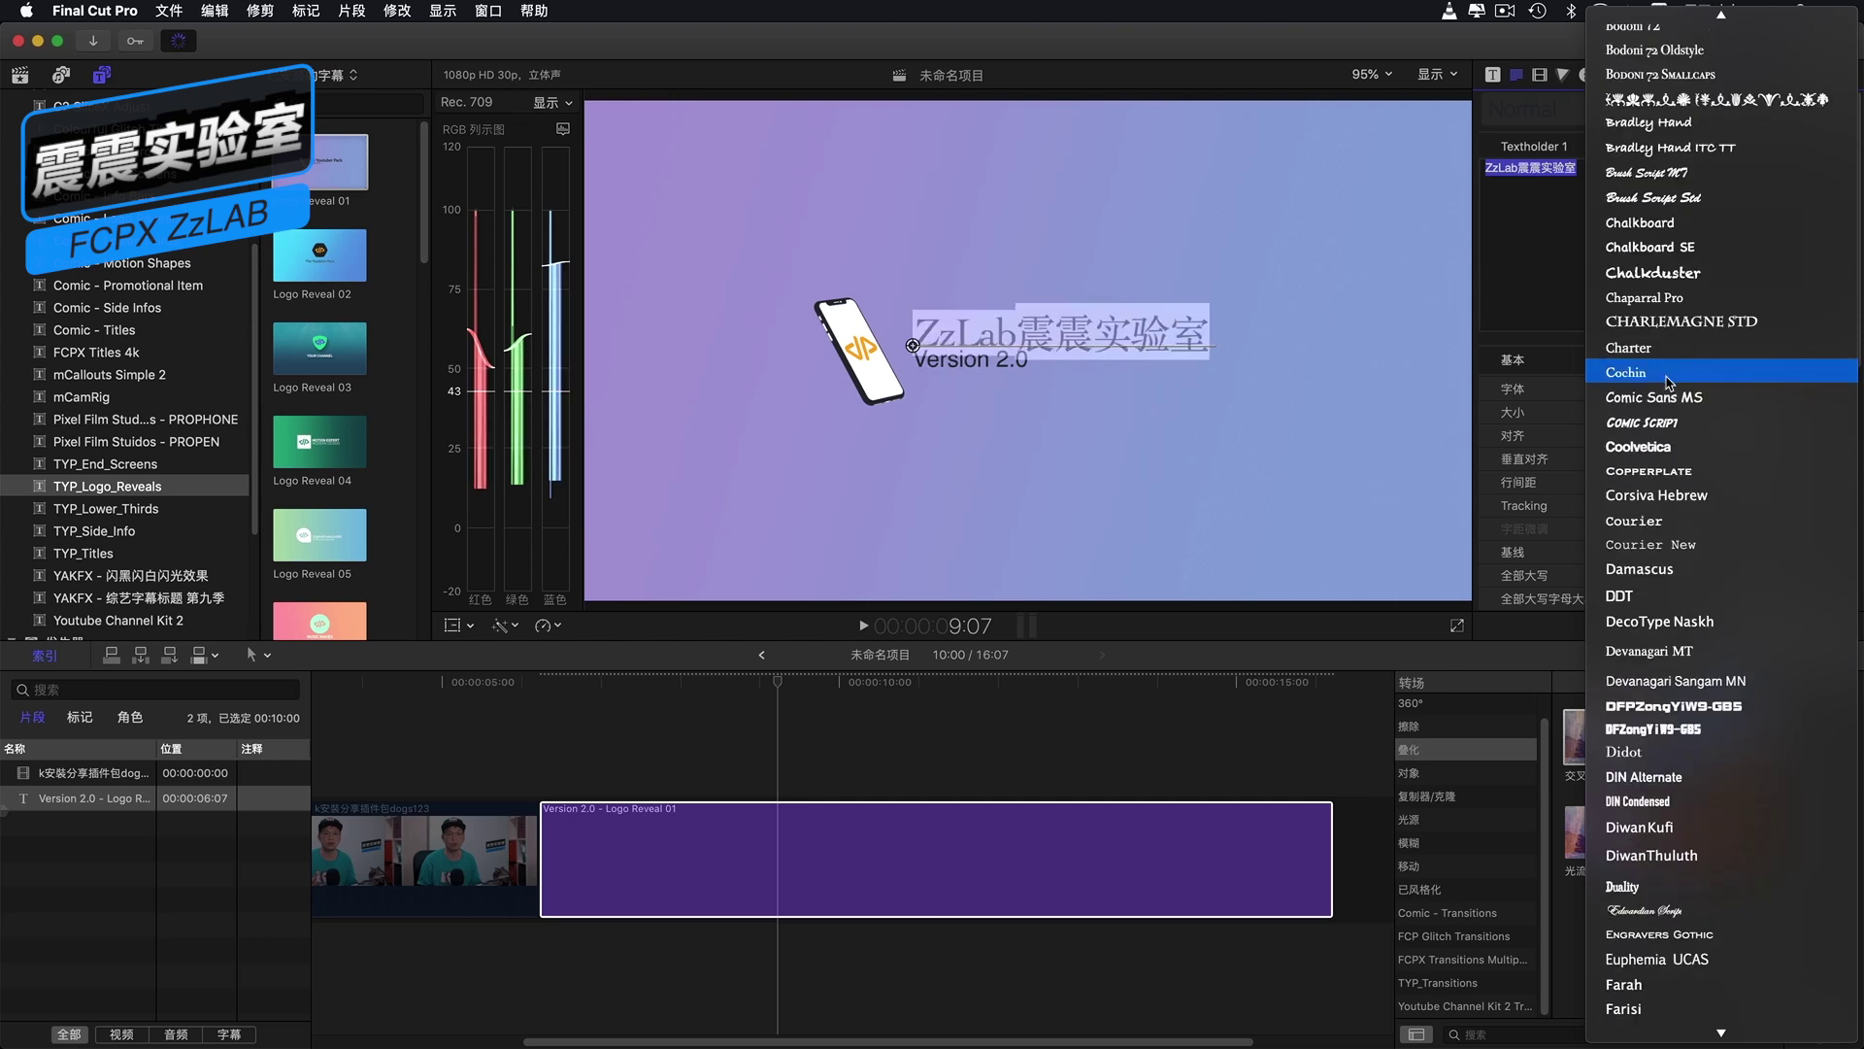
pyautogui.scroll(5, 1669, 383)
pyautogui.scroll(5, 1669, 382)
pyautogui.scroll(5, 1669, 381)
pyautogui.scroll(5, 1669, 382)
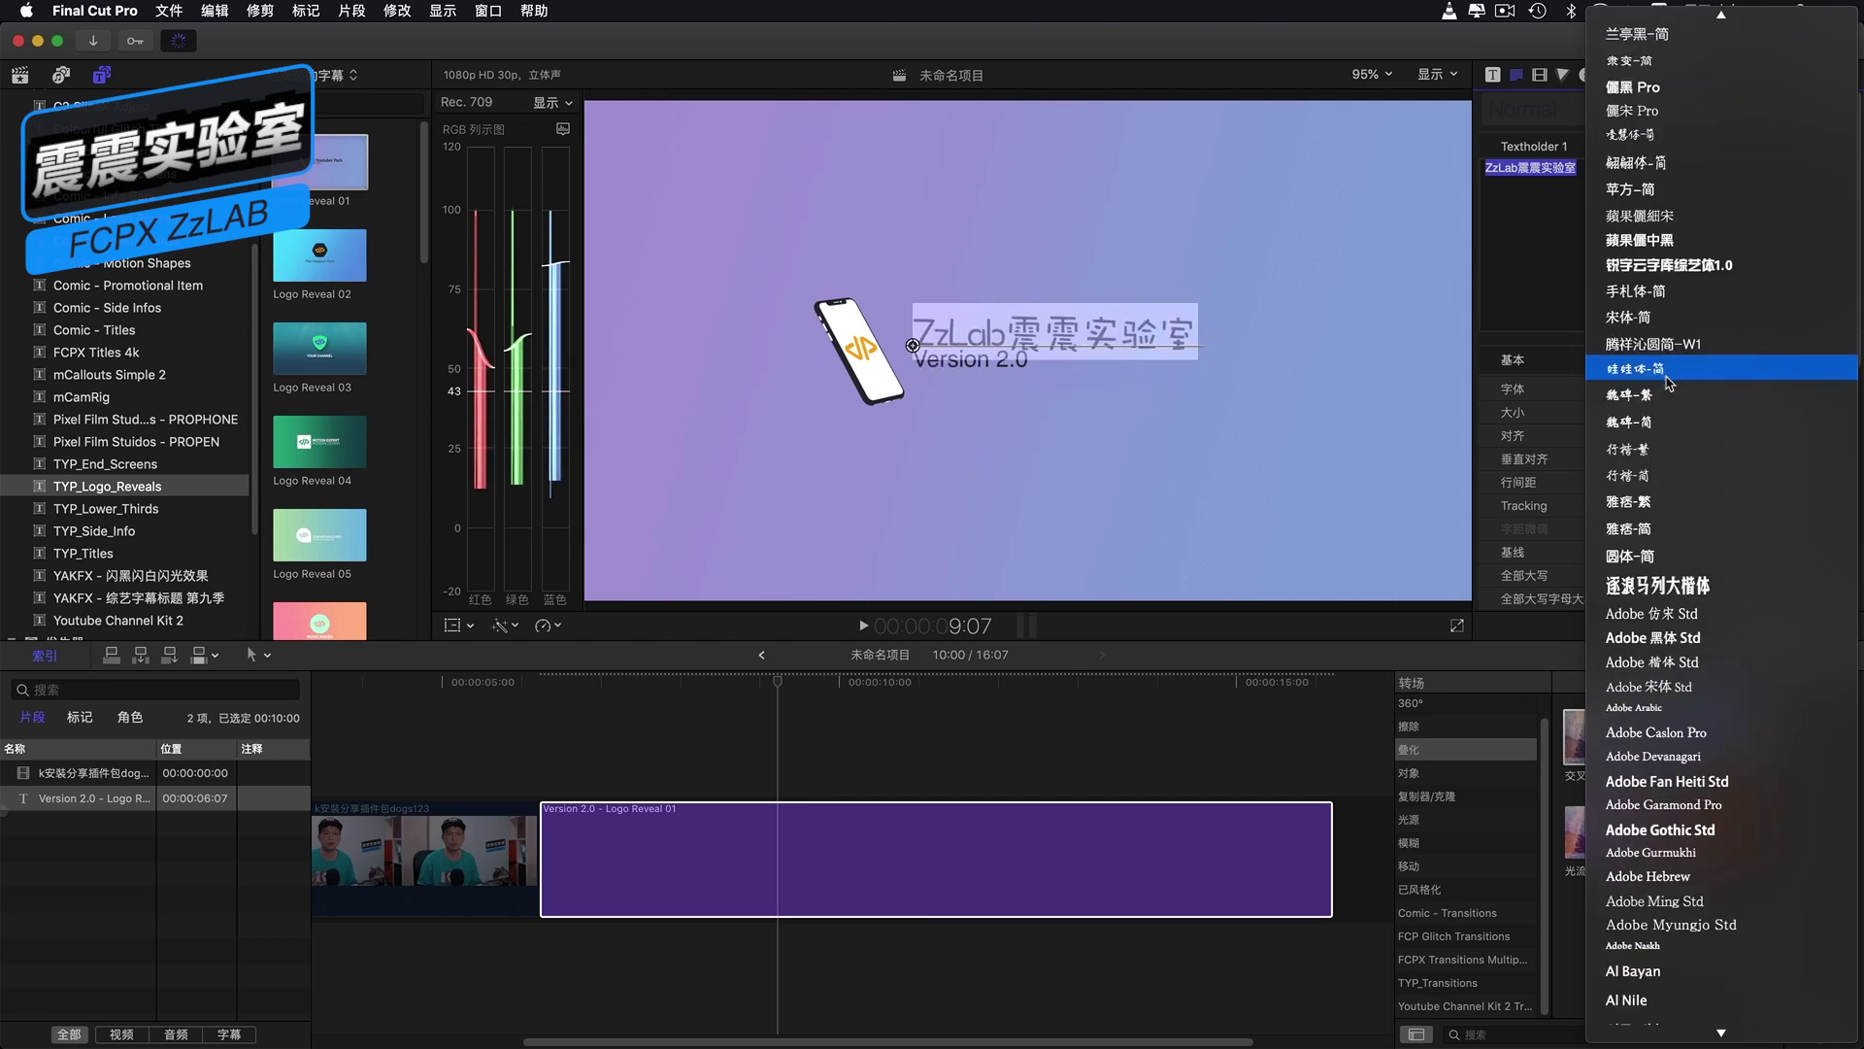
pyautogui.scroll(5, 1669, 382)
pyautogui.scroll(5, 1669, 384)
pyautogui.scroll(5, 1669, 384)
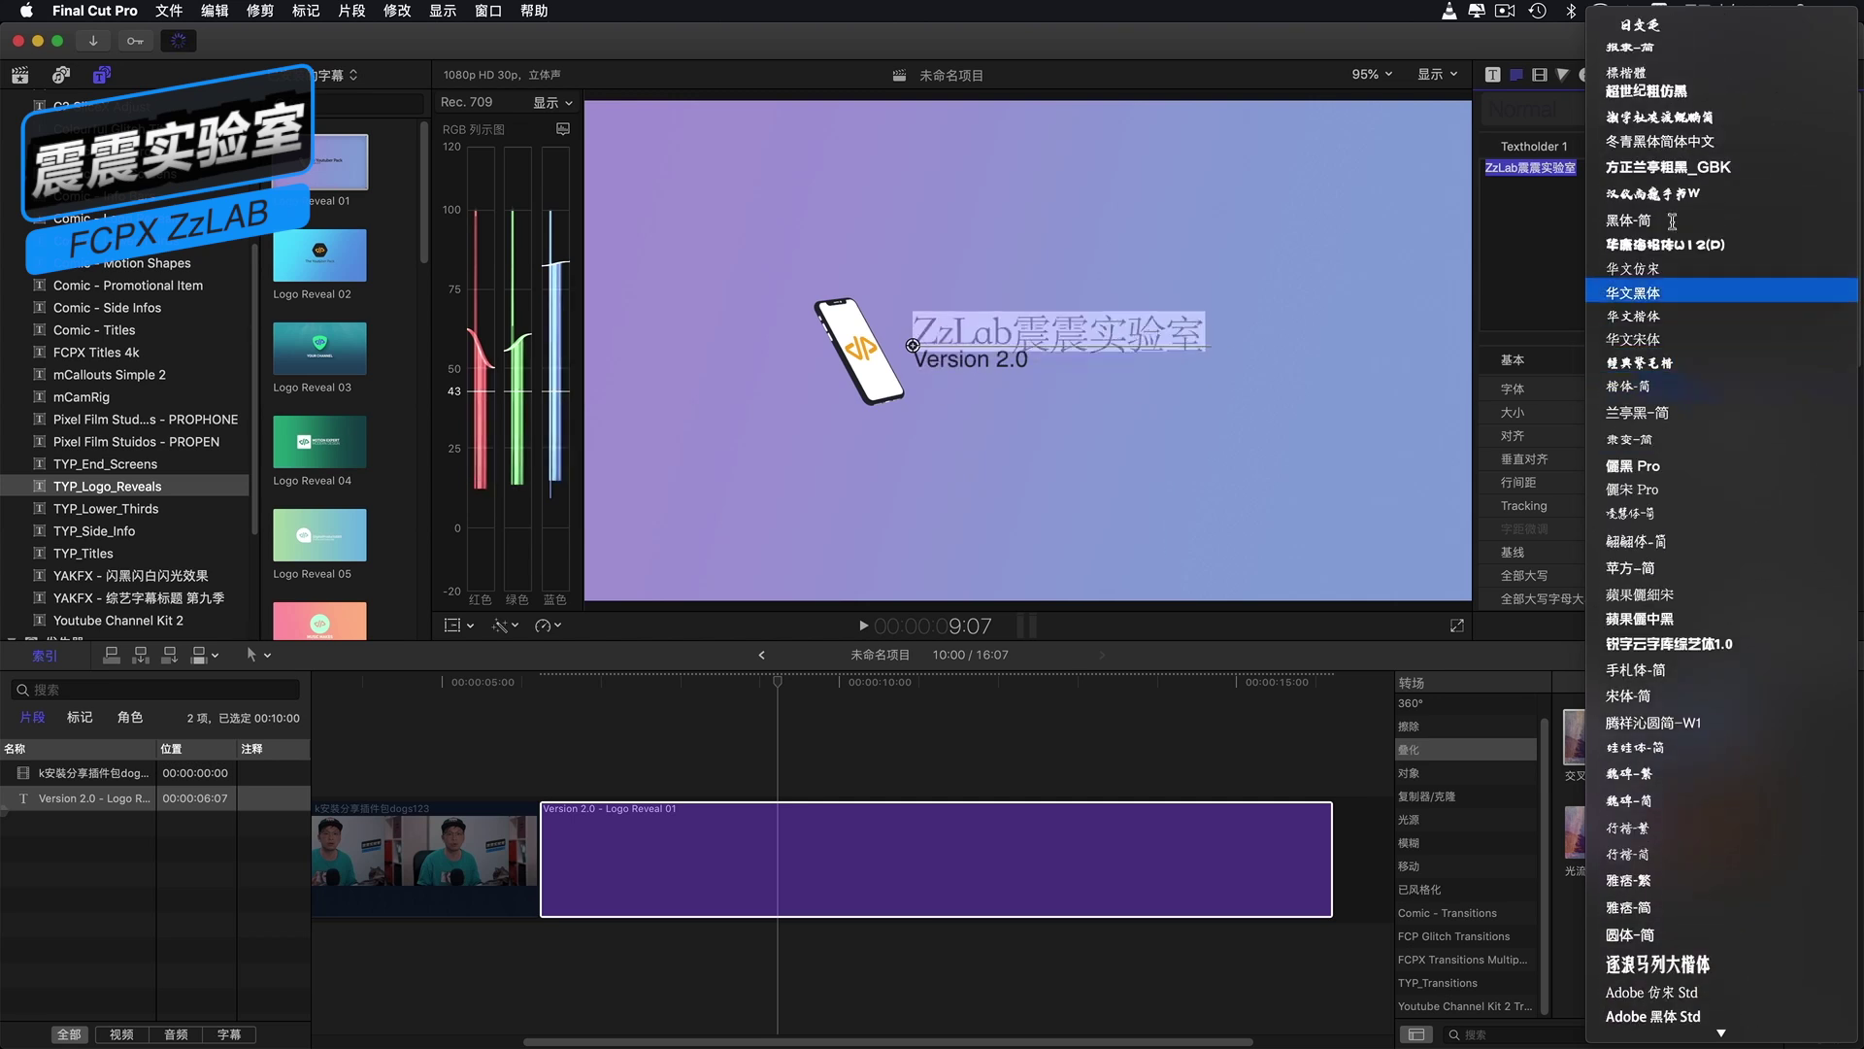
pyautogui.click(1674, 169)
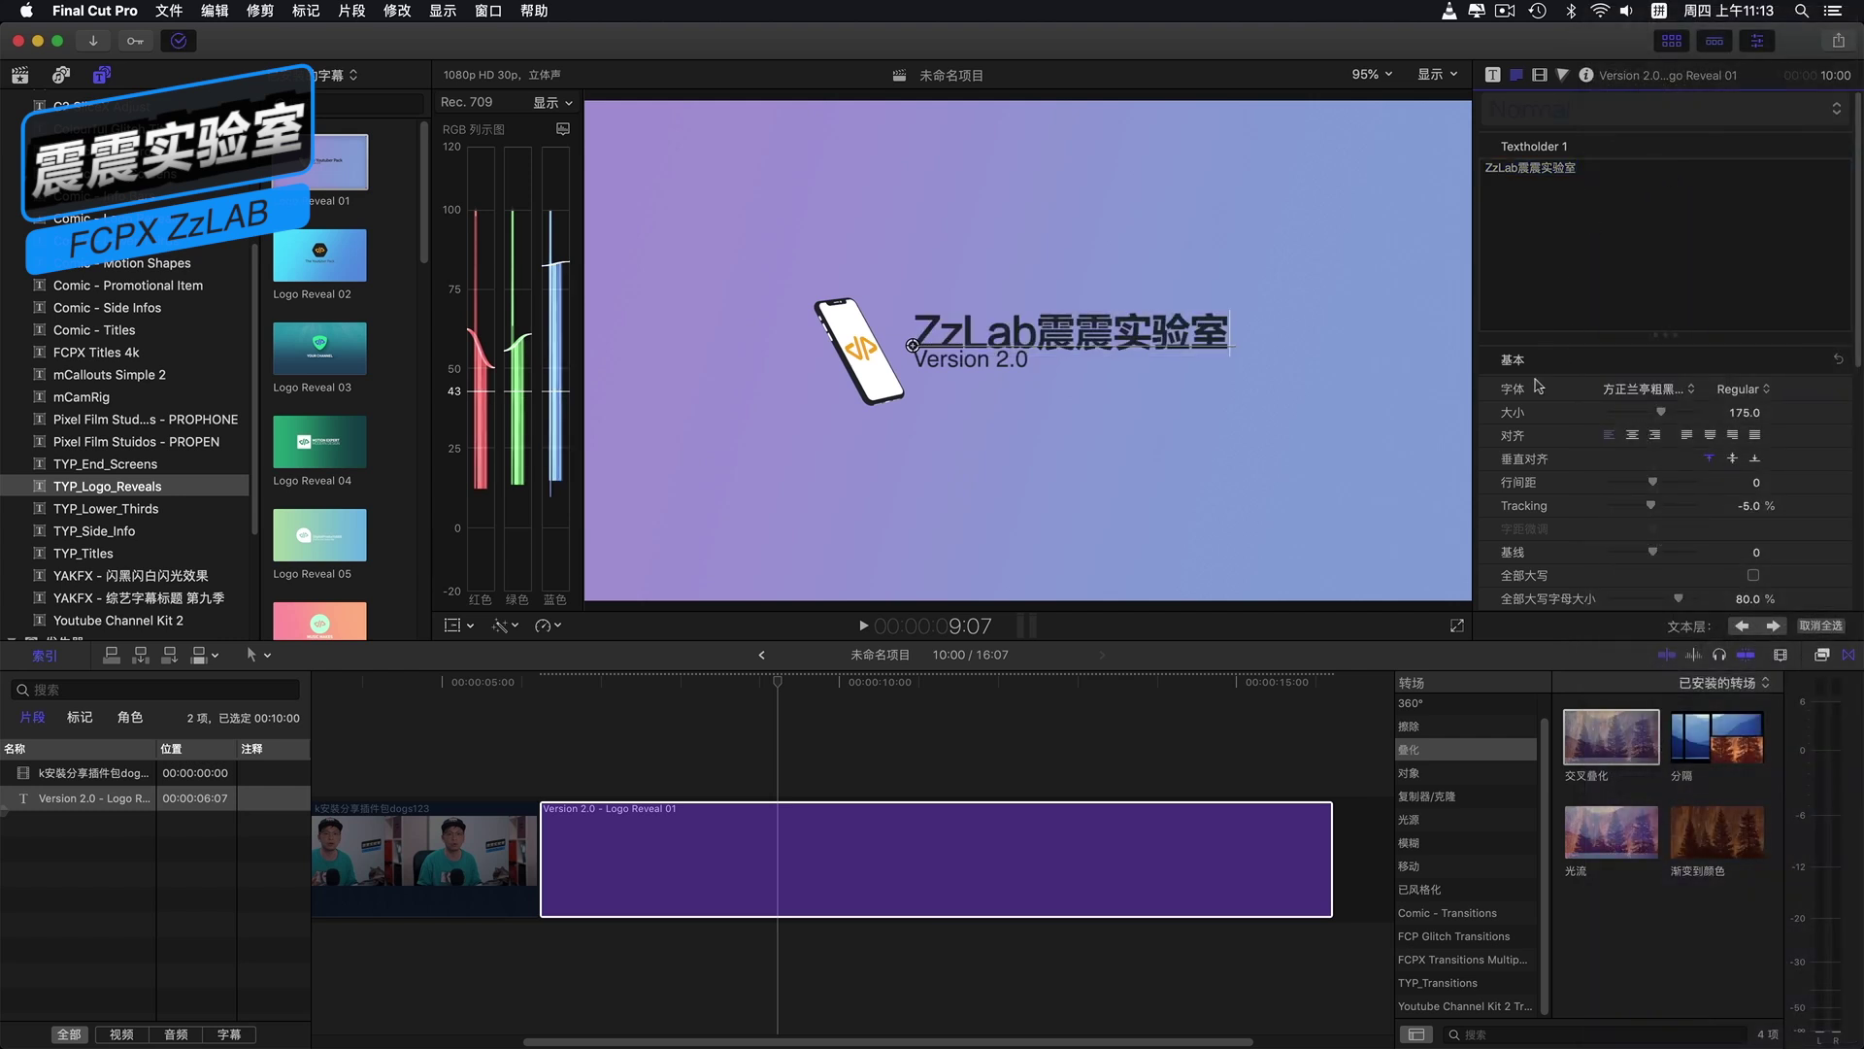
# Step: Select the Version 2.0 line, scrub back to the phone-only frame, and show the title's published parameters
pyautogui.click(961, 357)
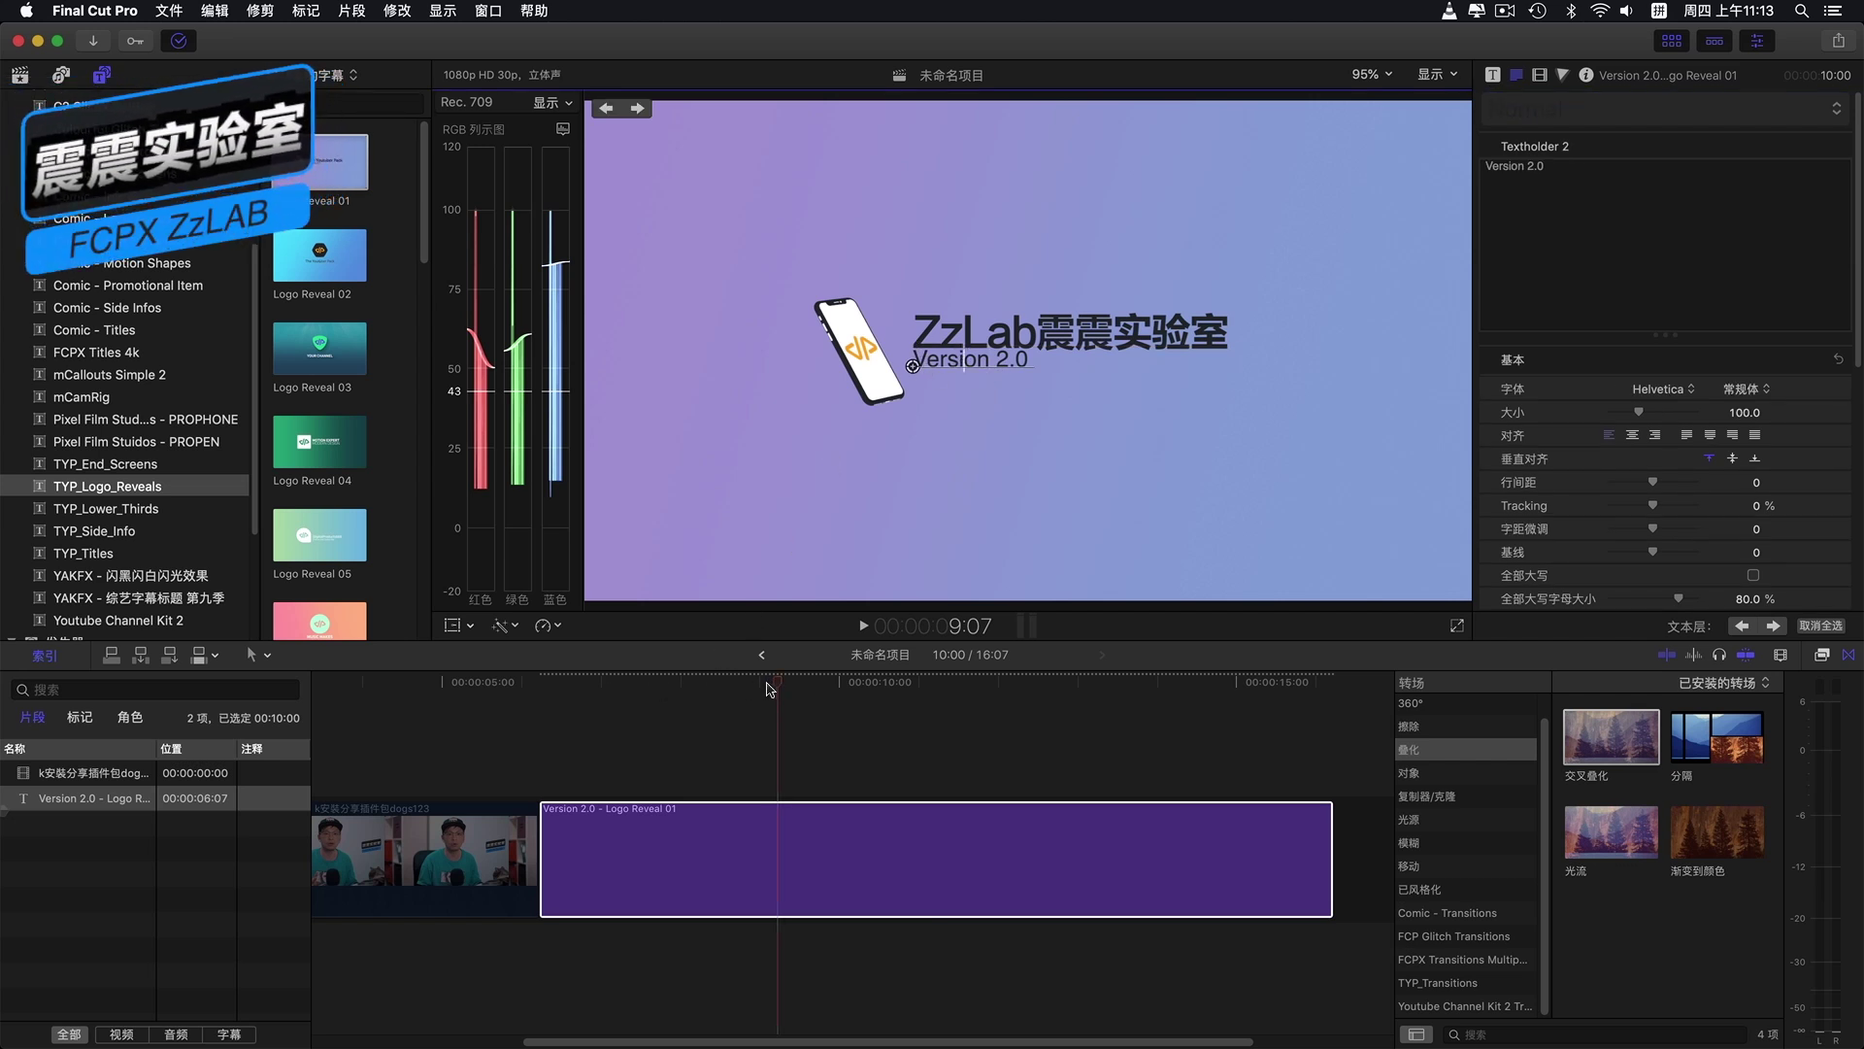
pyautogui.moveTo(770, 690)
pyautogui.mouseDown()
pyautogui.moveTo(658, 693)
pyautogui.moveTo(882, 683)
pyautogui.mouseUp()
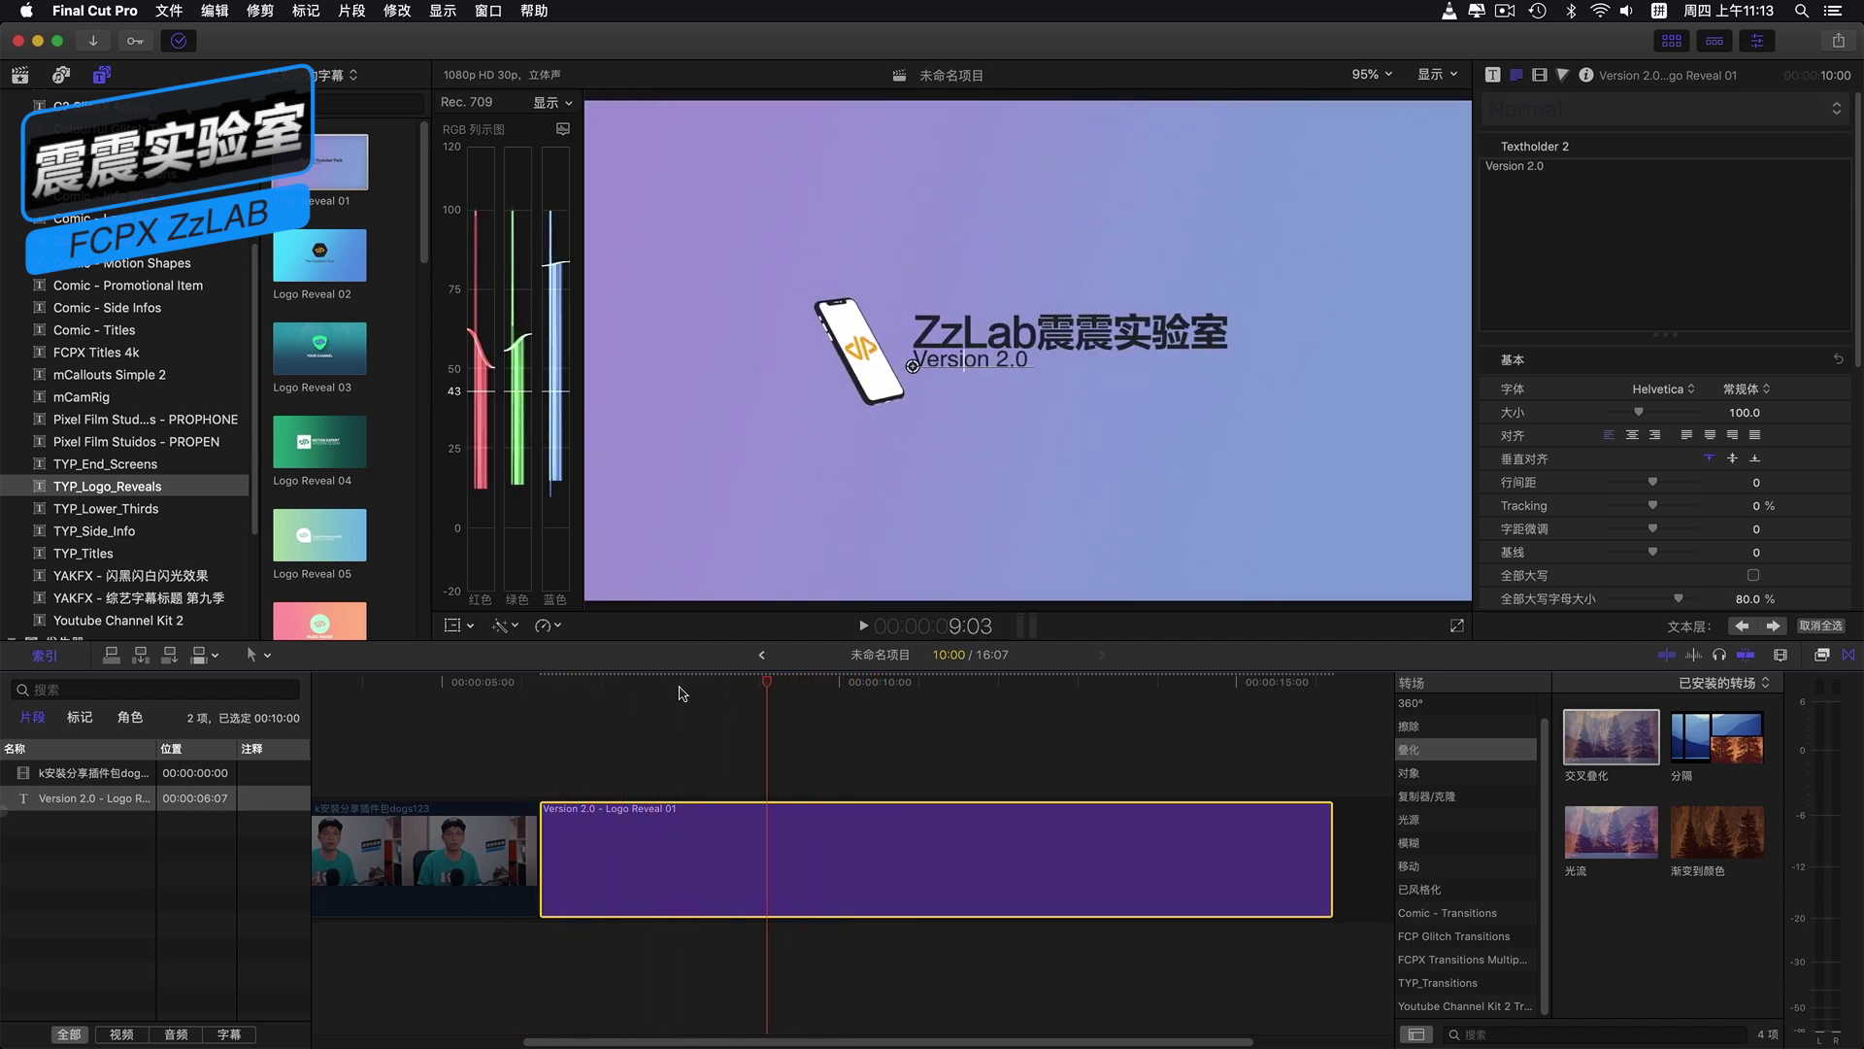
pyautogui.moveTo(694, 691); pyautogui.dragTo(562, 692)
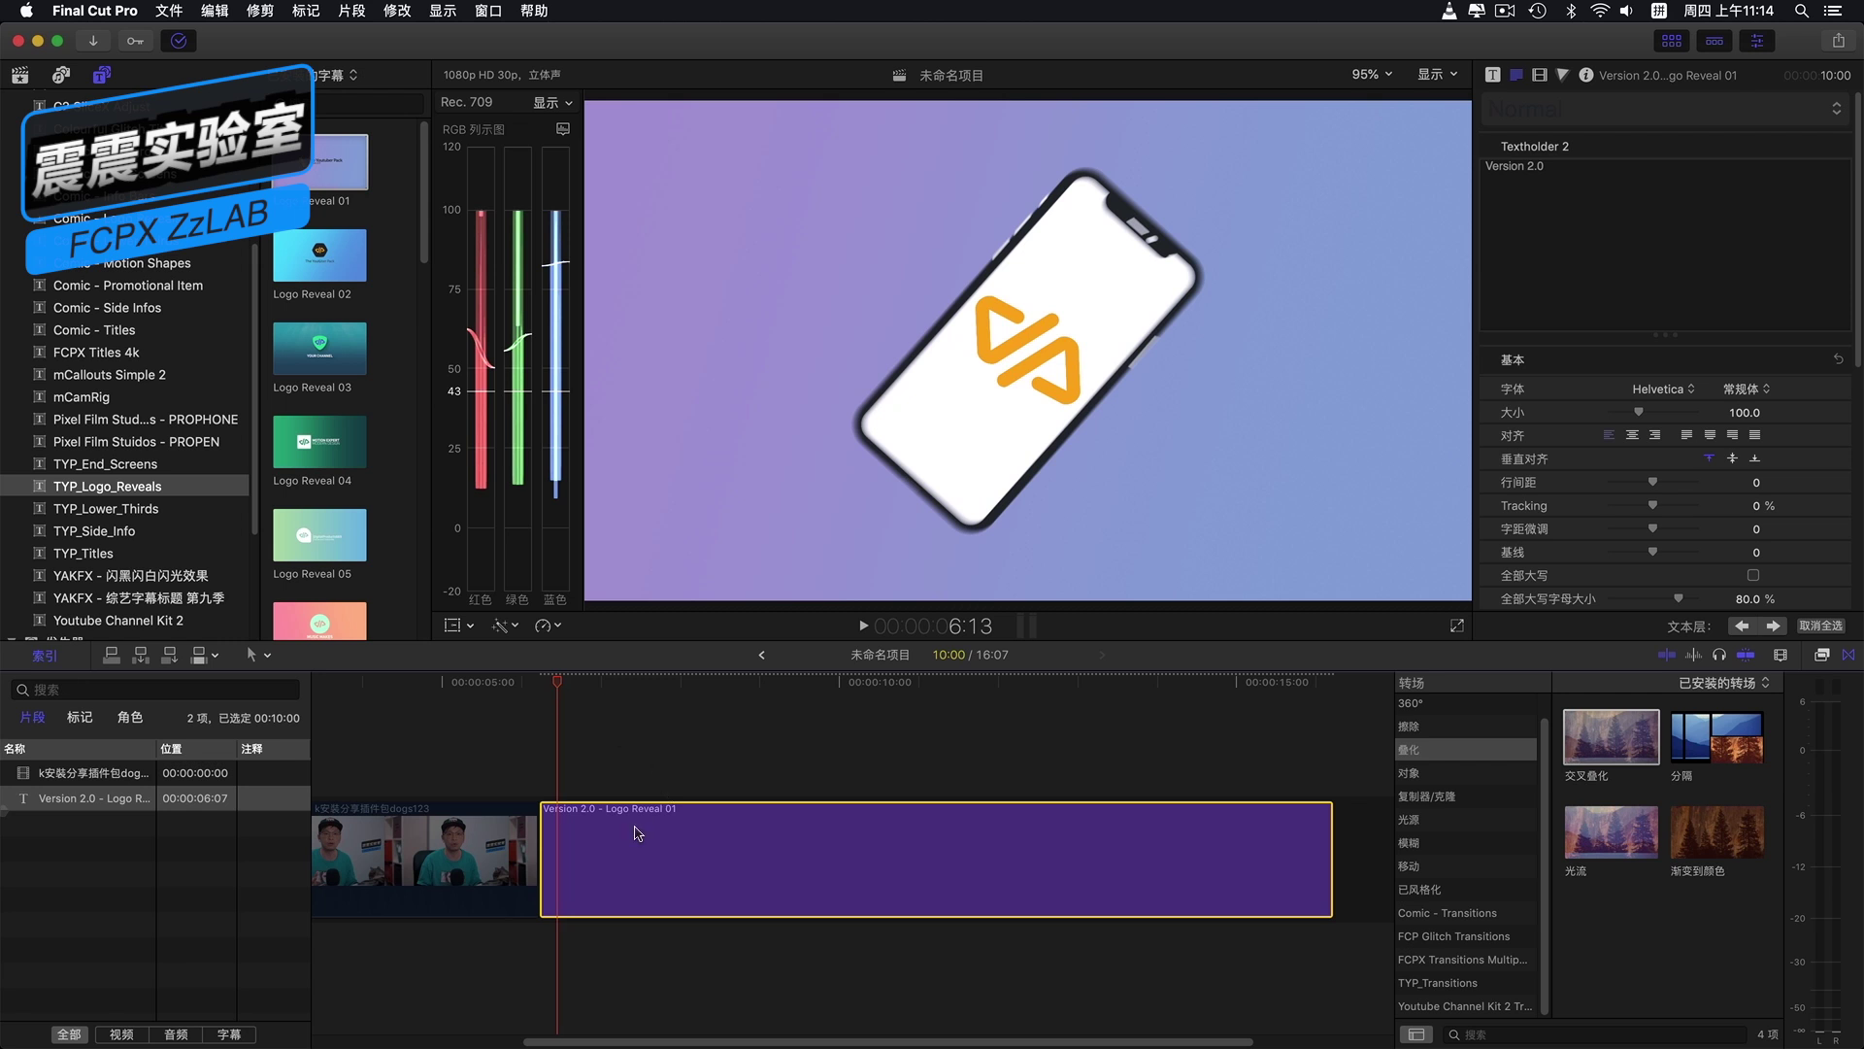
pyautogui.click(1497, 83)
pyautogui.click(1494, 76)
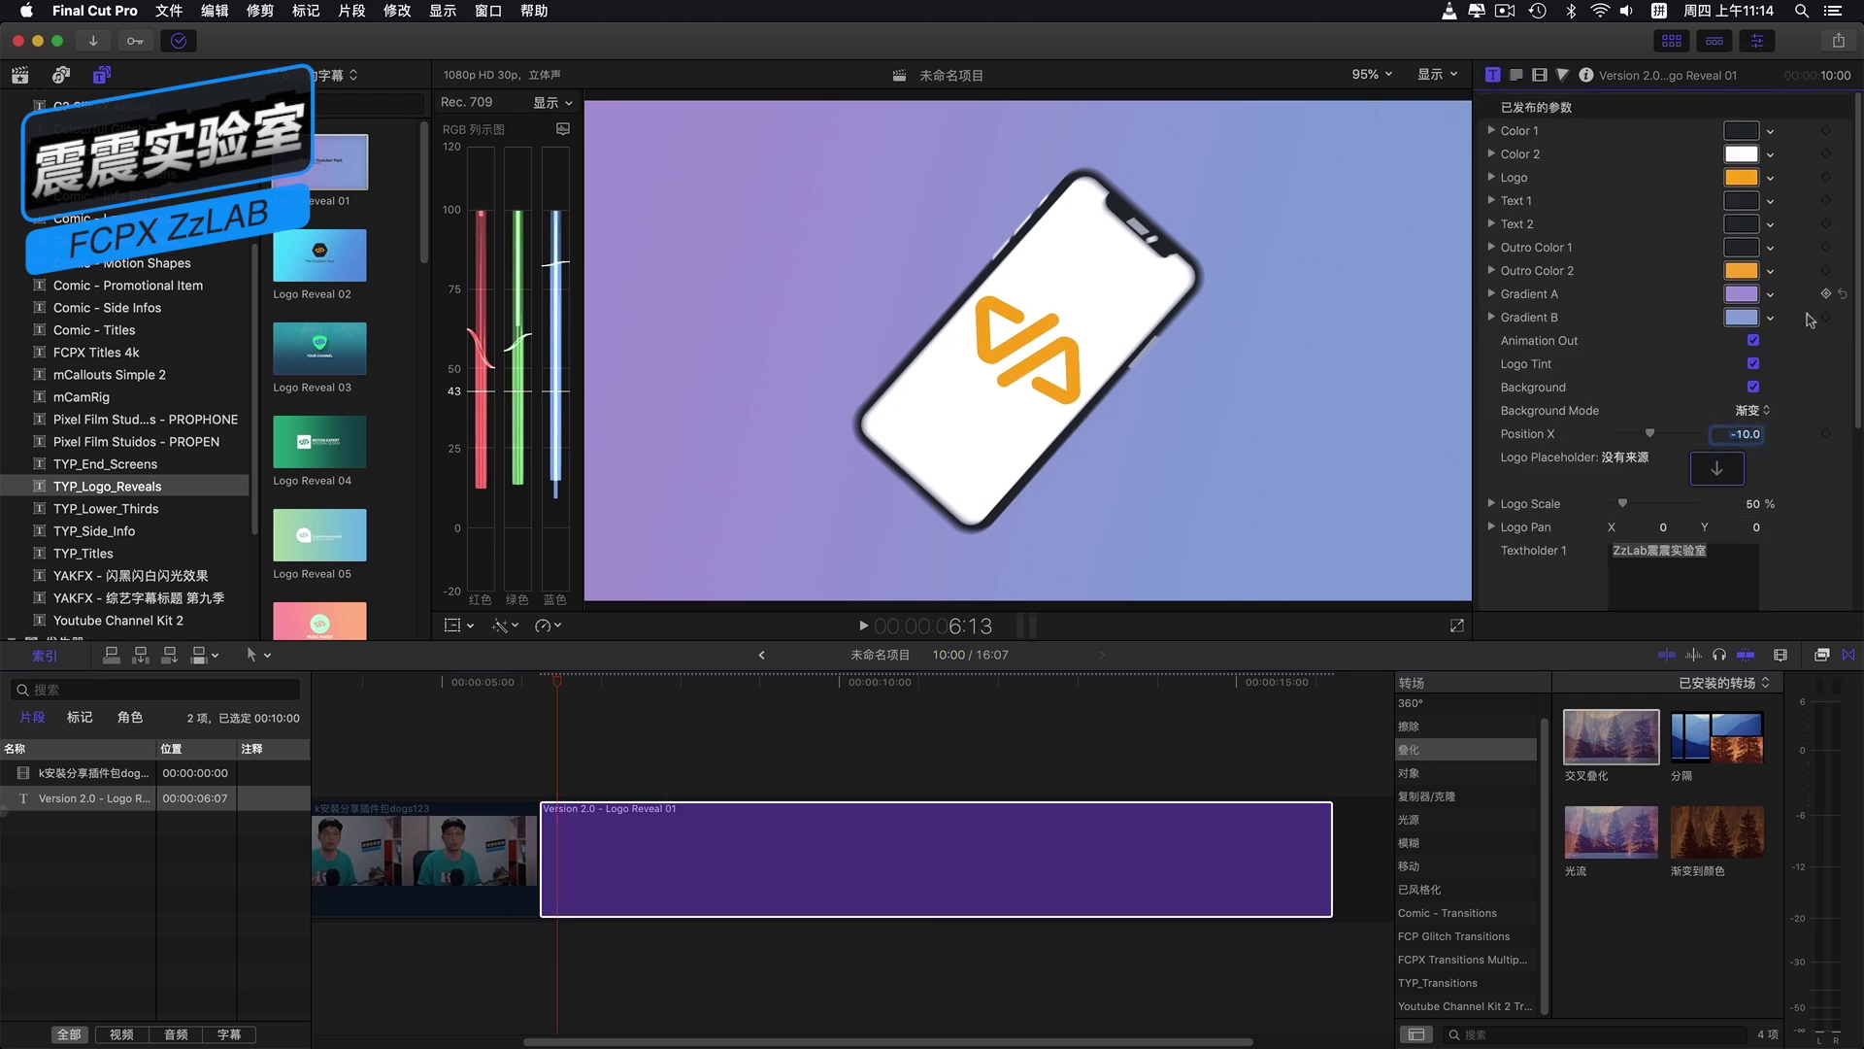
pyautogui.scroll(-2, 1811, 320)
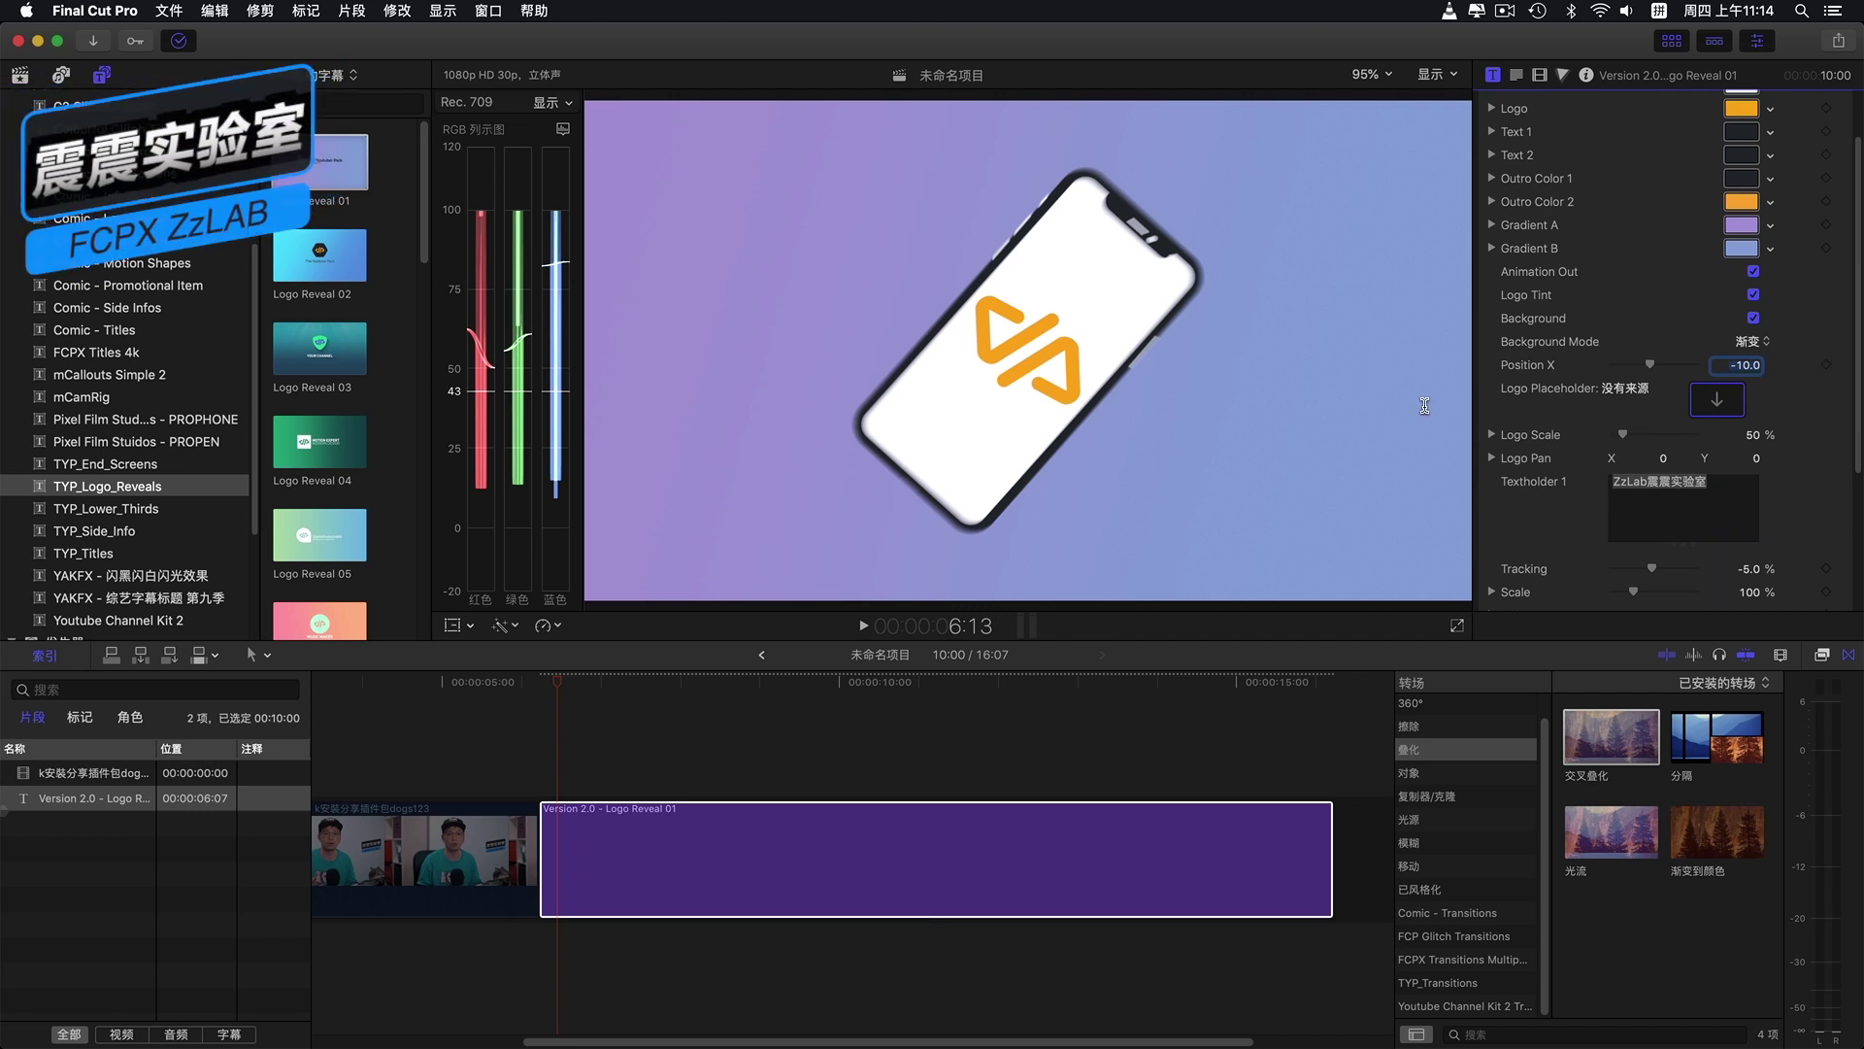
# Step: Fill the Logo Placeholder with the talking-head clip and turn off Logo Tint
pyautogui.click(1720, 403)
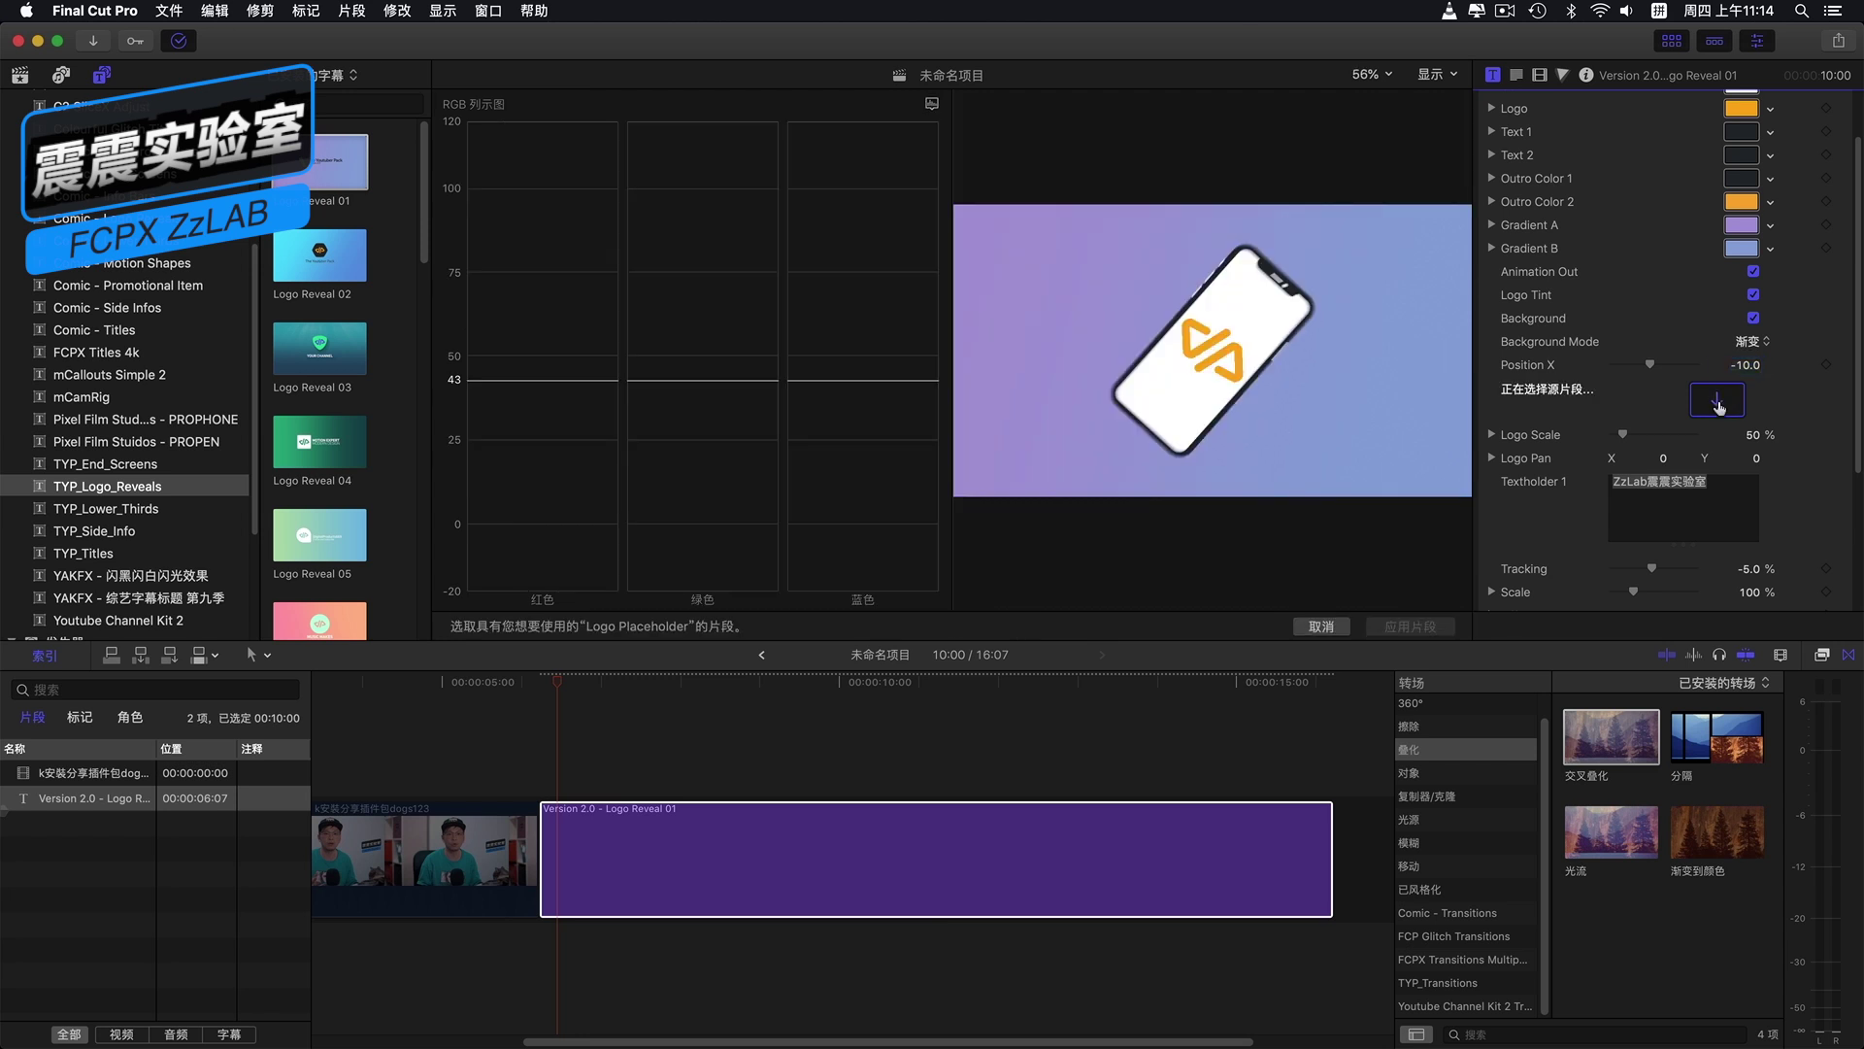
pyautogui.click(706, 727)
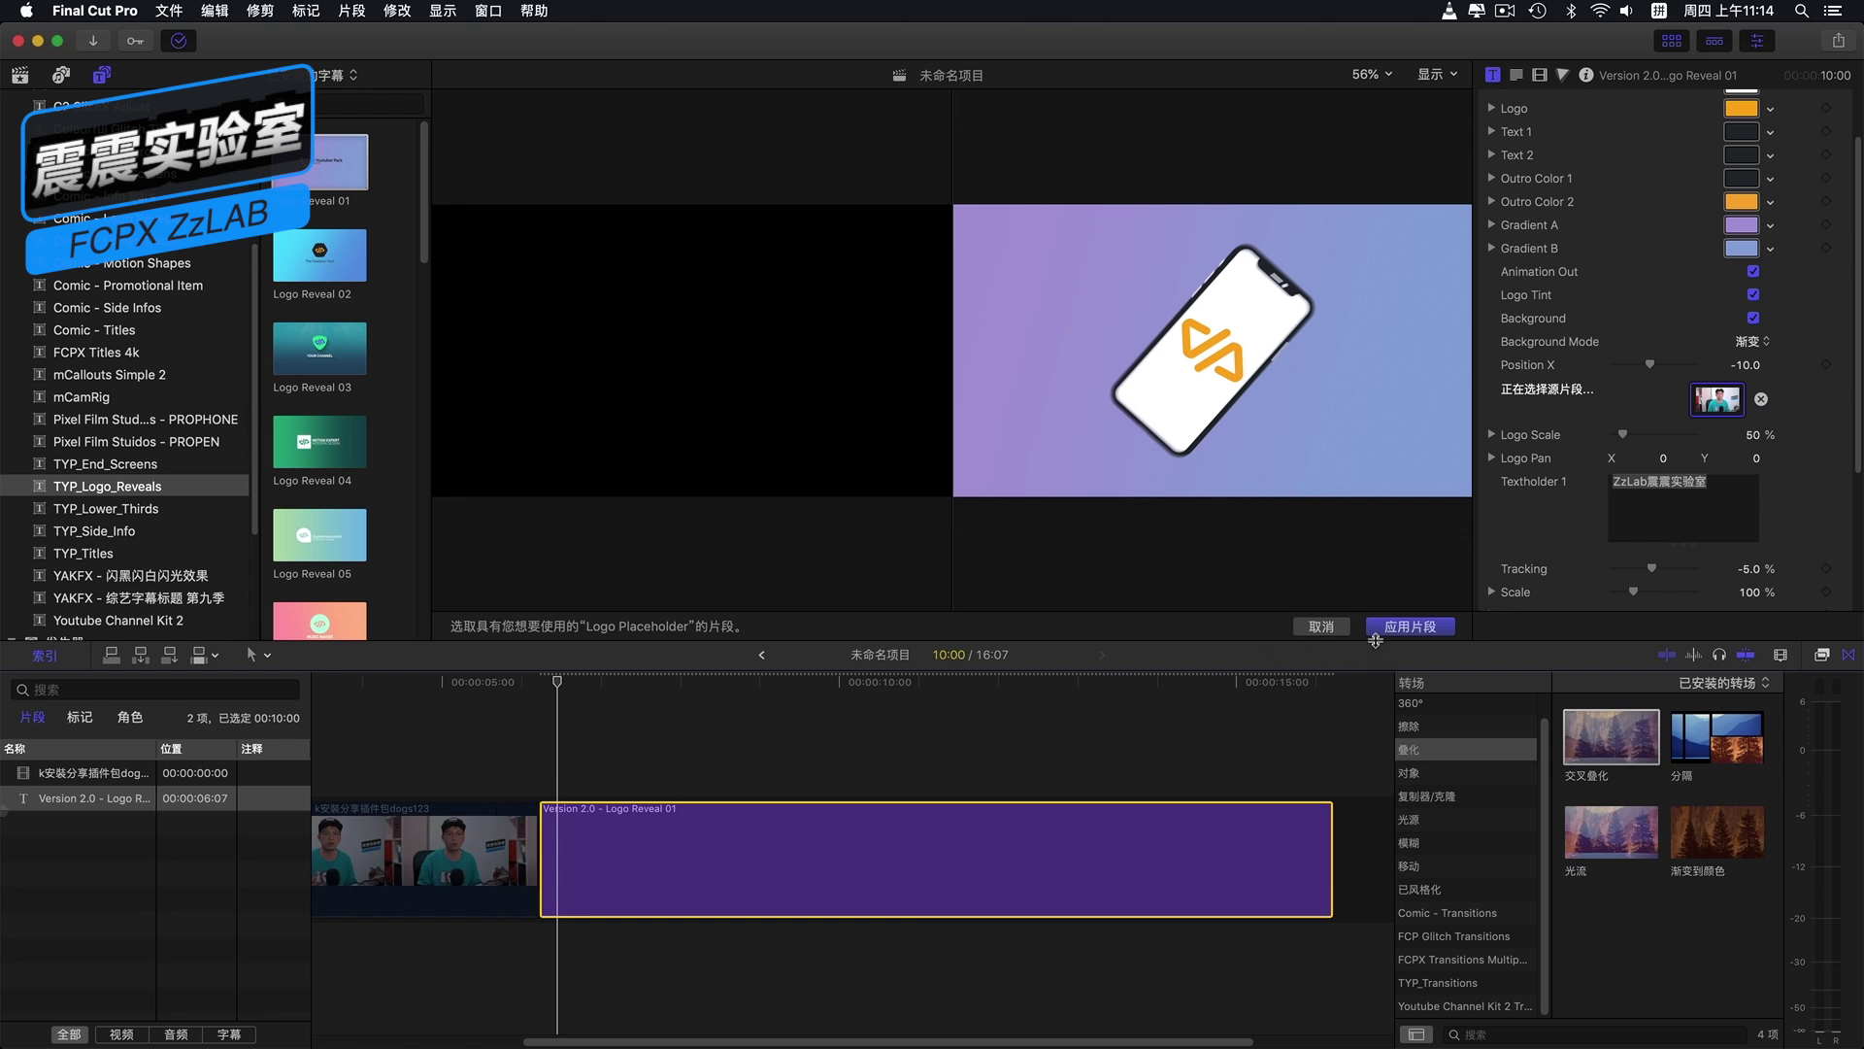
pyautogui.click(1384, 629)
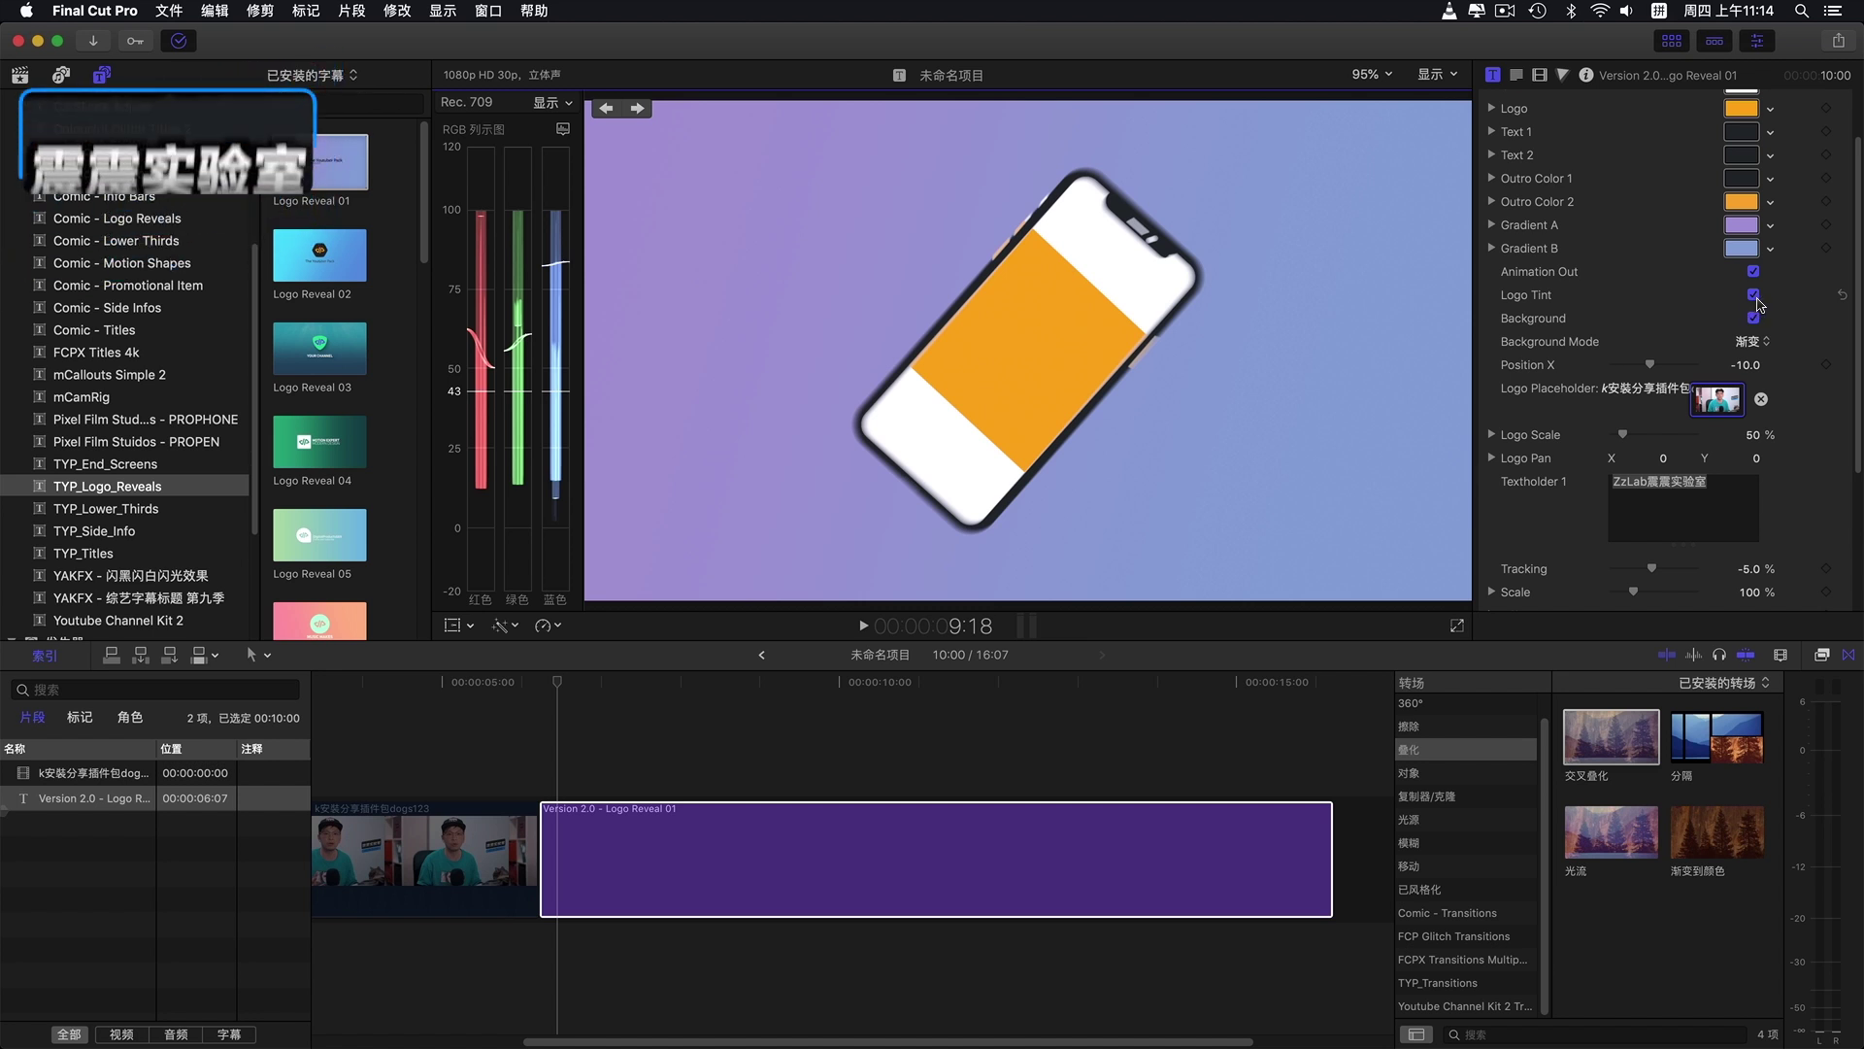
pyautogui.click(1755, 296)
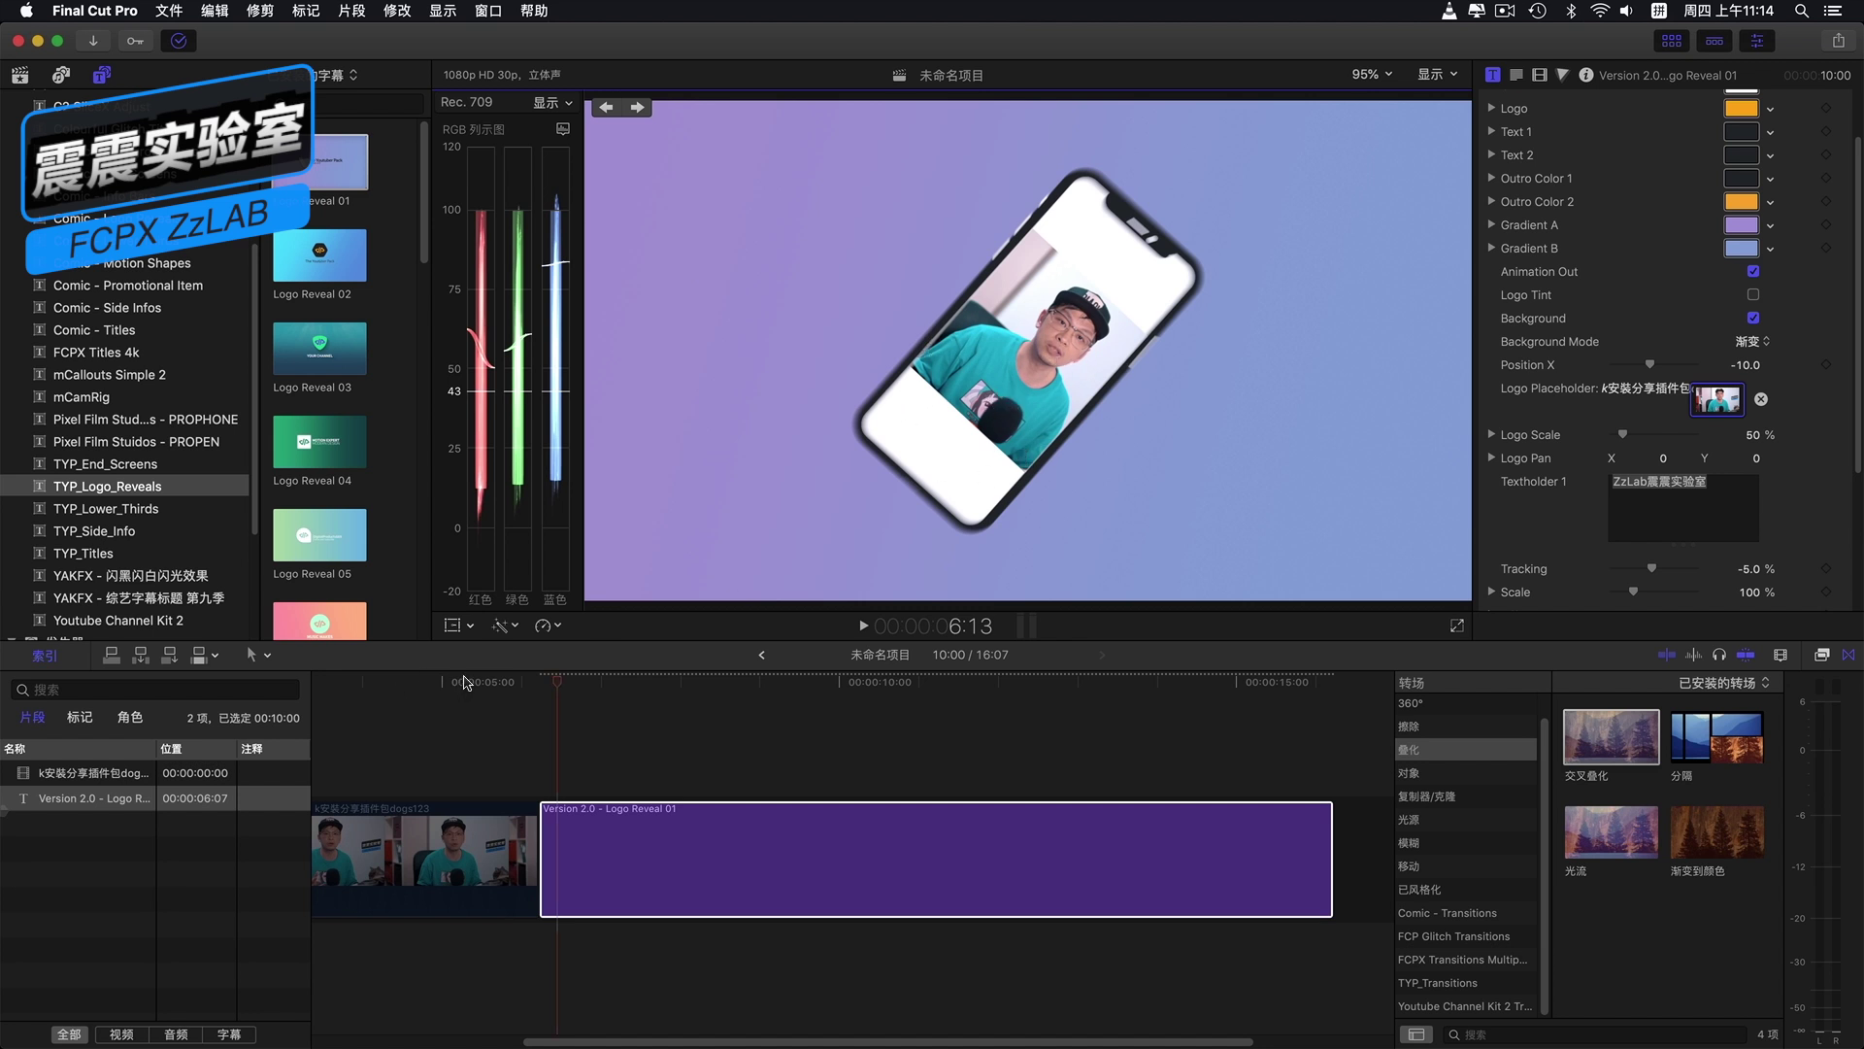
pyautogui.moveTo(465, 683)
pyautogui.mouseDown()
pyautogui.moveTo(315, 687)
pyautogui.moveTo(710, 680)
pyautogui.moveTo(402, 719)
pyautogui.mouseUp()
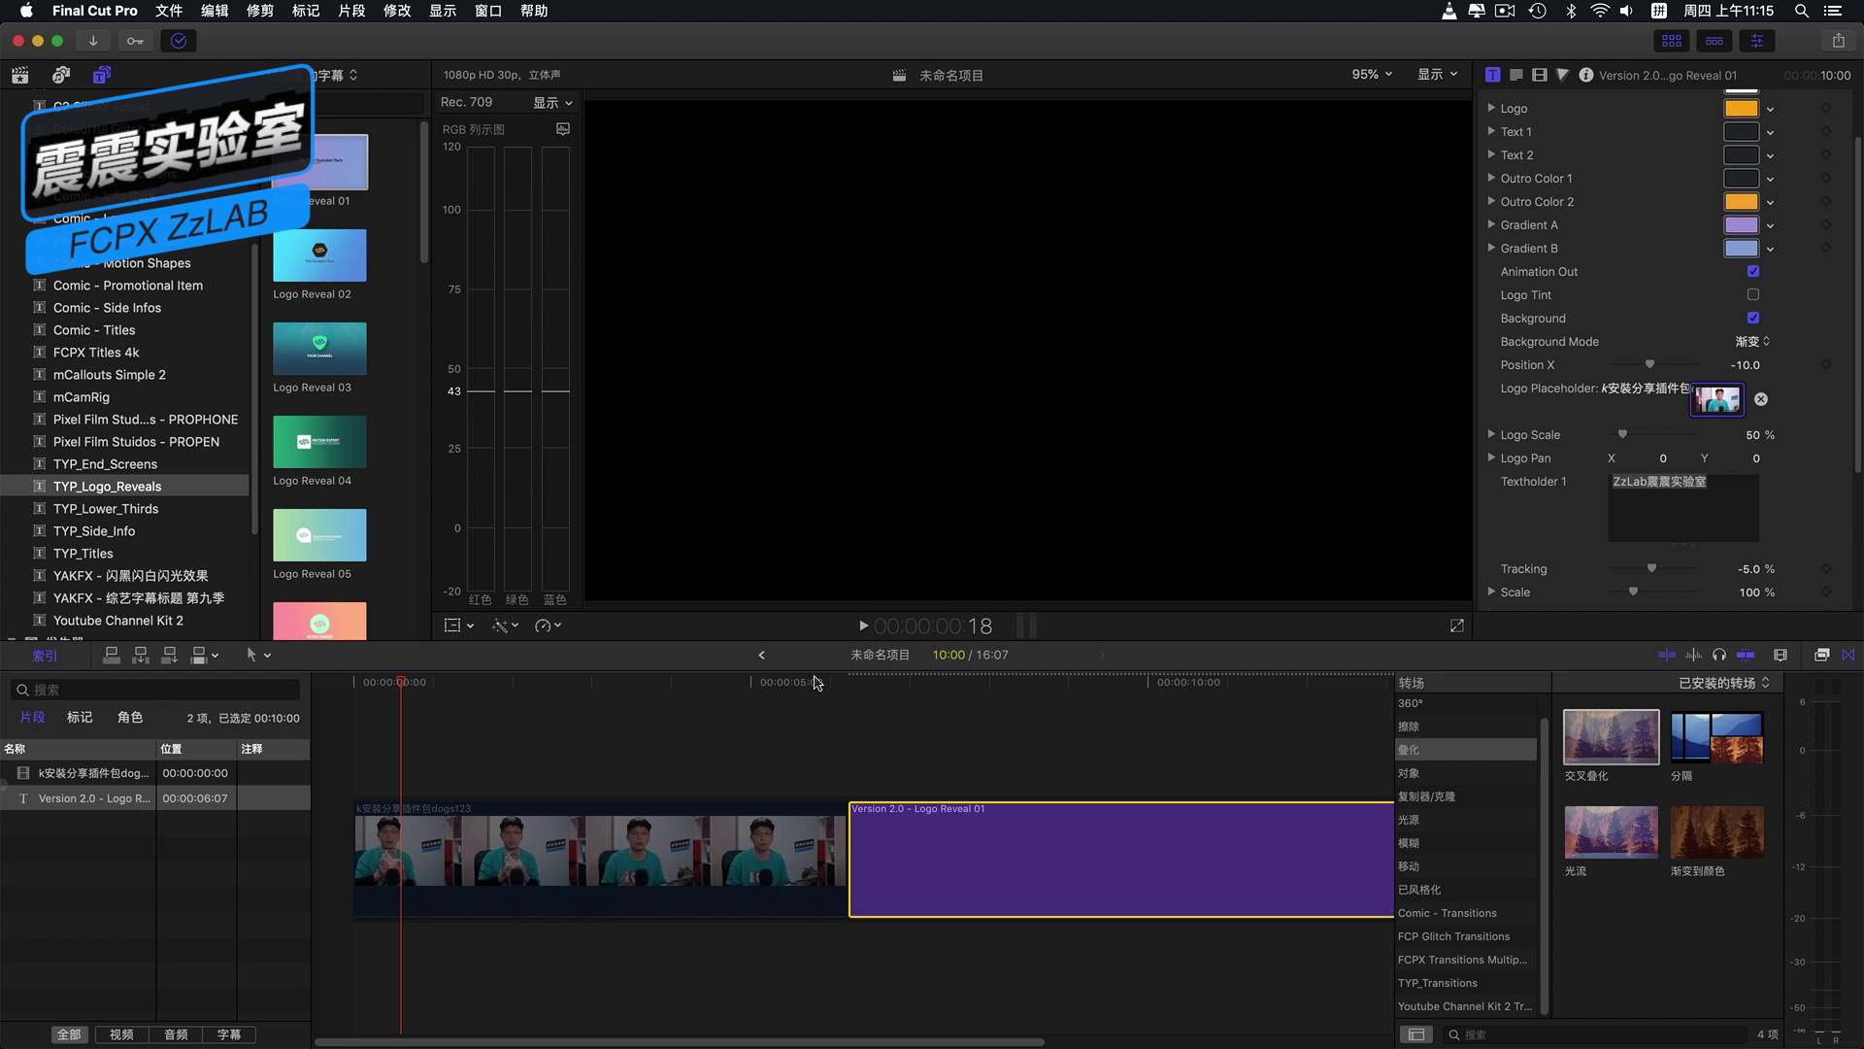
# Step: Trim the talking-head clip's end back to about 2:01 so Logo Reveal 01 follows it
pyautogui.click(624, 833)
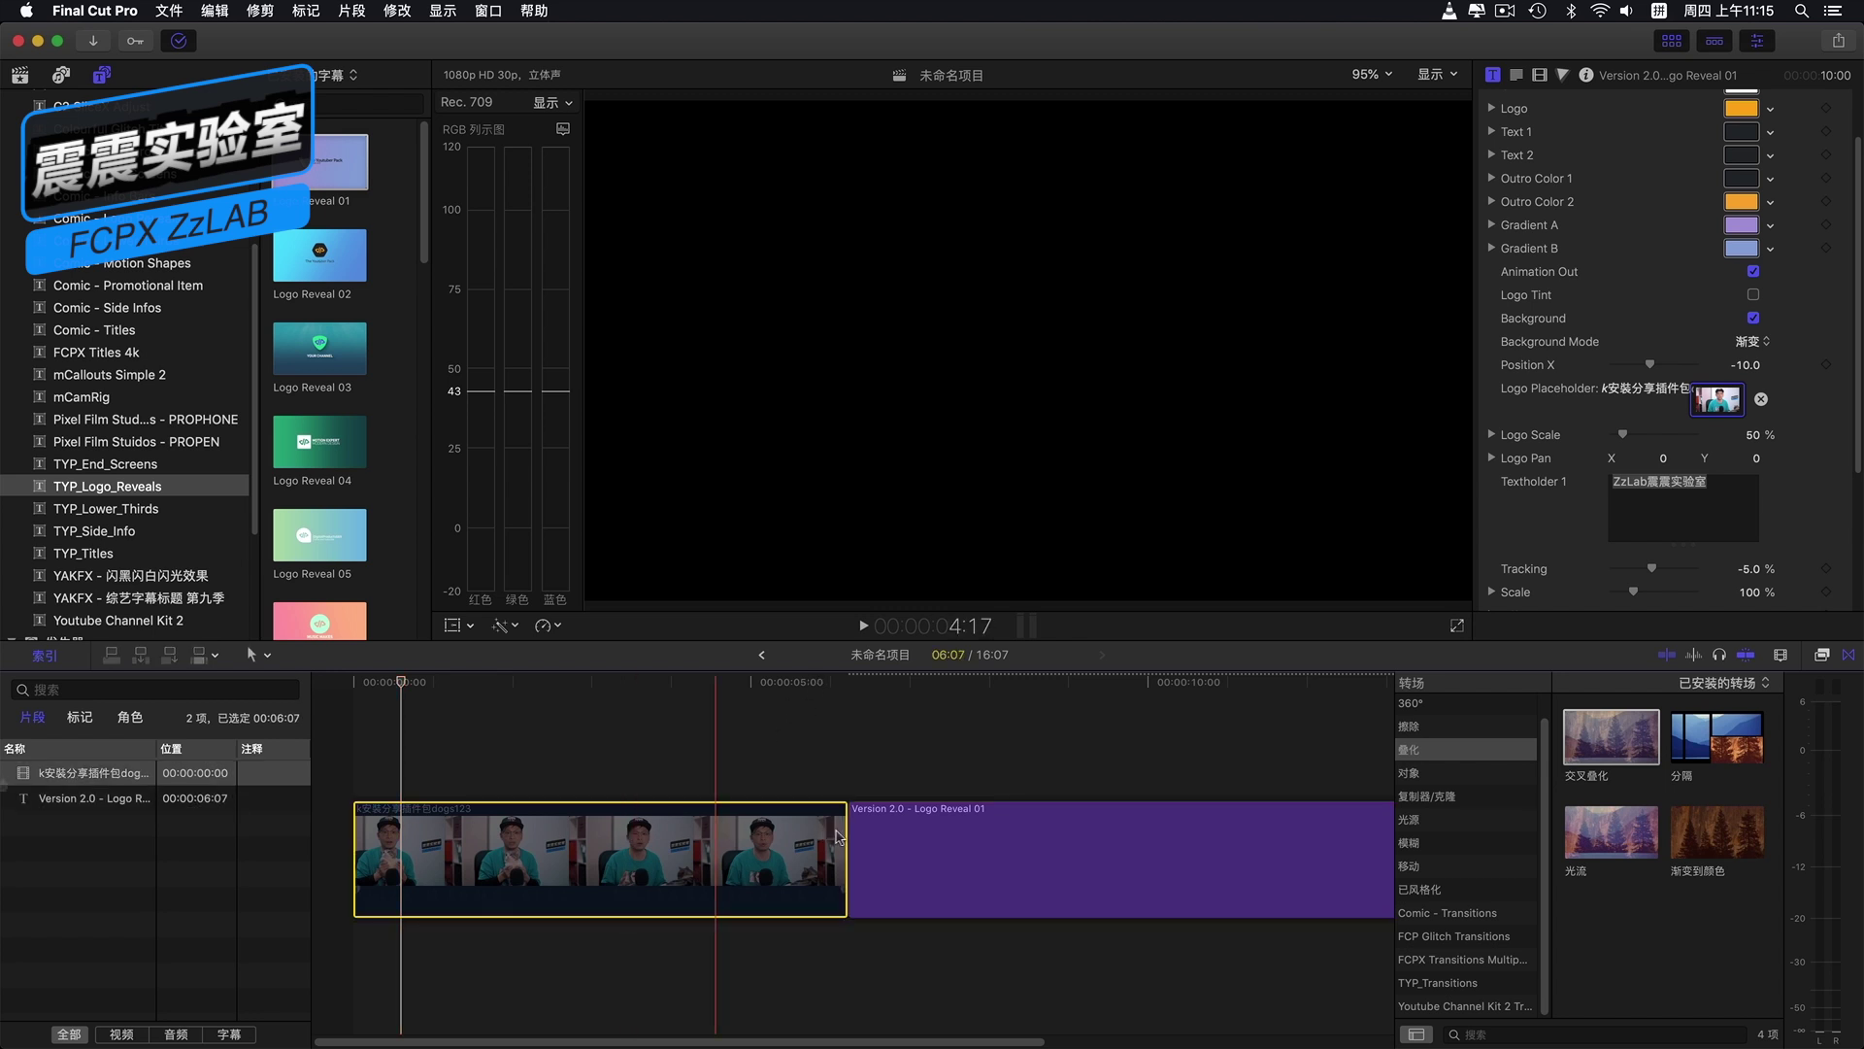
pyautogui.click(842, 830)
pyautogui.moveTo(842, 830); pyautogui.dragTo(512, 847)
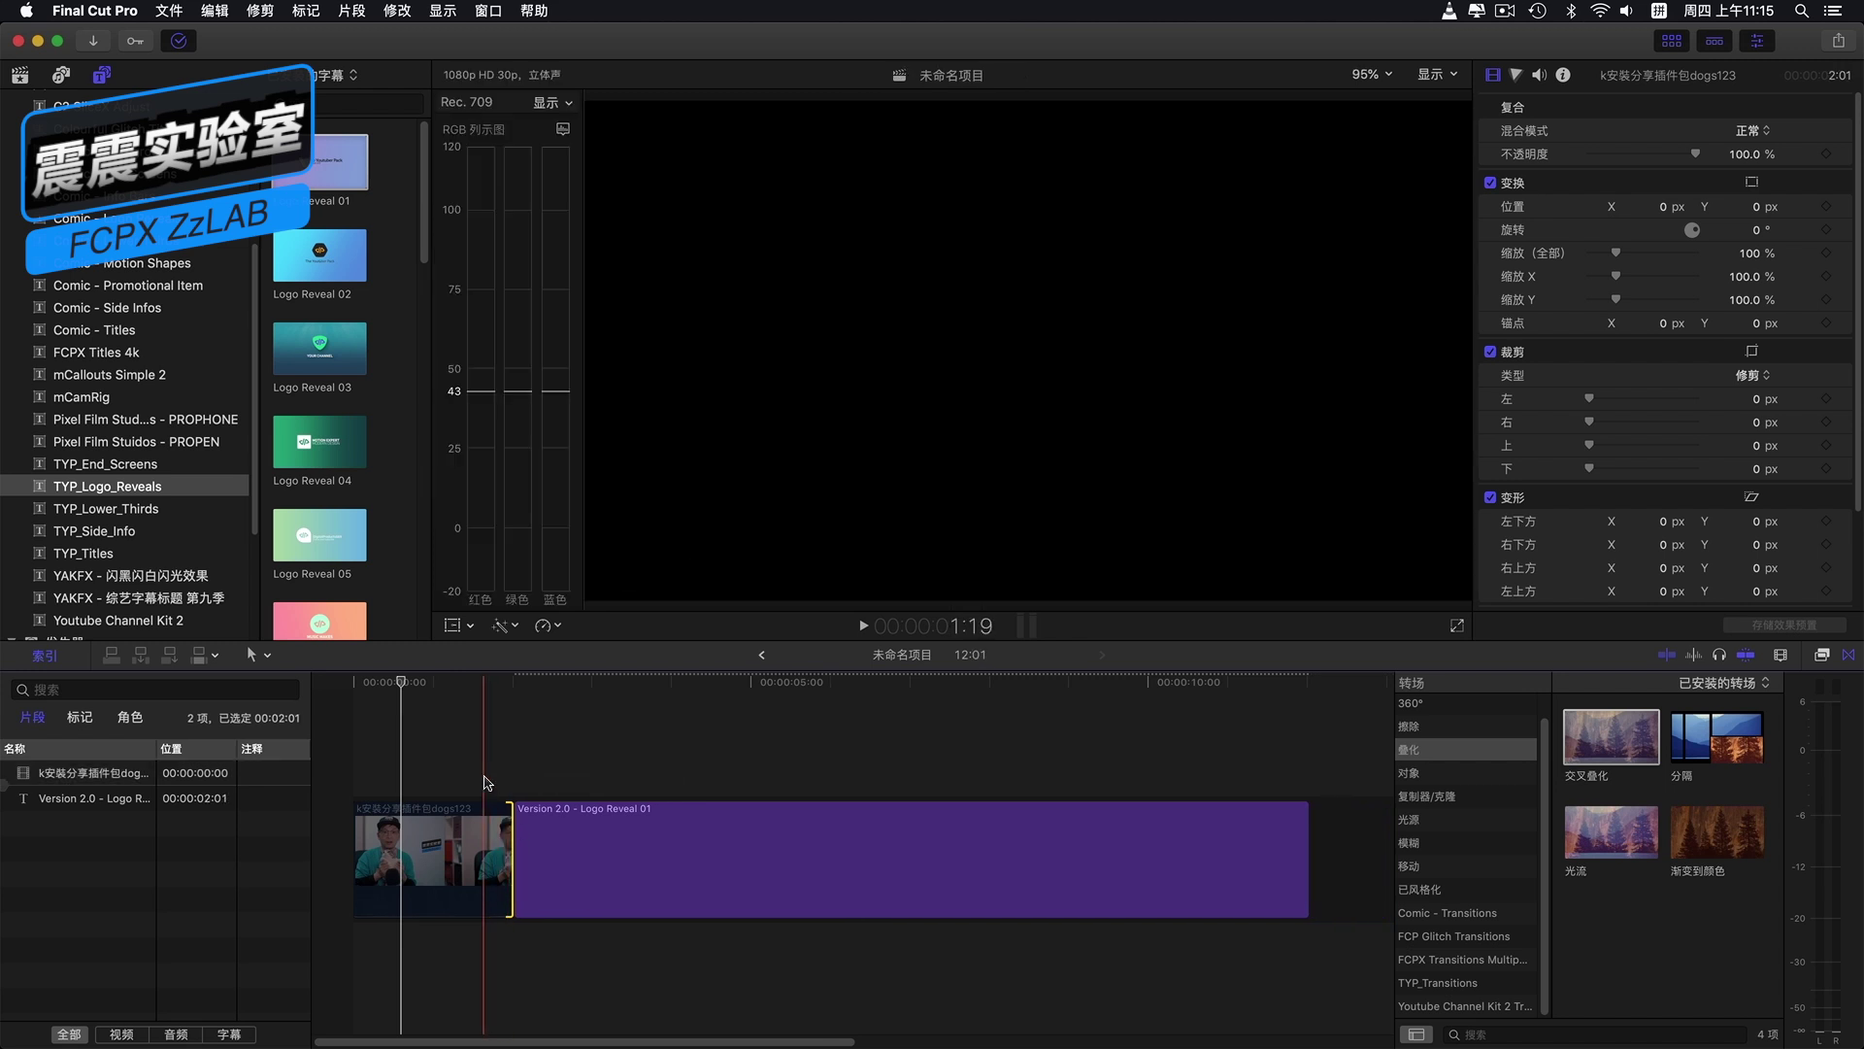
pyautogui.click(480, 832)
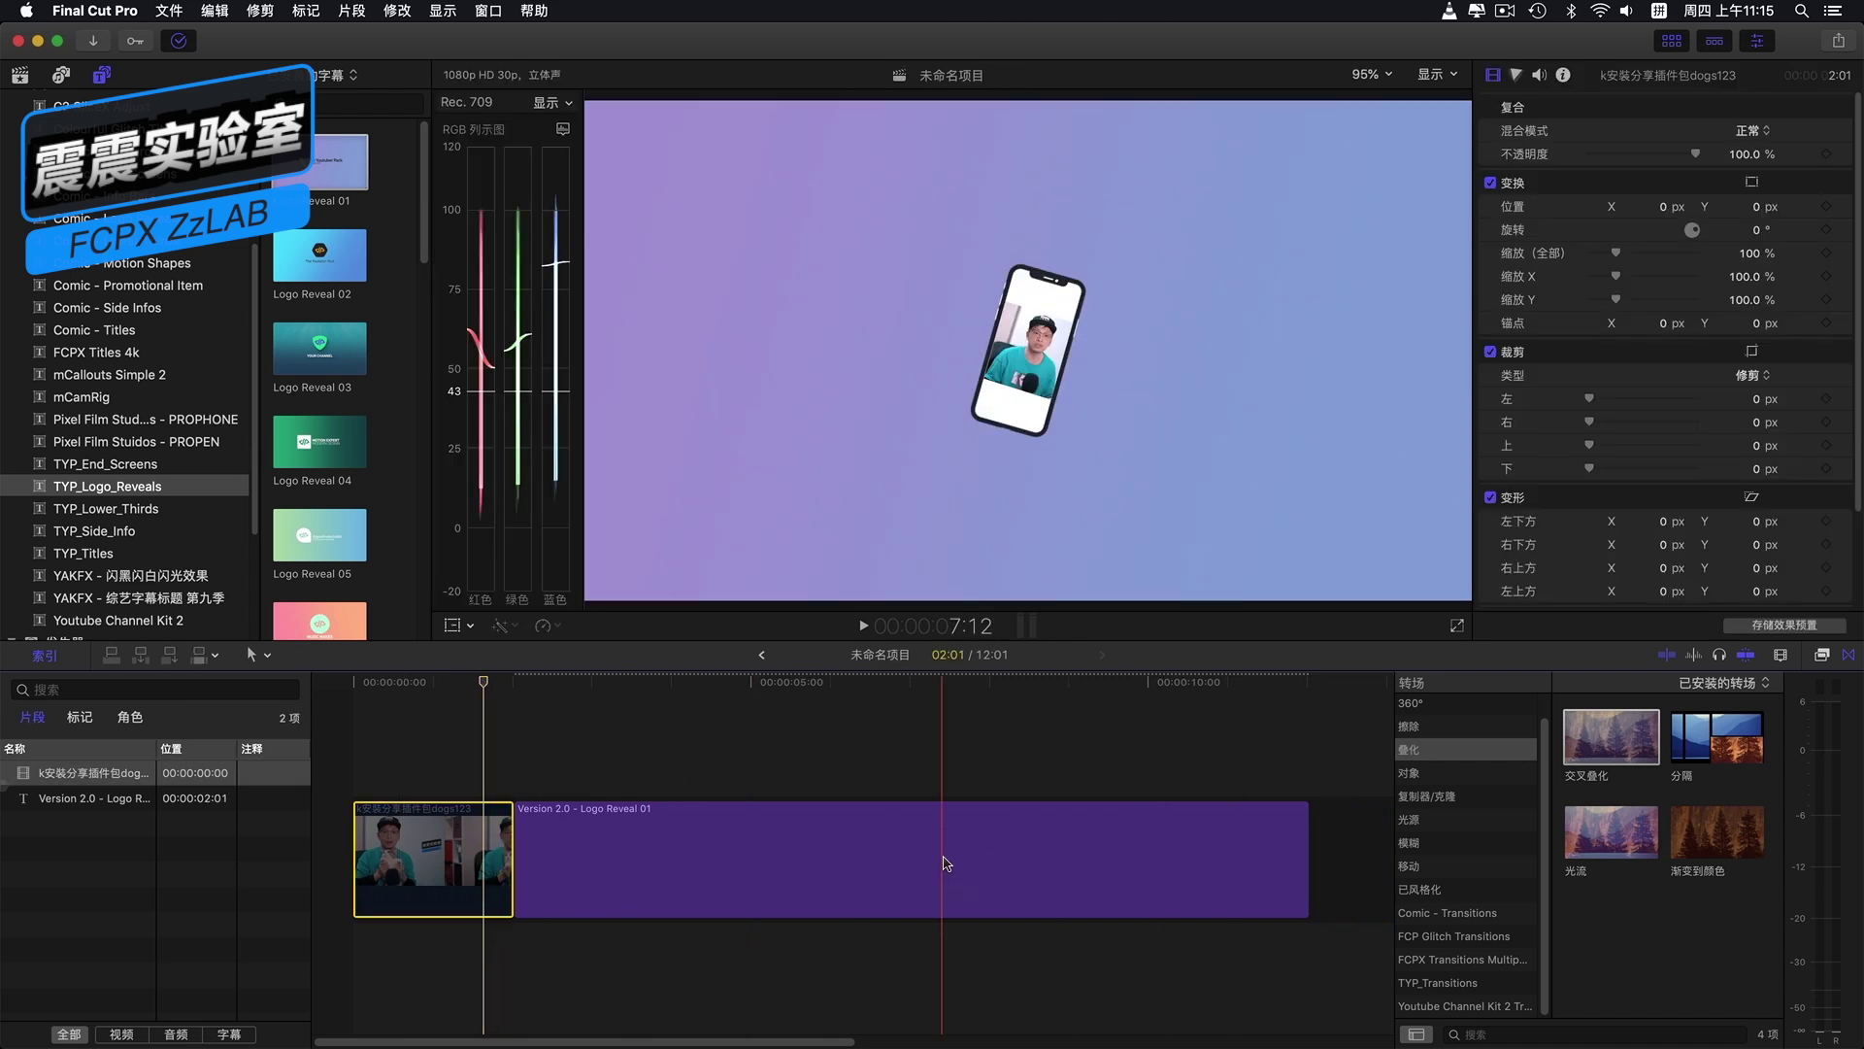
pyautogui.click(946, 845)
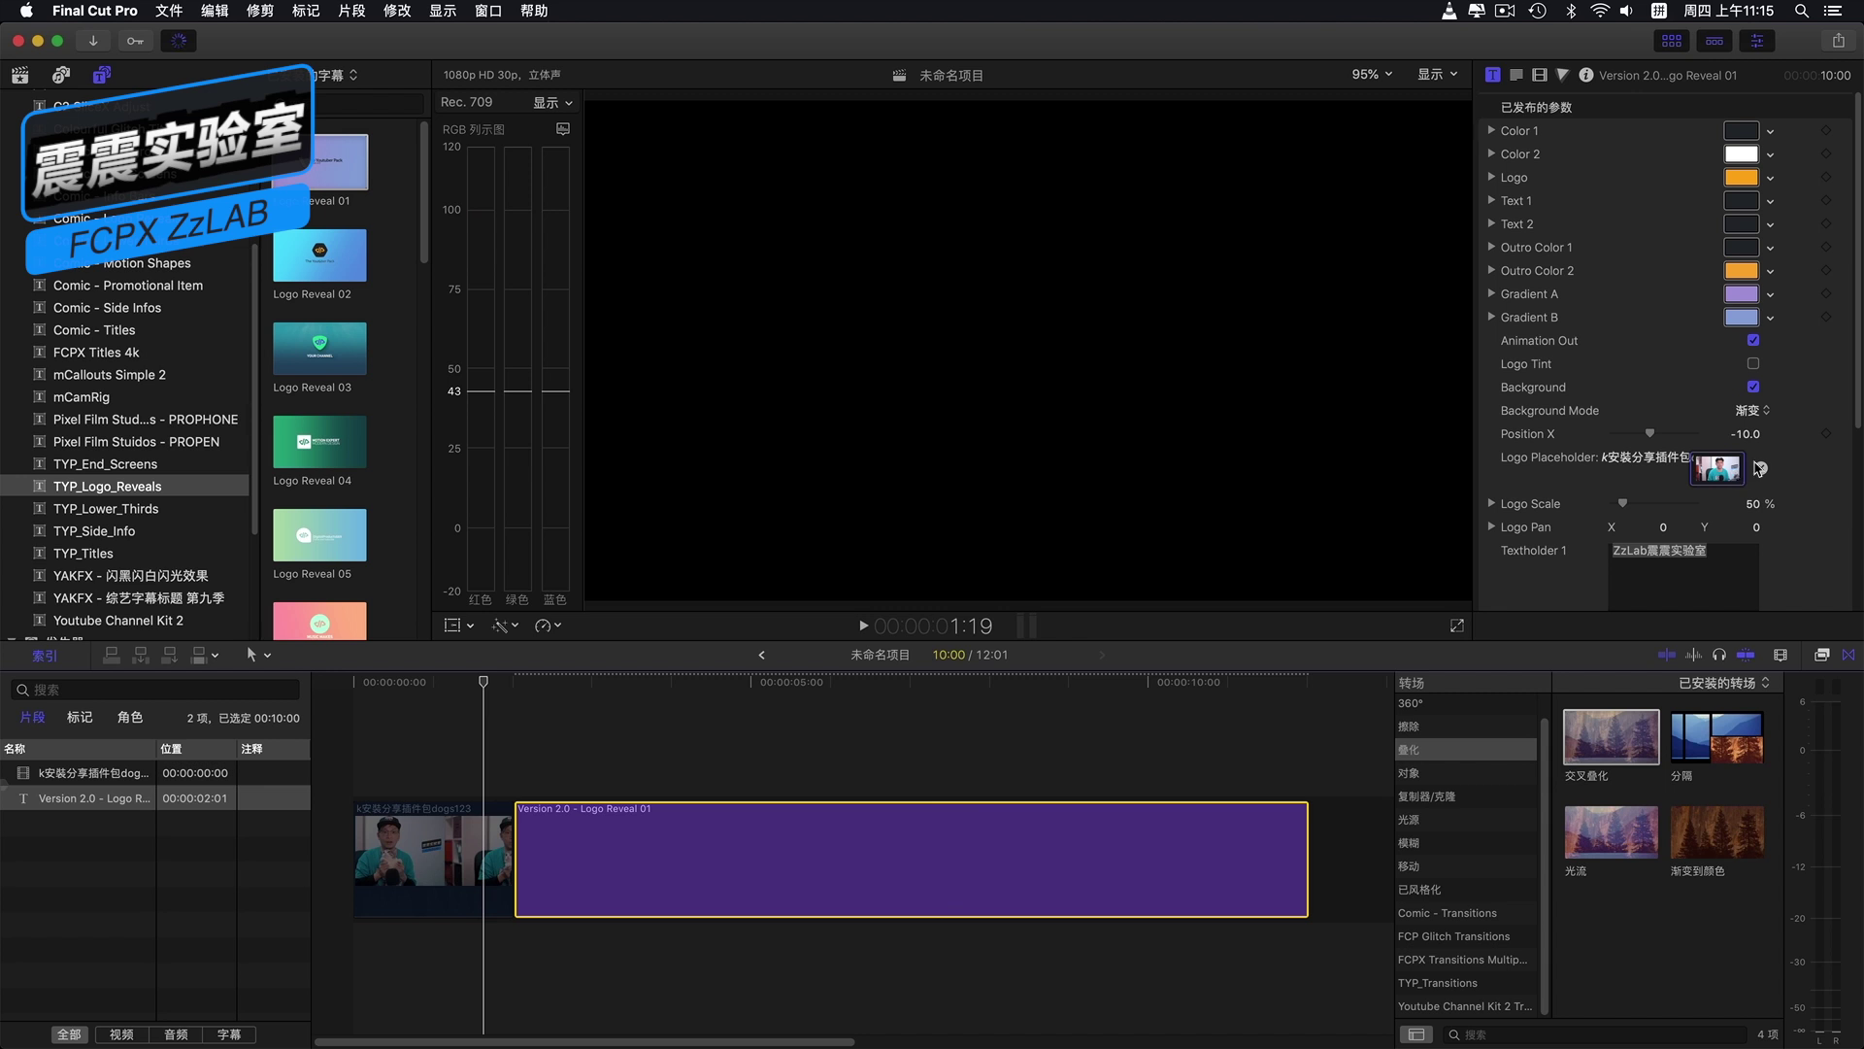
# Step: Reapply the shortened talking-head clip to the Logo Placeholder and preview earlier reveal frames
pyautogui.click(1719, 470)
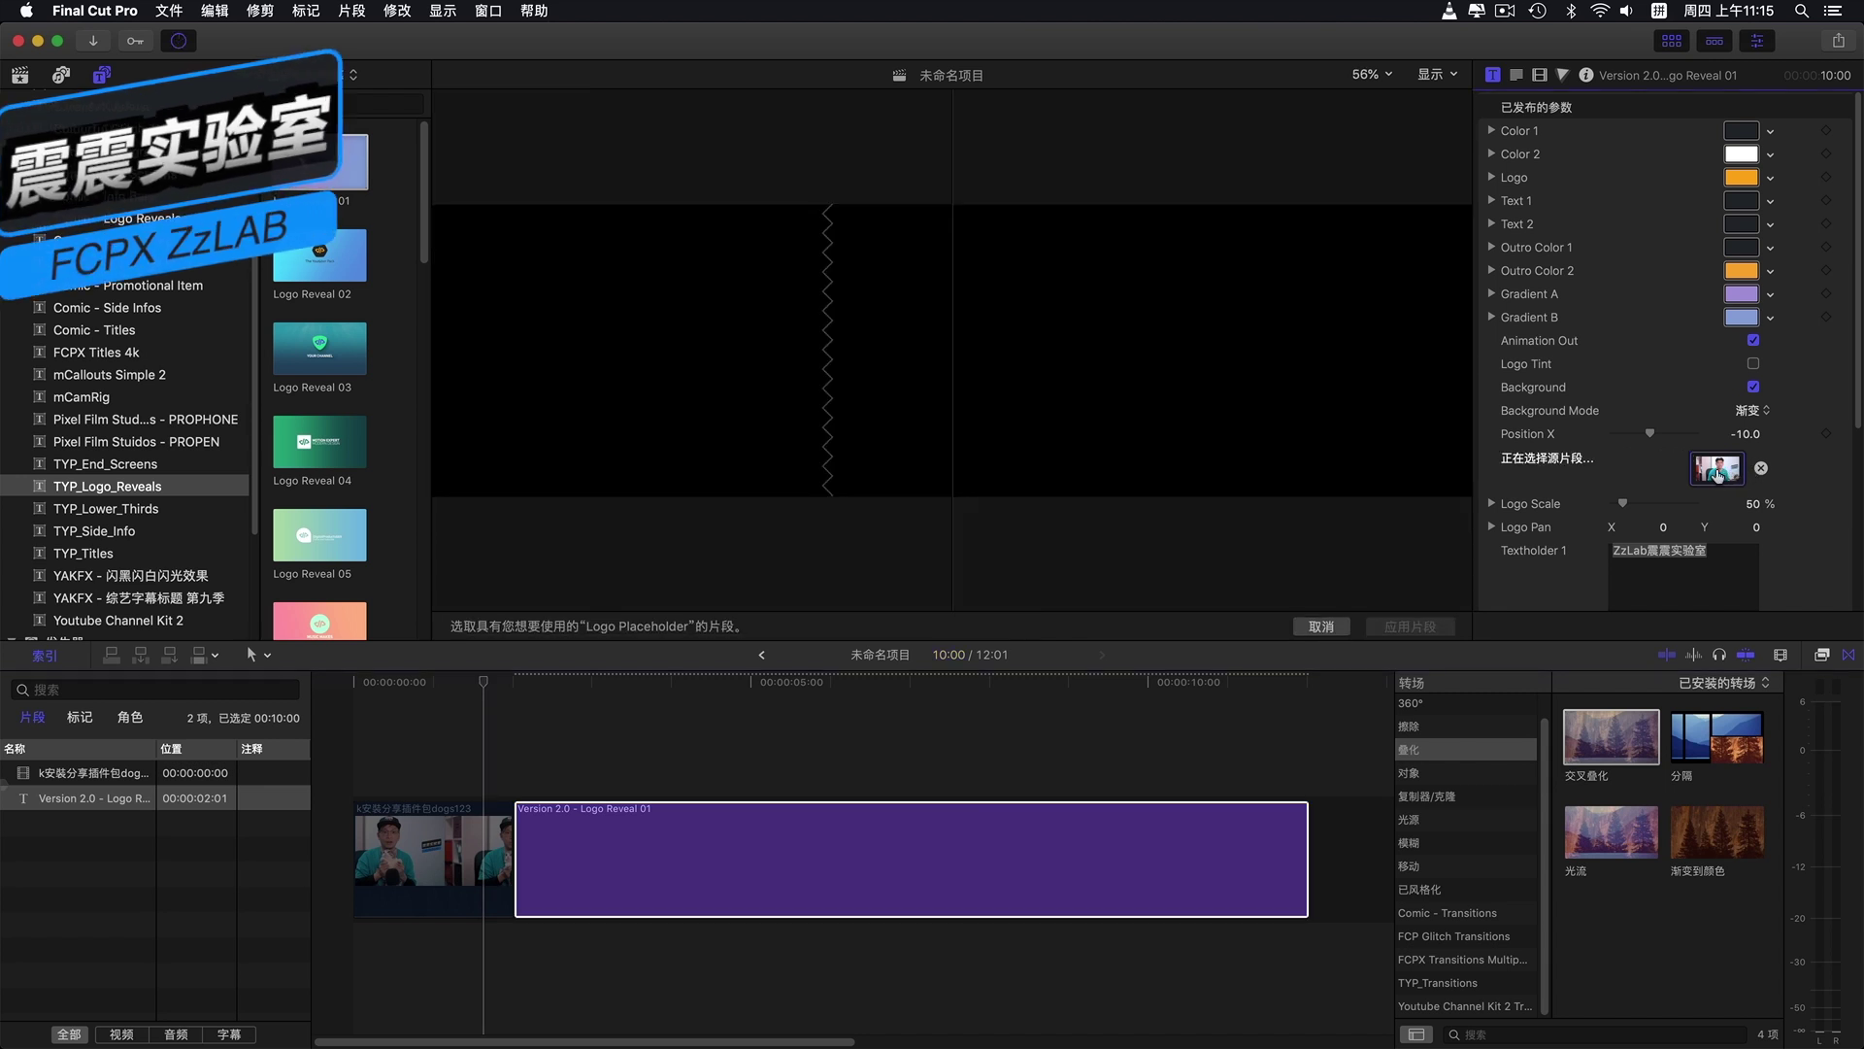
pyautogui.click(485, 837)
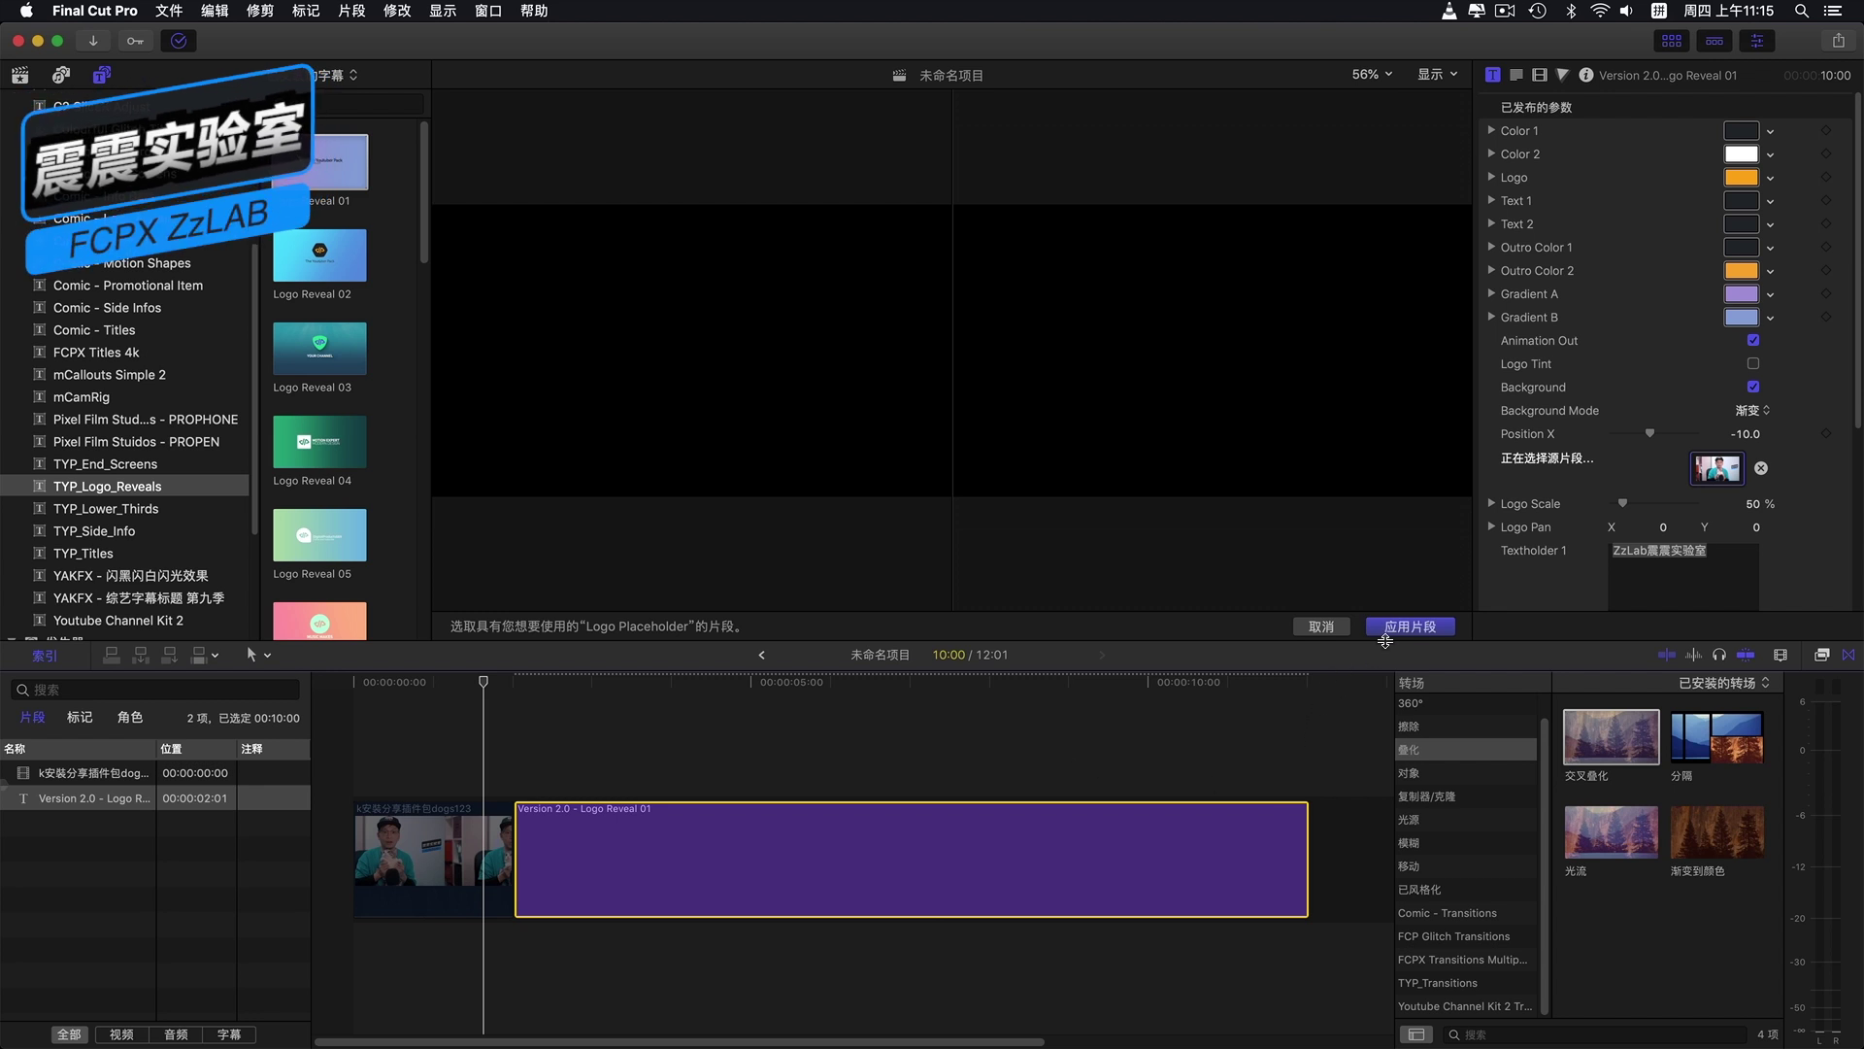
pyautogui.click(1388, 629)
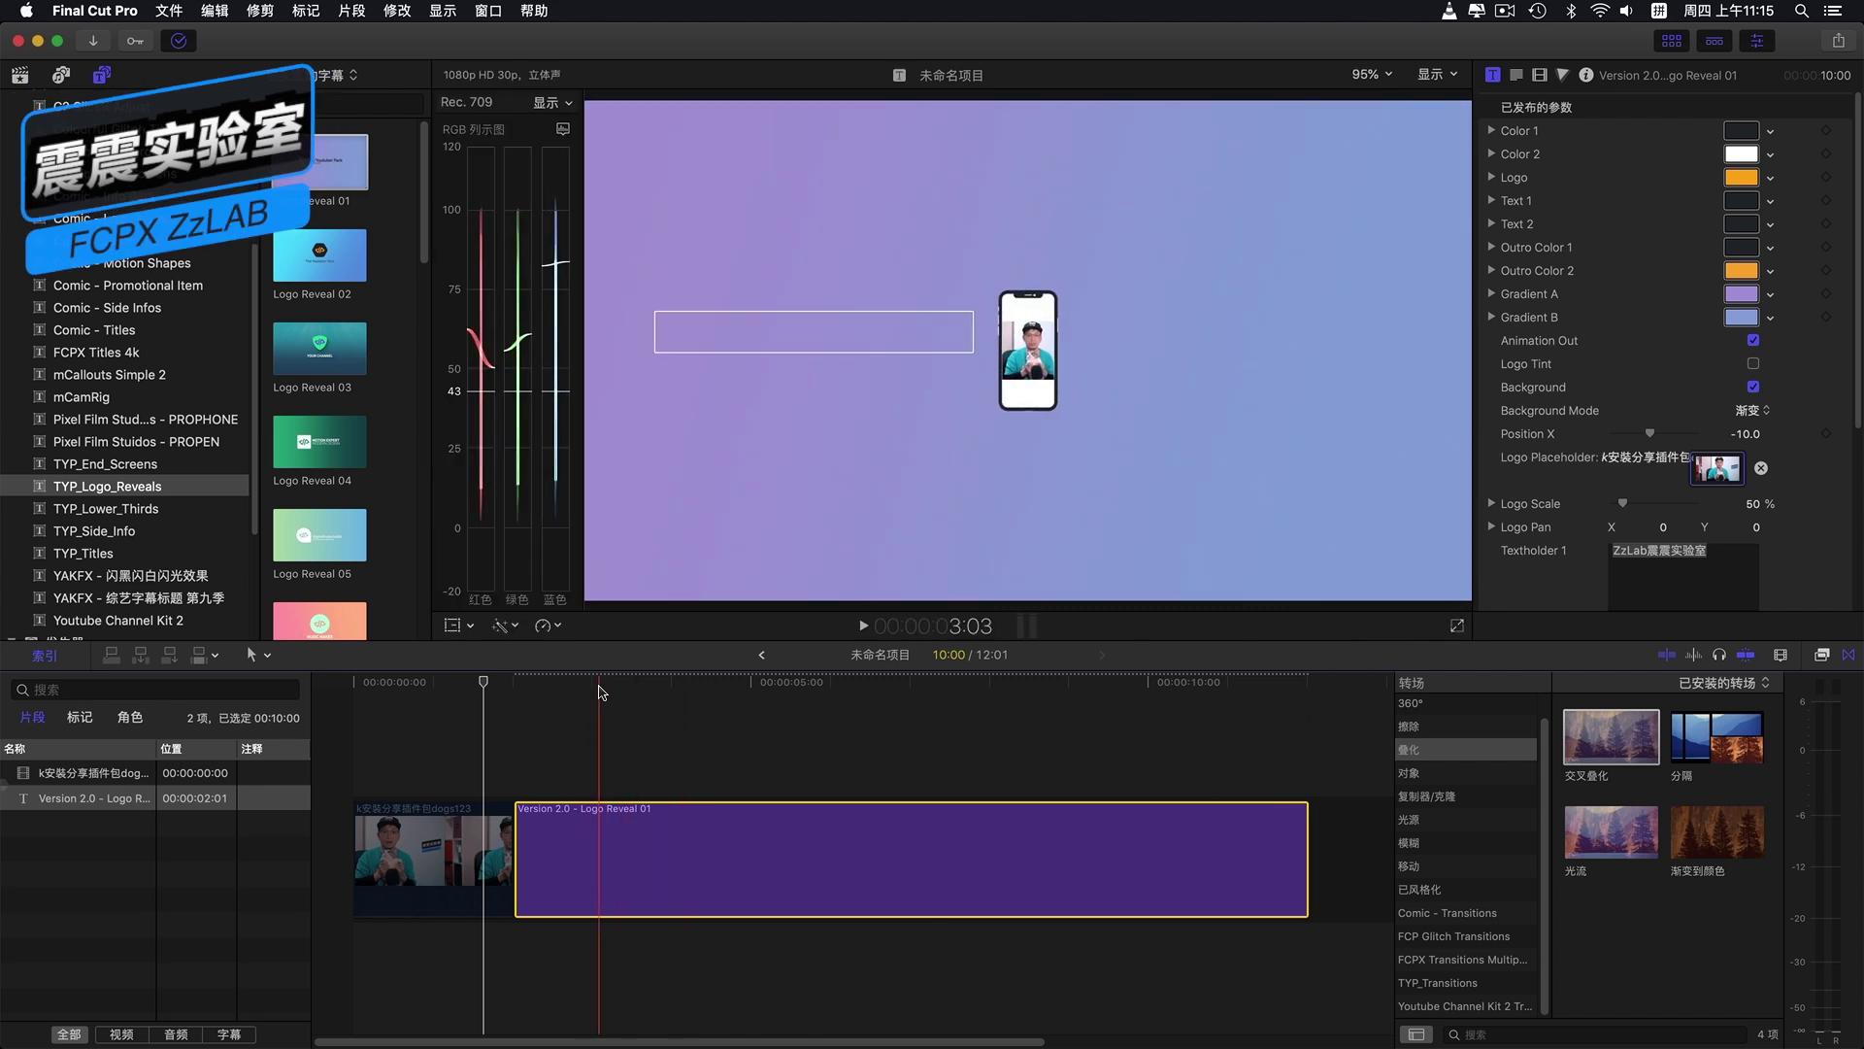
pyautogui.click(569, 692)
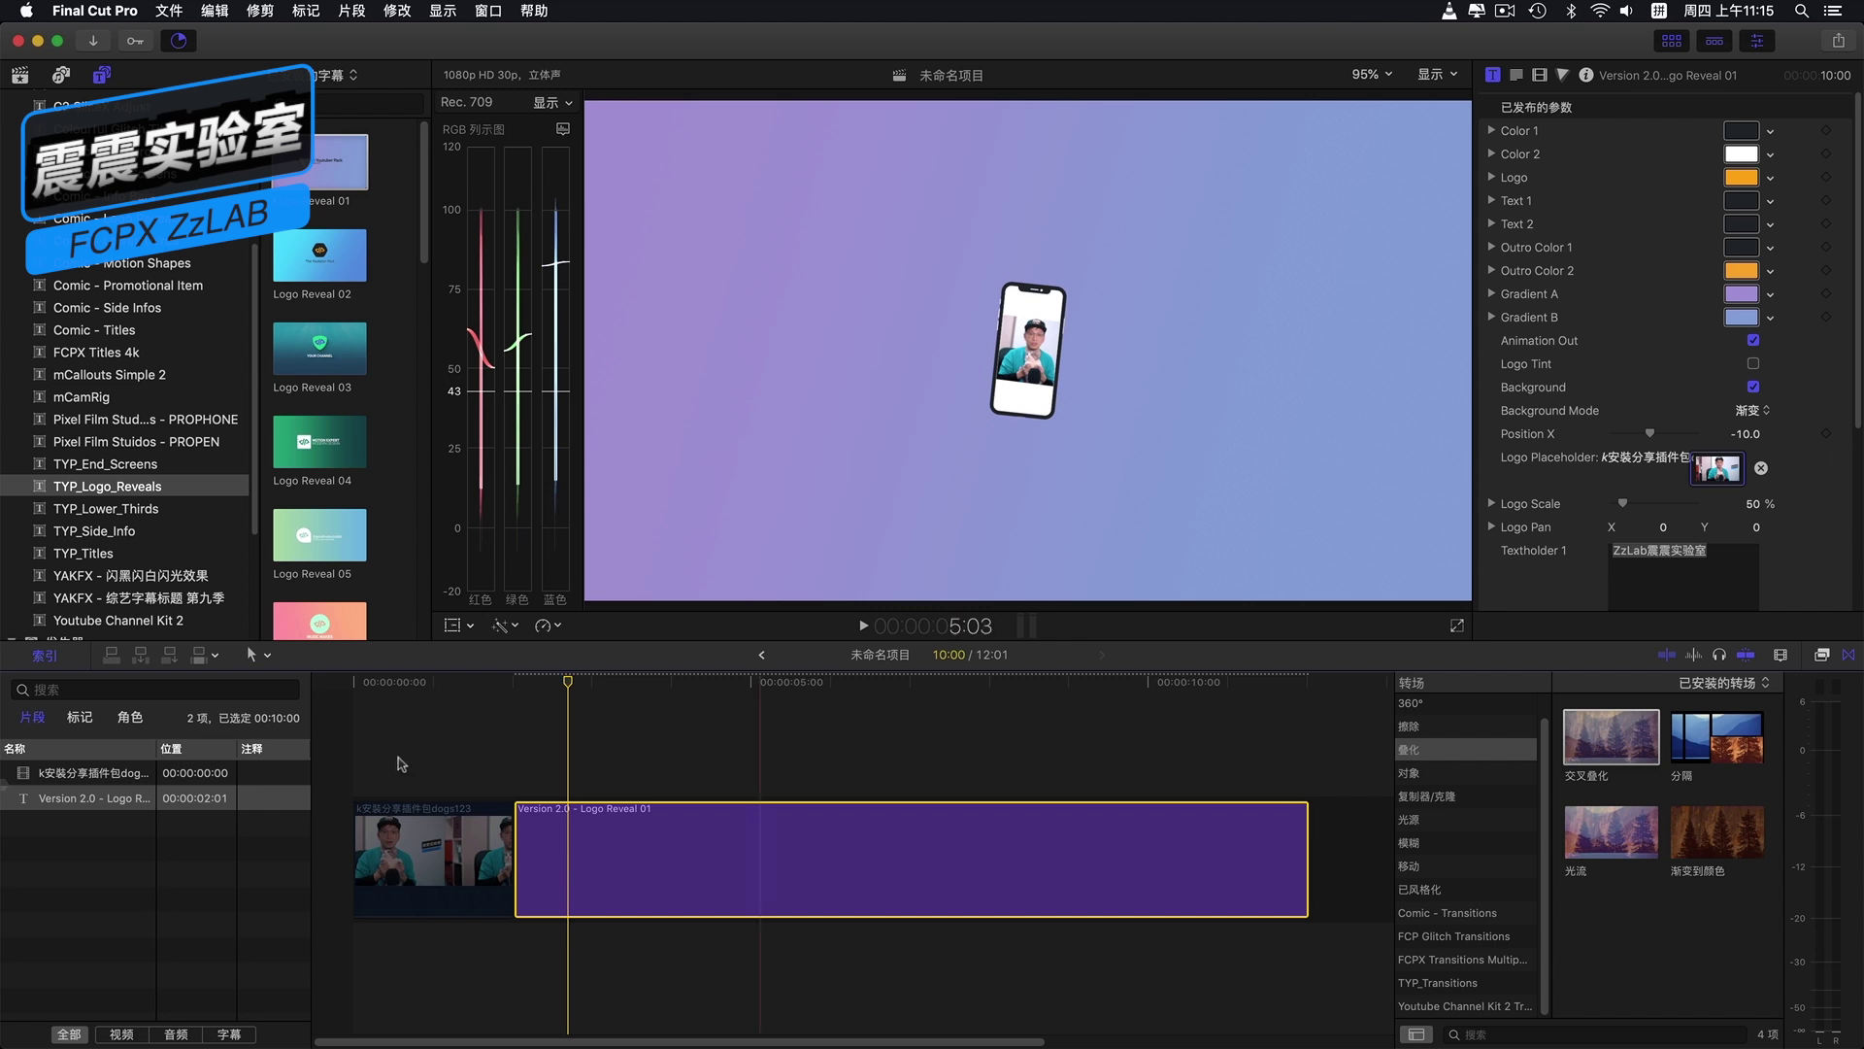
pyautogui.click(536, 680)
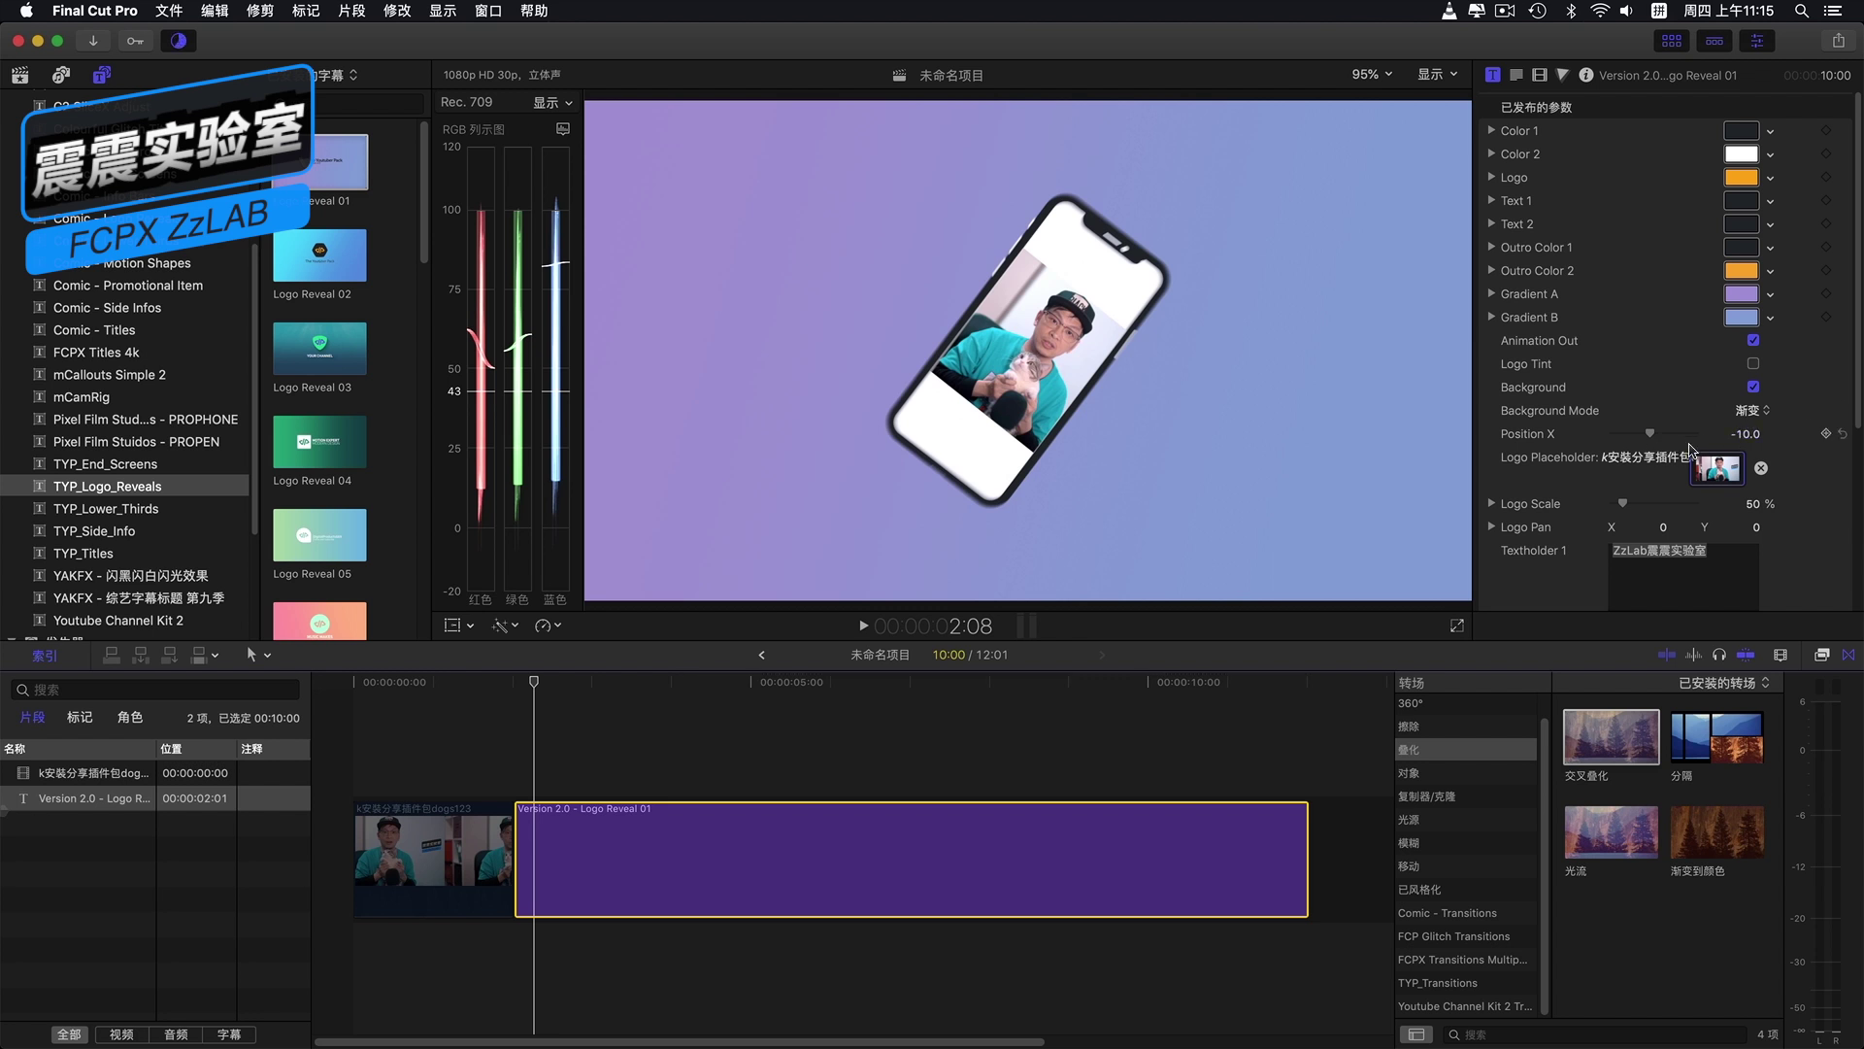
# Step: Raise Logo Scale to 92% and set Logo Pan to X -10.4, Y -5.4
pyautogui.scroll(-1, 1771, 524)
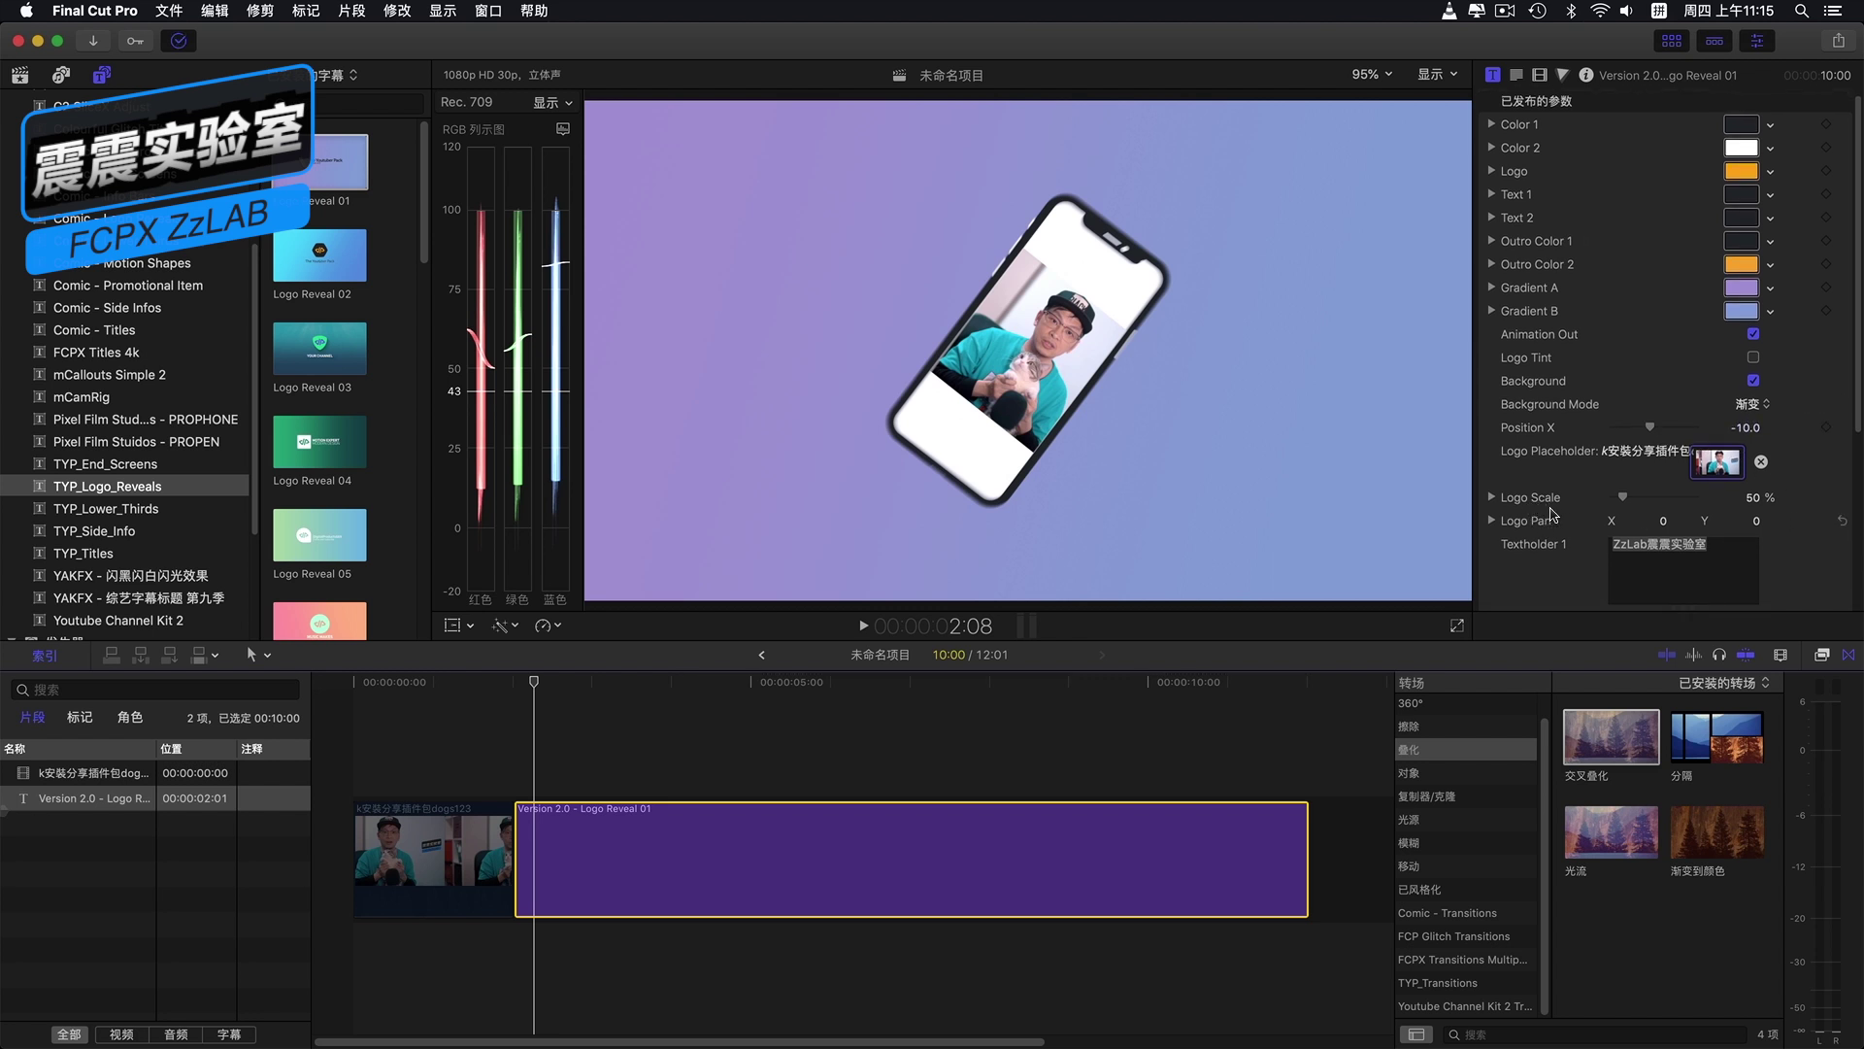
pyautogui.moveTo(1629, 498); pyautogui.dragTo(1632, 496)
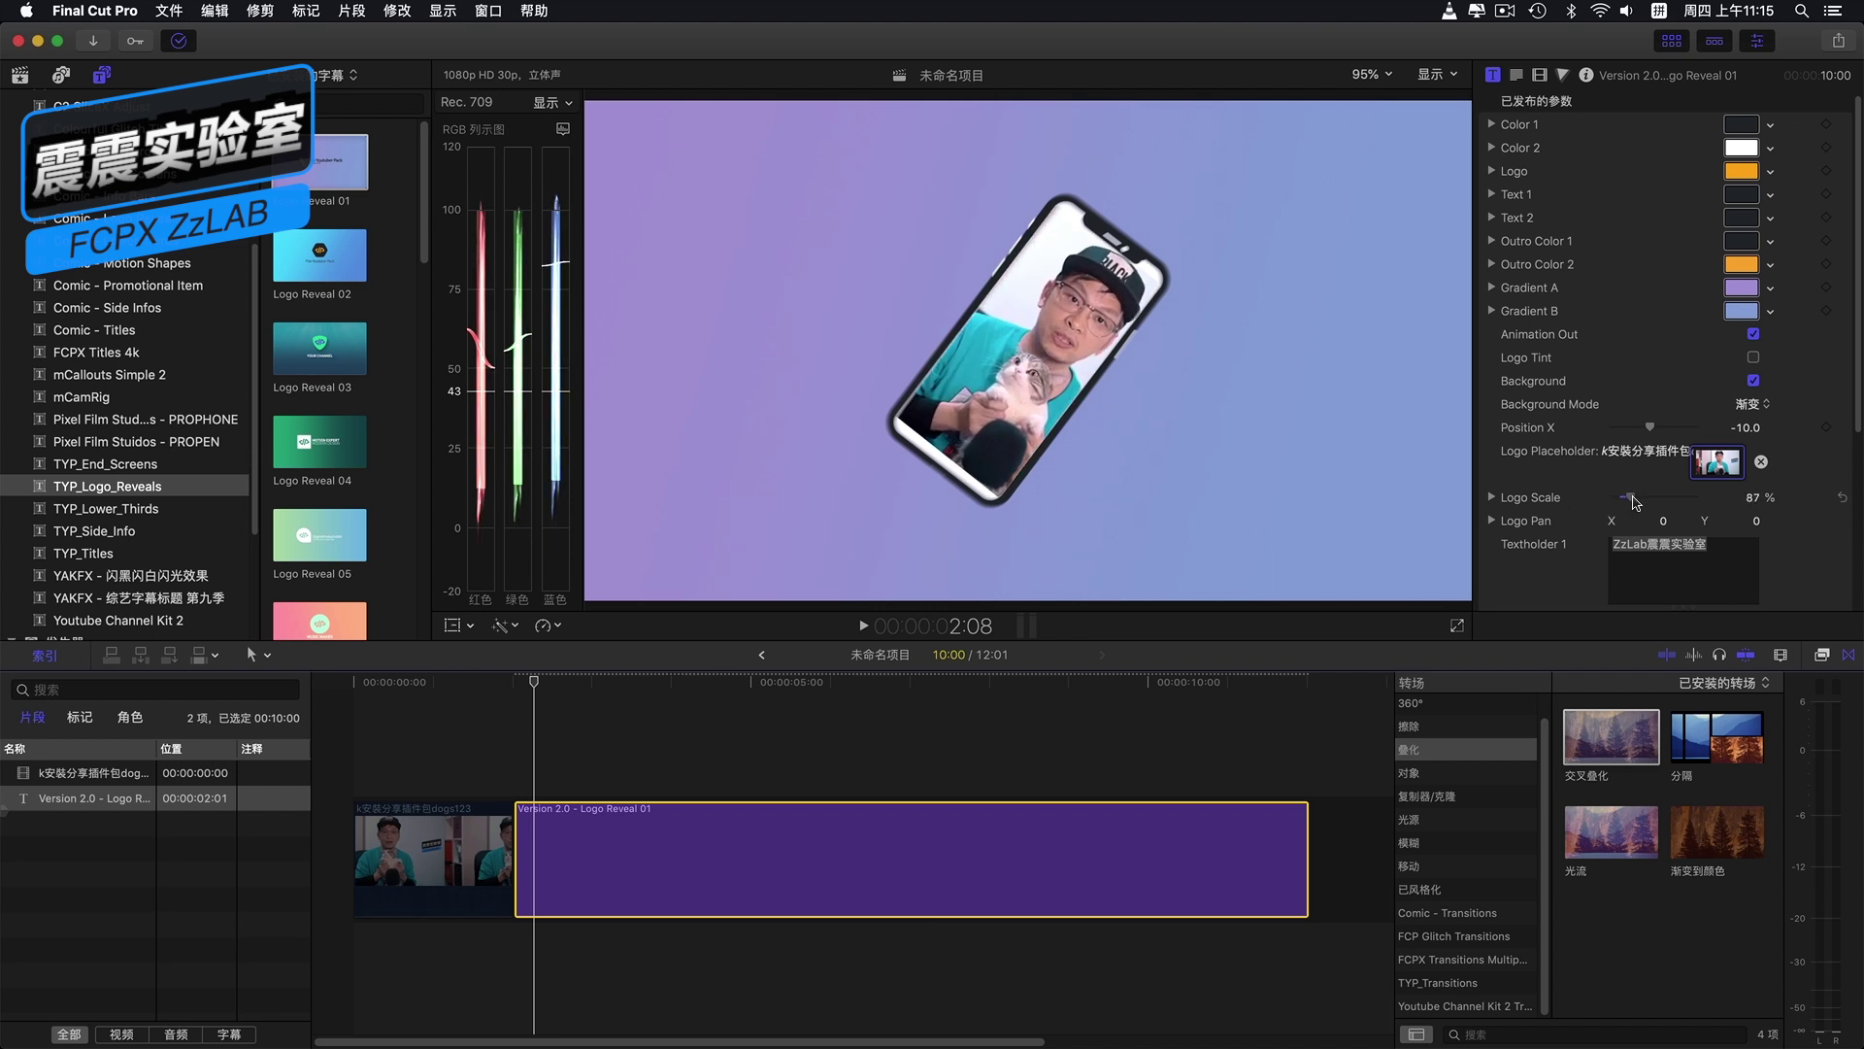
pyautogui.moveTo(1632, 498); pyautogui.dragTo(1637, 501)
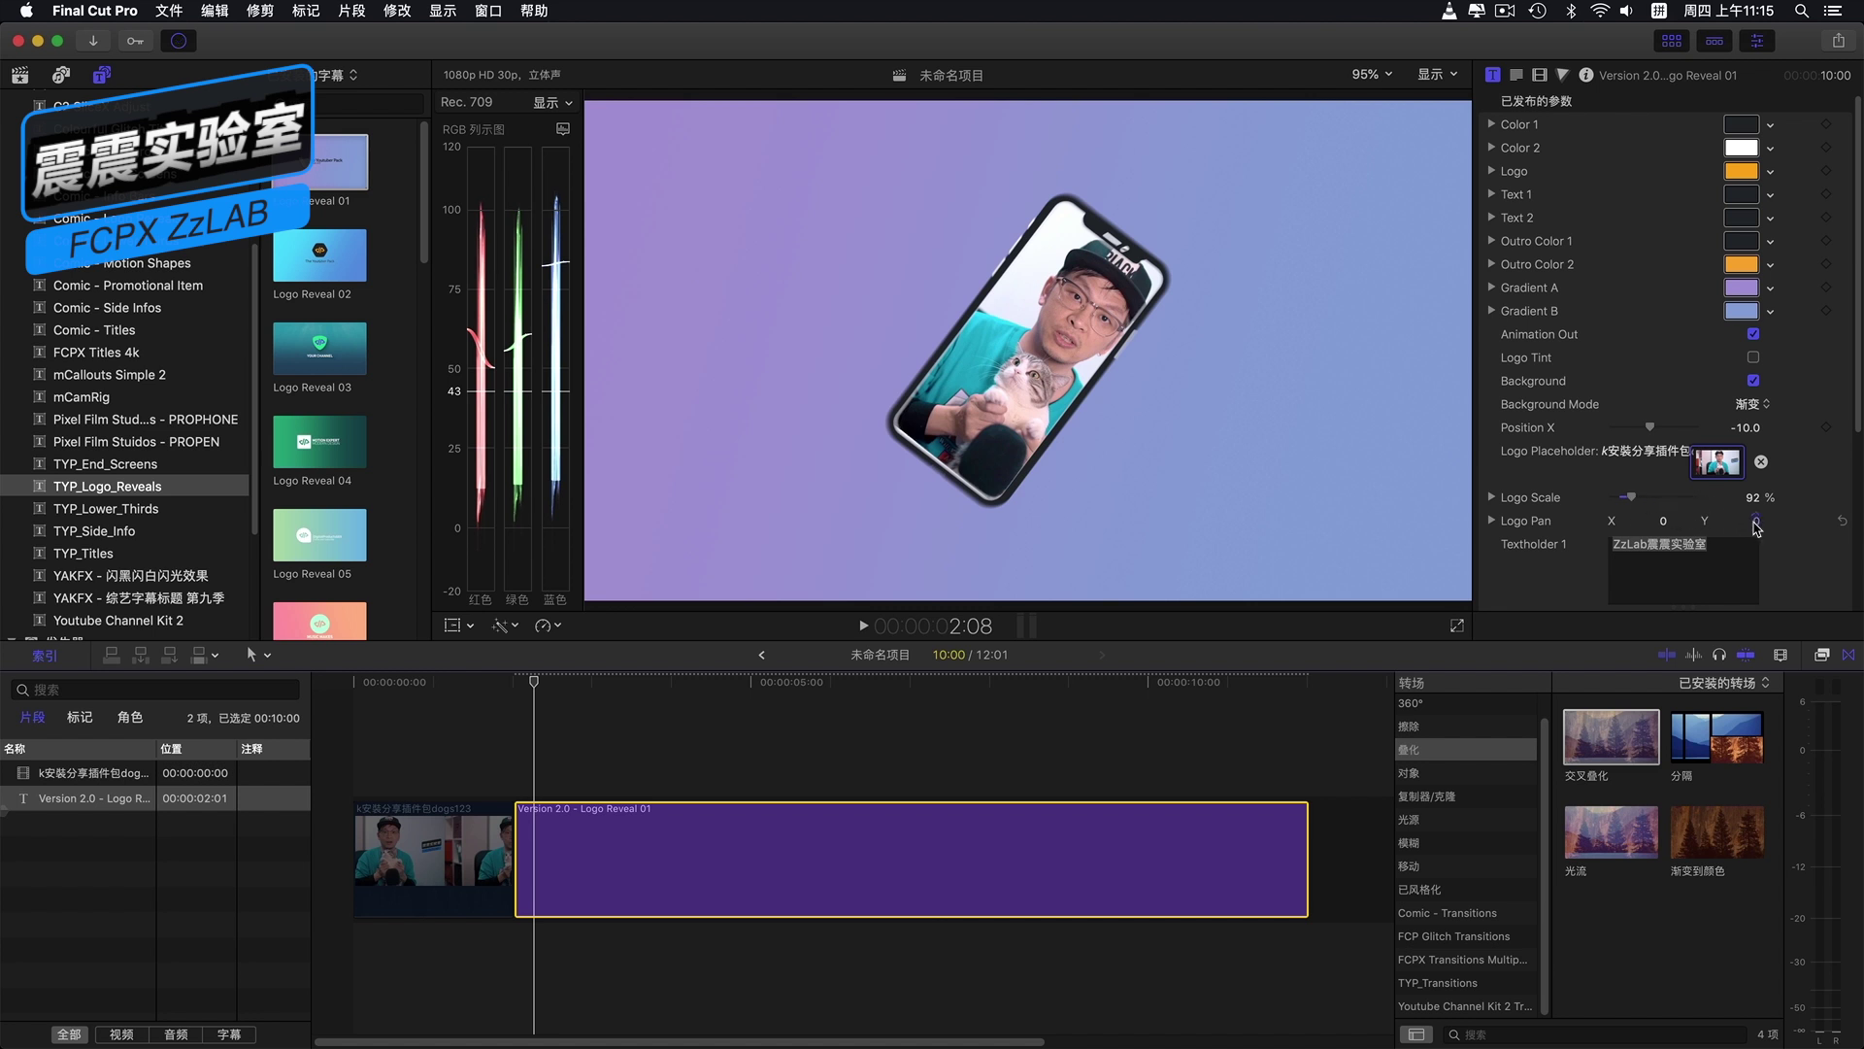
pyautogui.moveTo(1756, 525); pyautogui.dragTo(1747, 528)
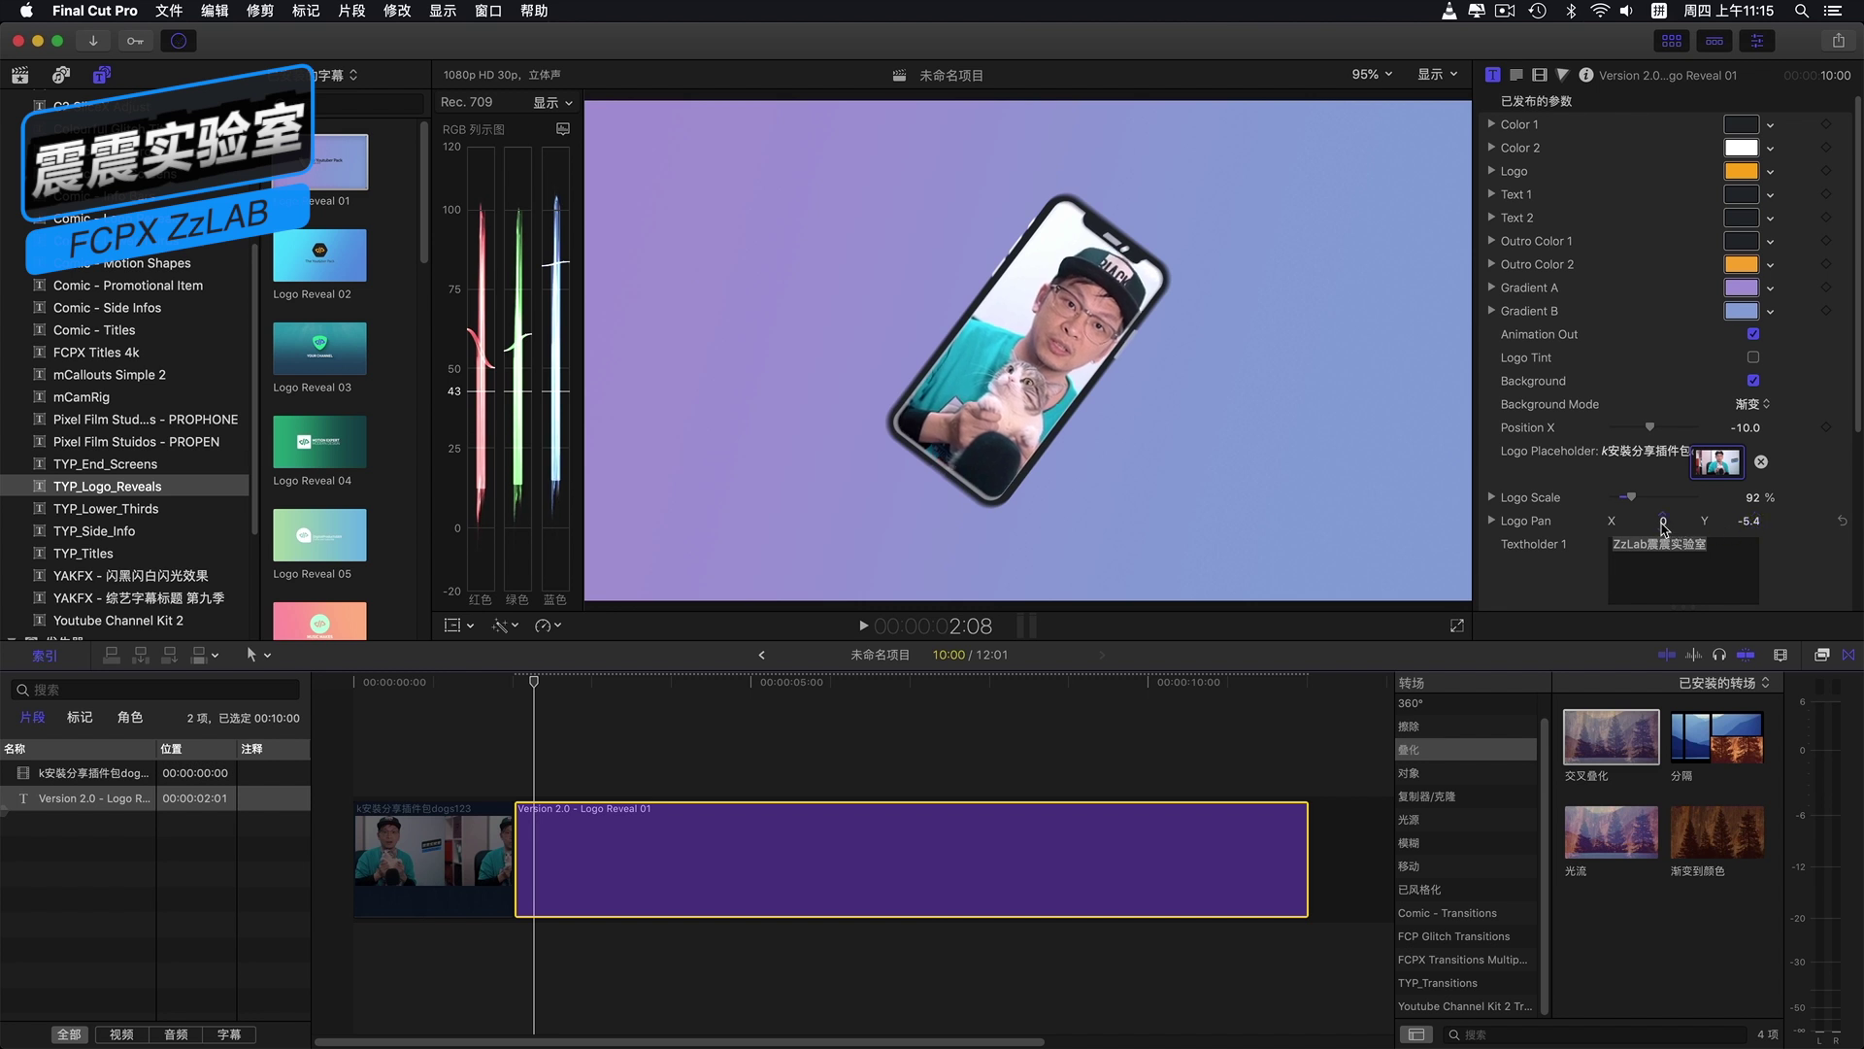
pyautogui.moveTo(1664, 528); pyautogui.dragTo(1660, 520)
pyautogui.write('-10.4')
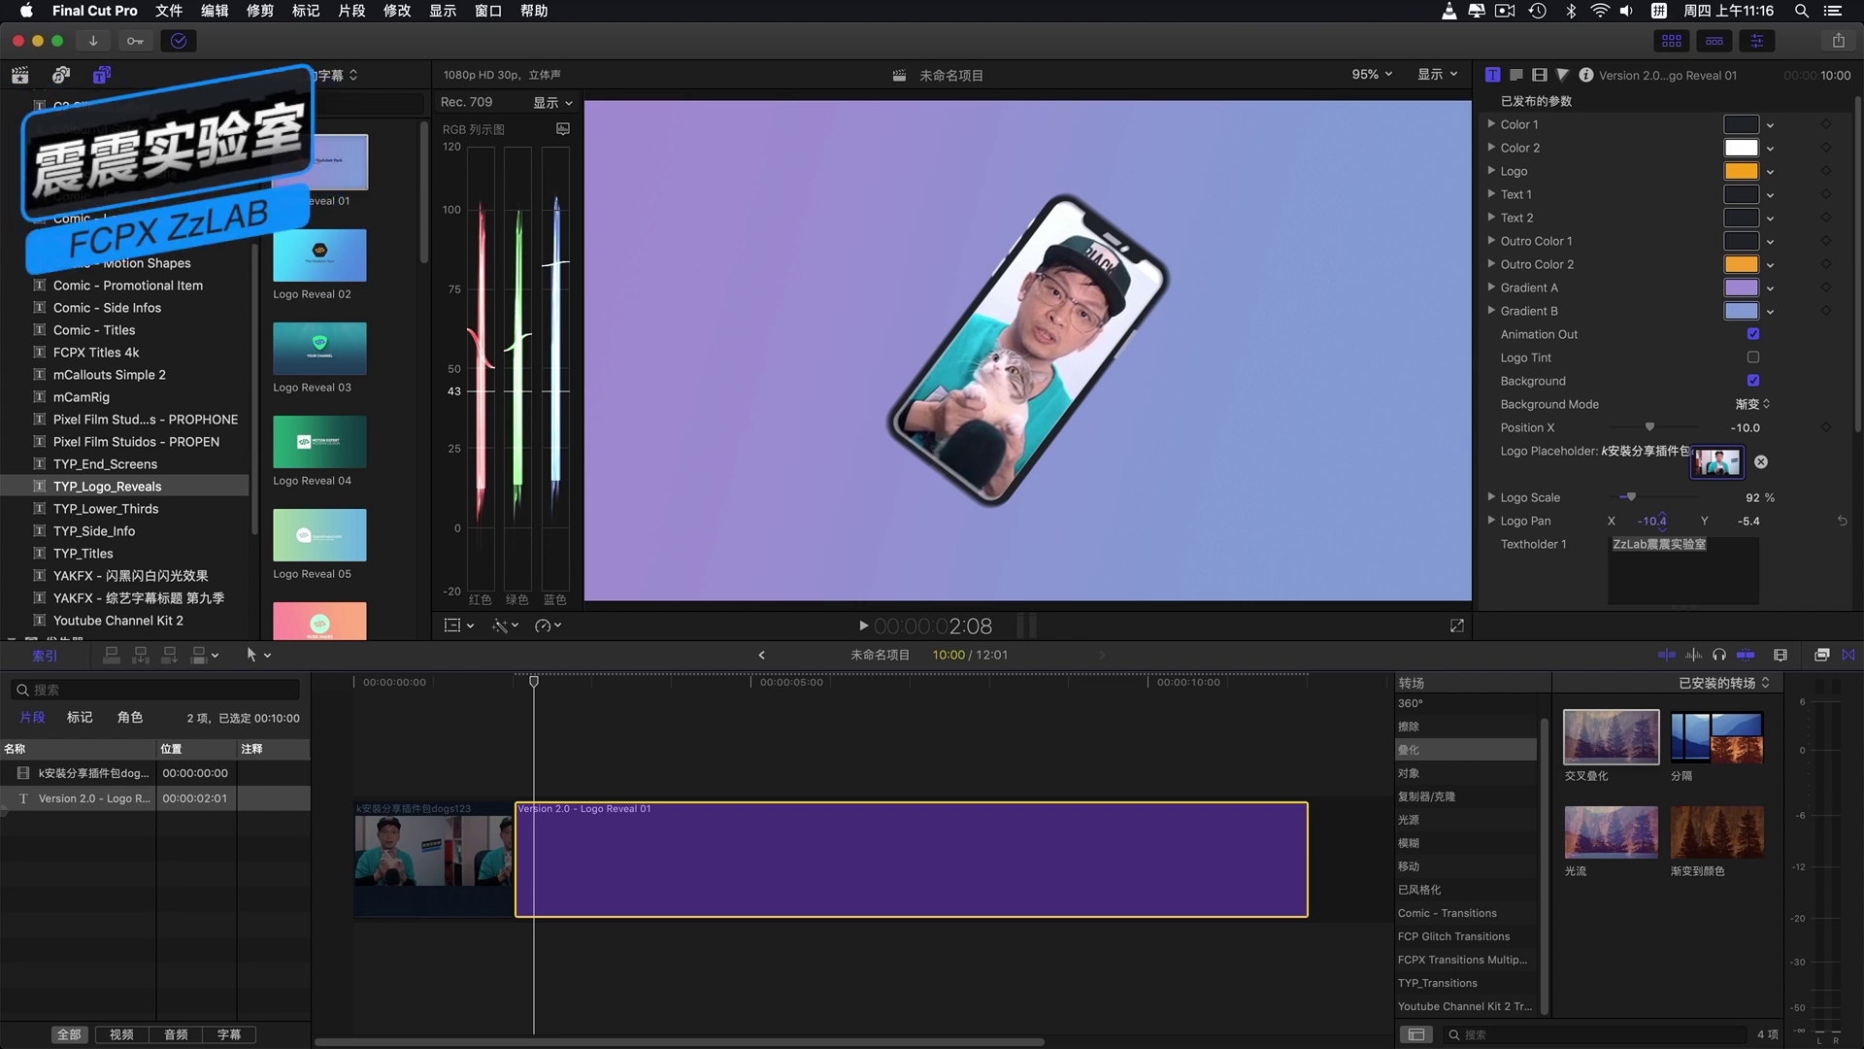
# Step: Play the reveal from the title's start to preview the reframed footage in the phone
pyautogui.click(512, 683)
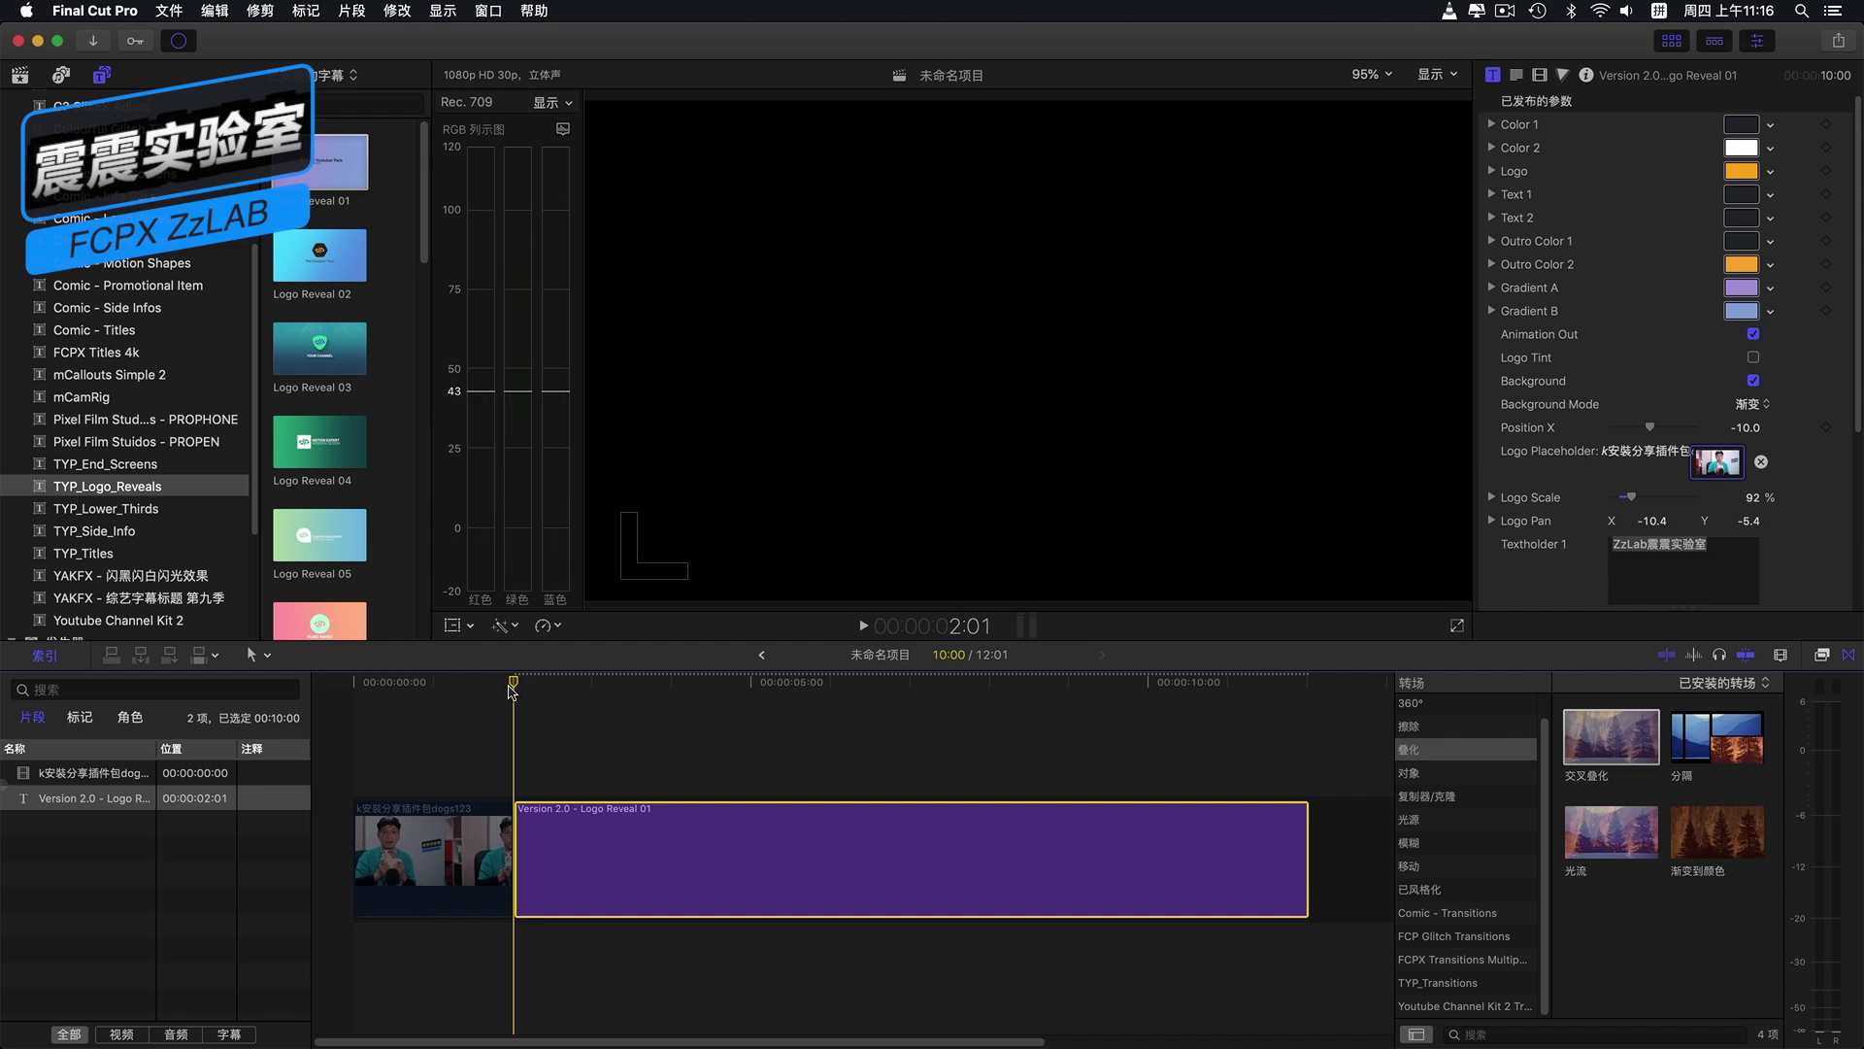
pyautogui.press('space')
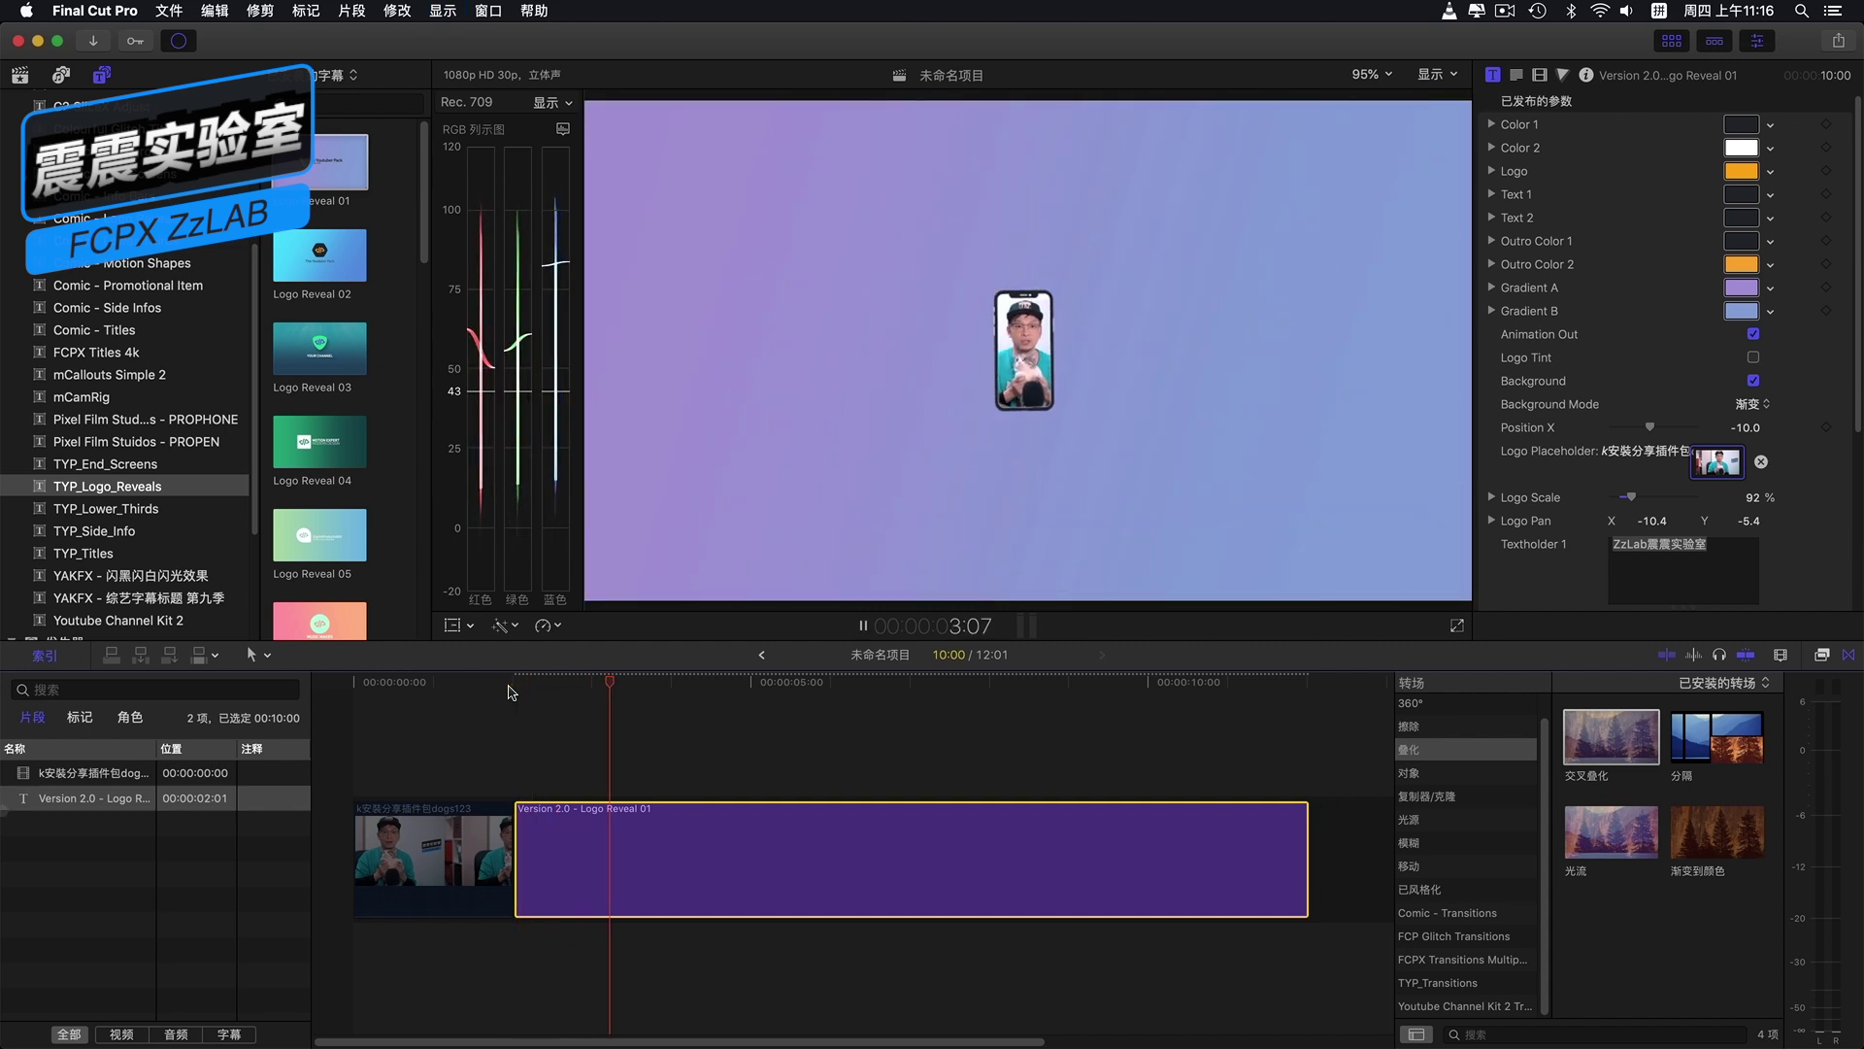
pyautogui.press('space')
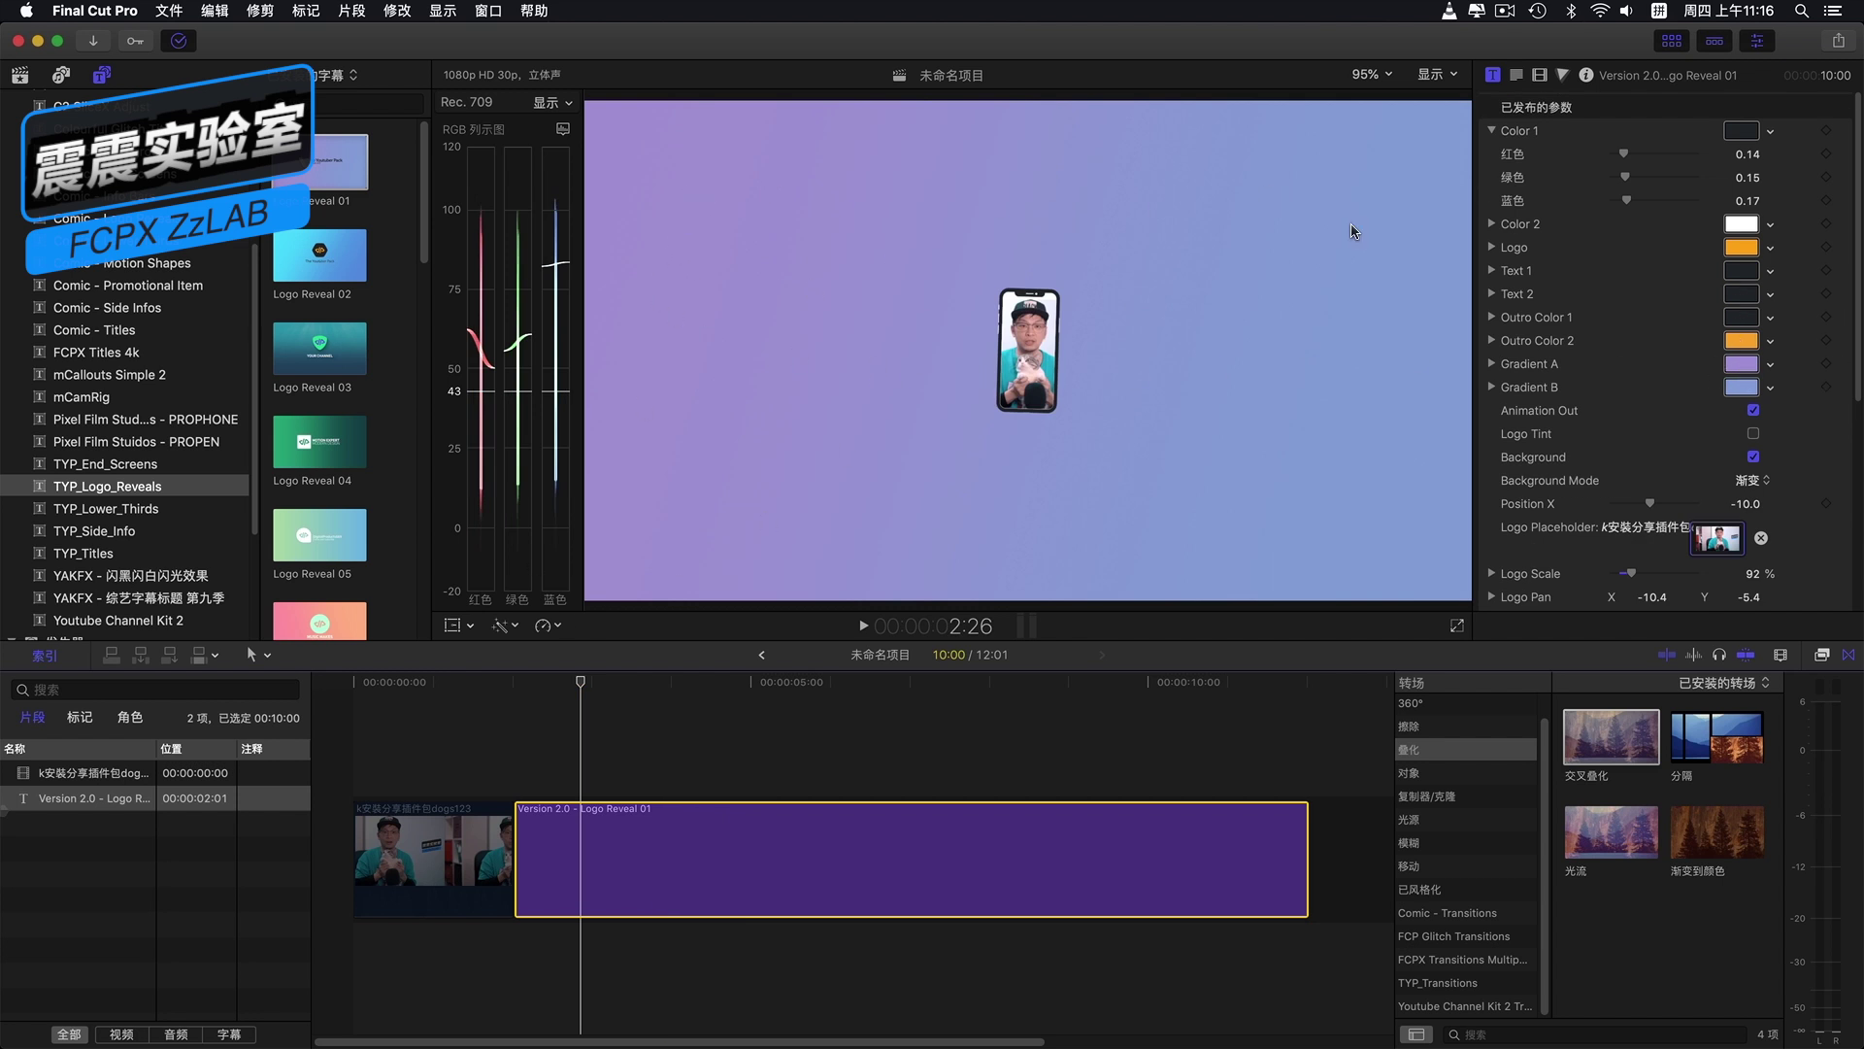
# Step: Set Gradient A to a light green crayon and Gradient B to the sky-blue crayon
pyautogui.click(1754, 365)
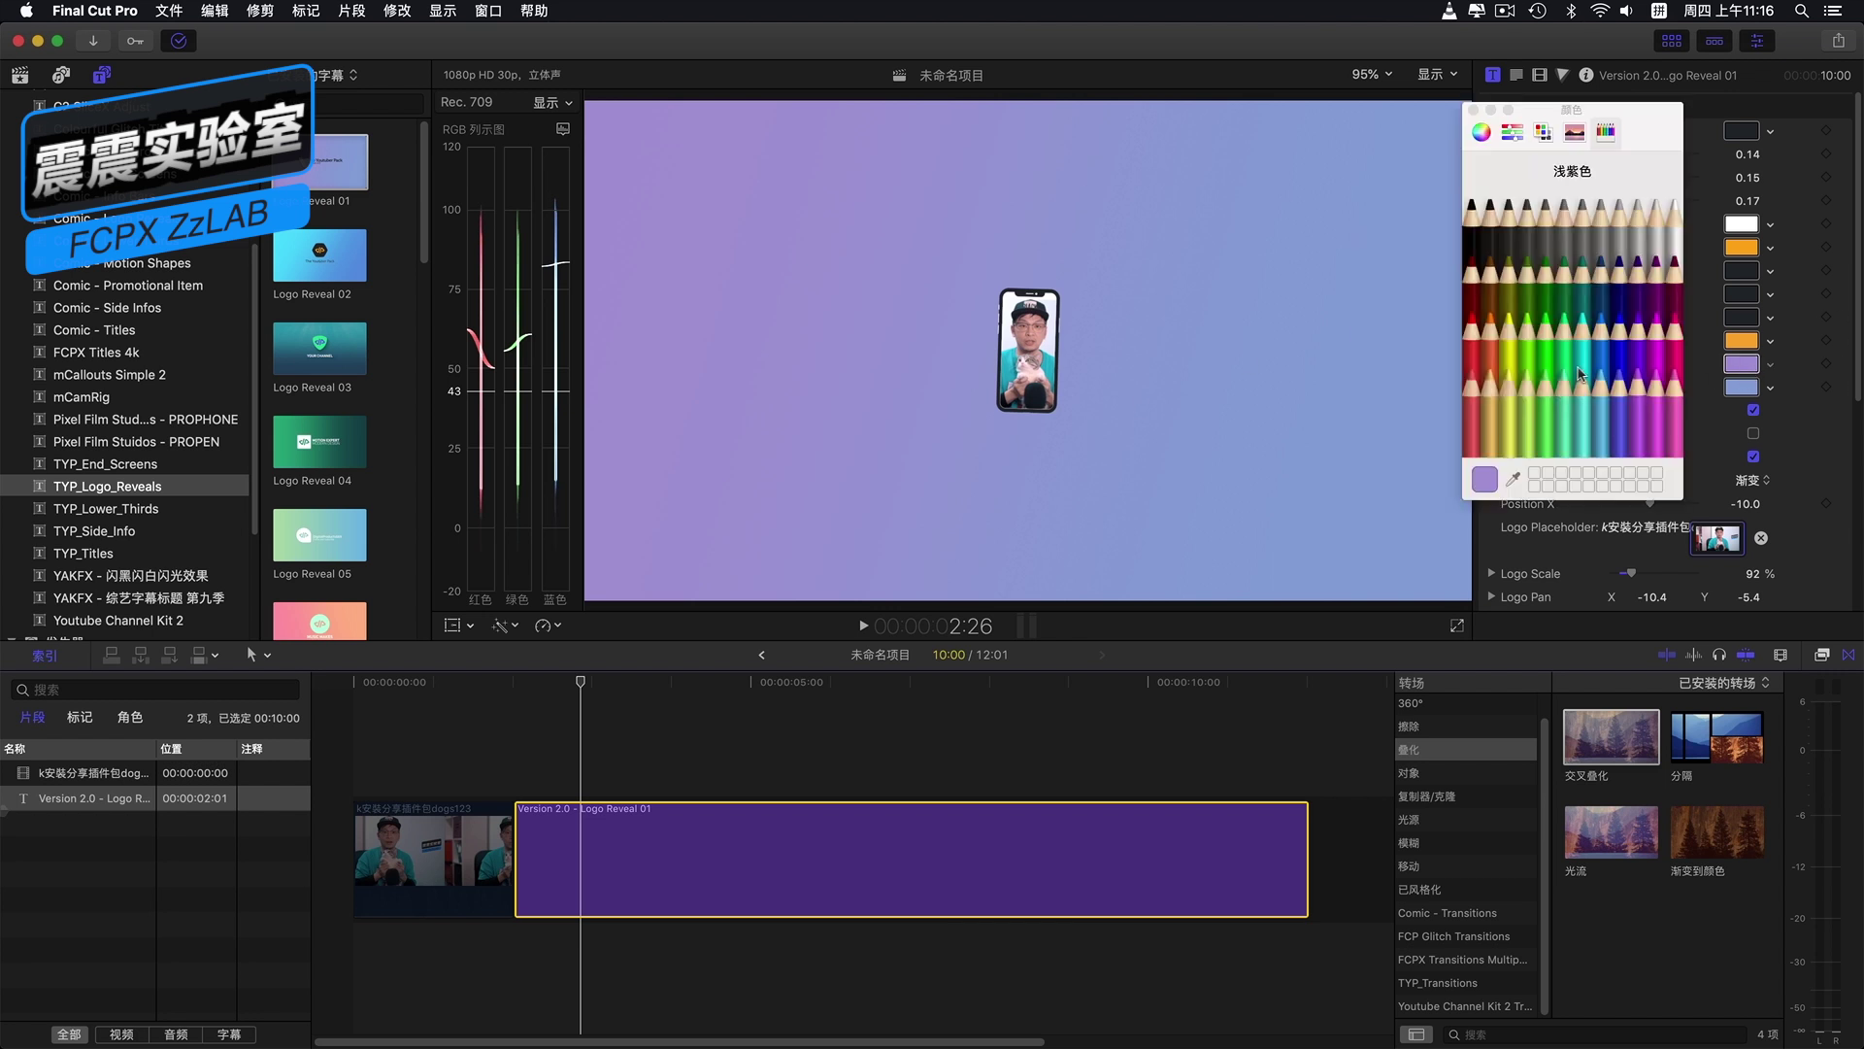
pyautogui.click(1551, 352)
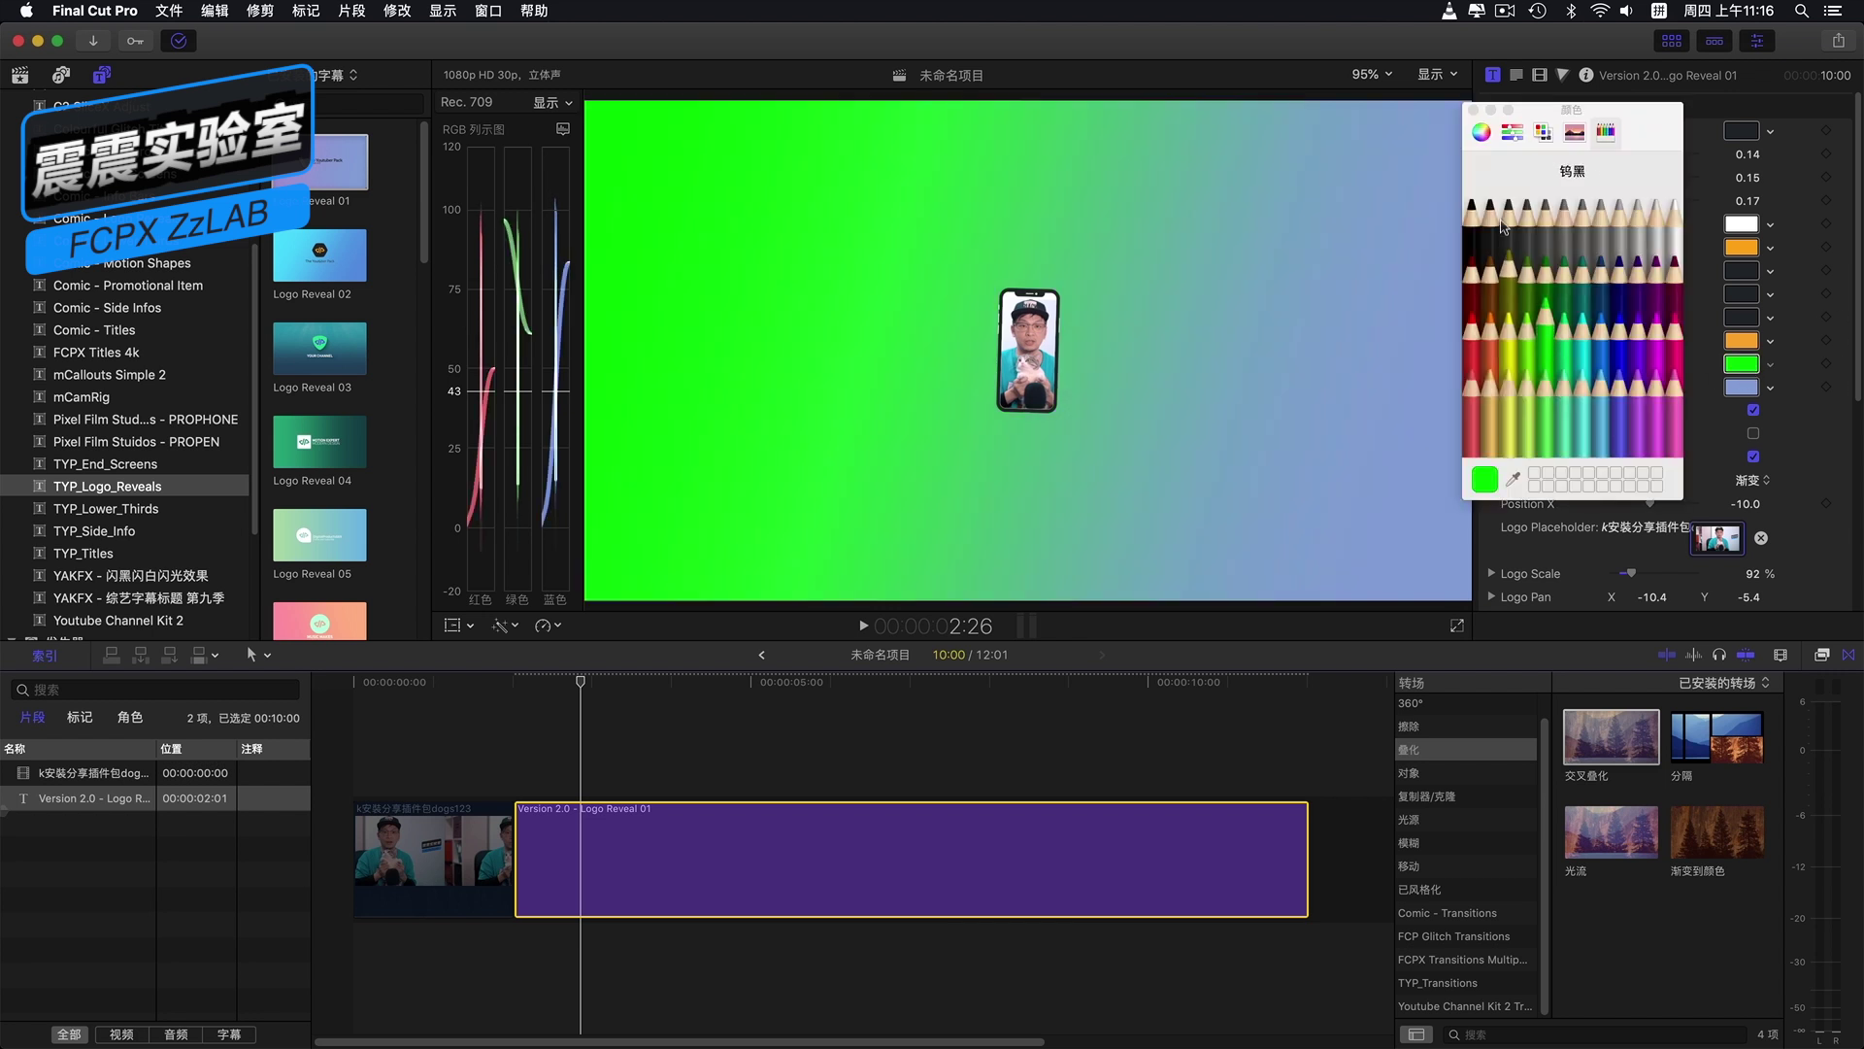
pyautogui.click(1550, 418)
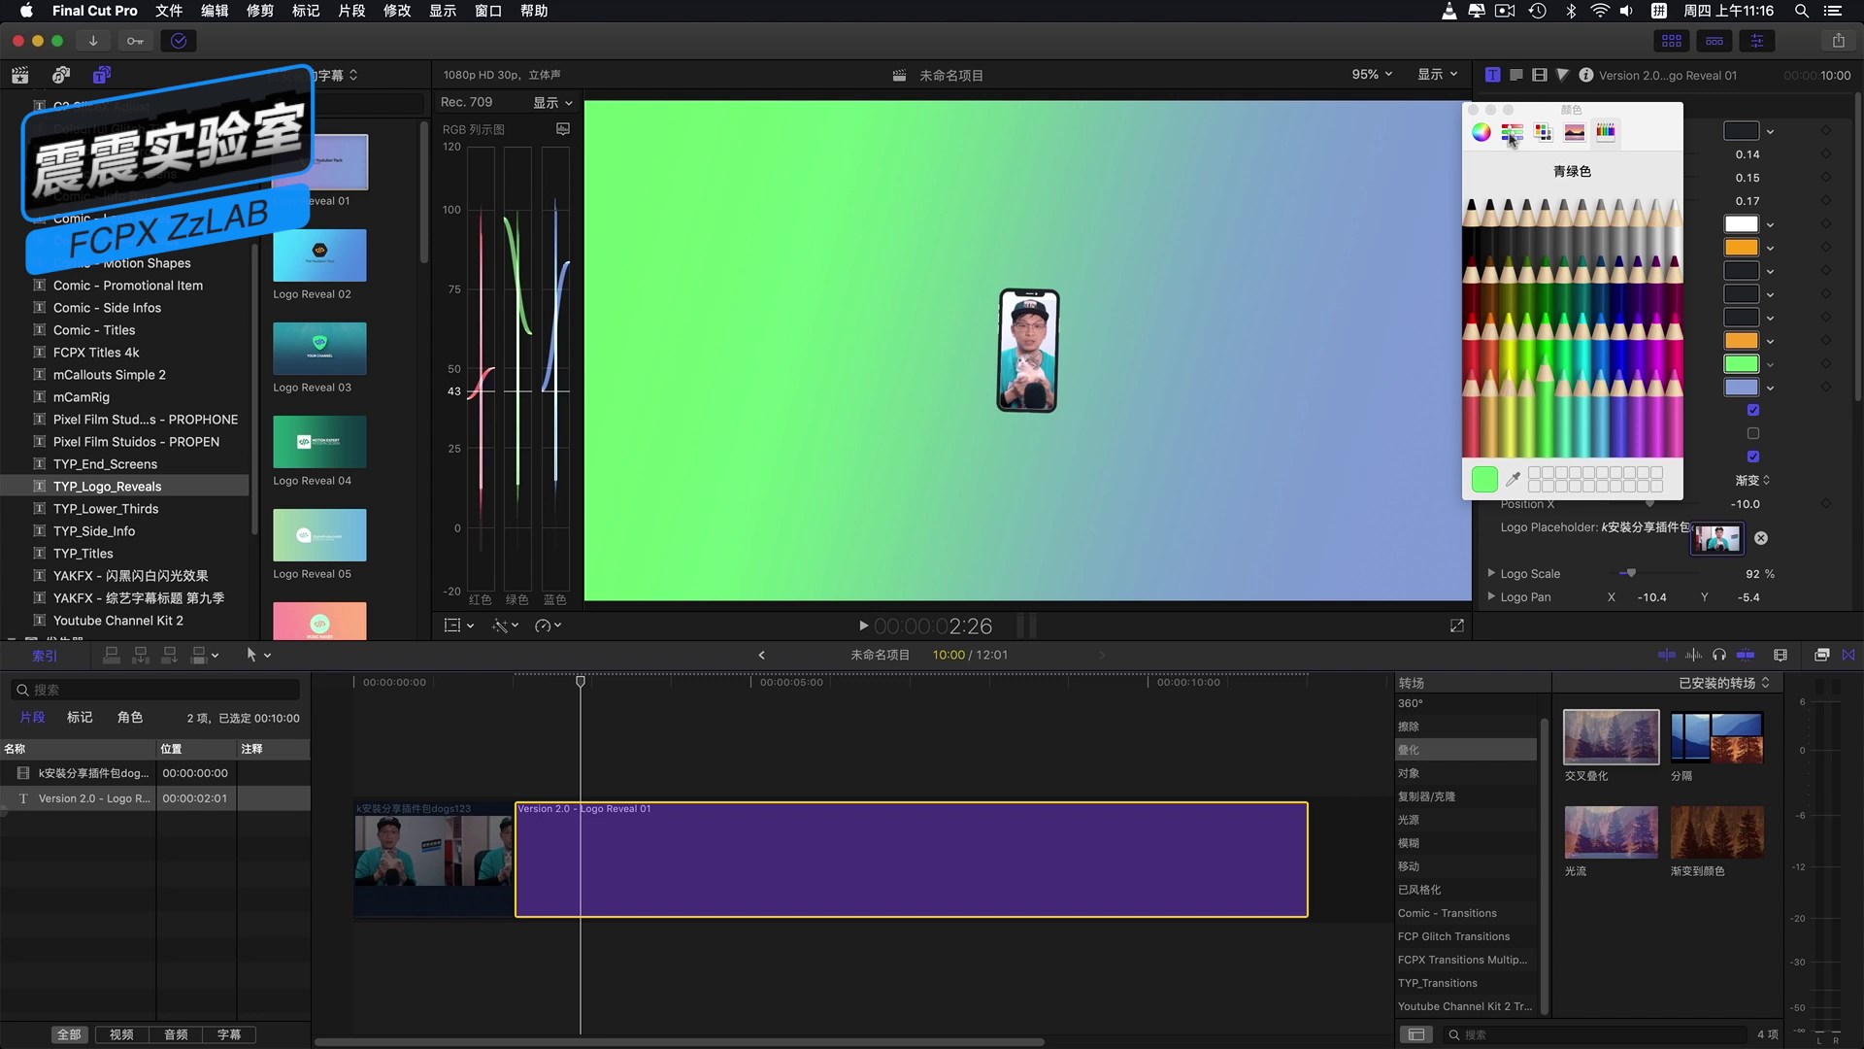
pyautogui.click(1473, 109)
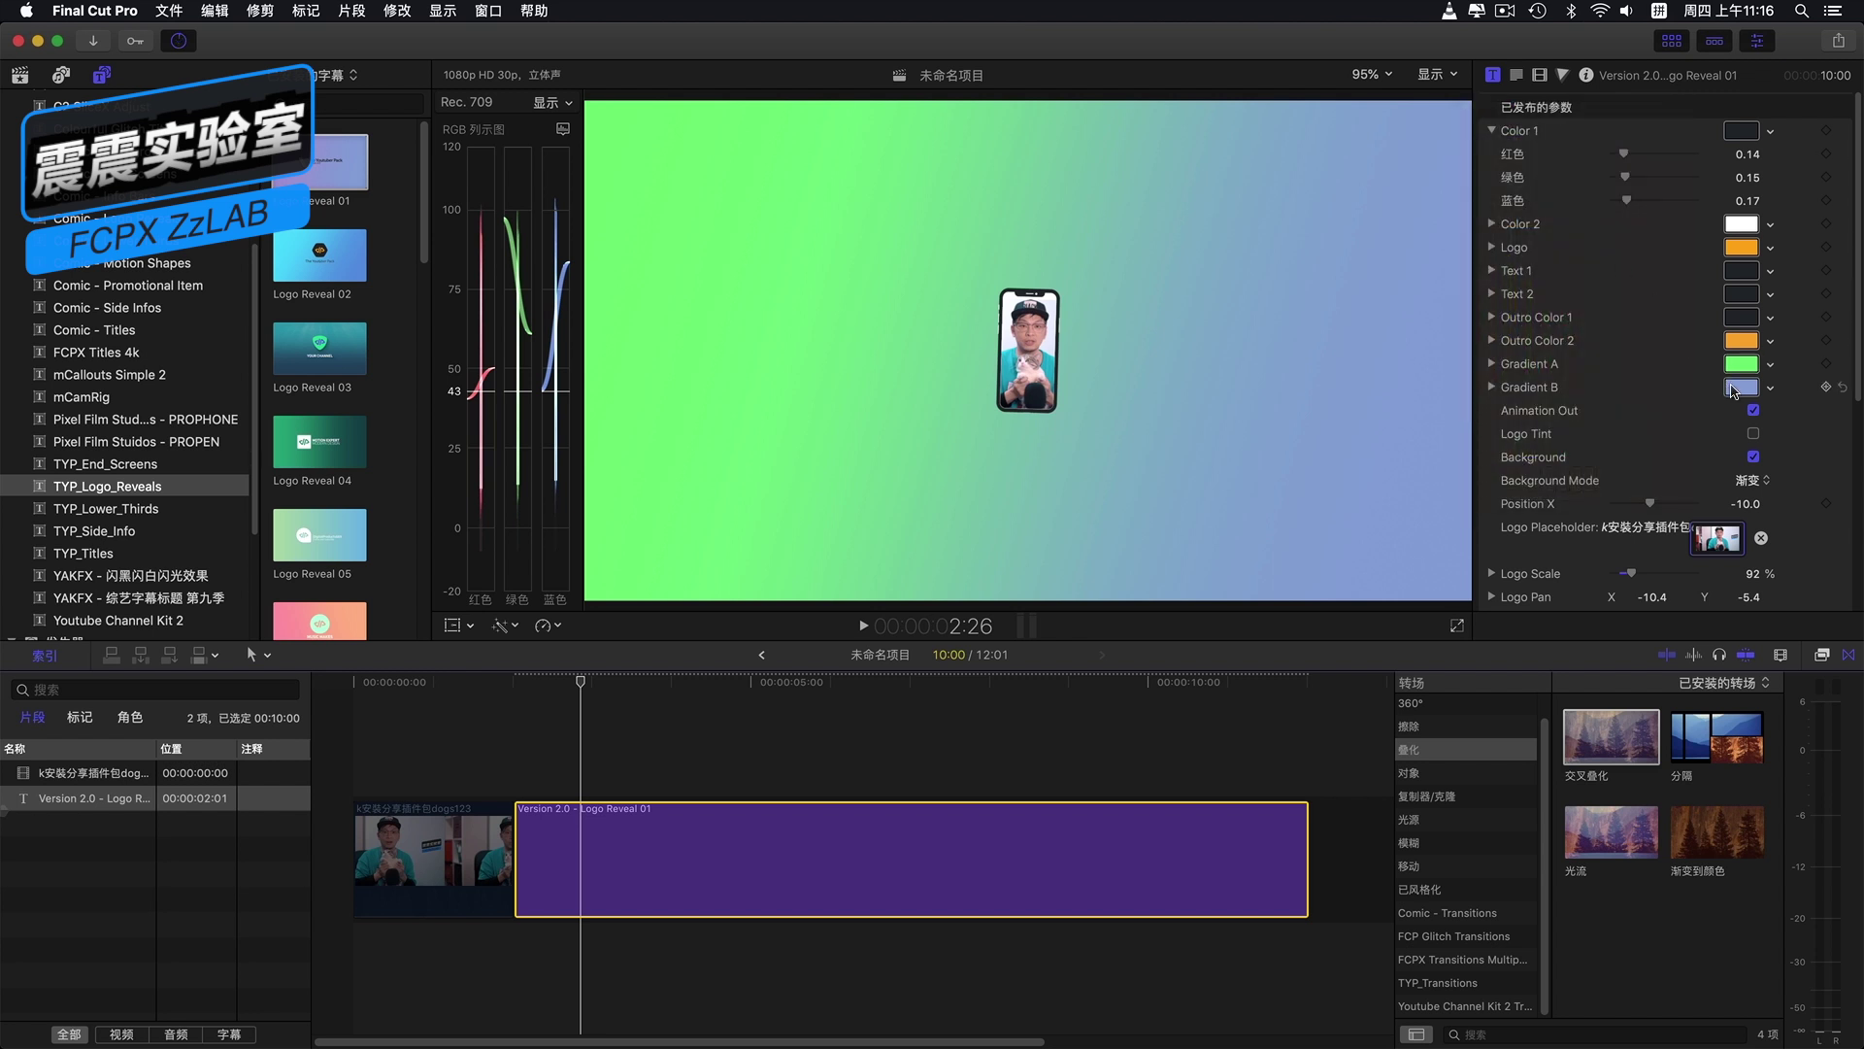
pyautogui.click(1735, 388)
pyautogui.click(1602, 393)
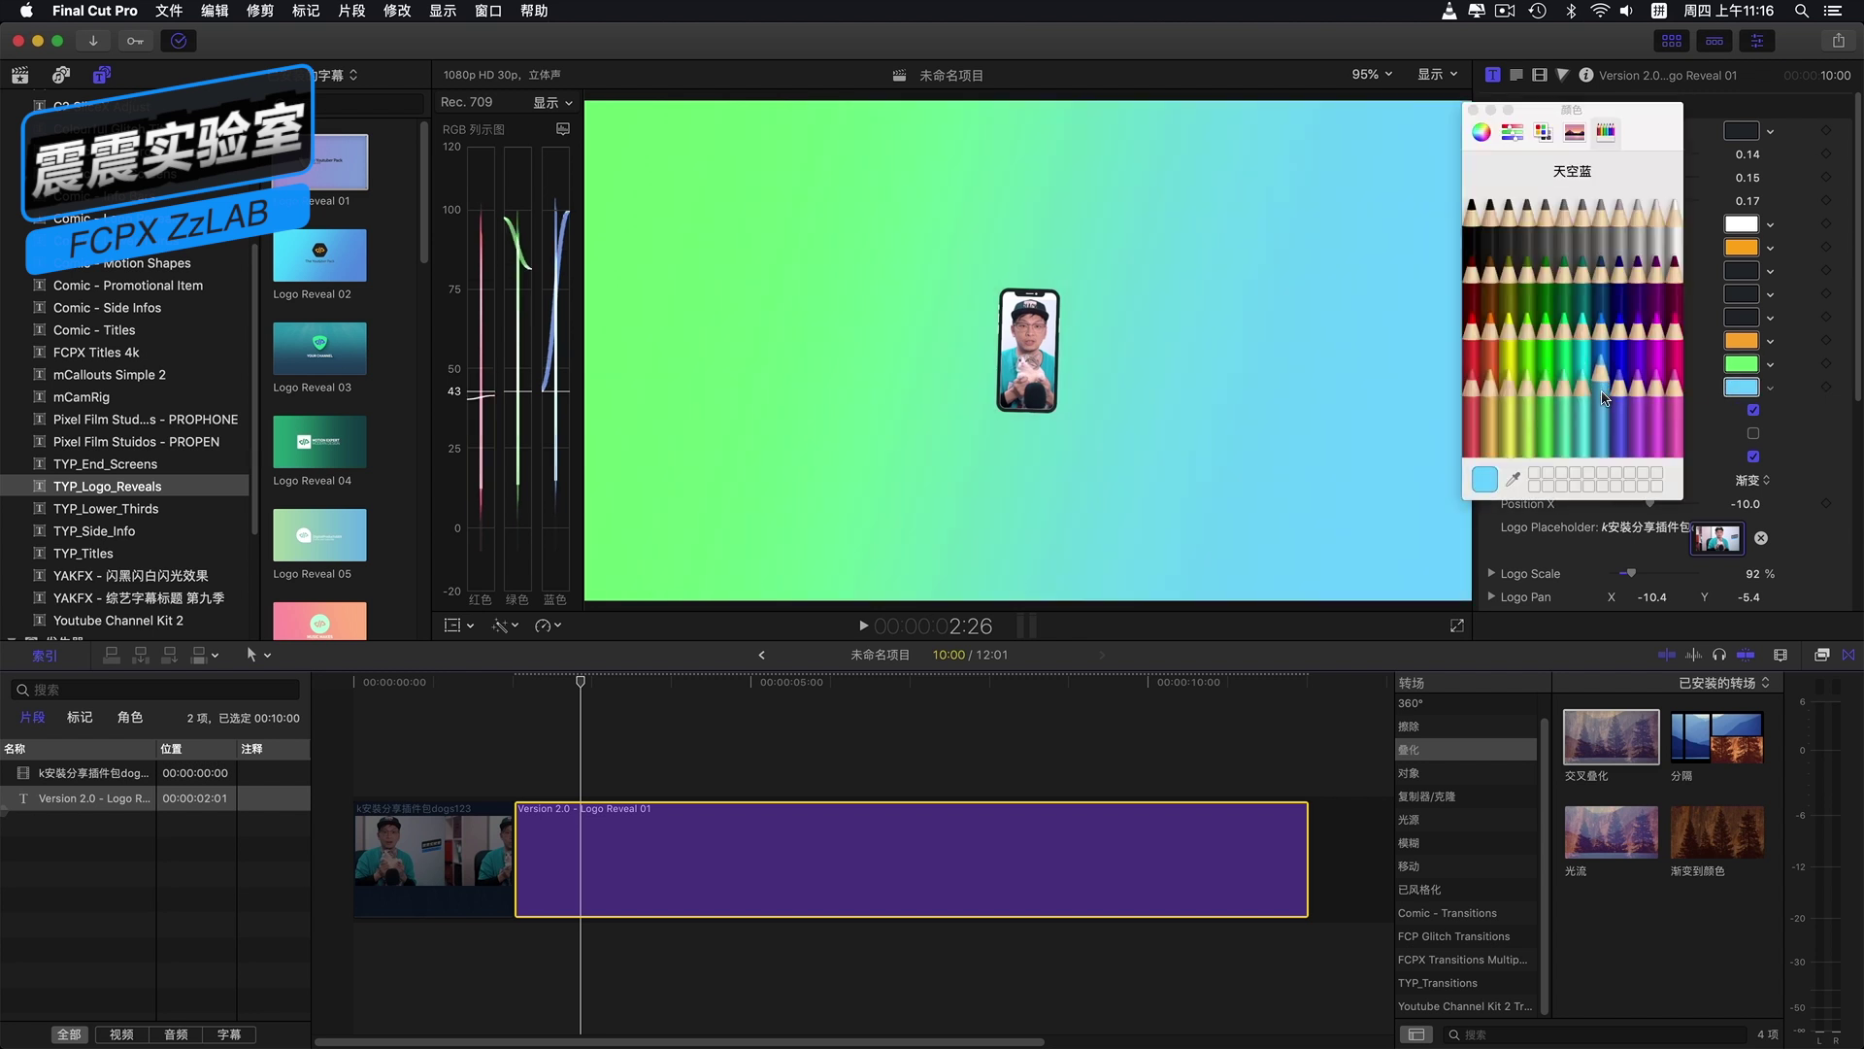
pyautogui.click(1474, 110)
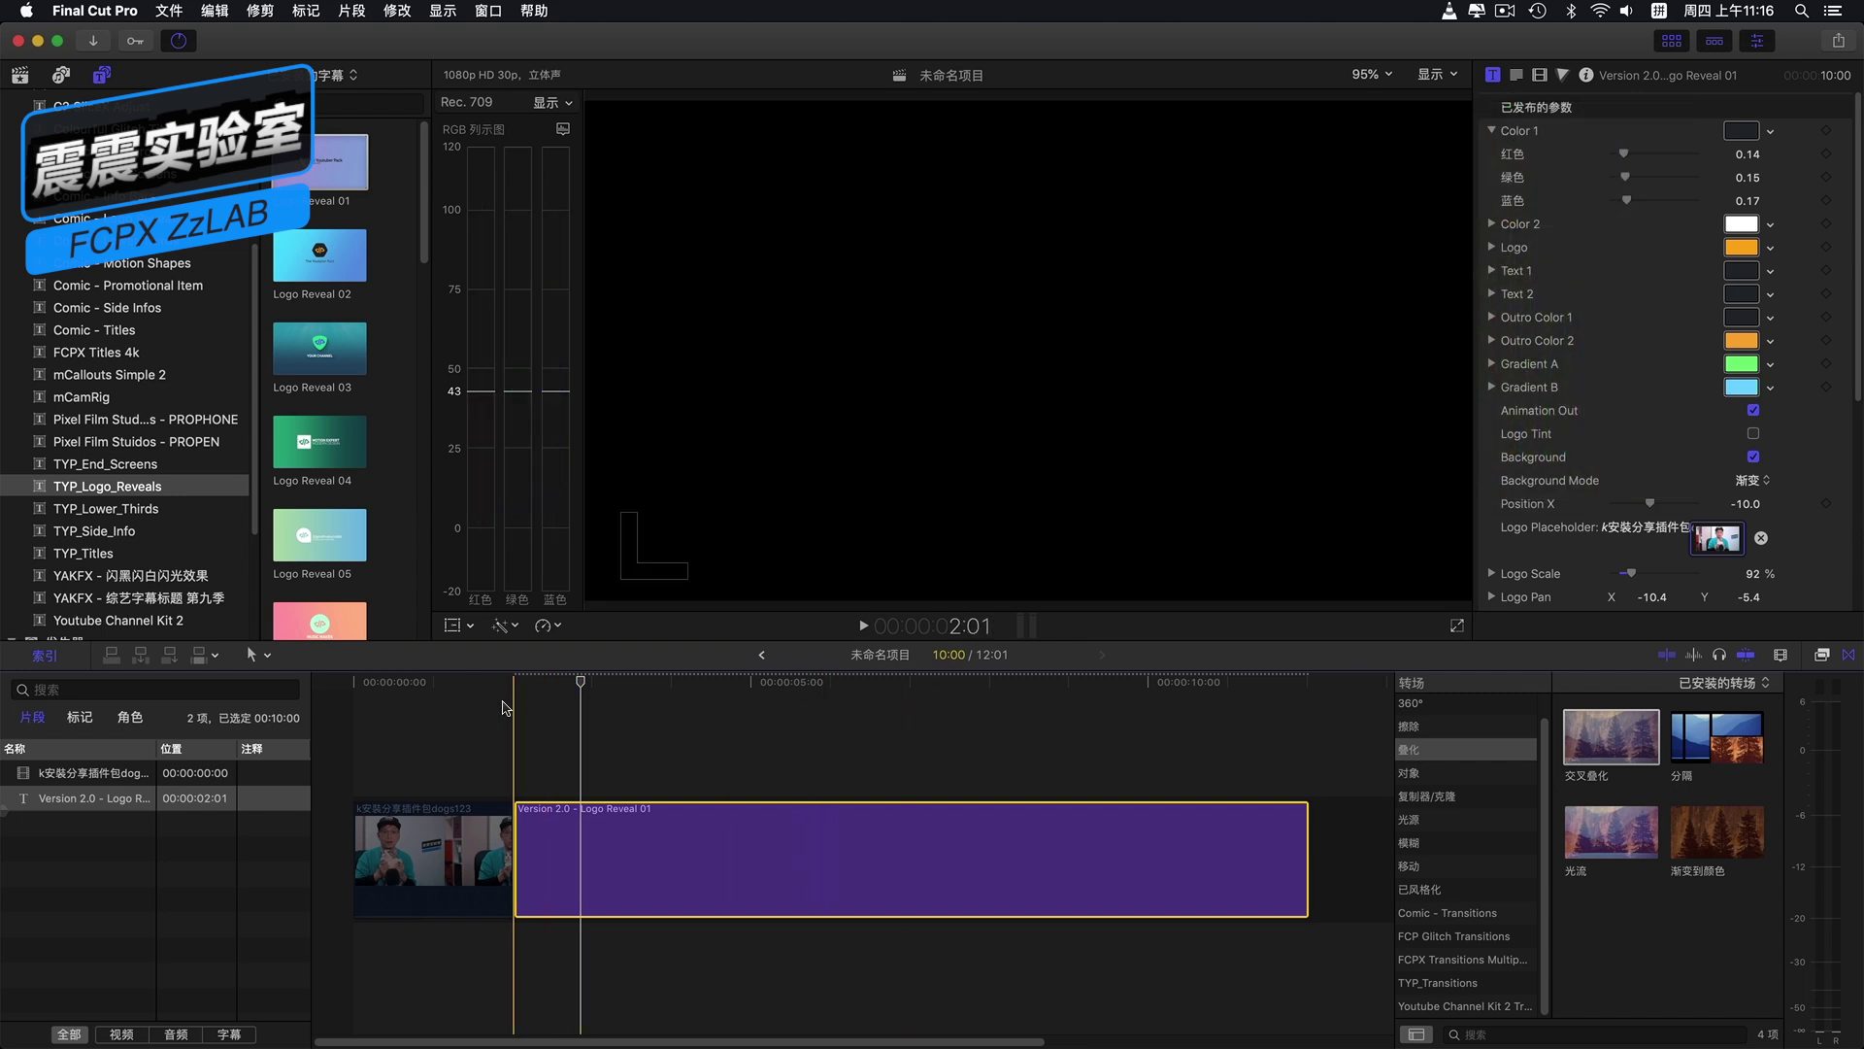
# Step: Scrub through the reveal to check the new gradient behind the phone and ZzLab title
pyautogui.click(548, 708)
pyautogui.scroll(-5, 1825, 534)
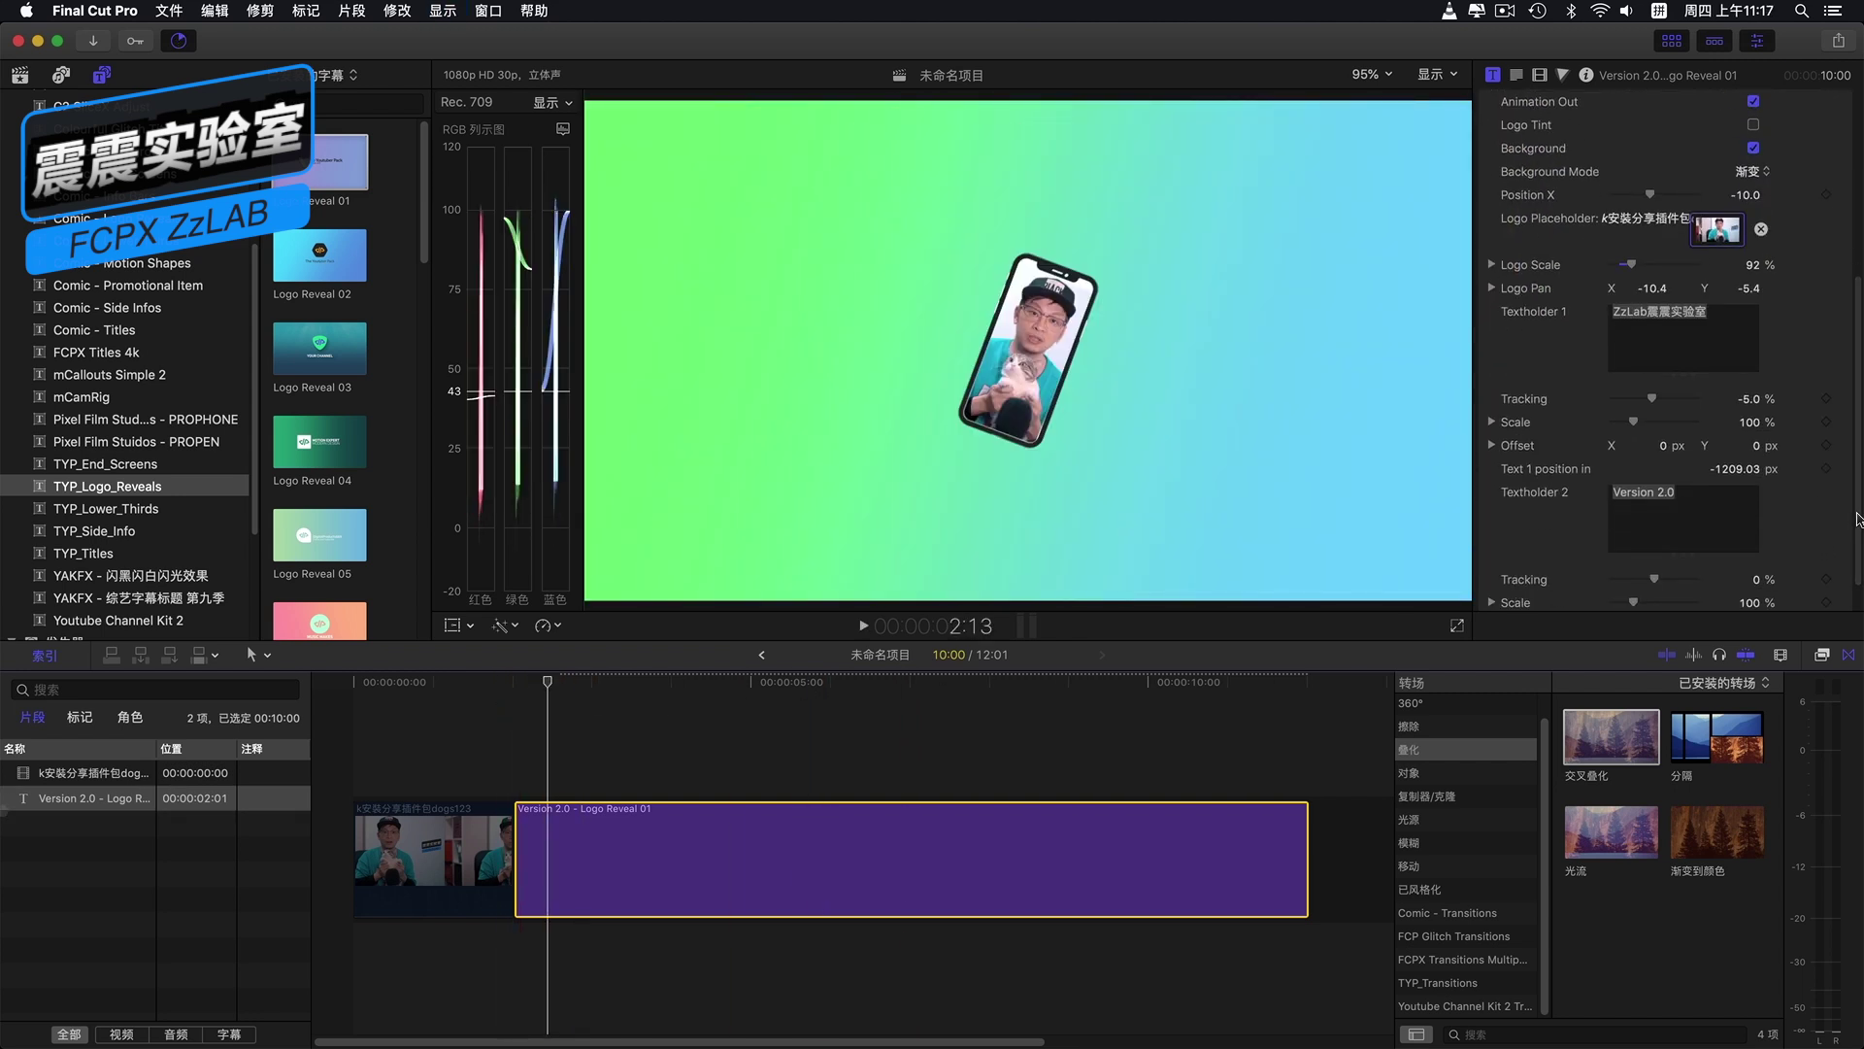
pyautogui.scroll(10, 1840, 235)
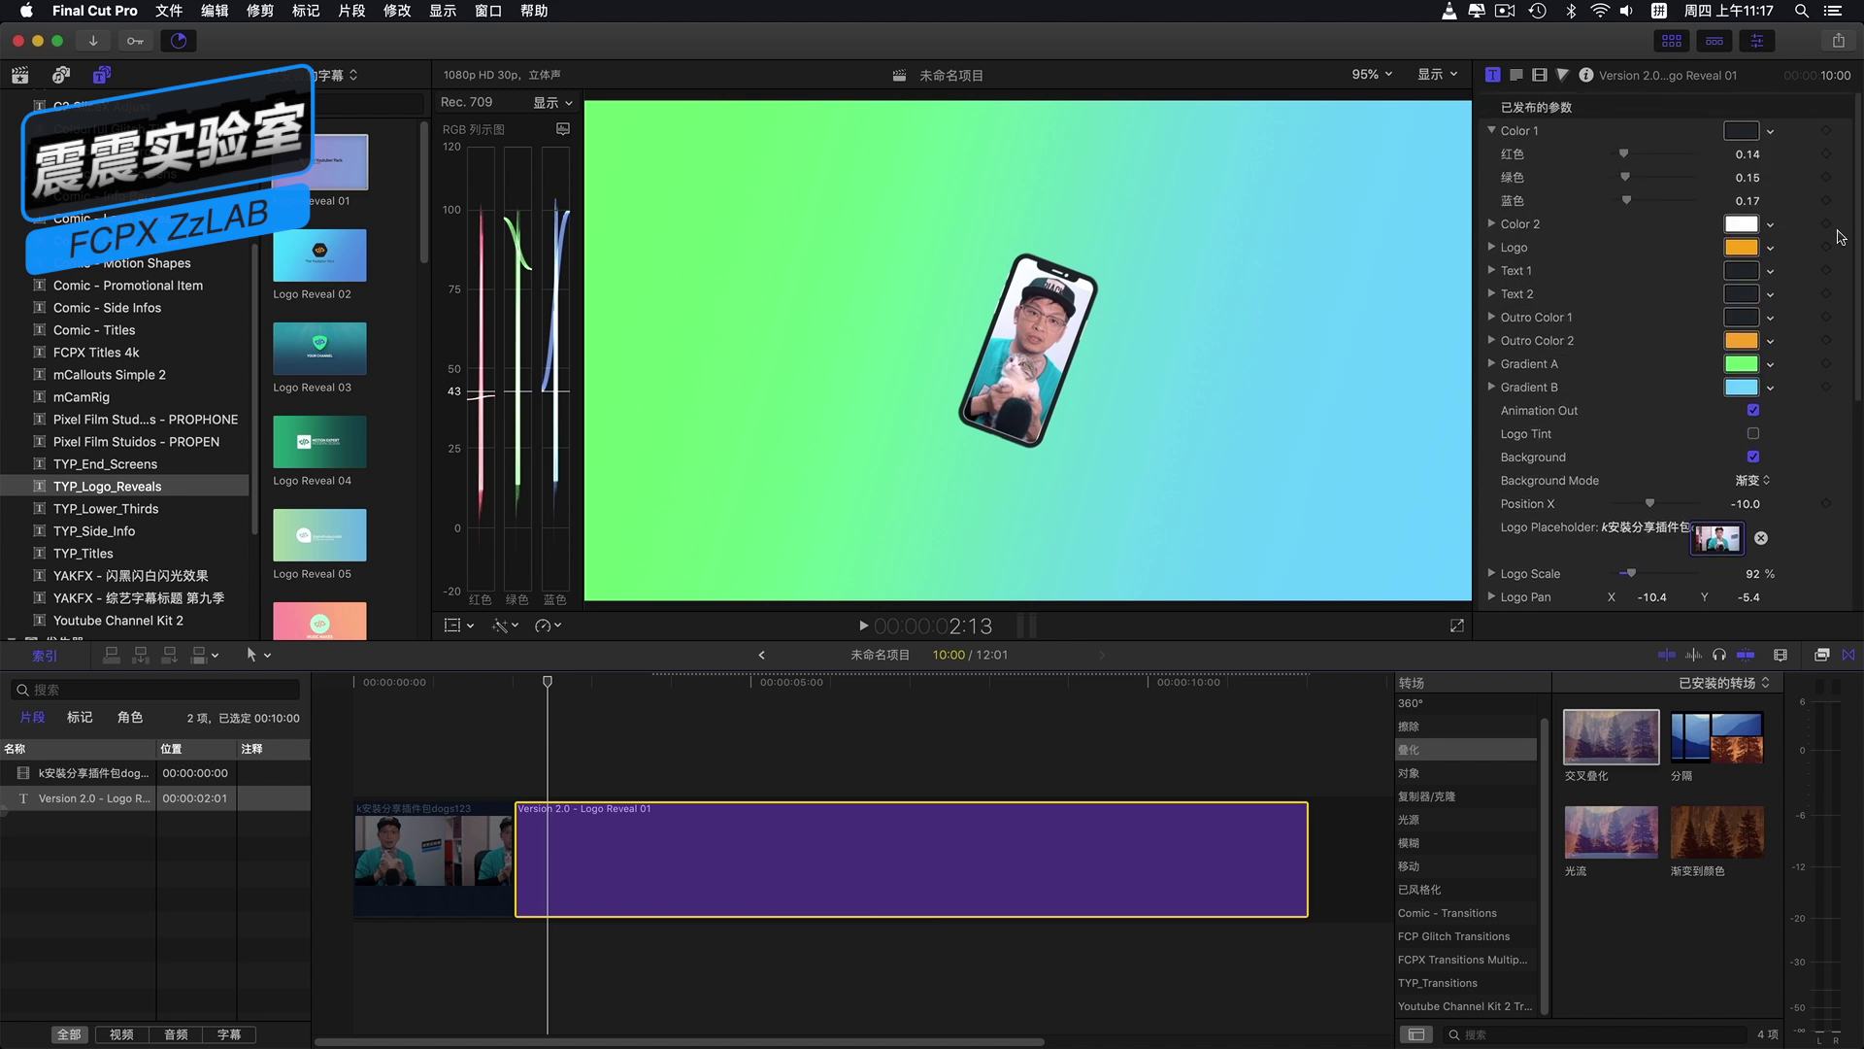
pyautogui.click(785, 684)
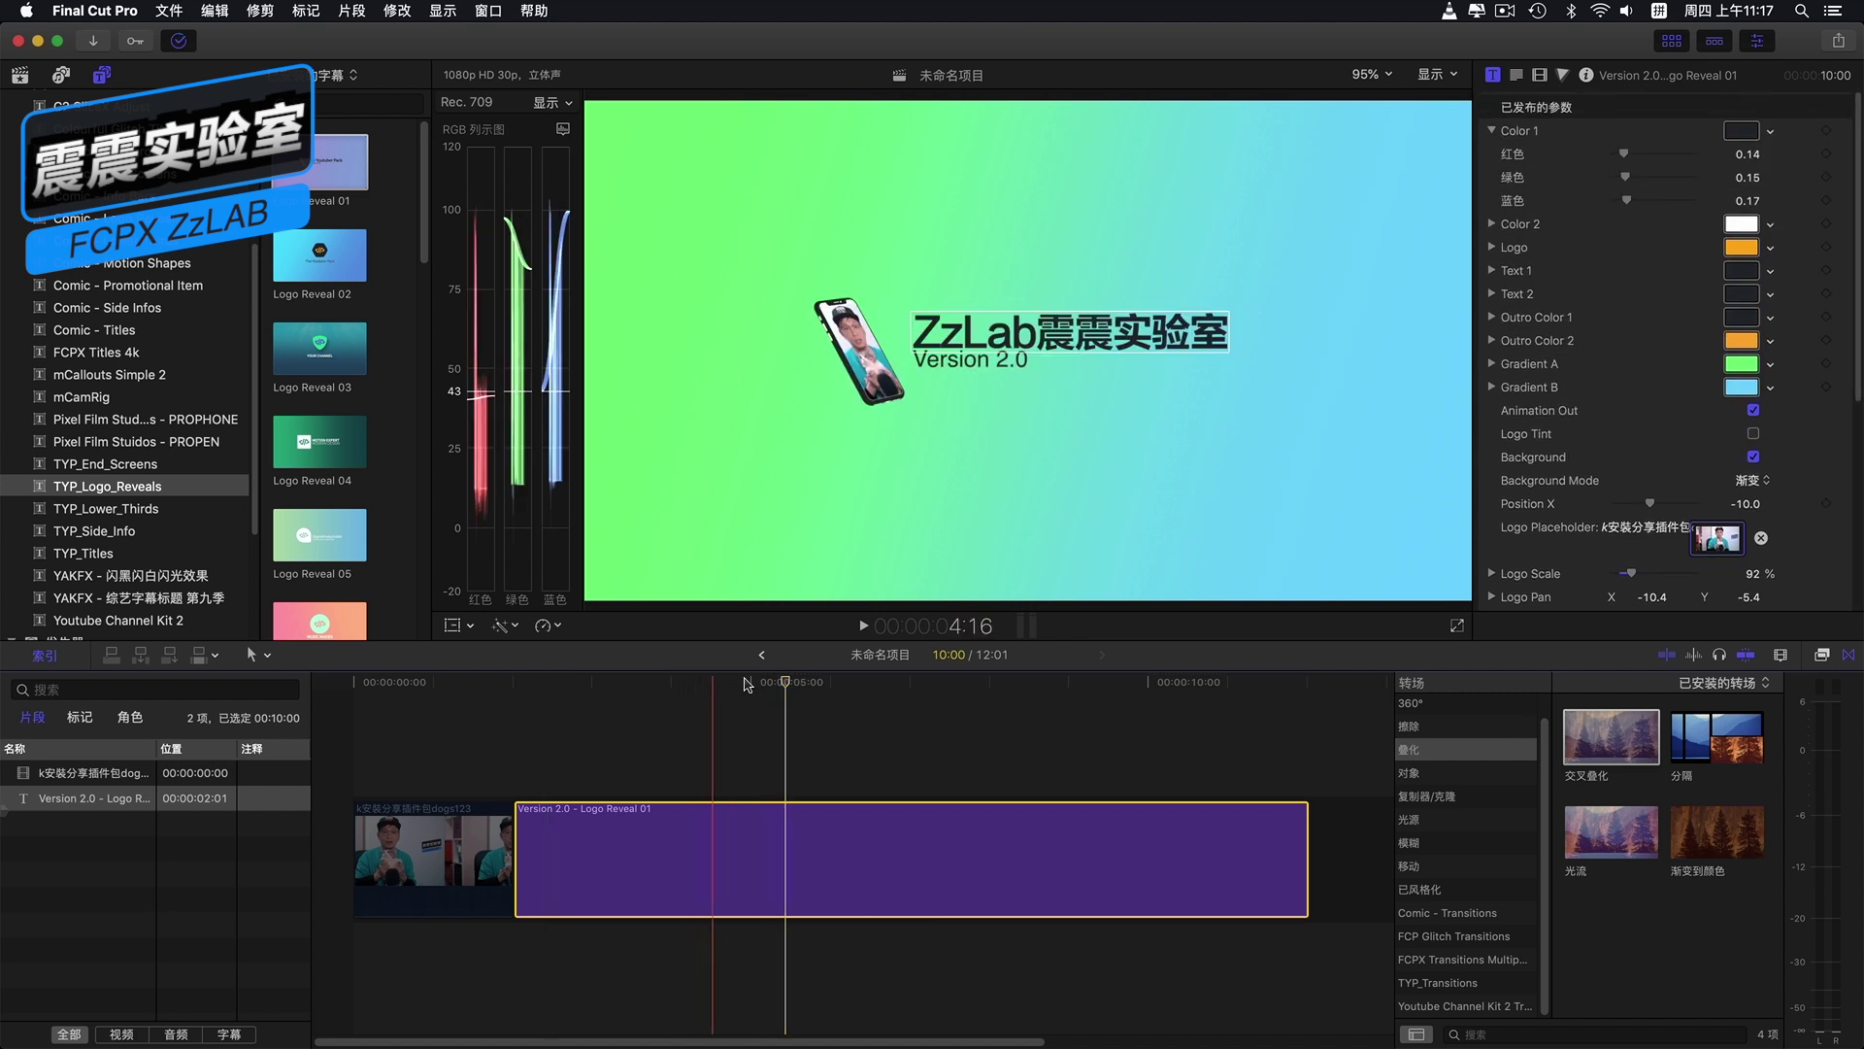
pyautogui.click(574, 682)
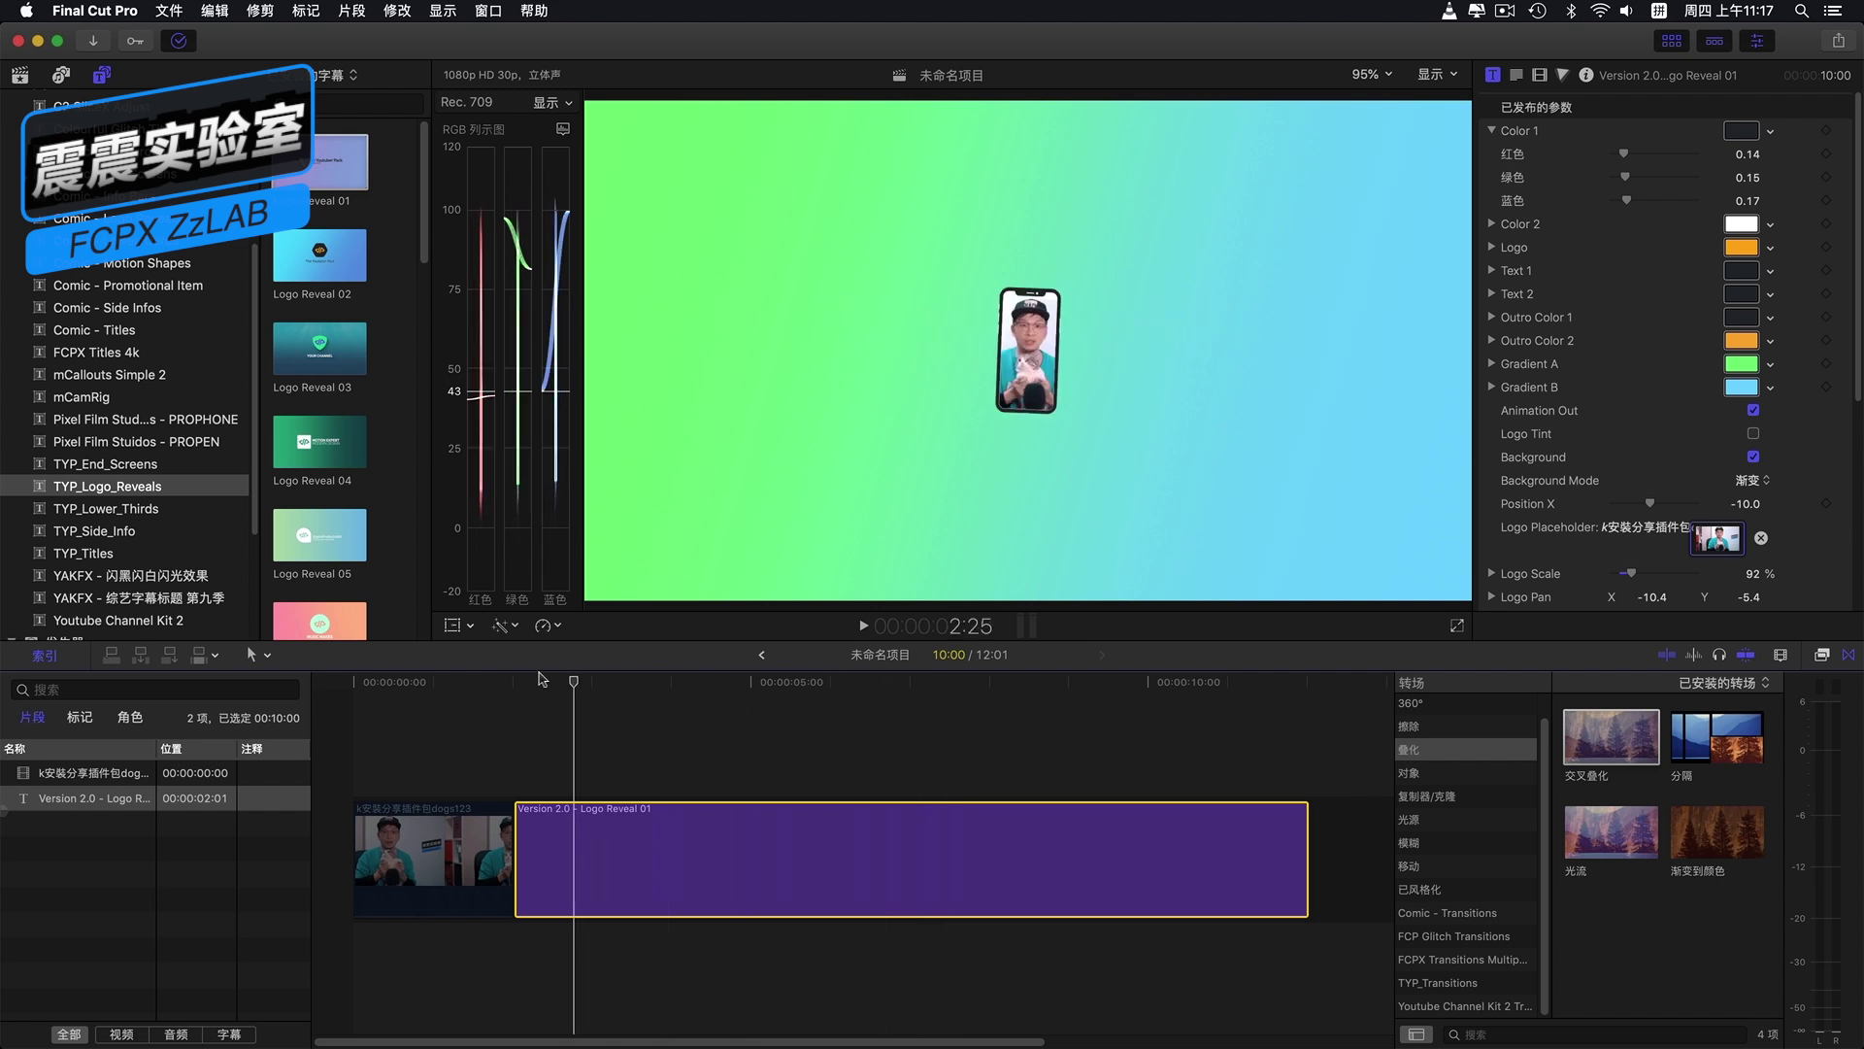
pyautogui.moveTo(542, 678); pyautogui.dragTo(735, 679)
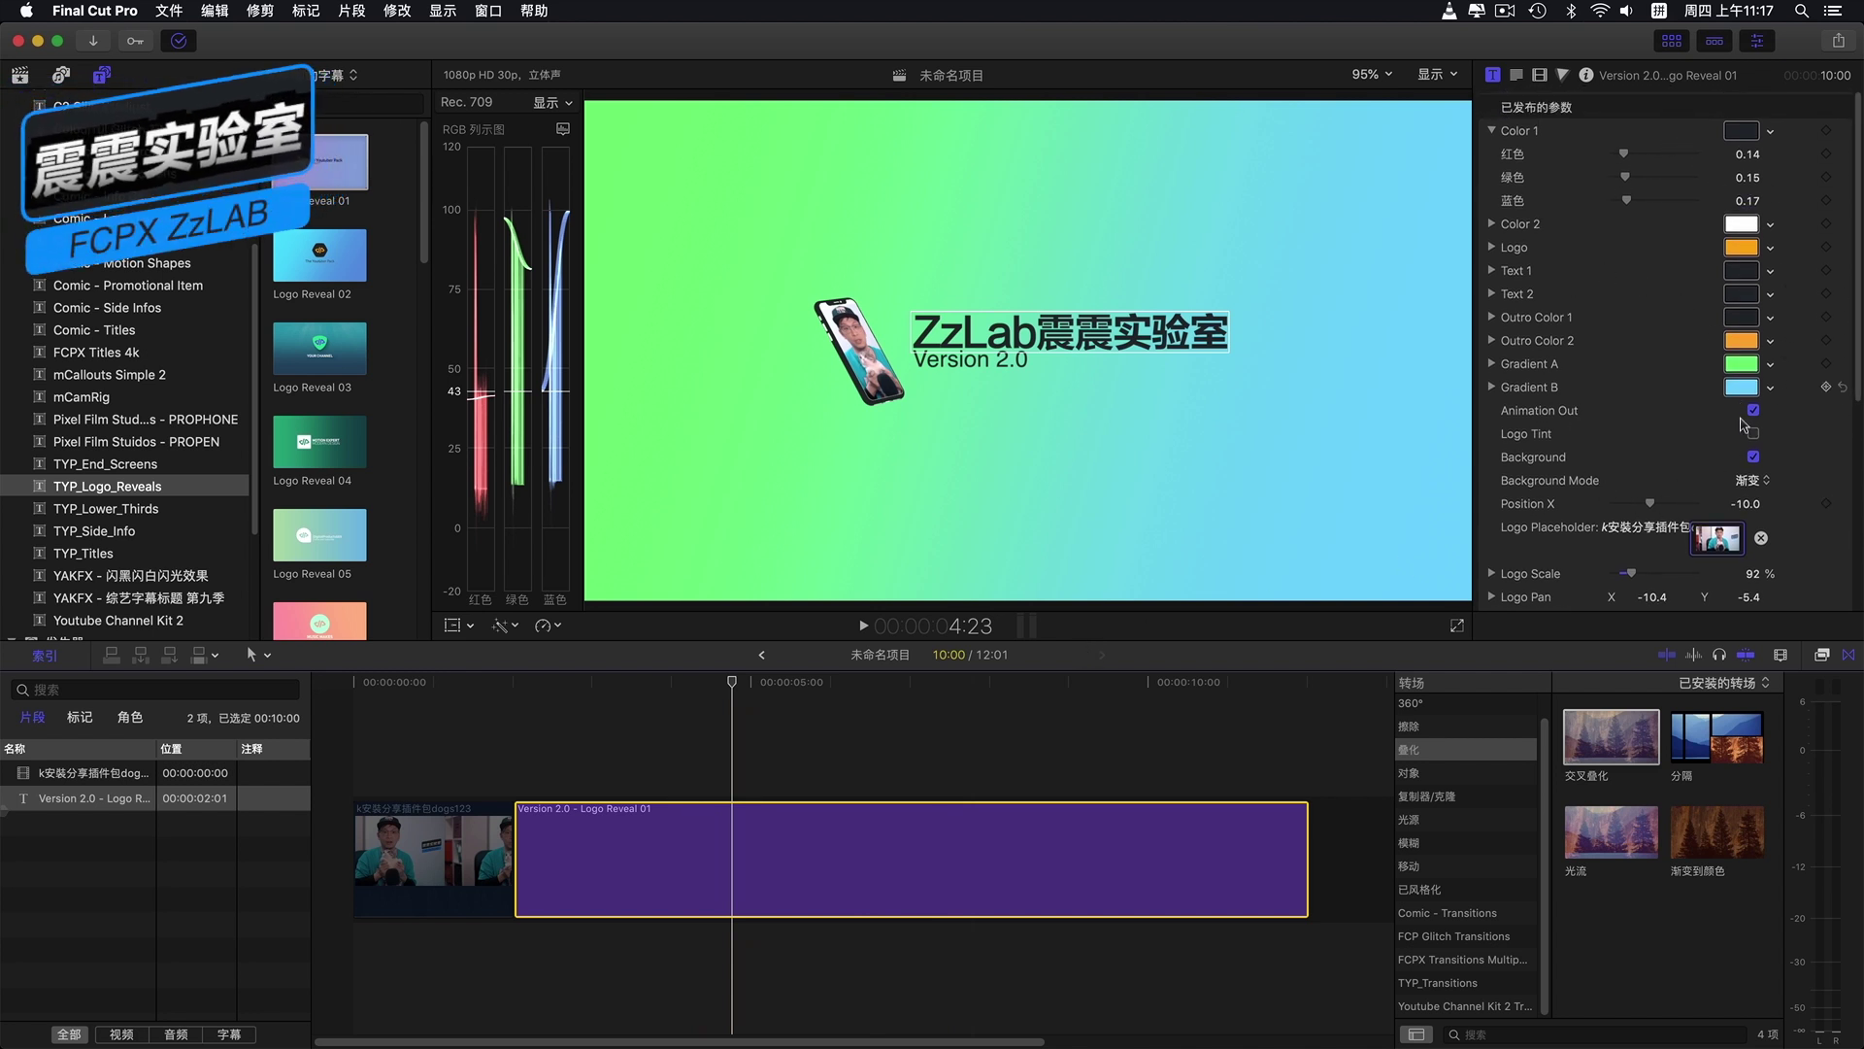
# Step: Show Logo Reveal 01's Transform settings in the Video inspector
pyautogui.scroll(-3, 1745, 425)
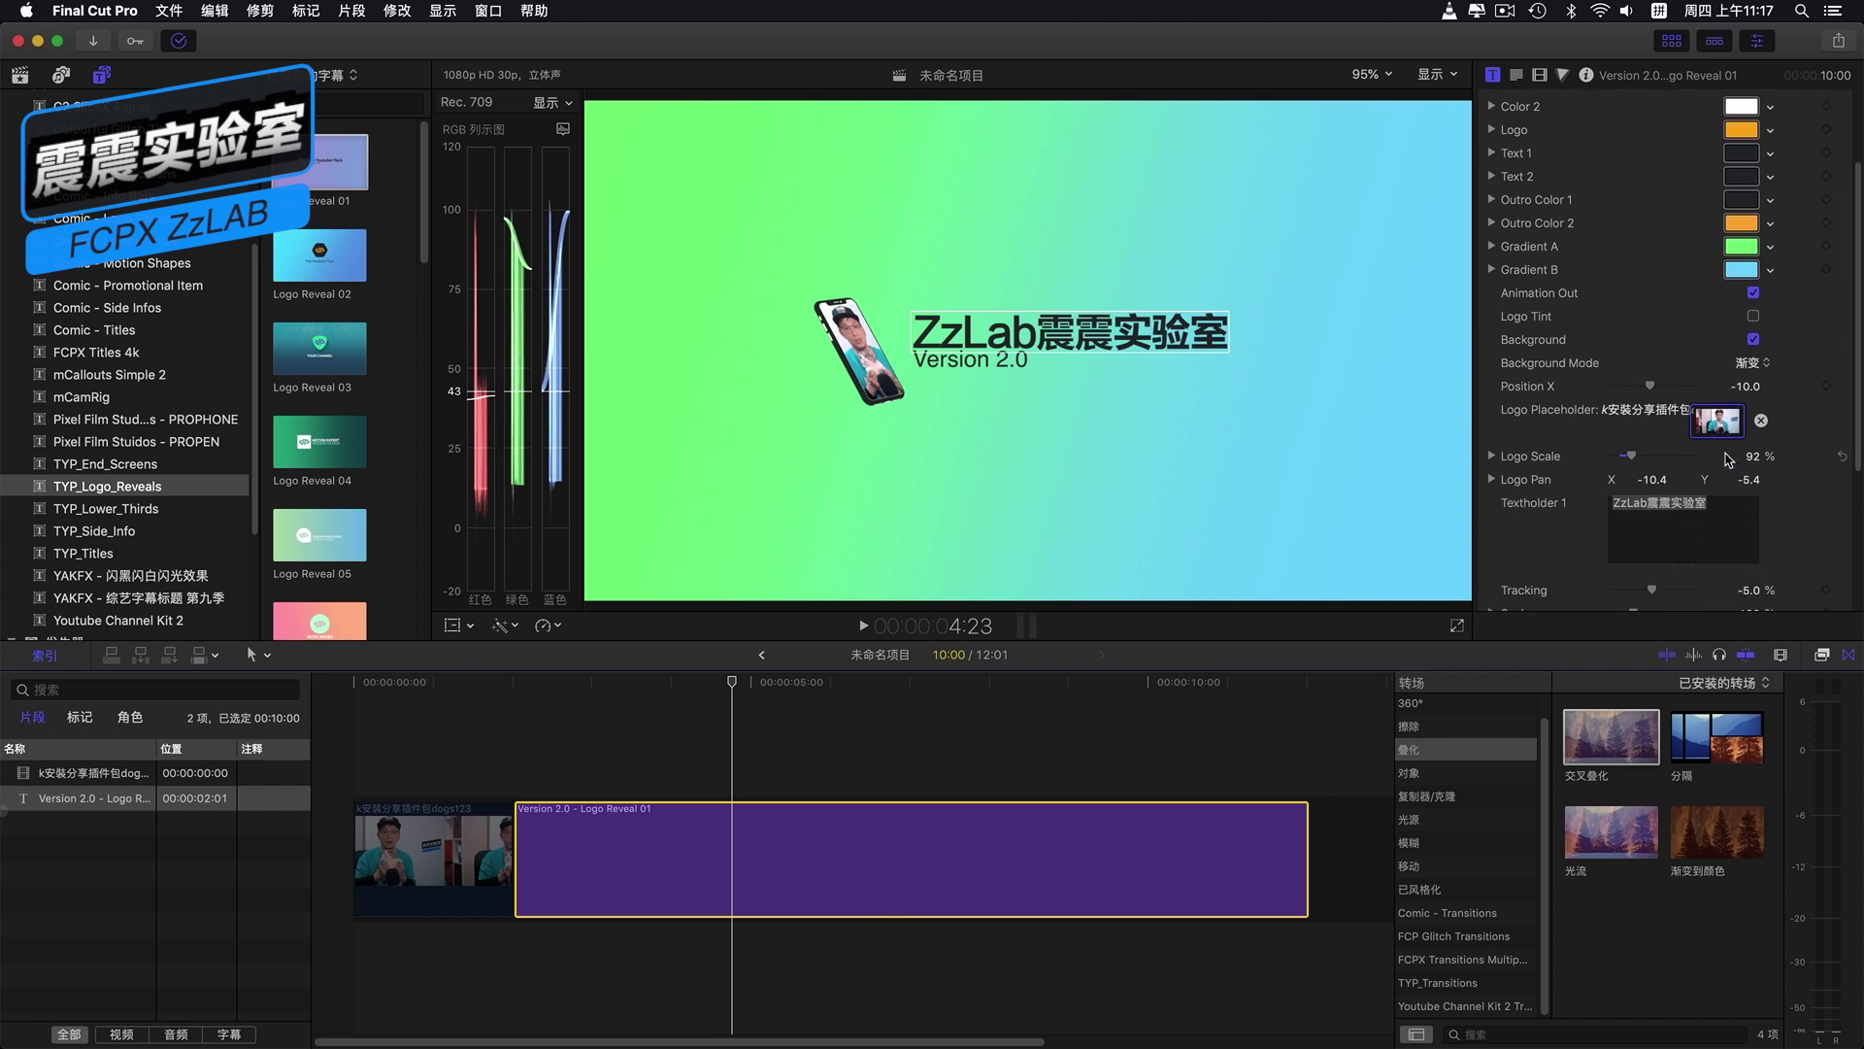
pyautogui.scroll(-2, 1727, 454)
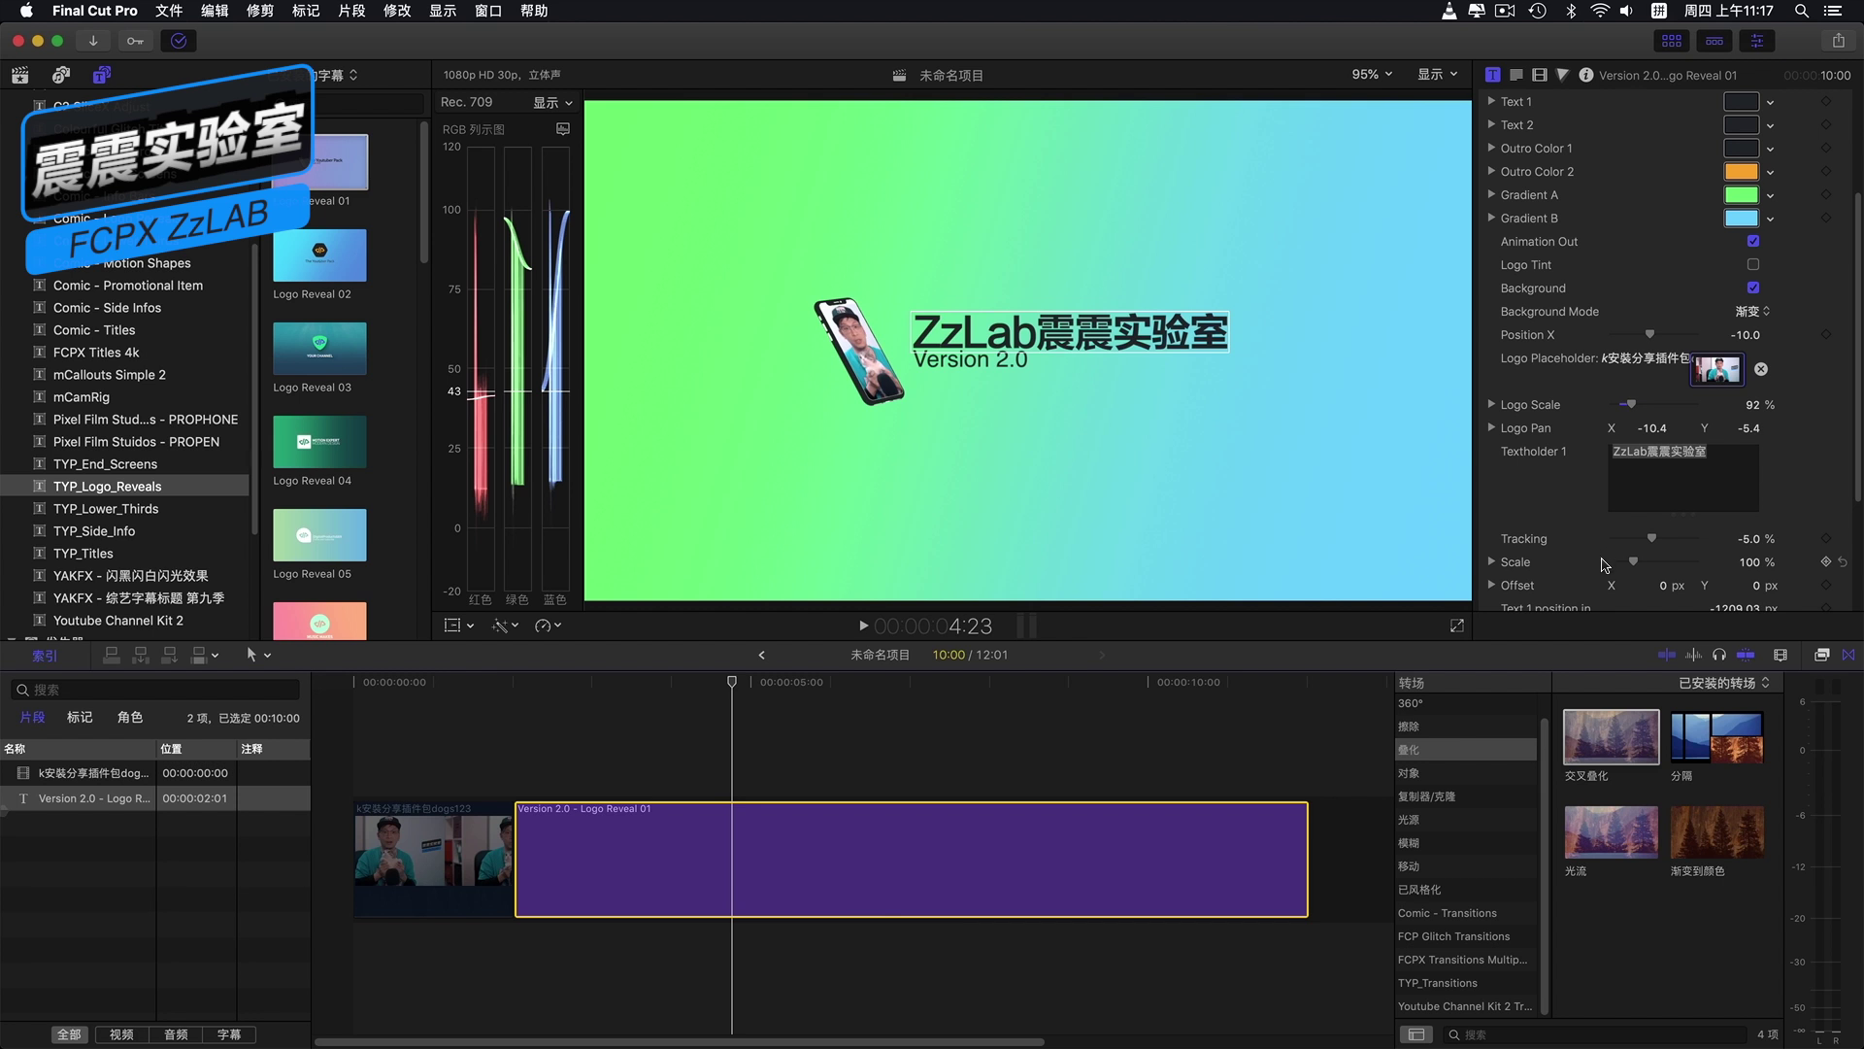
pyautogui.scroll(-2, 1665, 563)
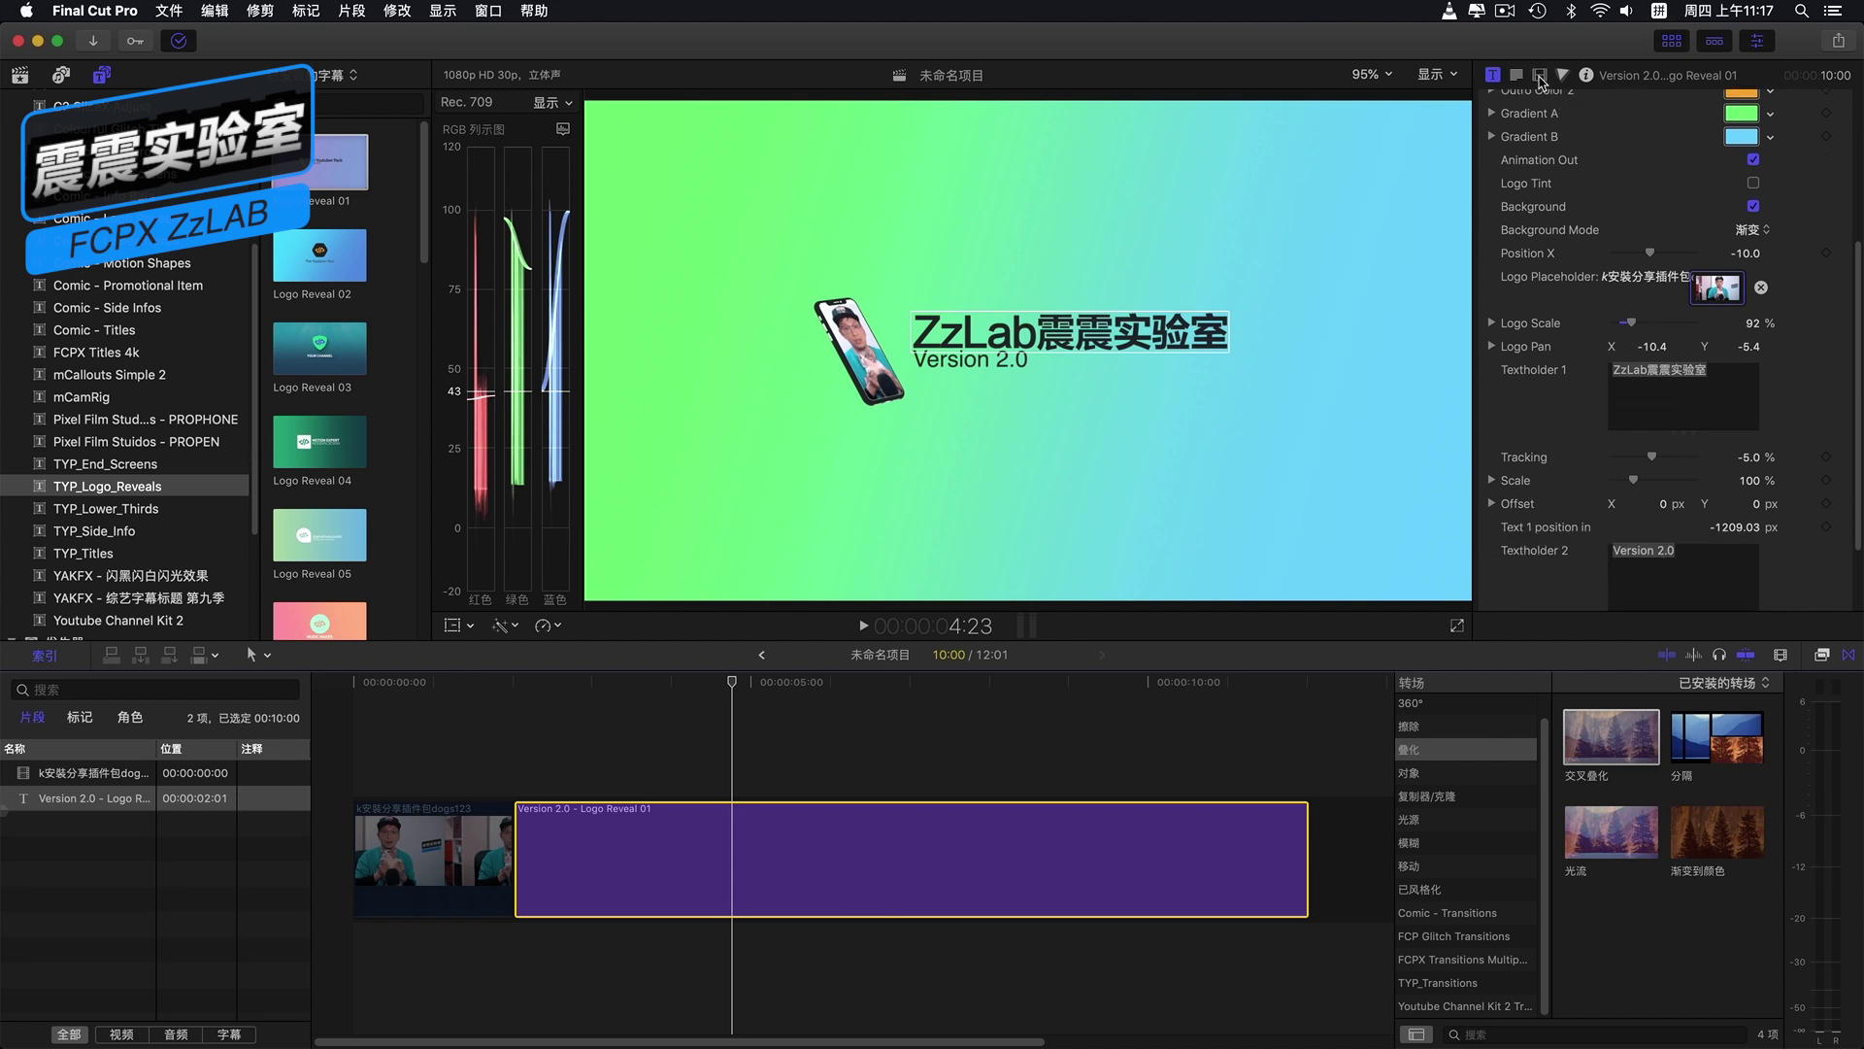
pyautogui.click(1540, 75)
pyautogui.click(824, 844)
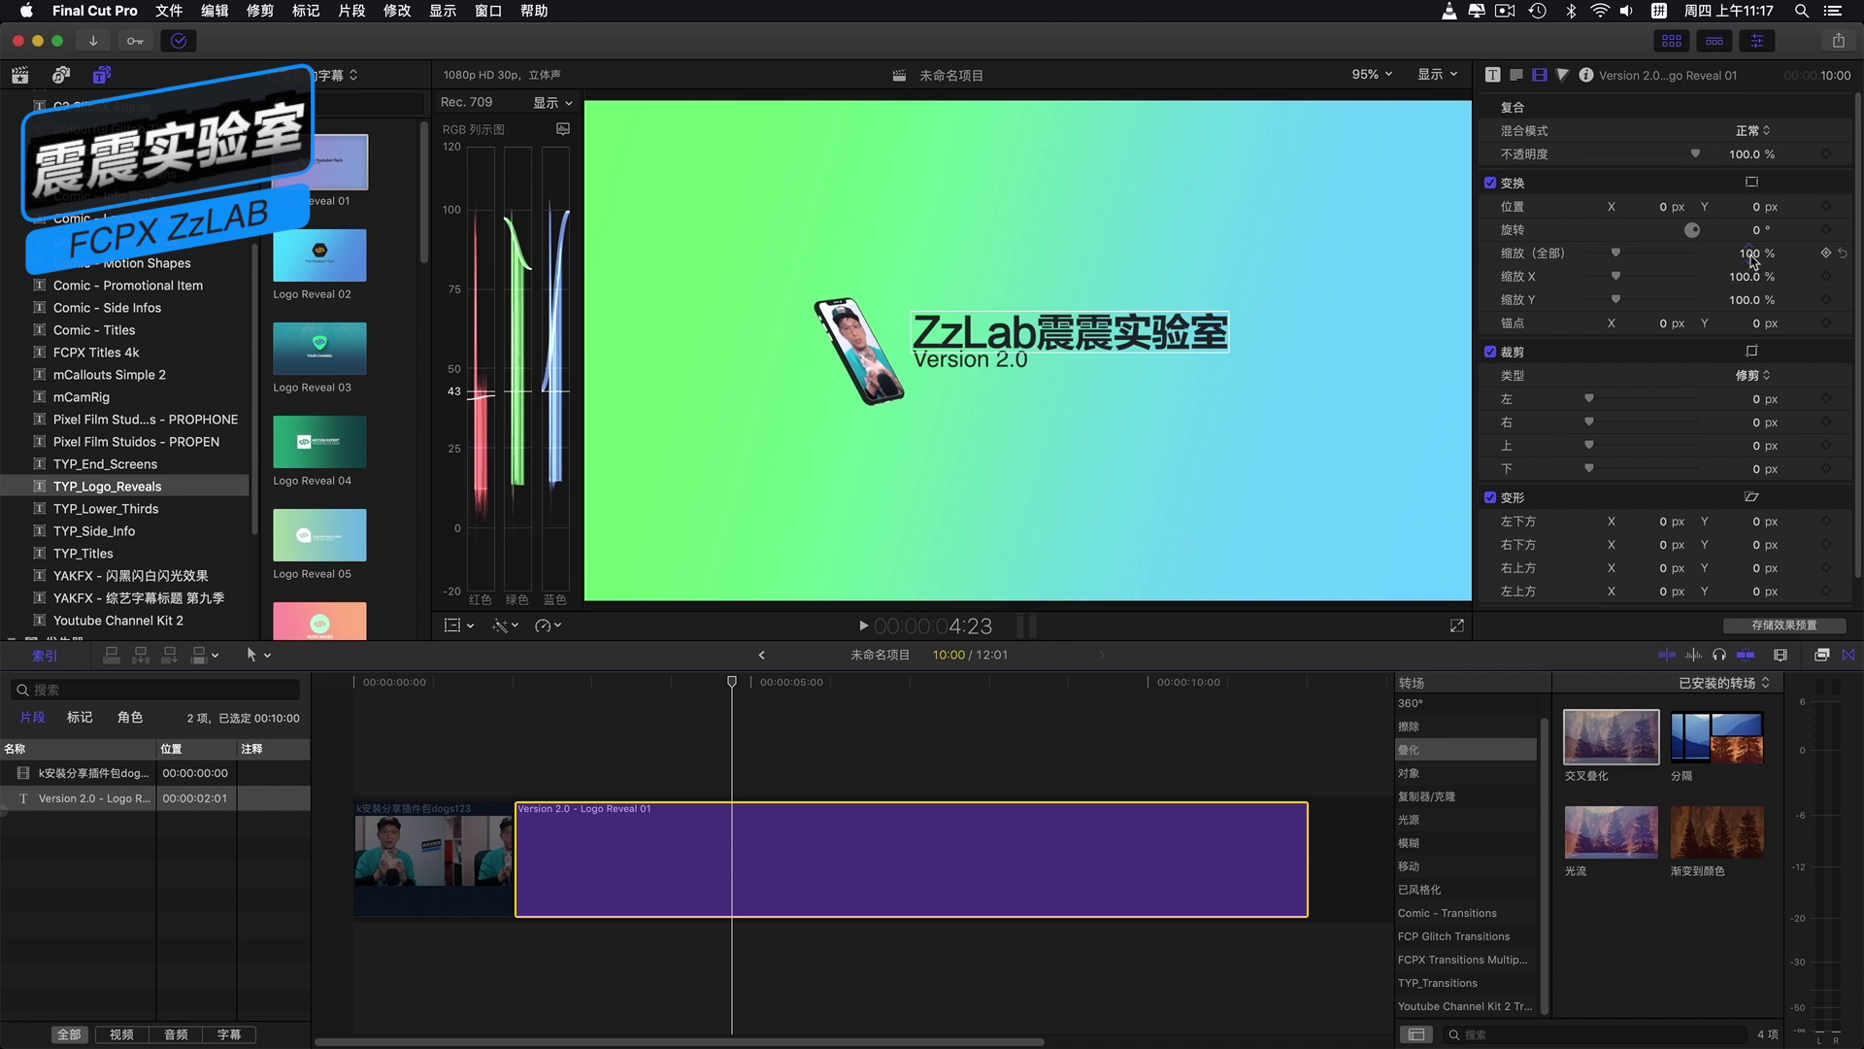
# Step: Raise the title's Transform Scale from 110% and 120% up to 198%, enlarging the timeline
pyautogui.click(1752, 255)
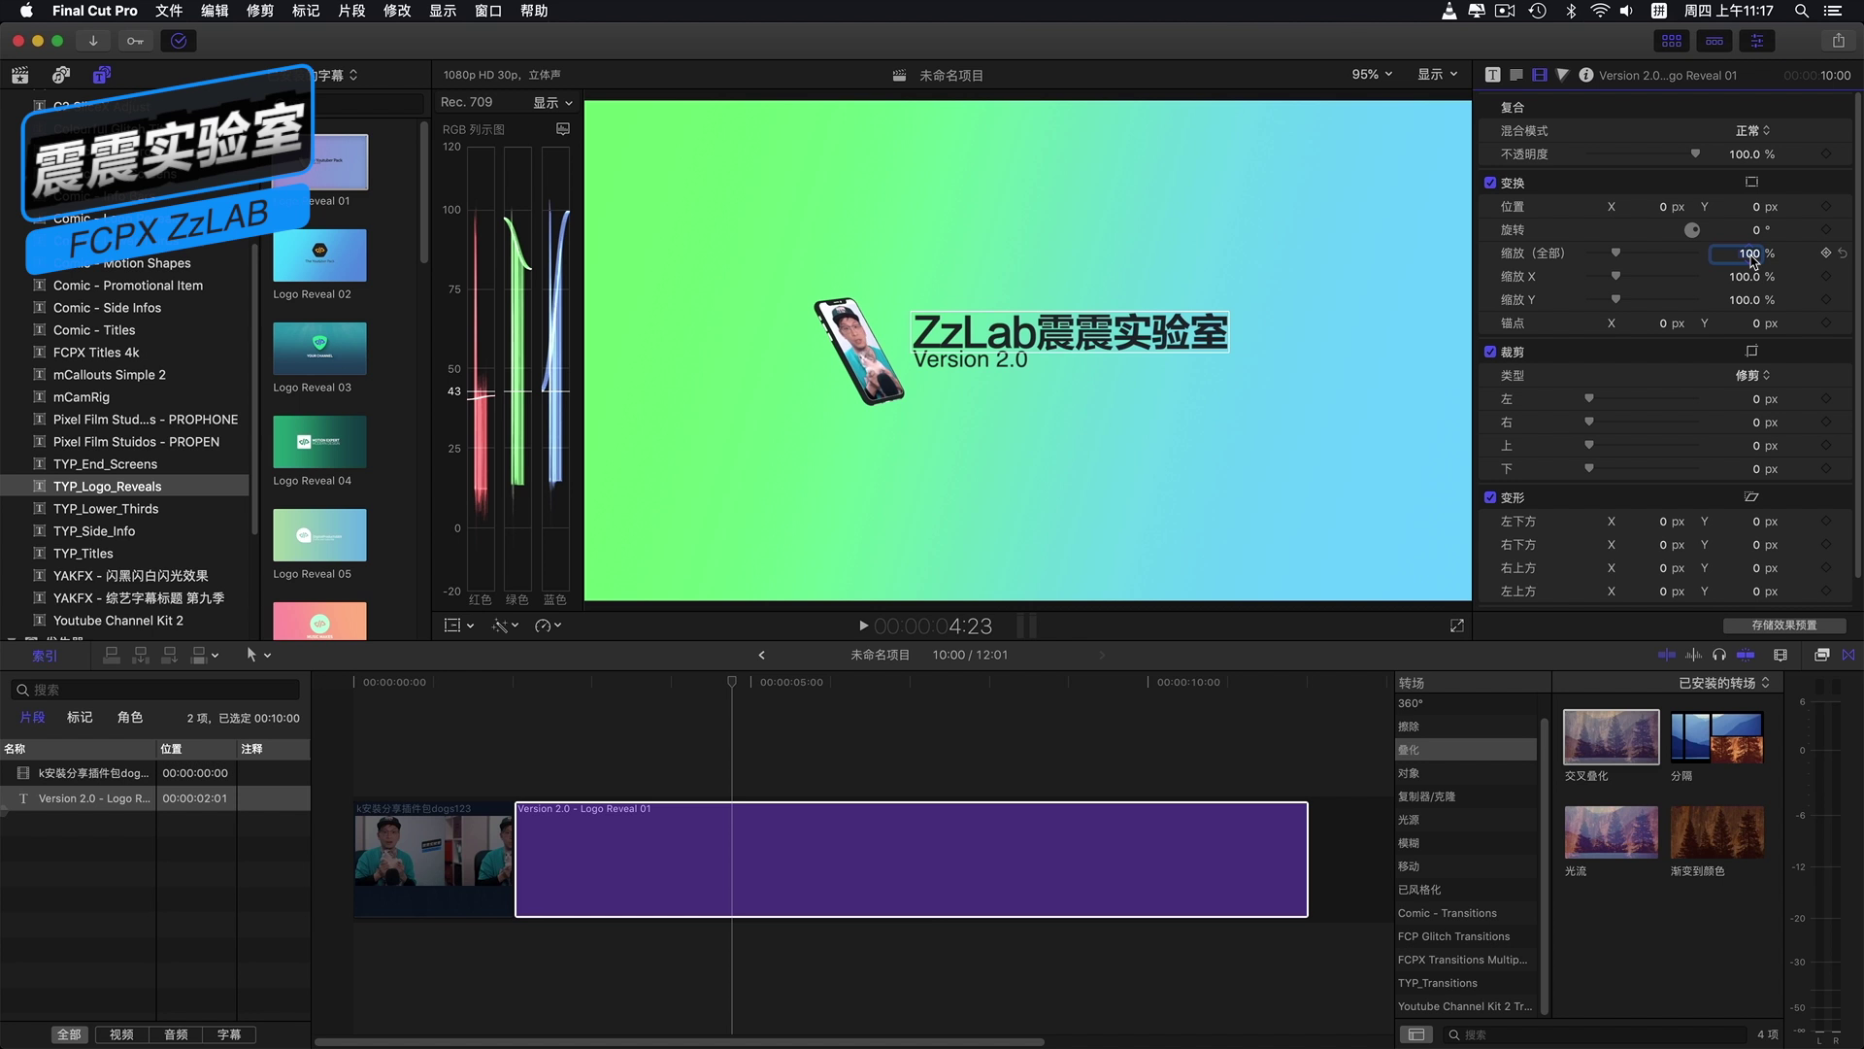
pyautogui.write('110')
pyautogui.press('Return')
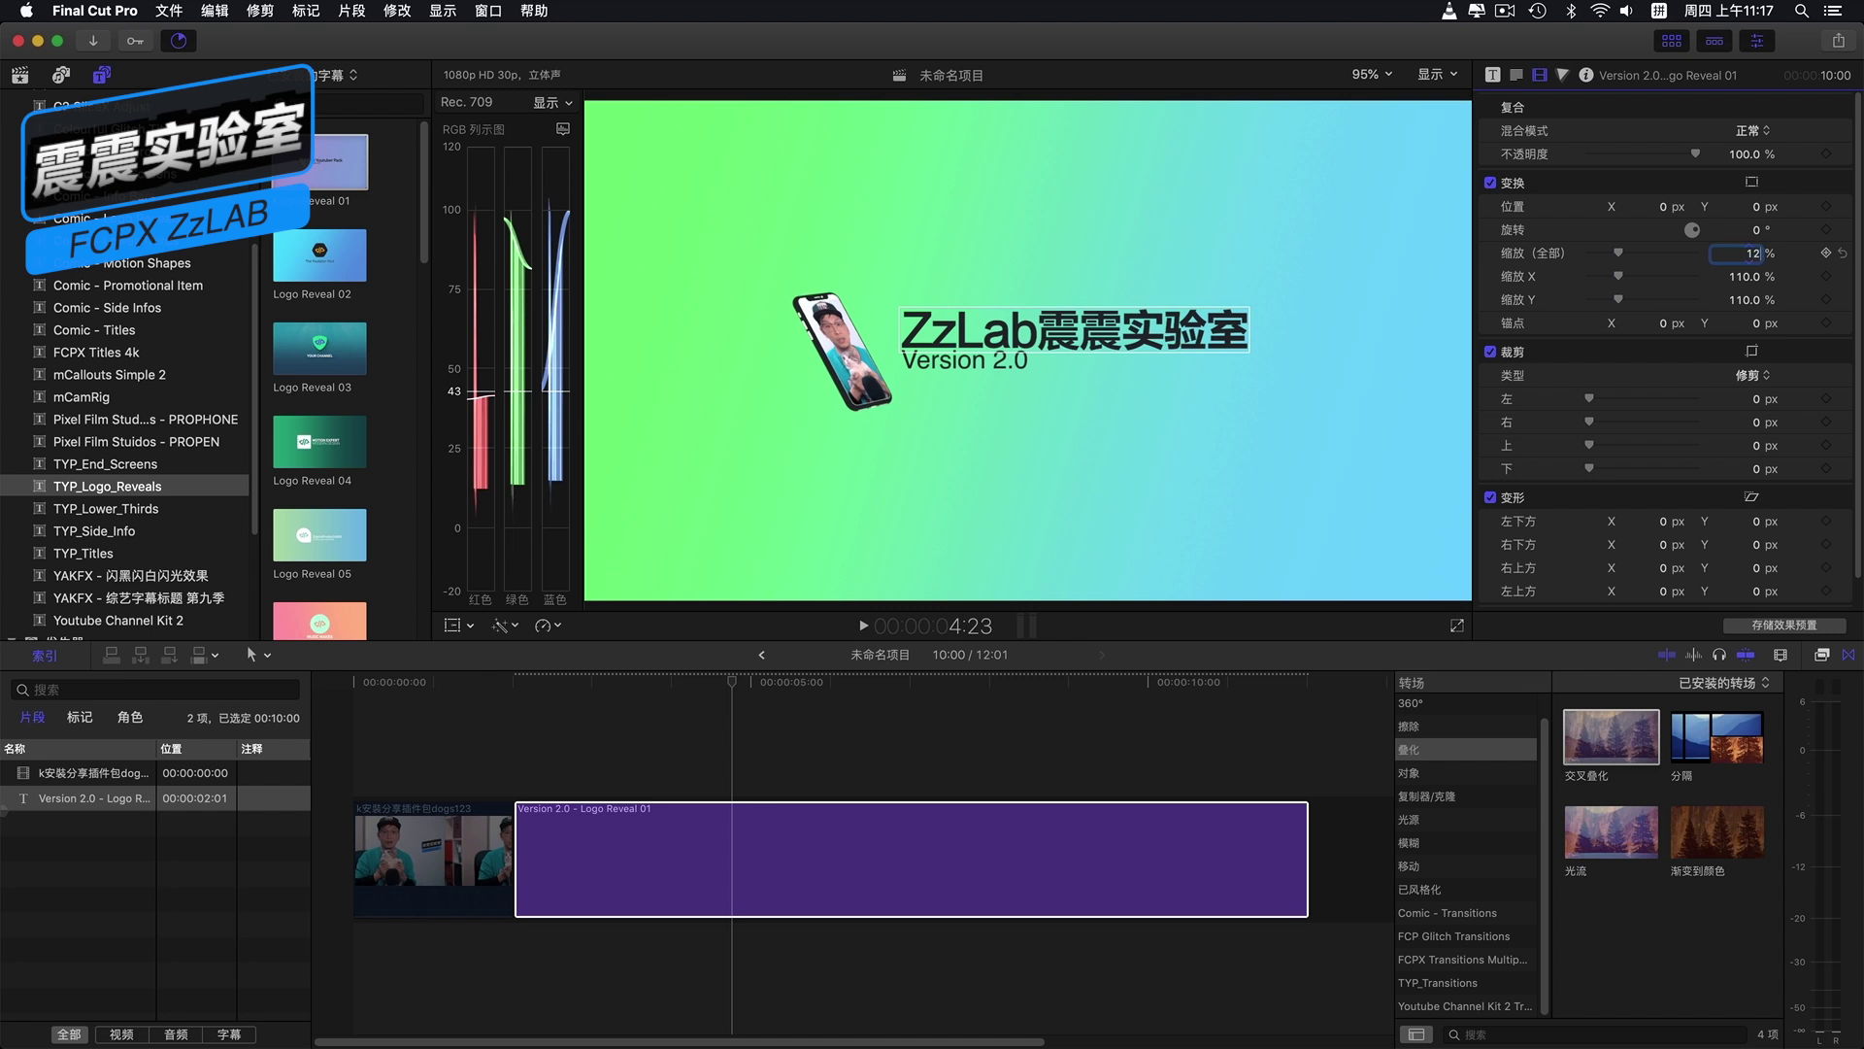
pyautogui.press('Return')
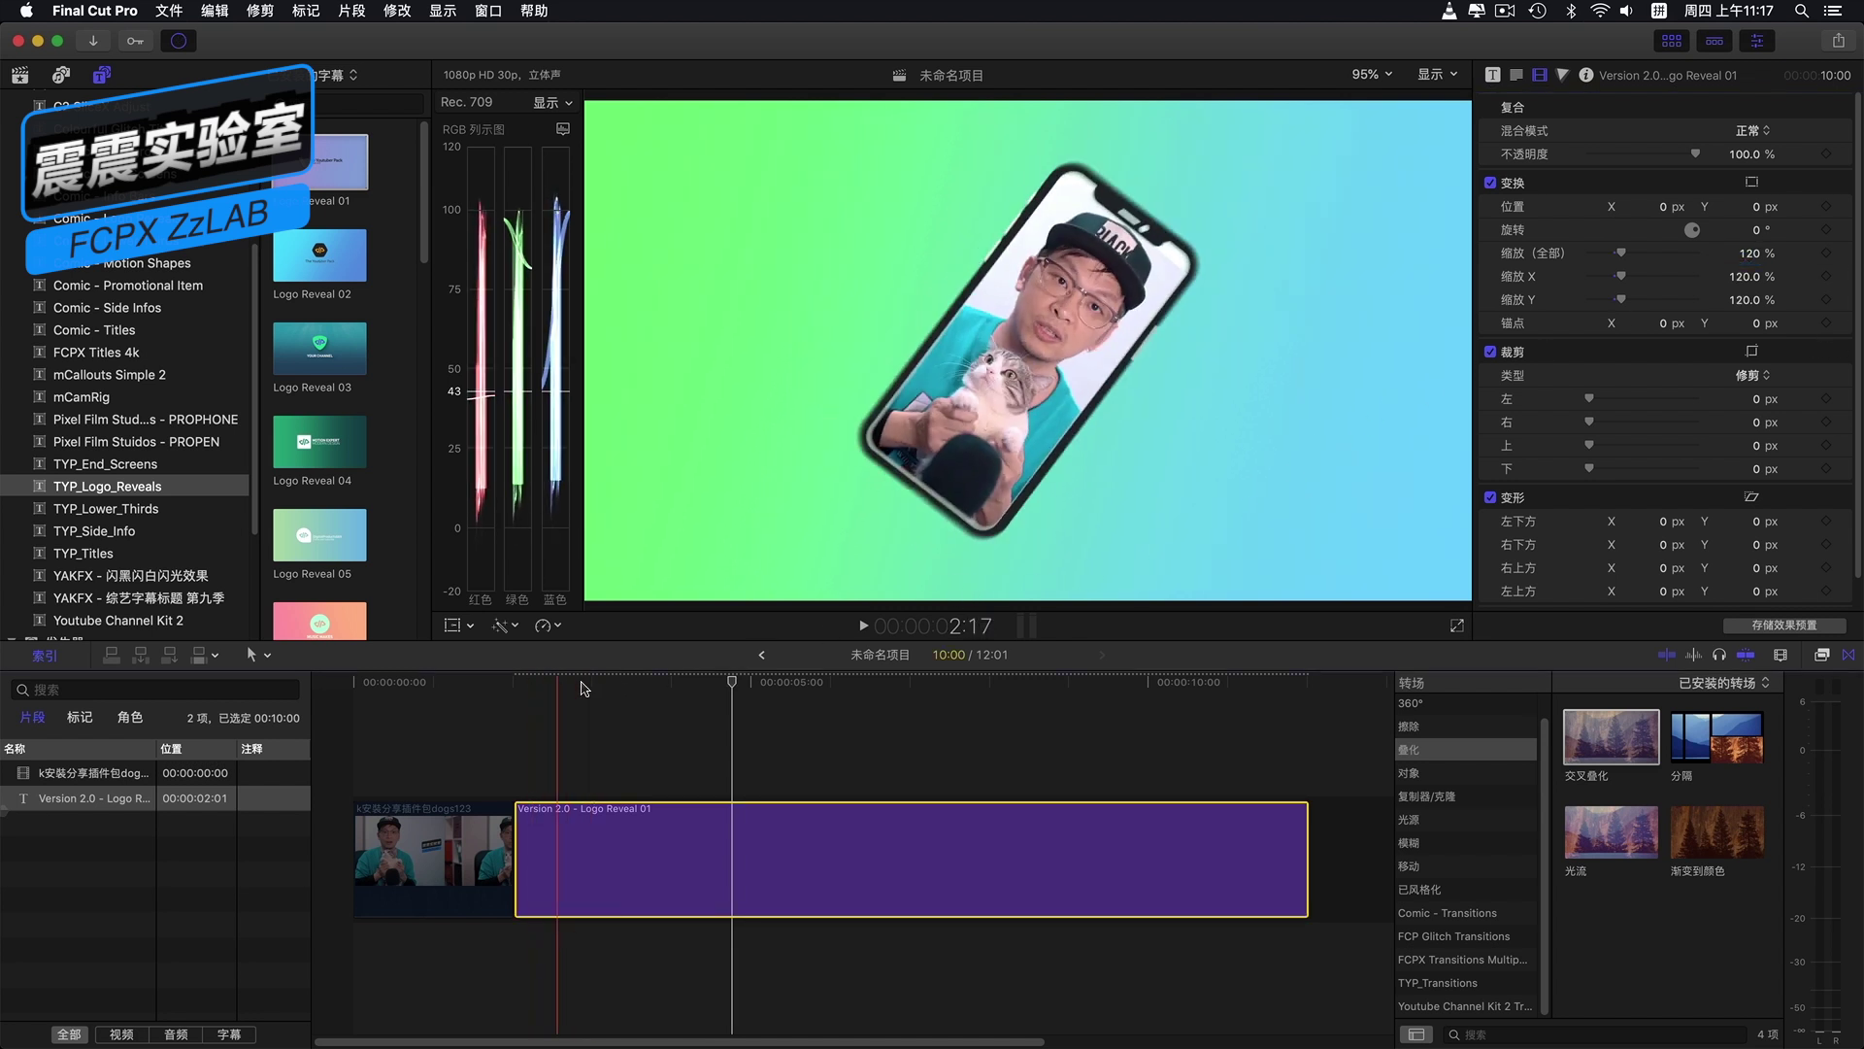
pyautogui.click(726, 685)
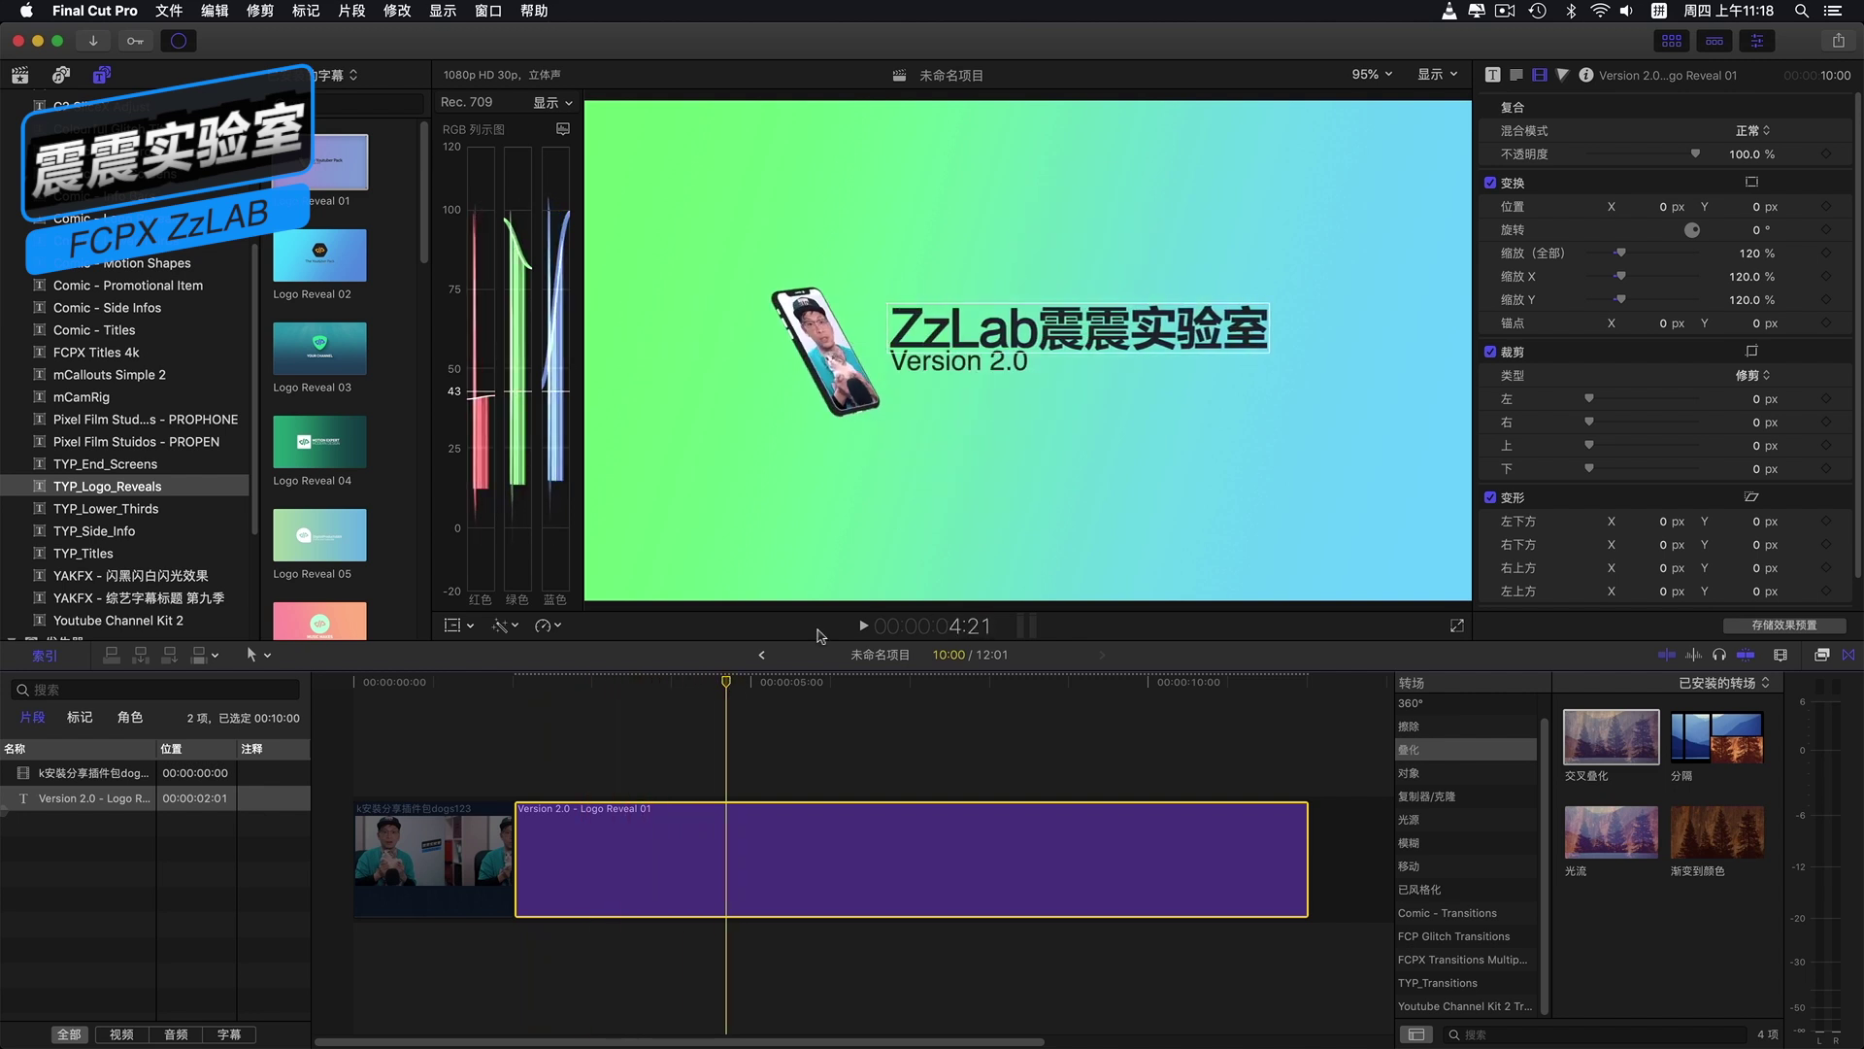
pyautogui.moveTo(829, 602); pyautogui.dragTo(854, 326)
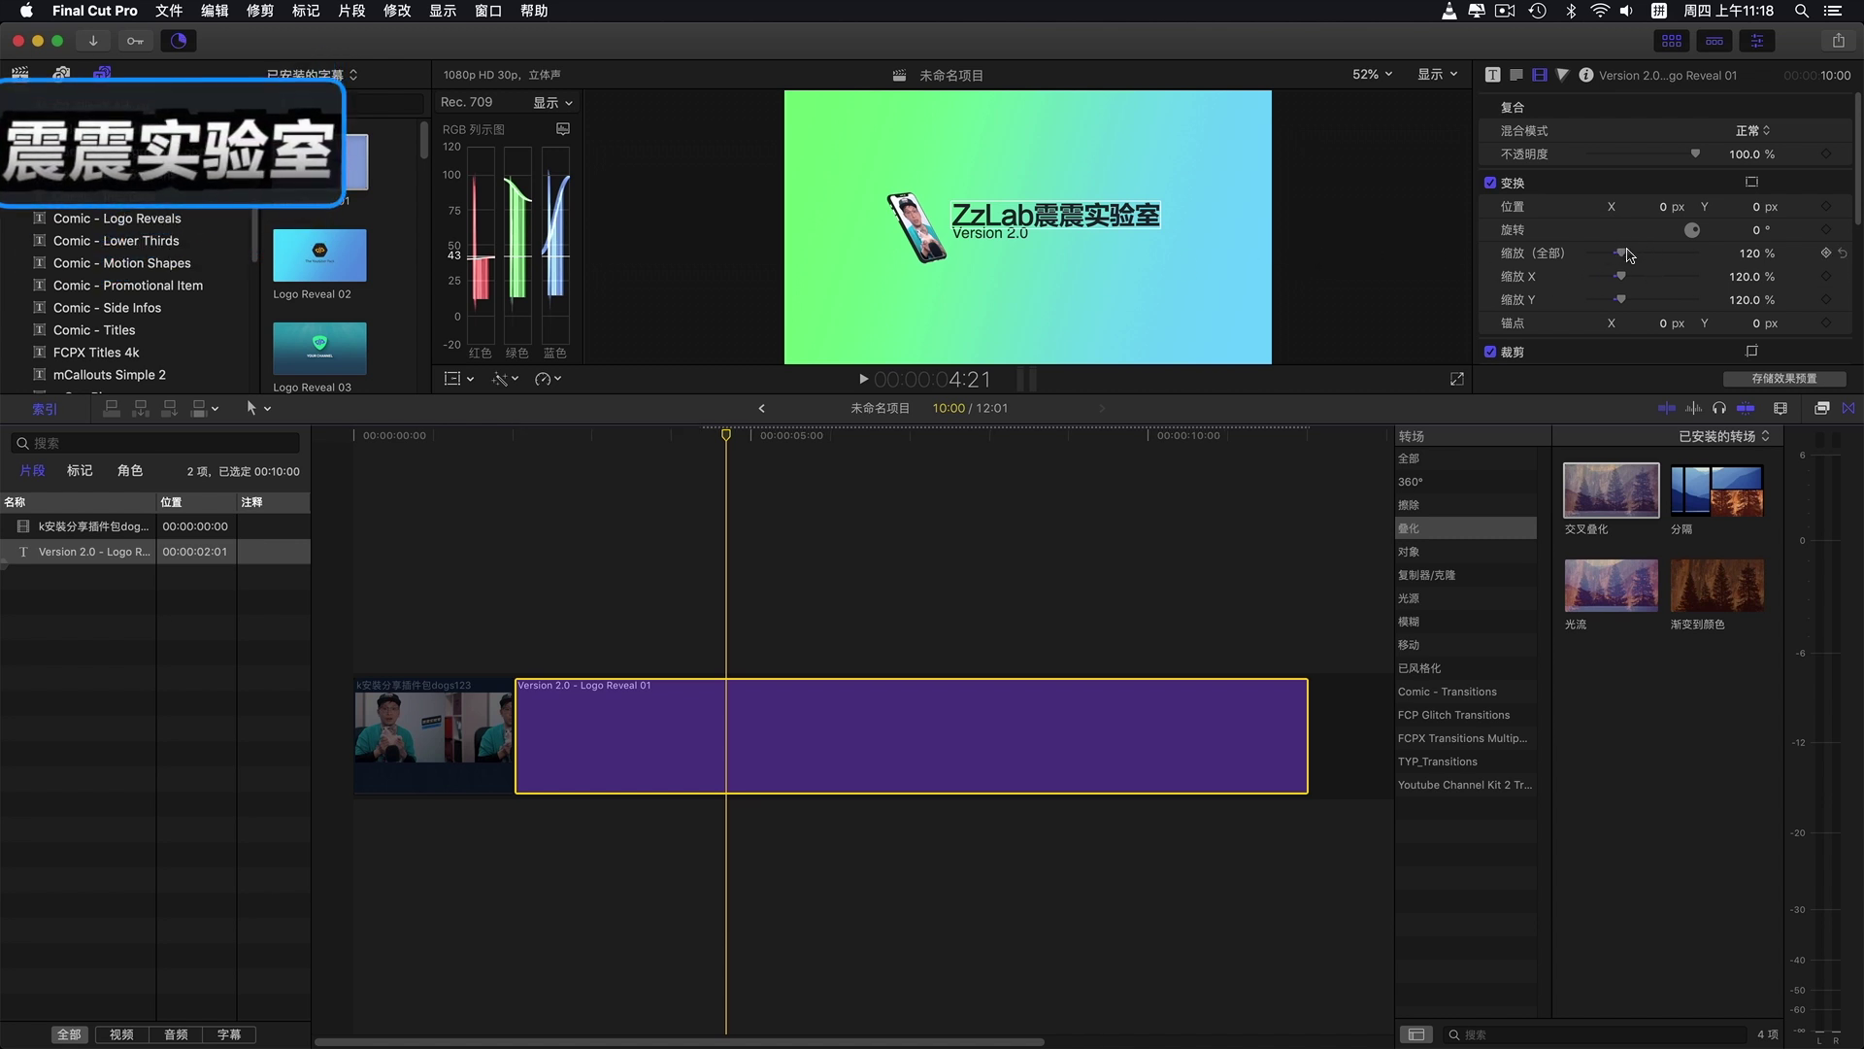
pyautogui.moveTo(1620, 252); pyautogui.dragTo(1646, 255)
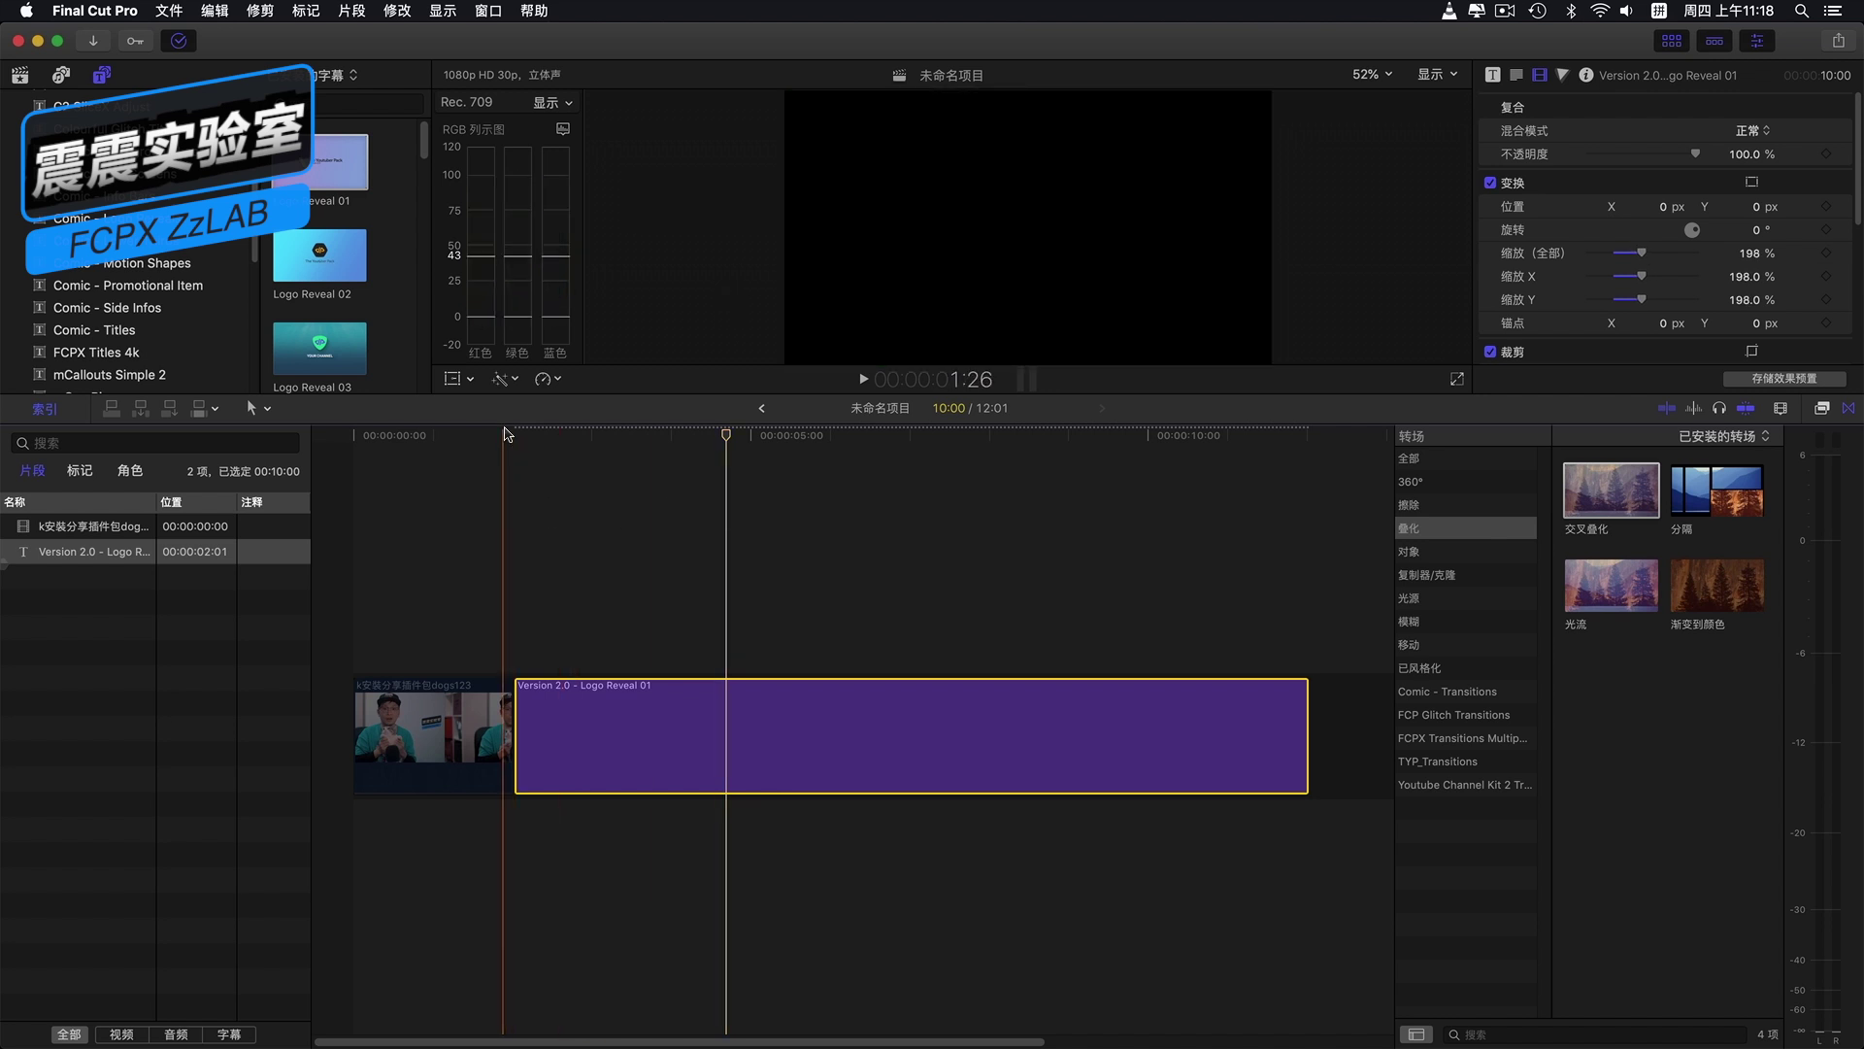
# Step: Play the reveal to check the larger title, then park on the finished ZzLab frame
pyautogui.press('space')
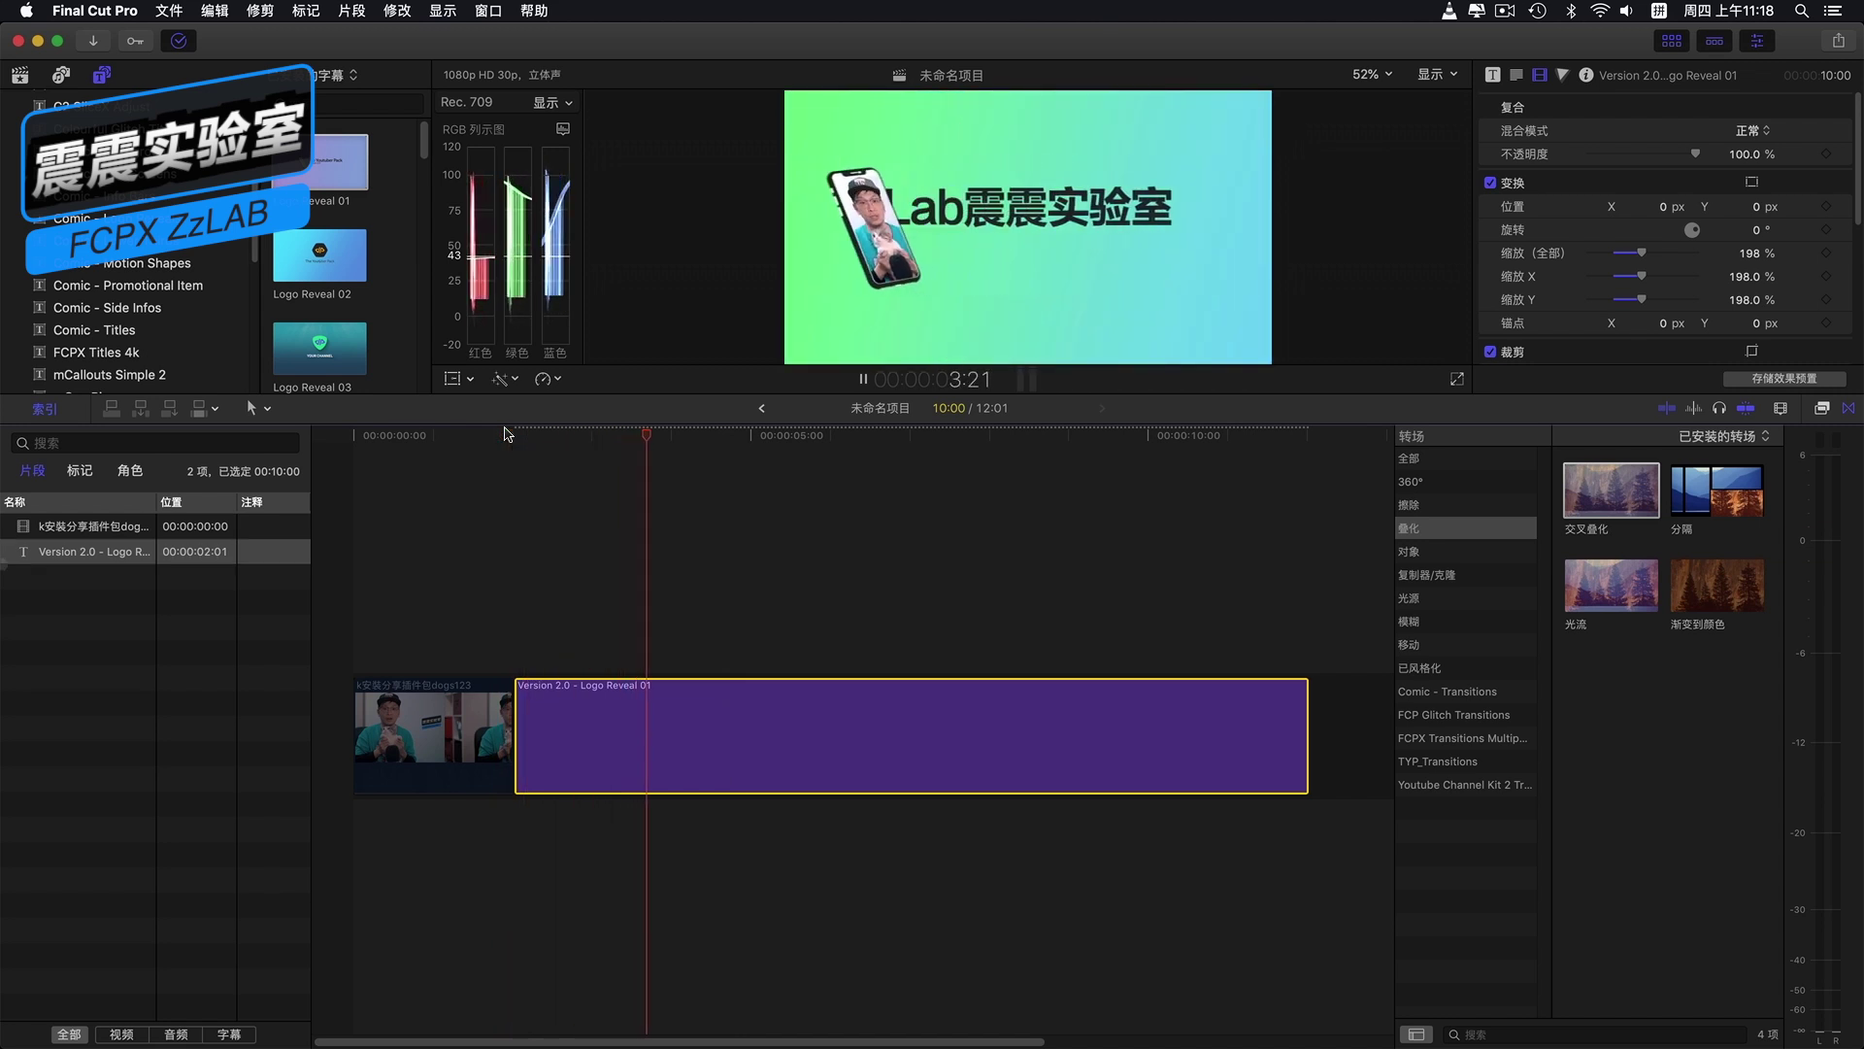
pyautogui.press('space')
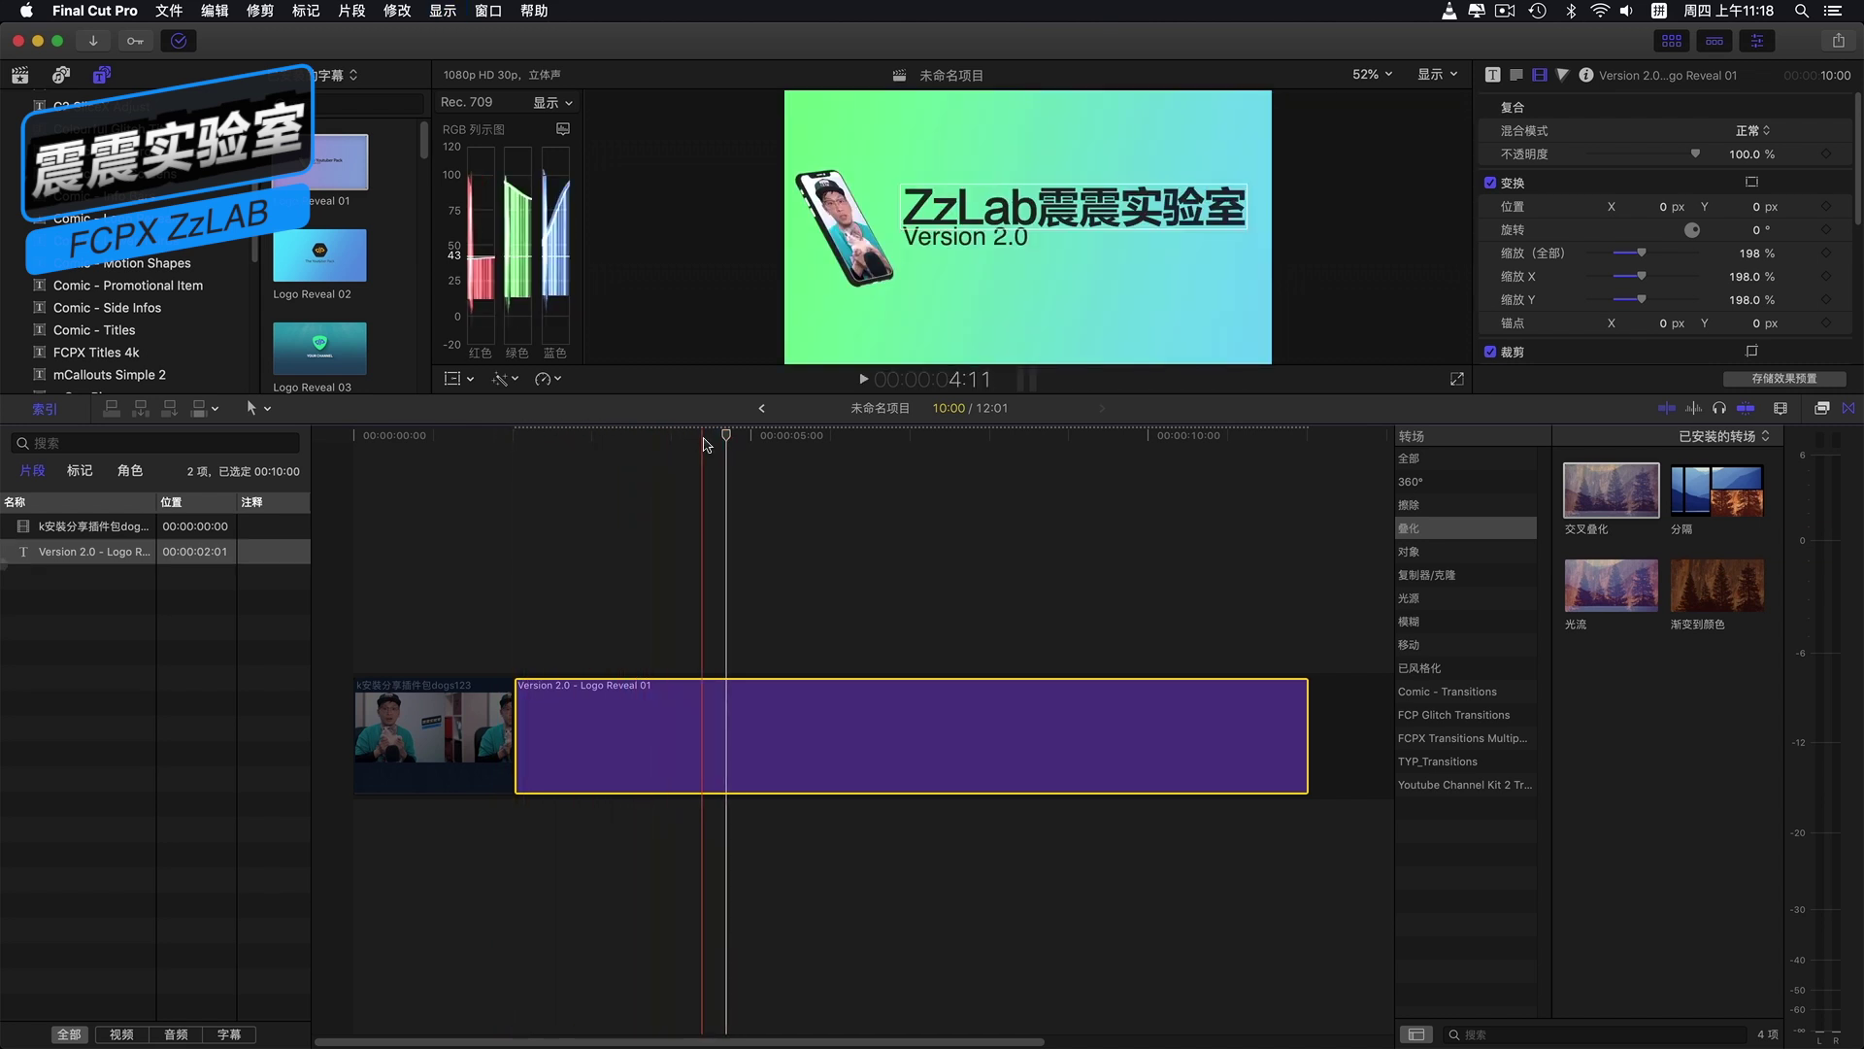
pyautogui.click(707, 438)
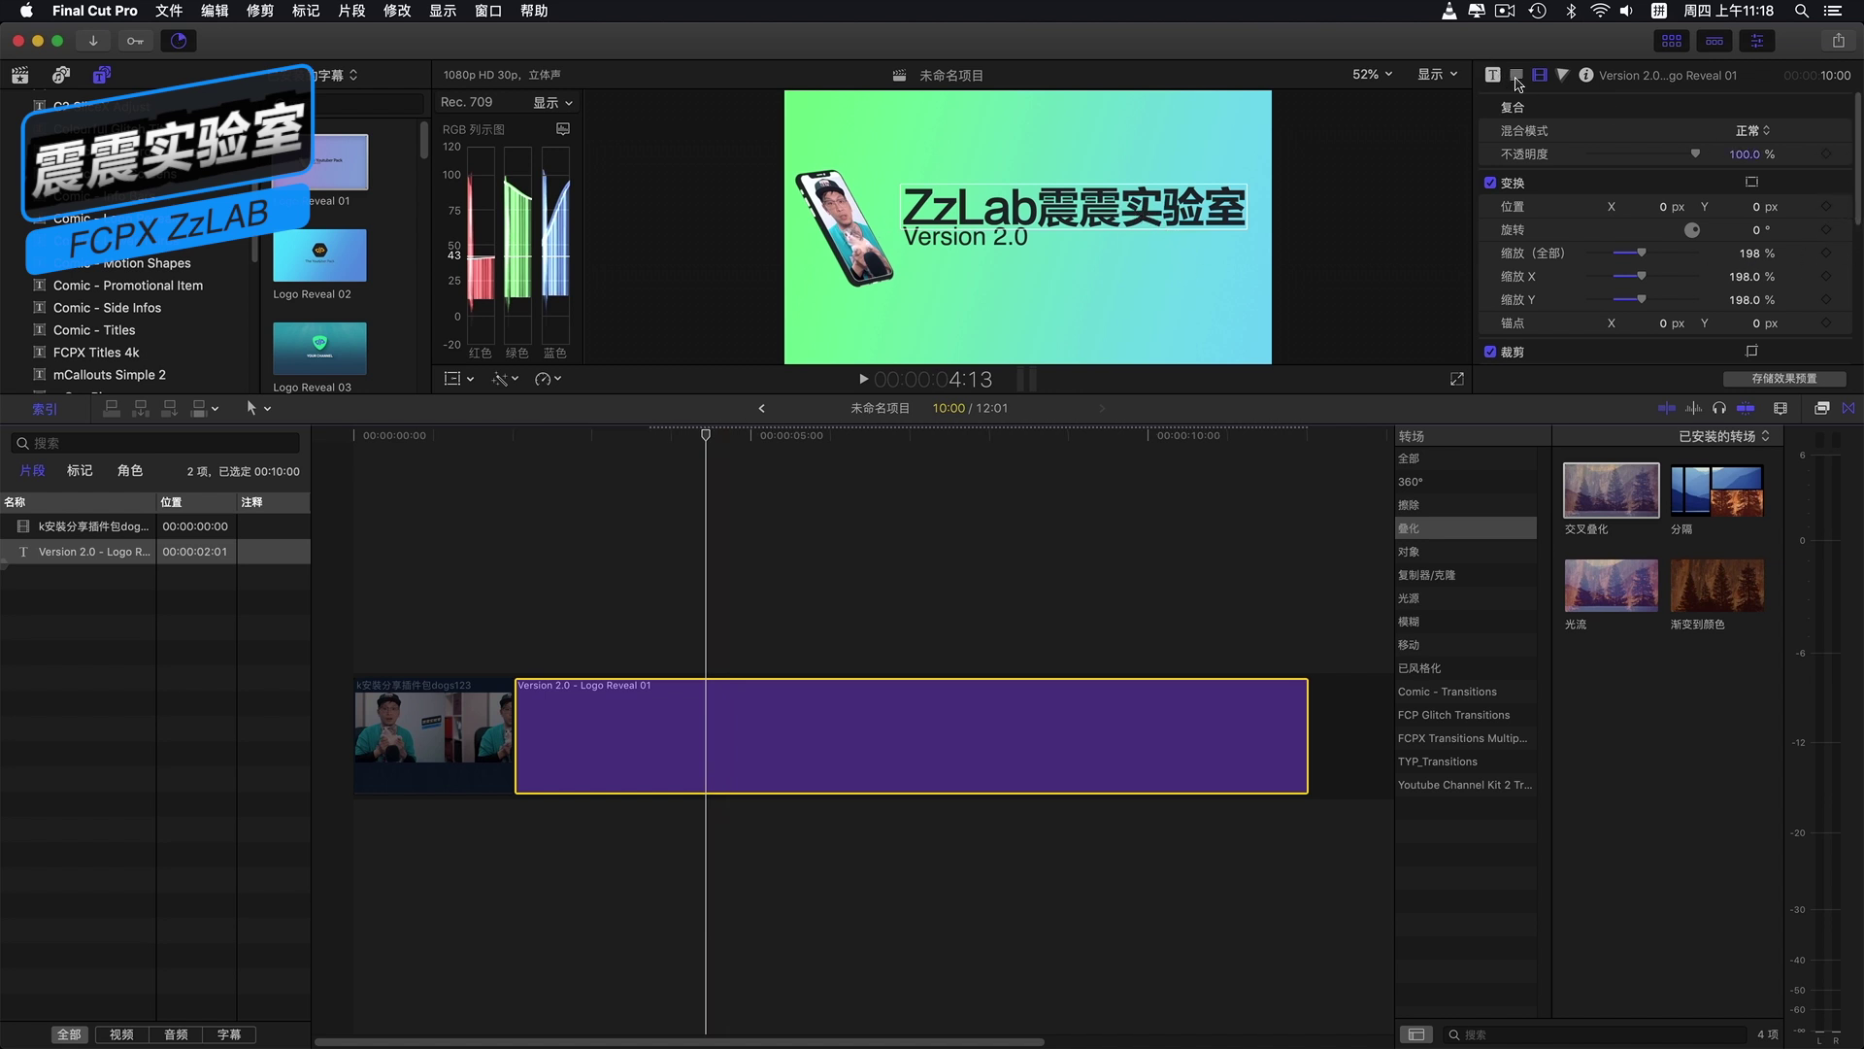
# Step: Break the headline after ZzLab so 震震实验室 sits on a second line
pyautogui.click(1495, 76)
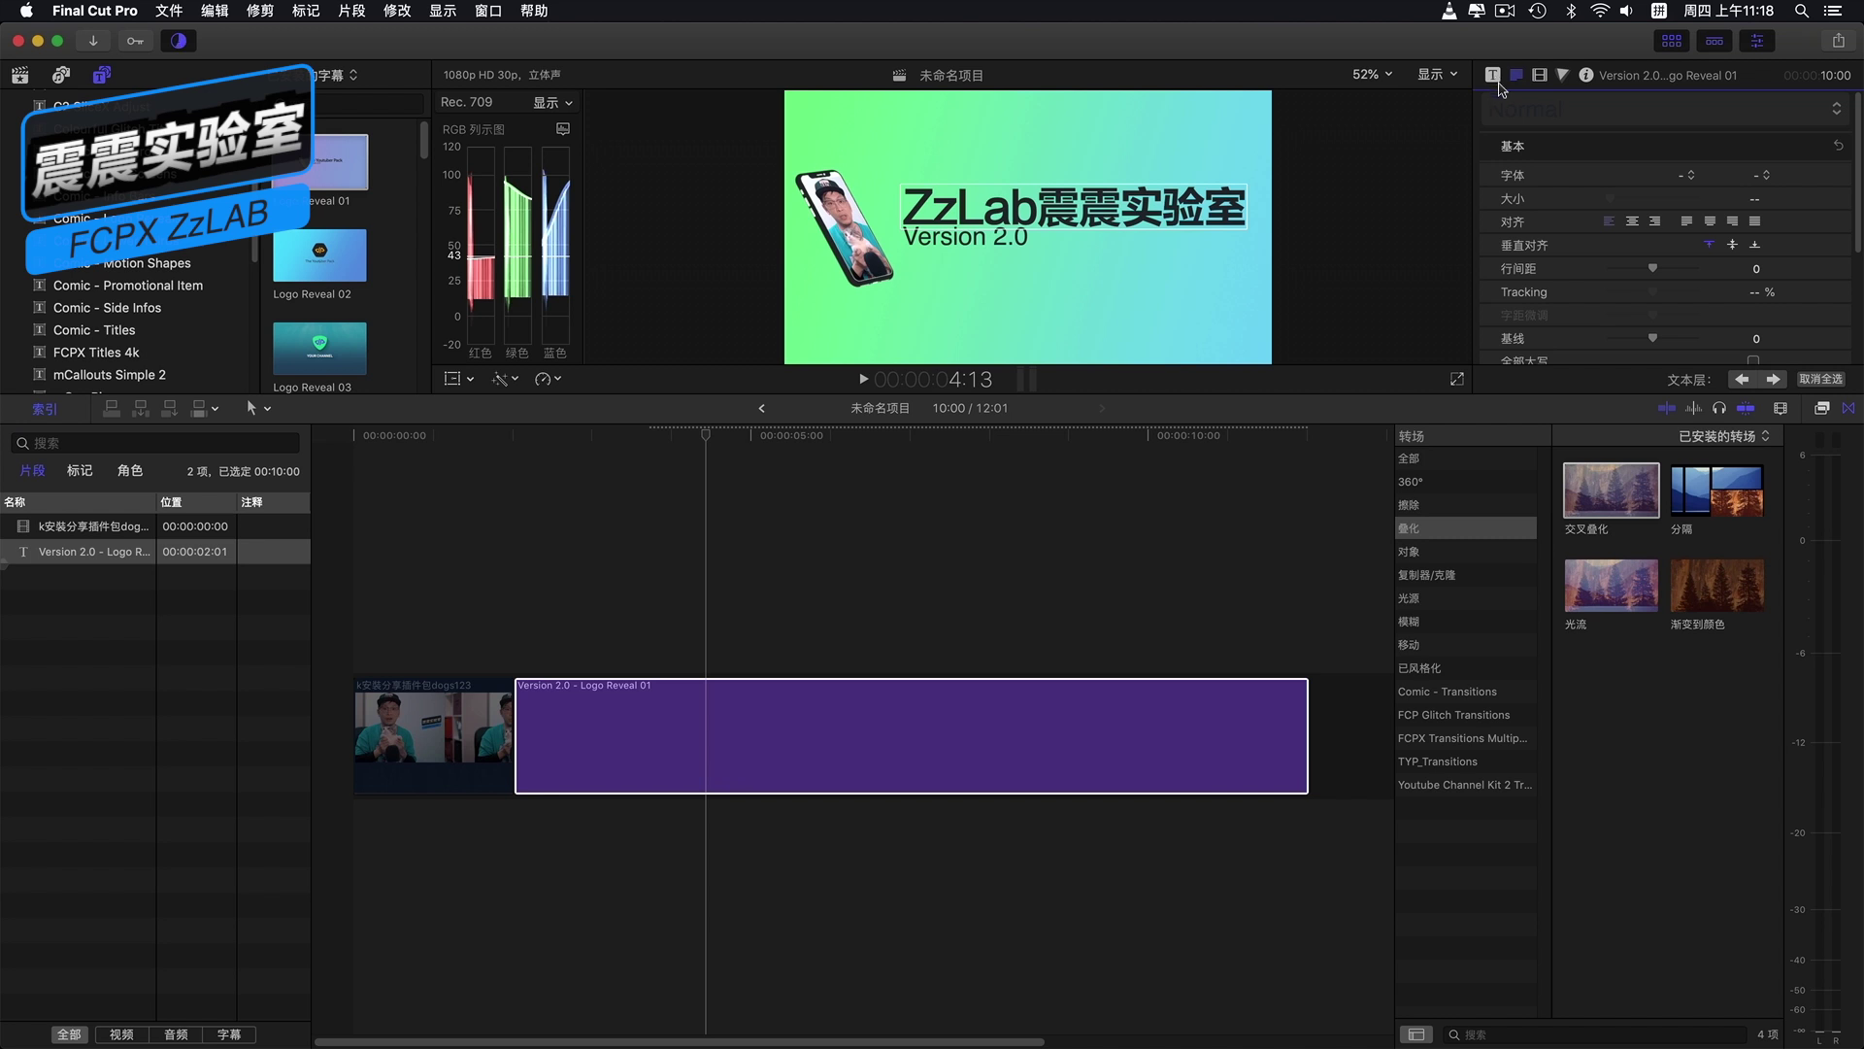
pyautogui.moveTo(1542, 167); pyautogui.dragTo(1487, 200)
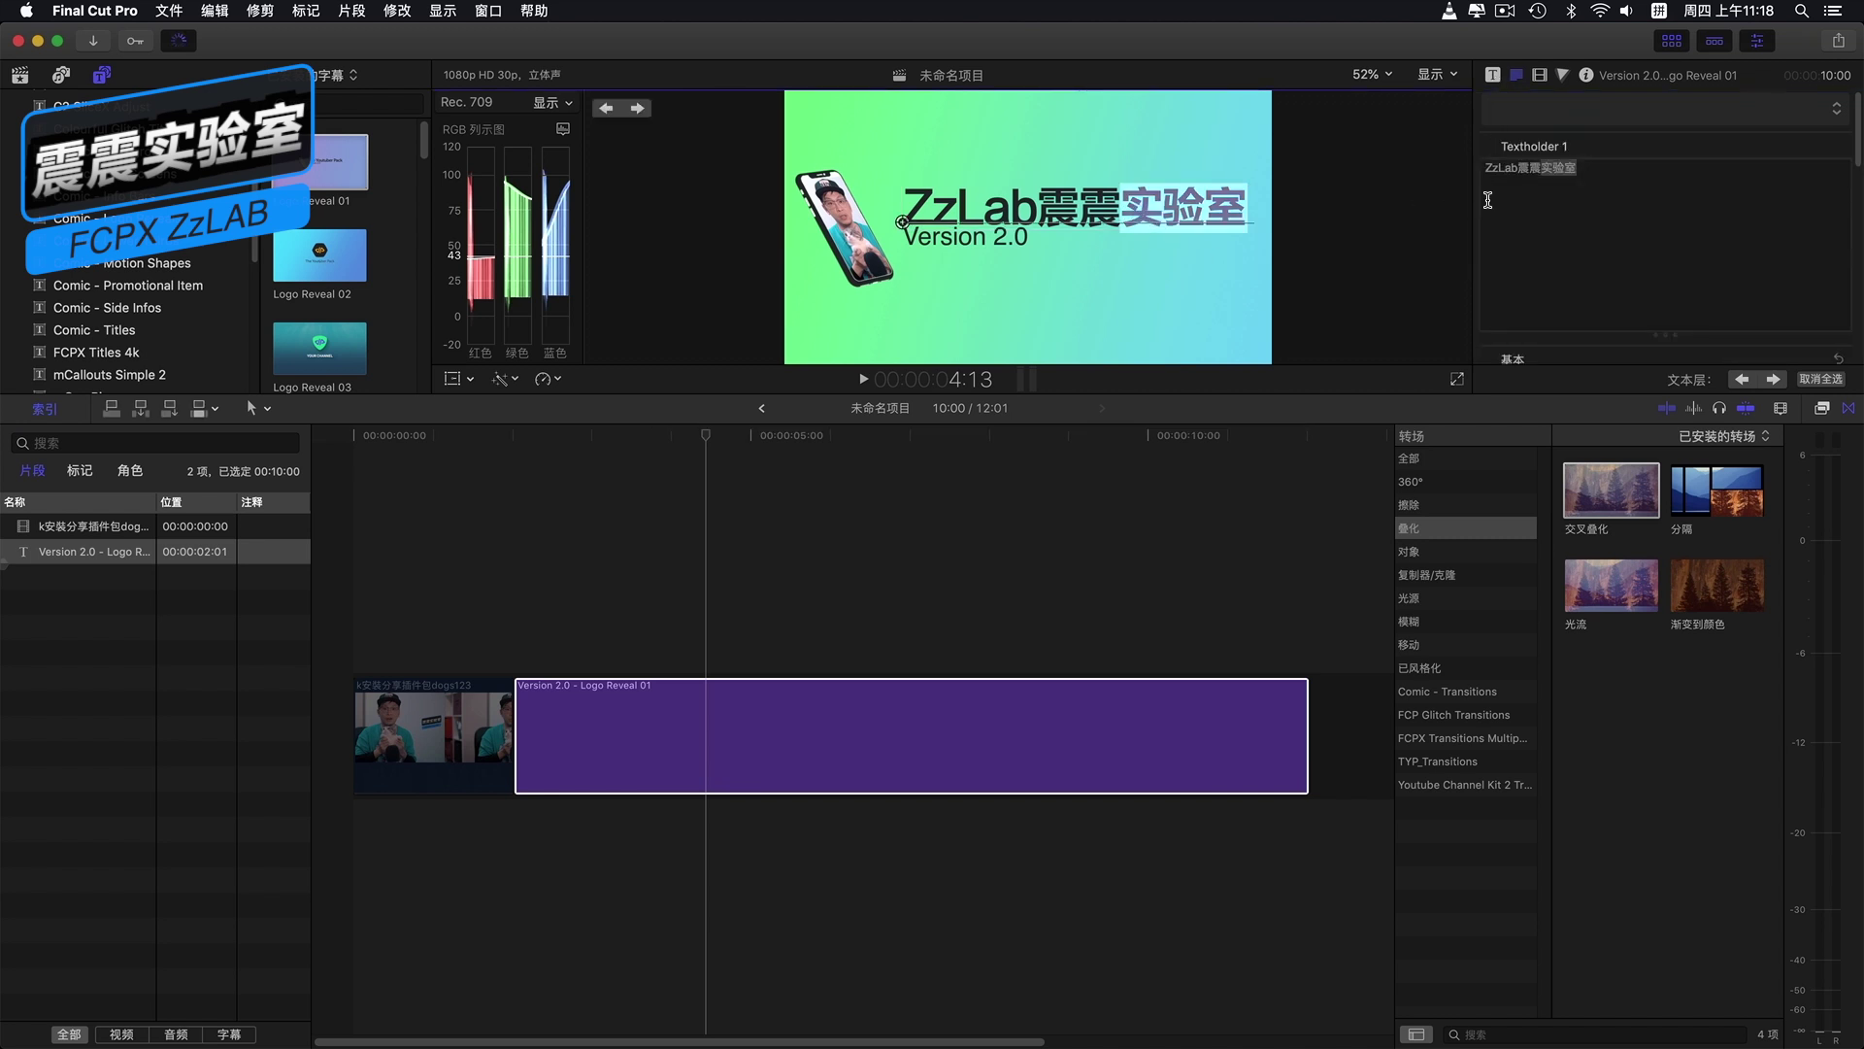
pyautogui.click(1511, 178)
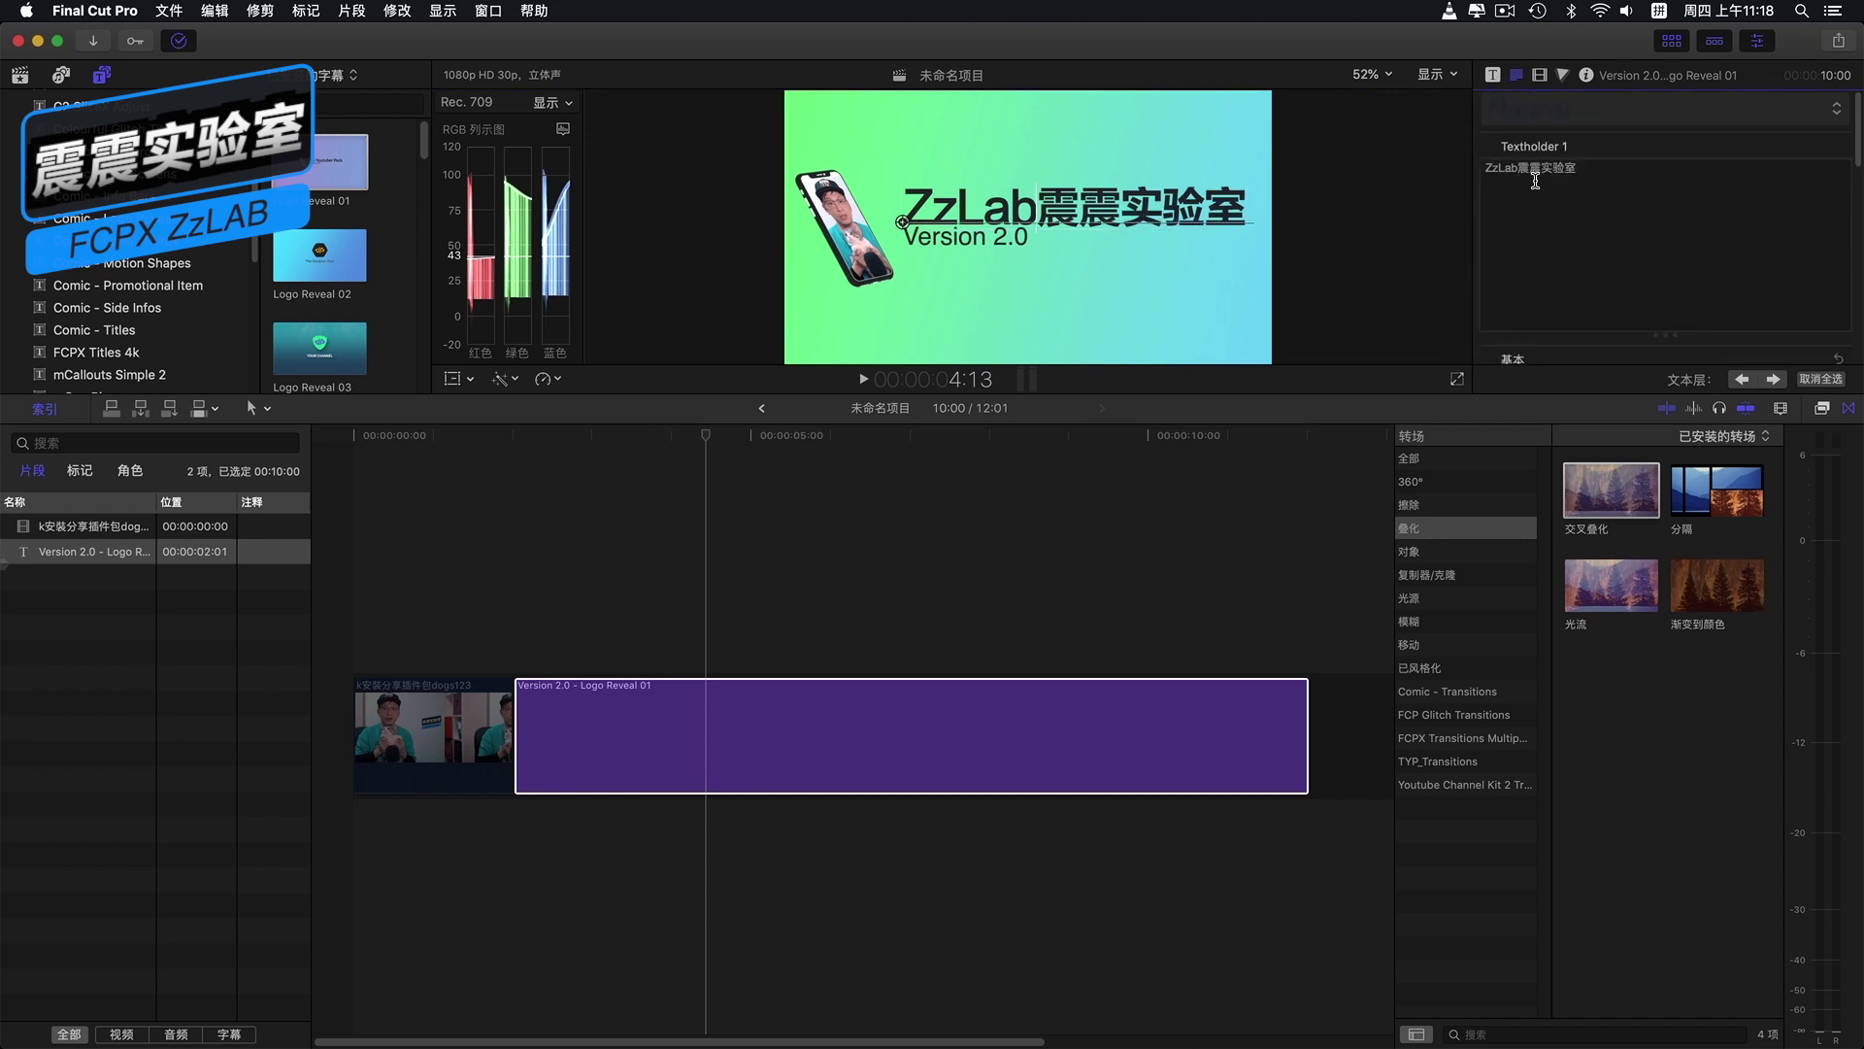
pyautogui.press('Return')
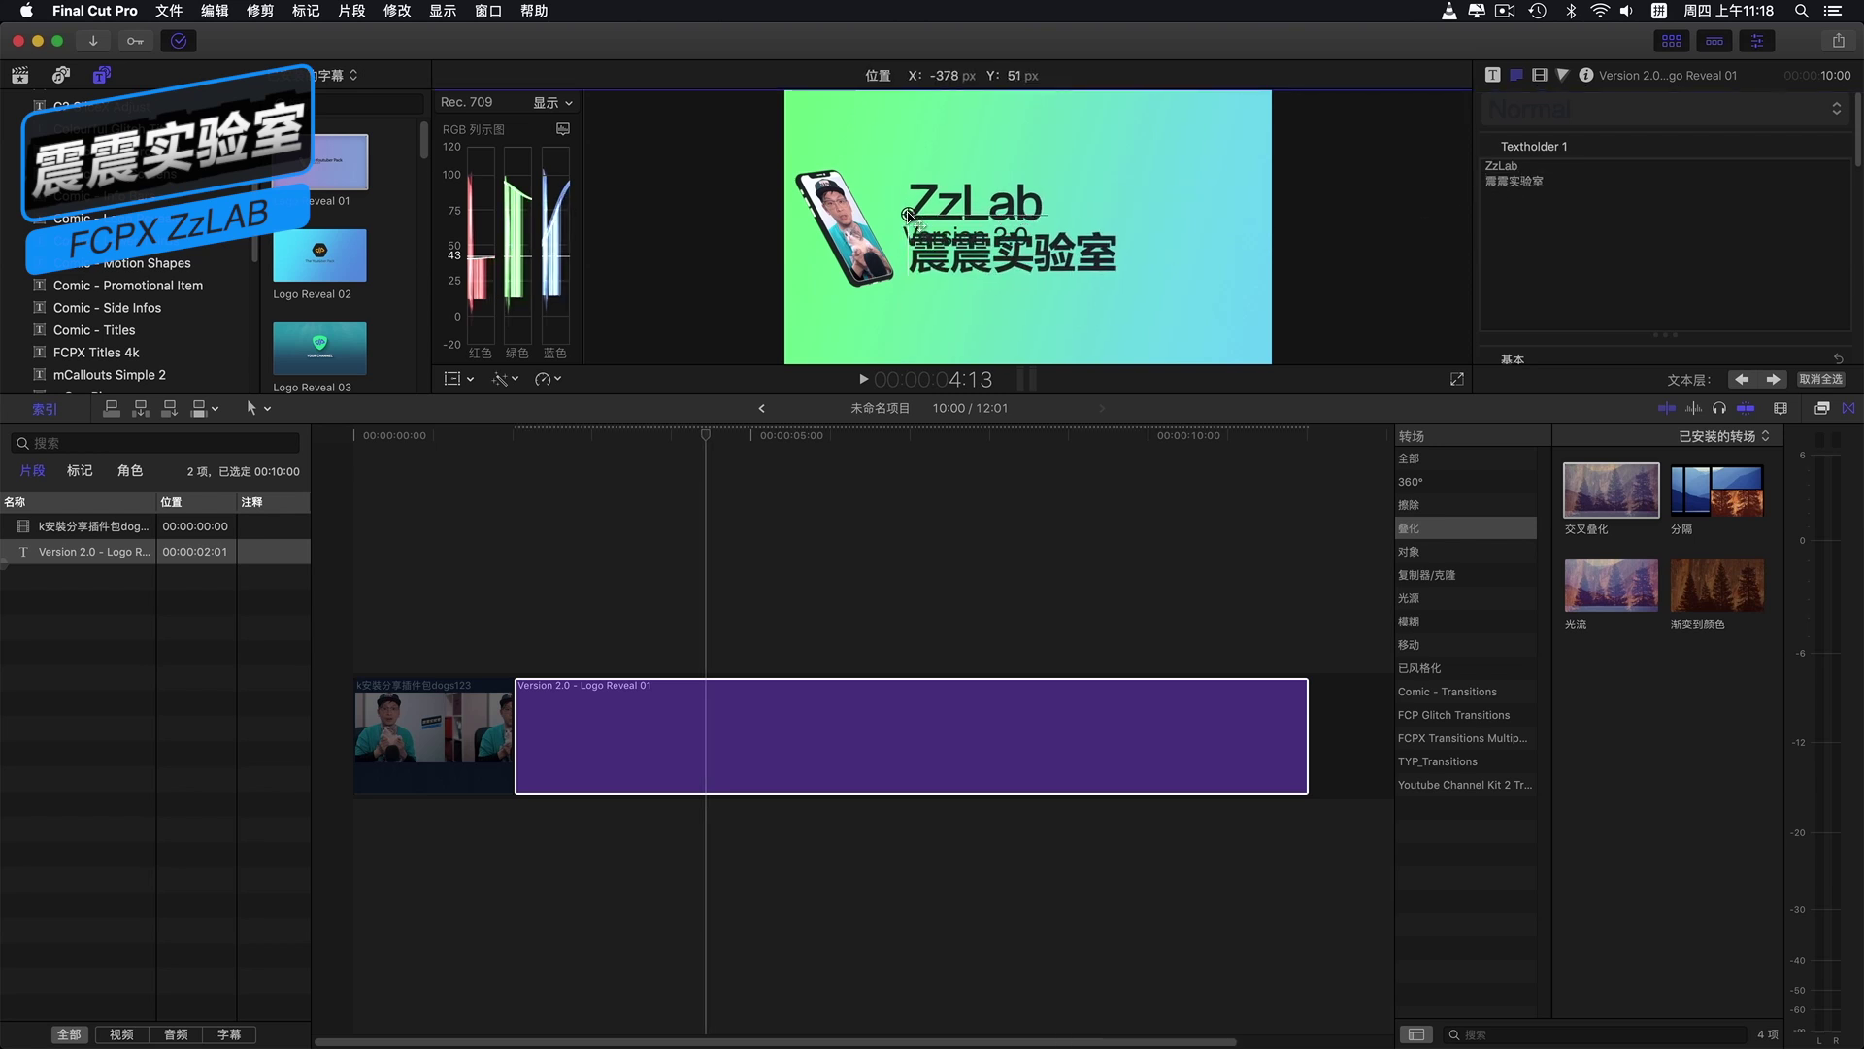
# Step: Delete the Version 2.0 text from Textholder 2 in the Title inspector
pyautogui.click(1492, 75)
pyautogui.scroll(-5, 1691, 320)
pyautogui.scroll(-5, 1694, 306)
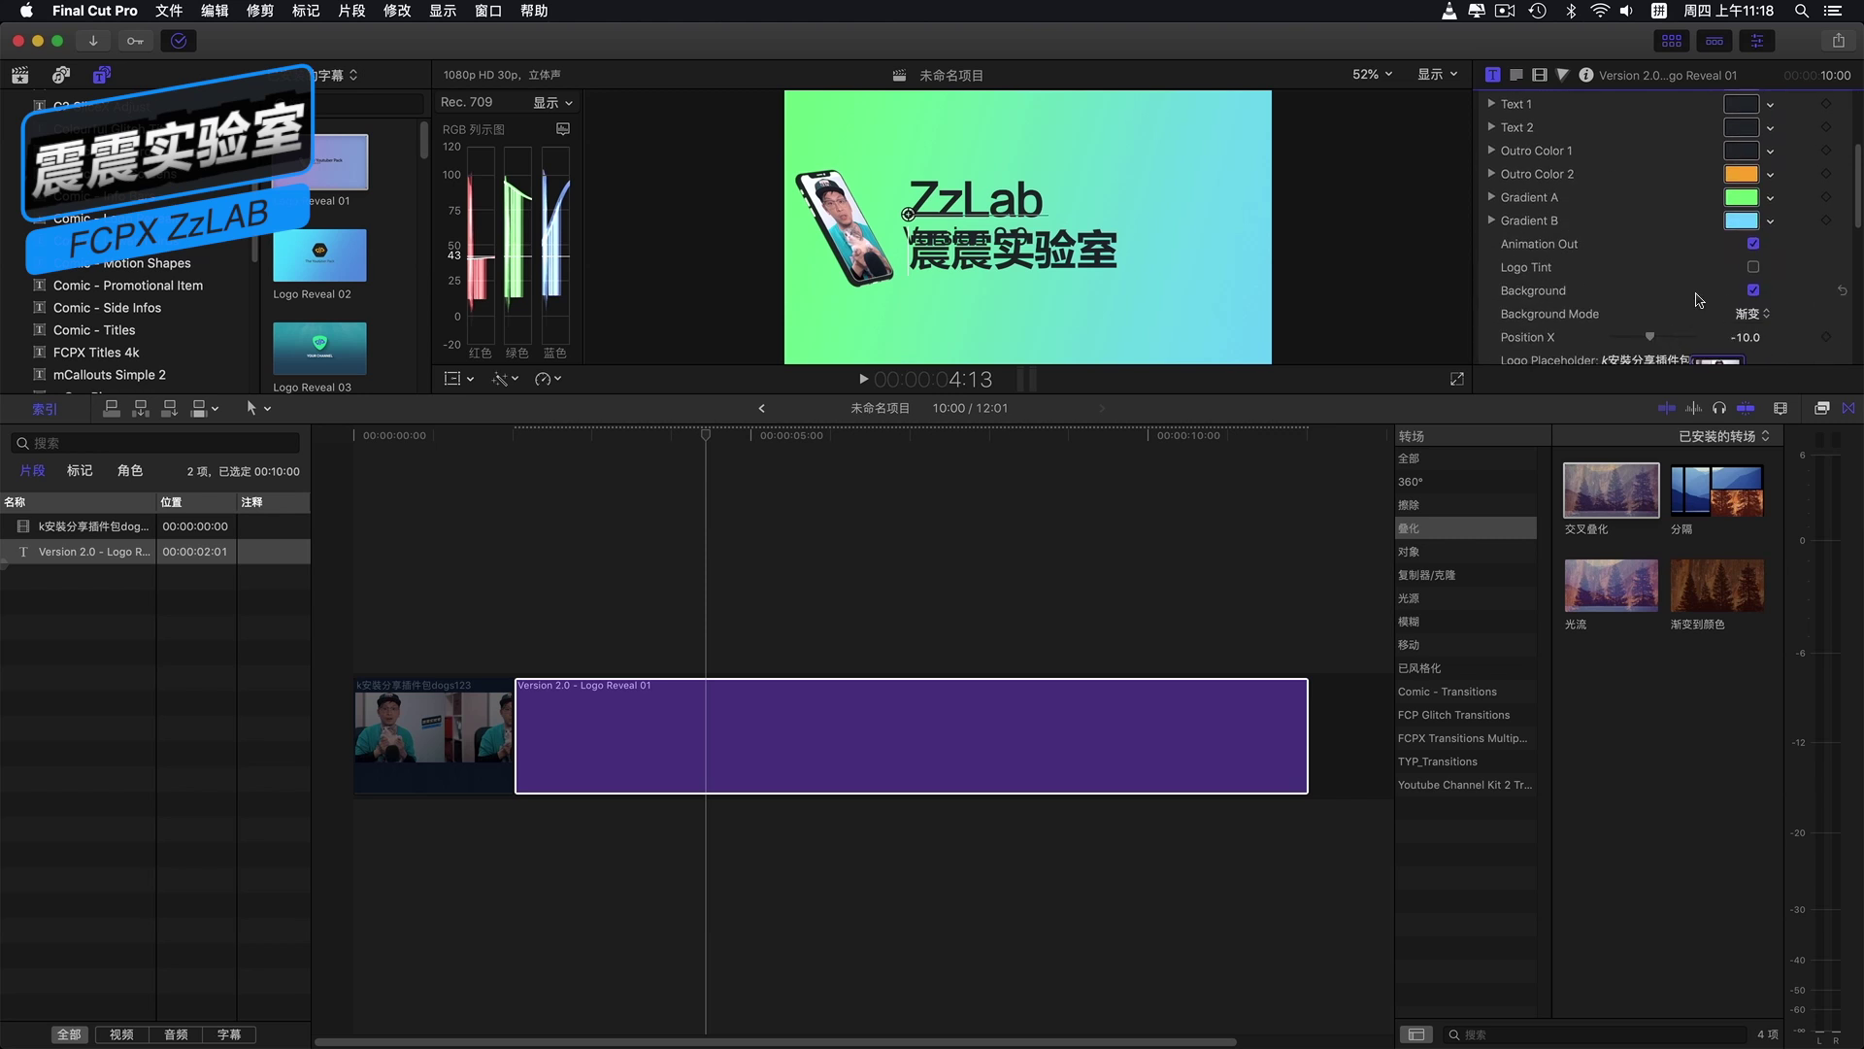
pyautogui.scroll(-3, 1696, 293)
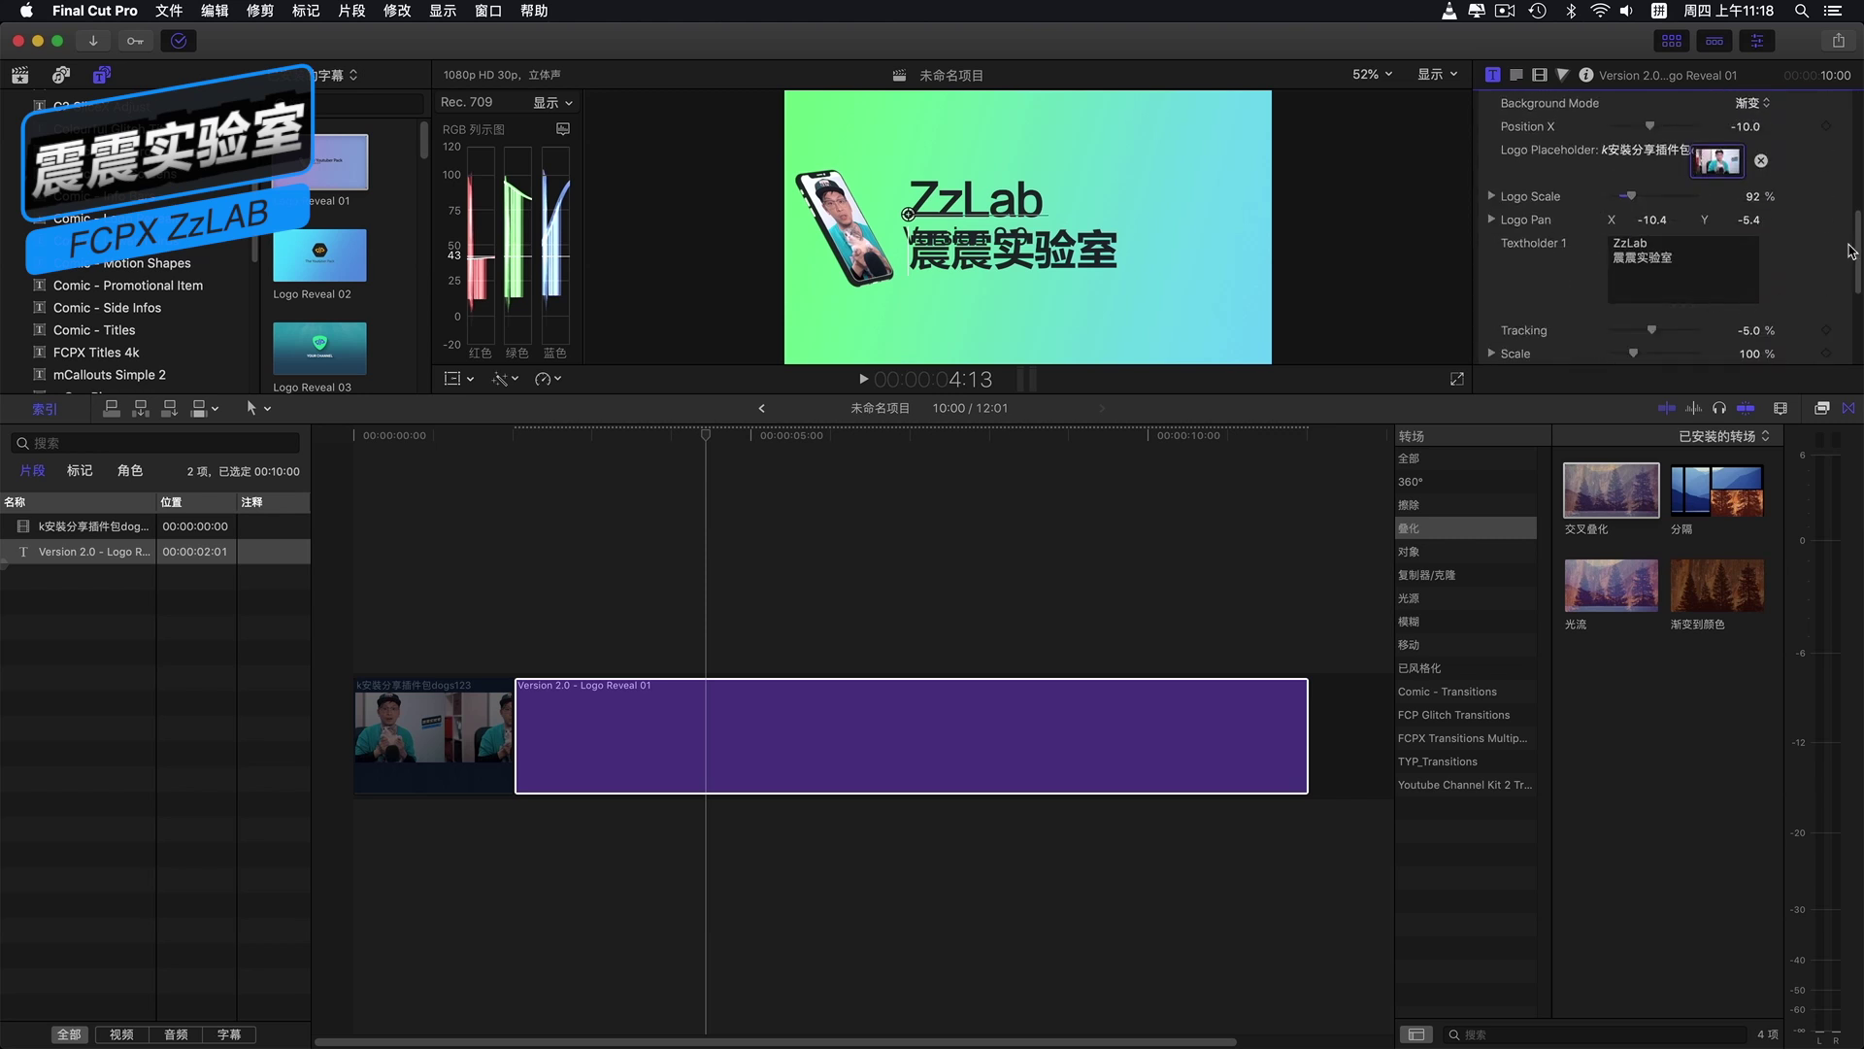
pyautogui.scroll(-3, 1748, 271)
pyautogui.scroll(-3, 1748, 272)
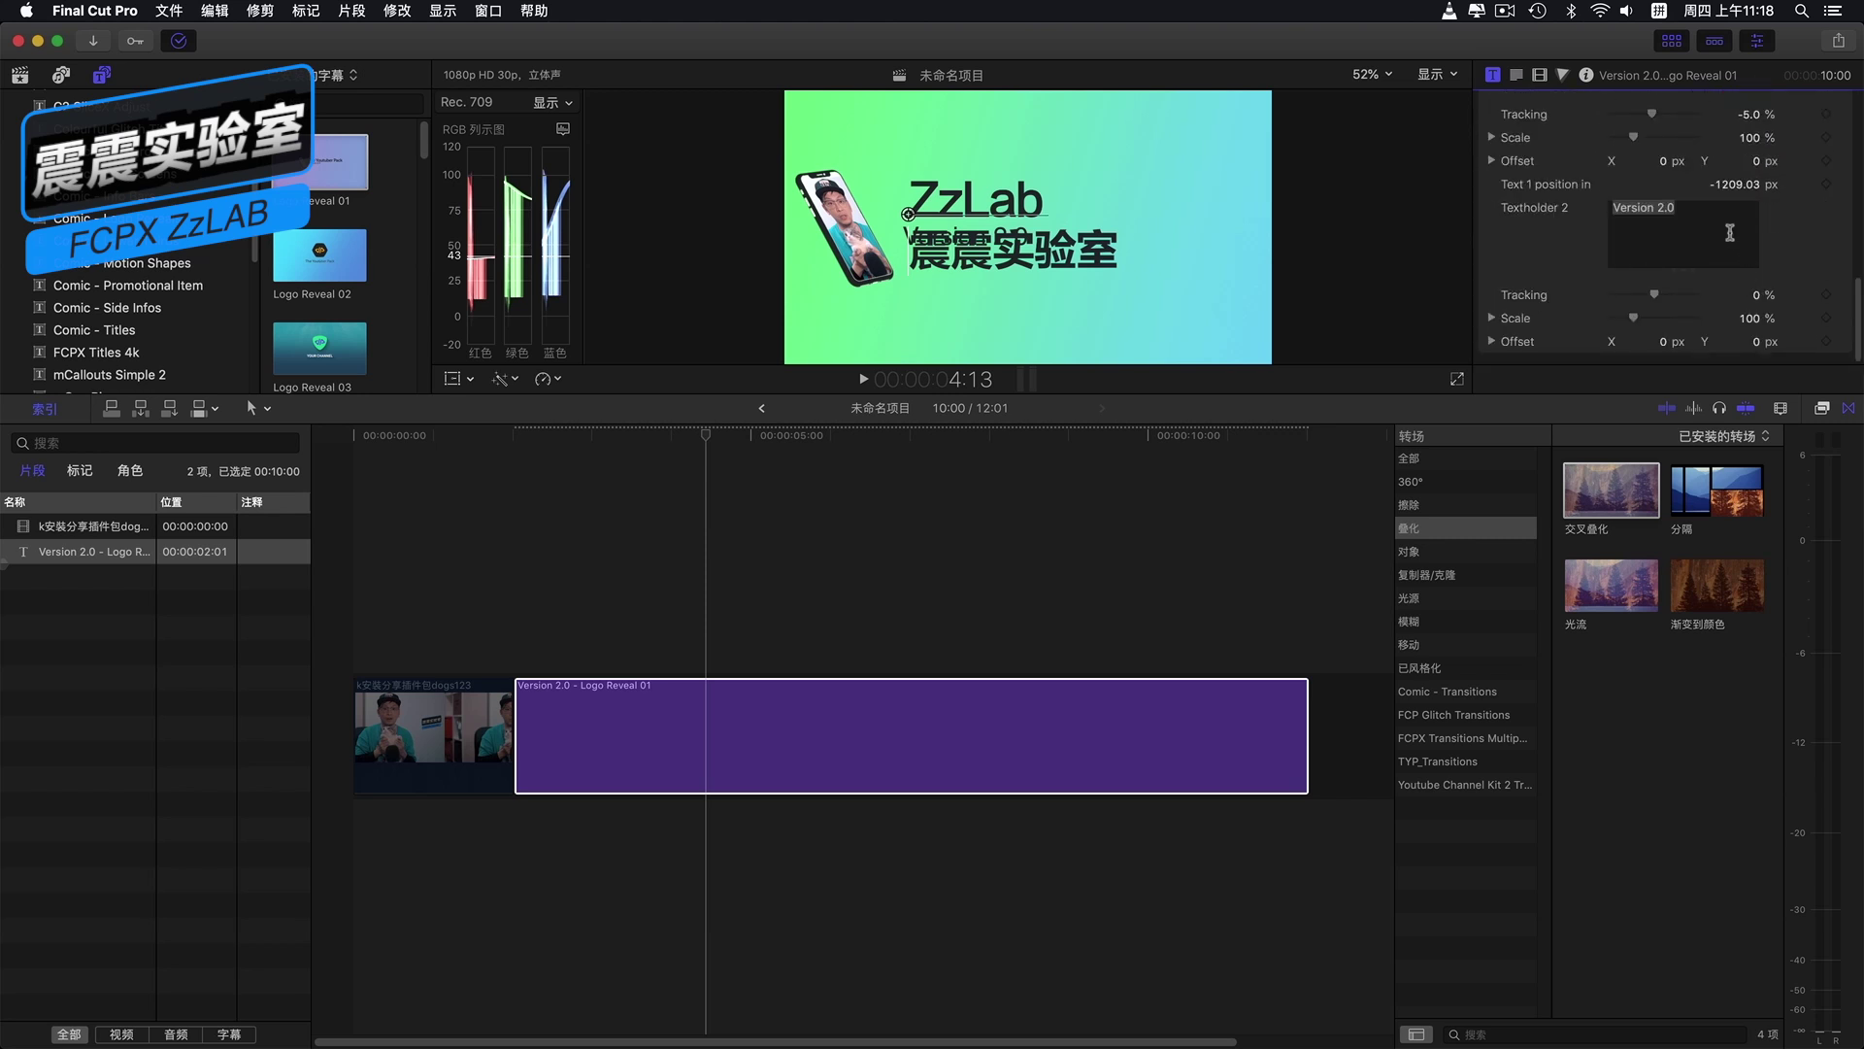
pyautogui.tripleClick(1691, 221)
pyautogui.press('BackSpace')
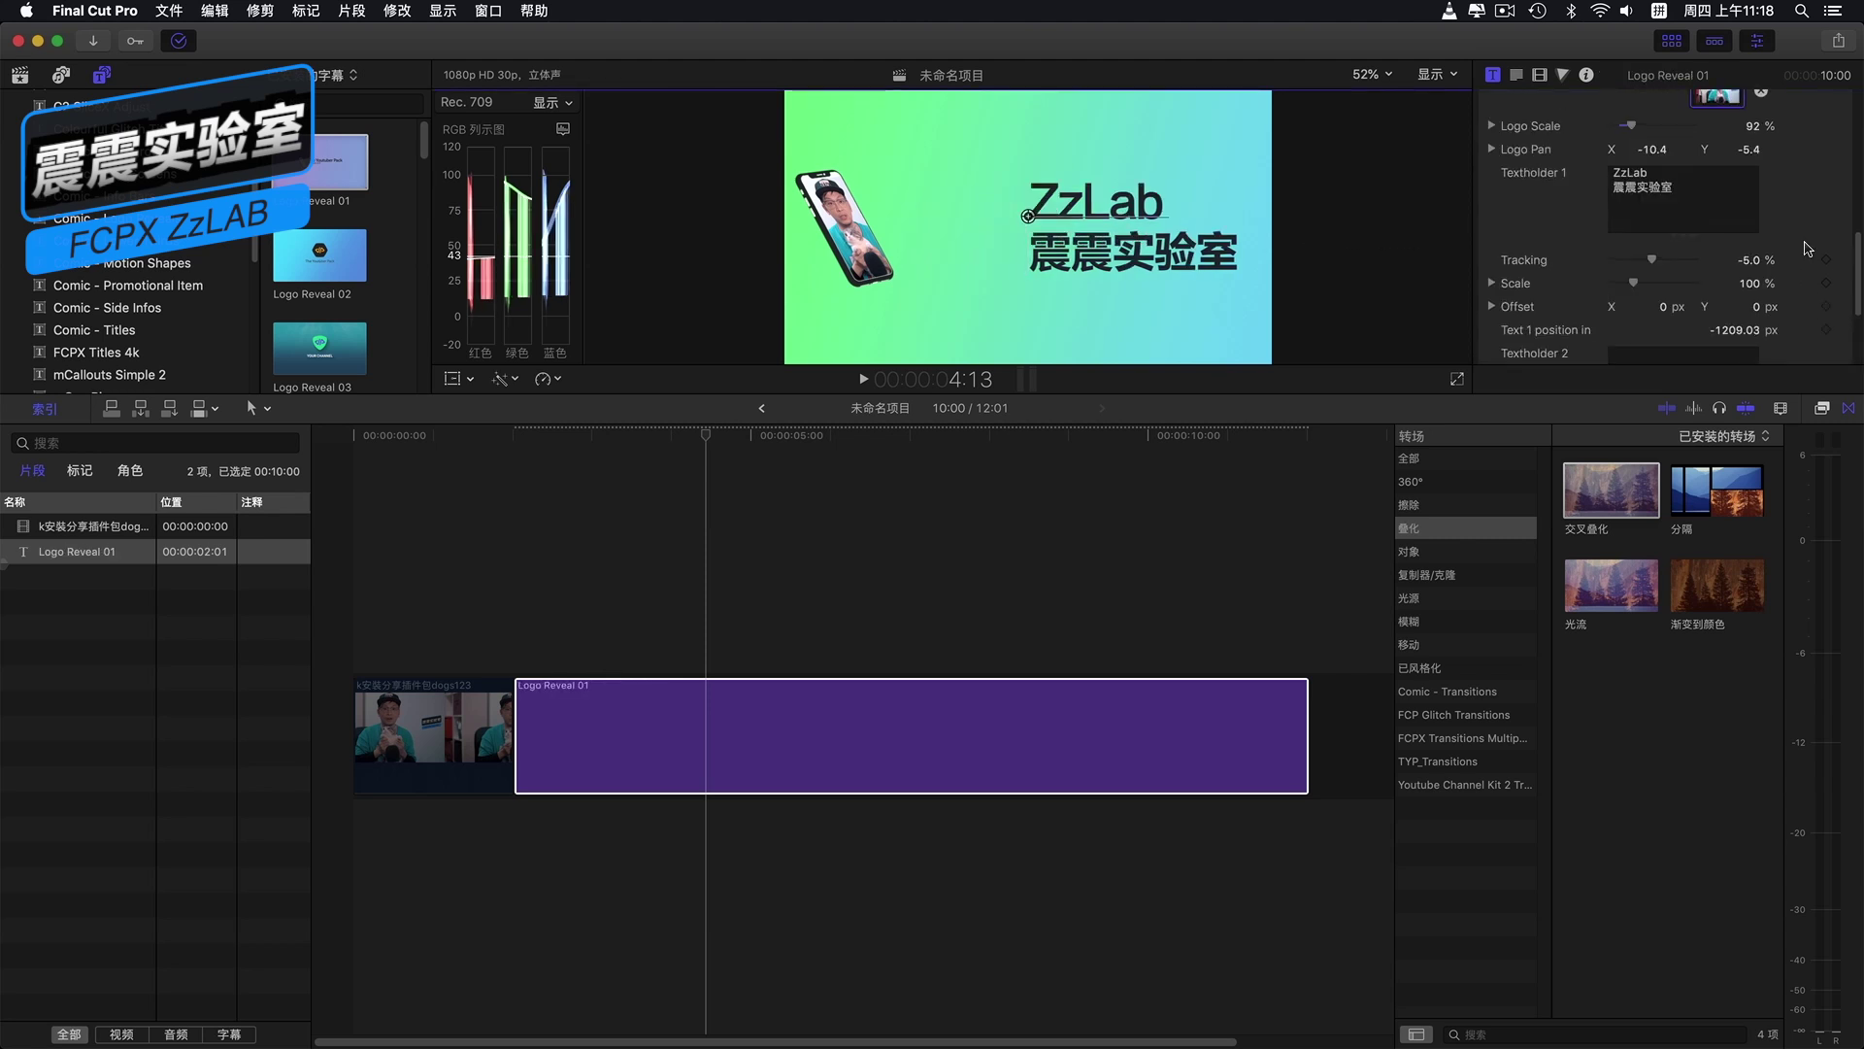
# Step: Shift the Logo Reveal 01 phone and title group right to Position X 26.14
pyautogui.scroll(4, 1747, 233)
pyautogui.moveTo(1694, 225); pyautogui.dragTo(1674, 226)
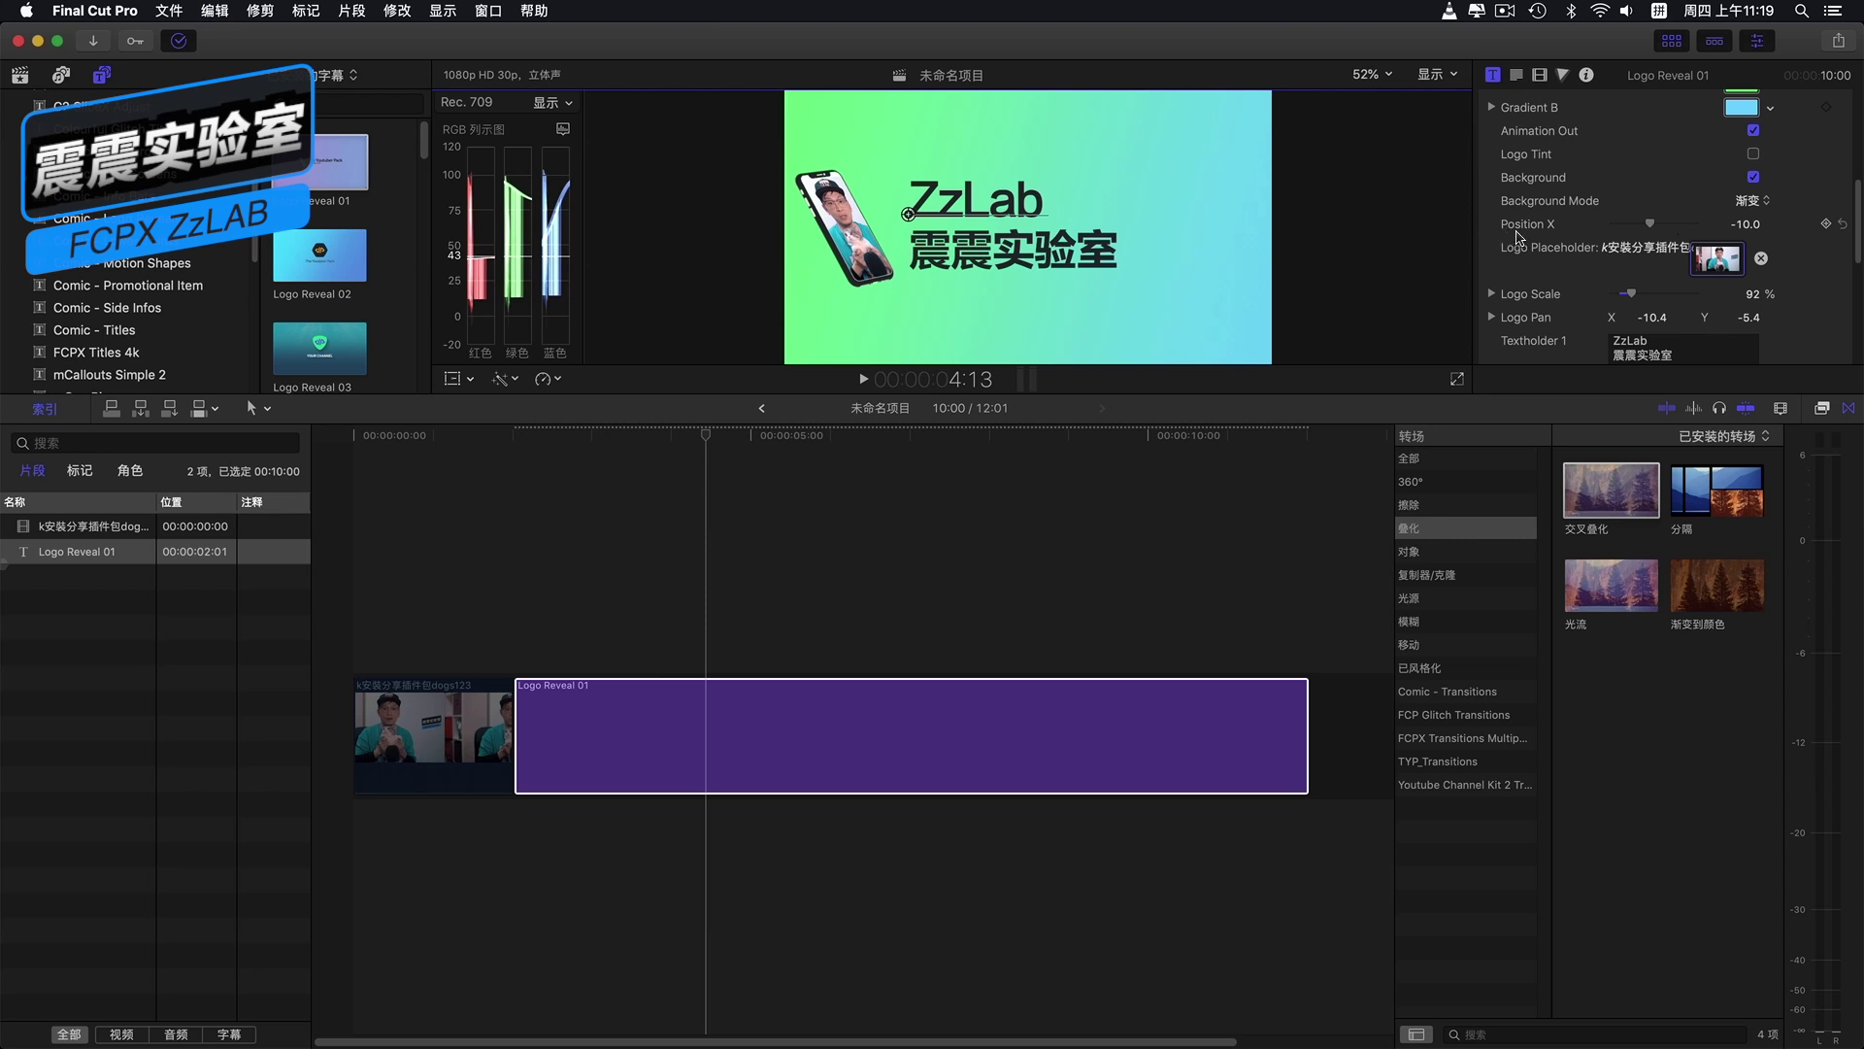
pyautogui.moveTo(1652, 229); pyautogui.dragTo(1667, 227)
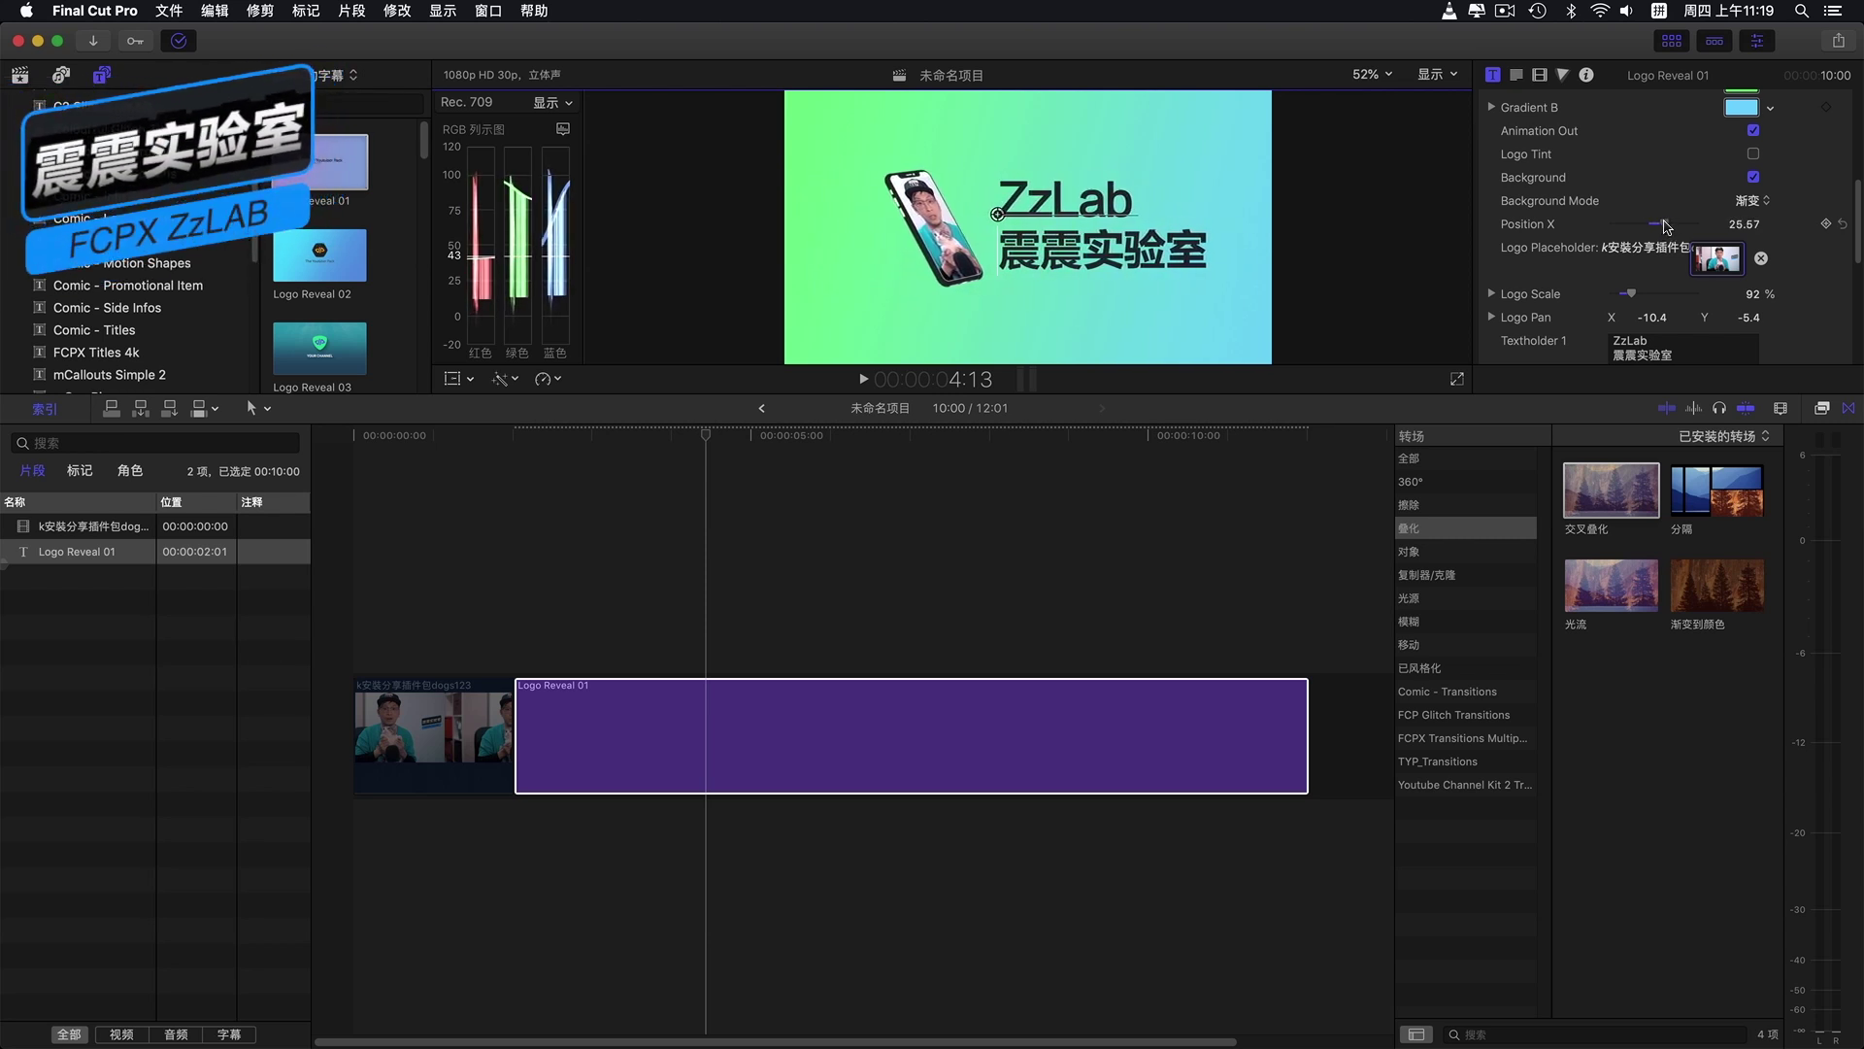
pyautogui.moveTo(1668, 227); pyautogui.dragTo(1669, 226)
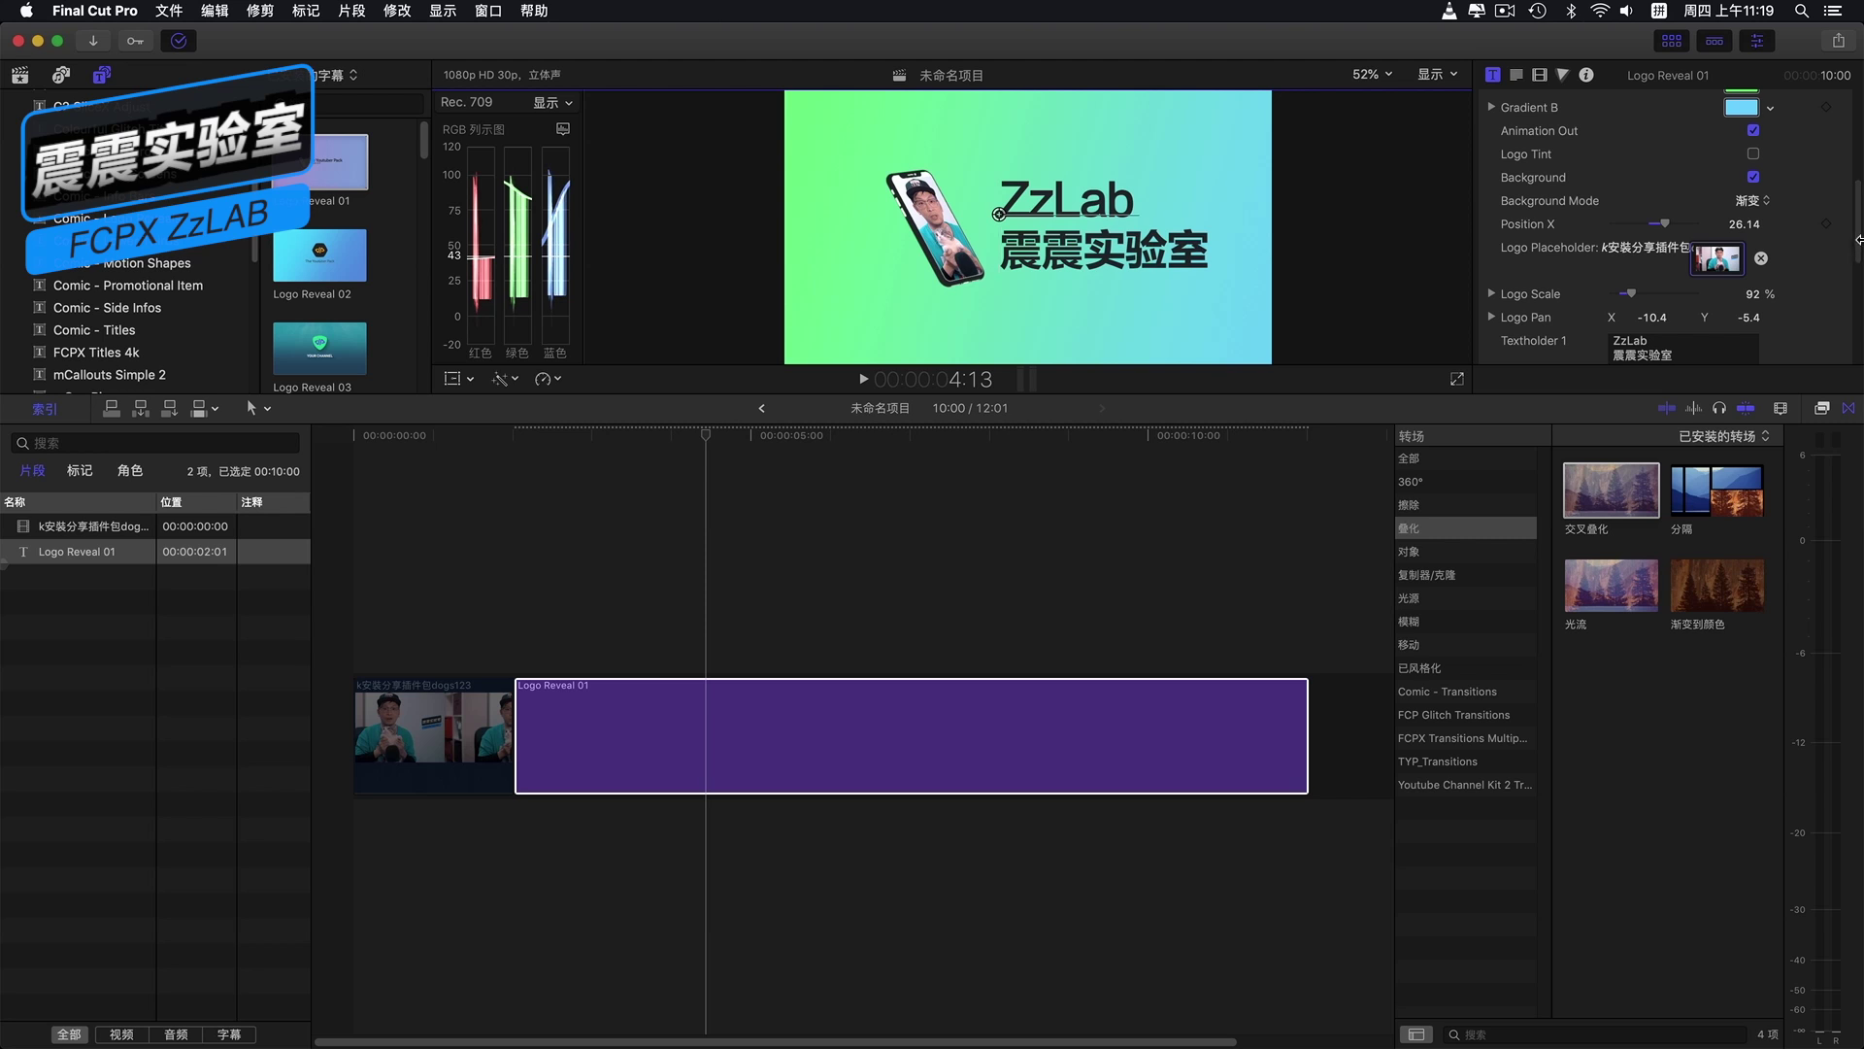
pyautogui.click(831, 501)
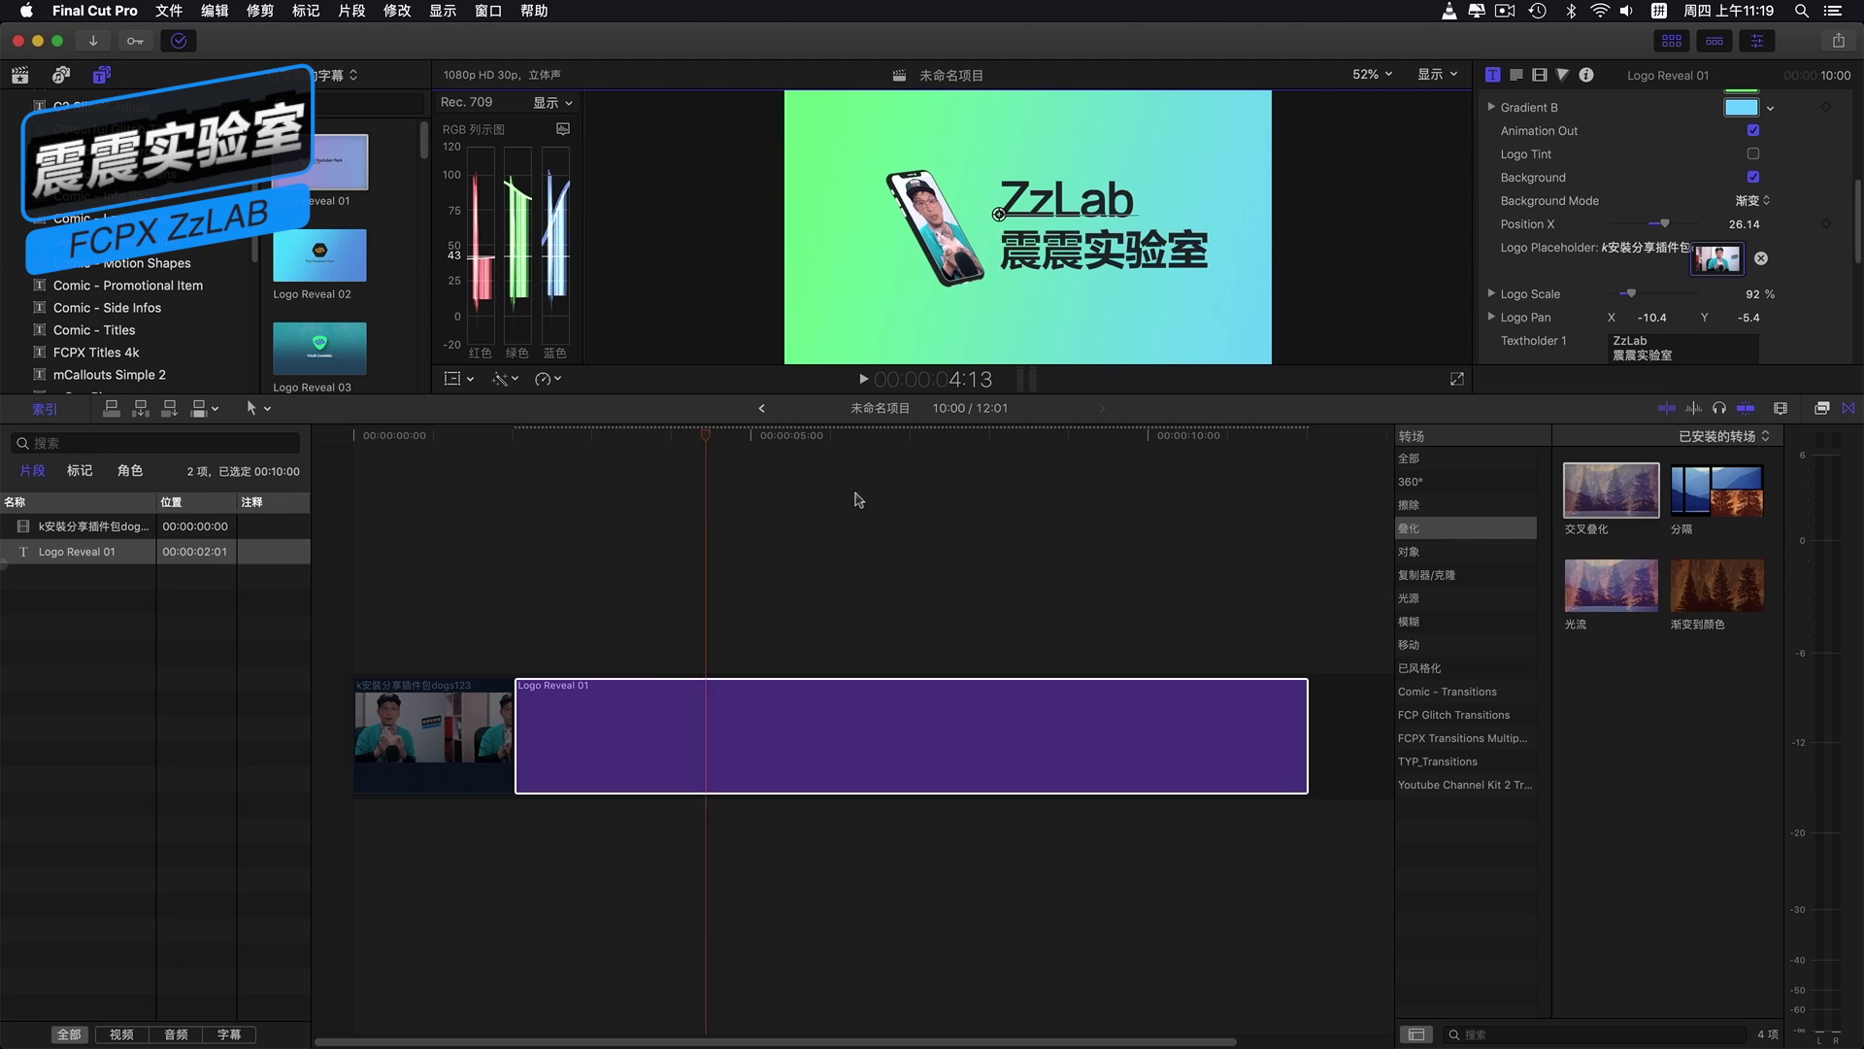
# Step: Reduce the 震震实验室 line's size from 175 to 112, then drag the title slightly lower
pyautogui.click(1514, 75)
pyautogui.click(1557, 186)
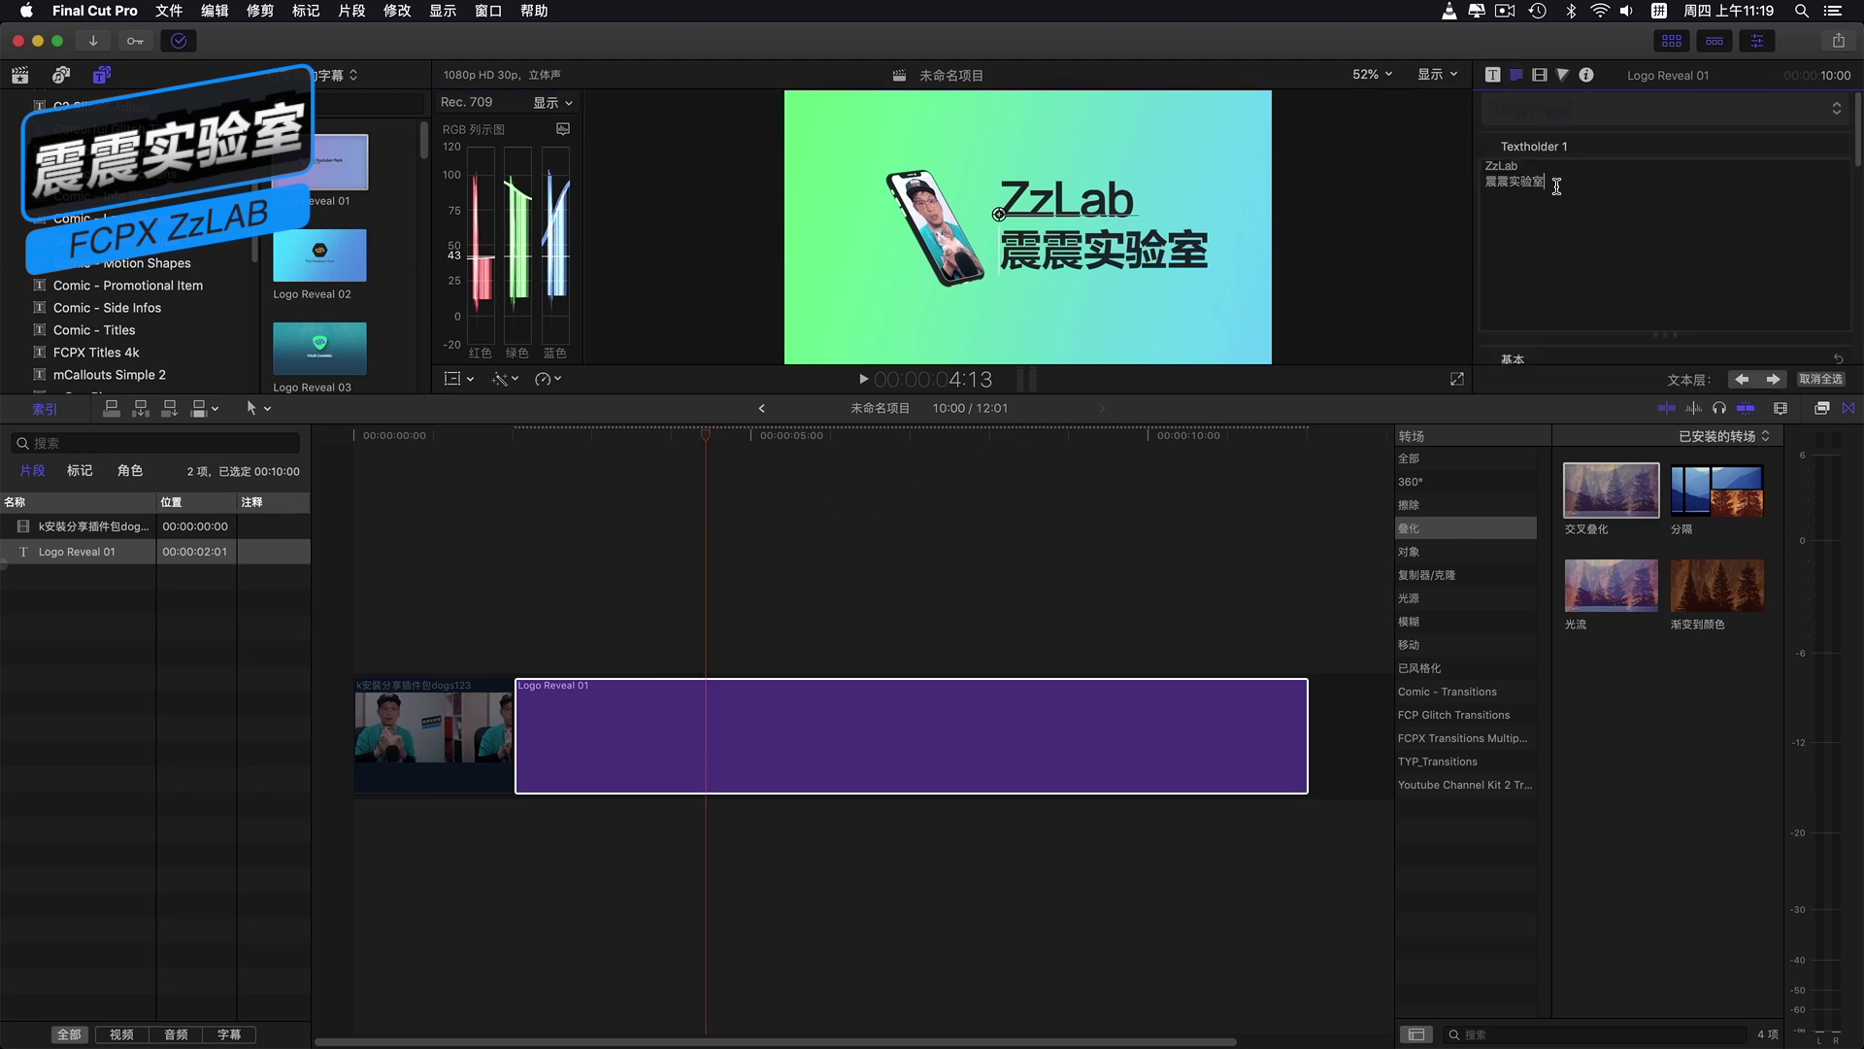
pyautogui.moveTo(1557, 184); pyautogui.dragTo(1478, 182)
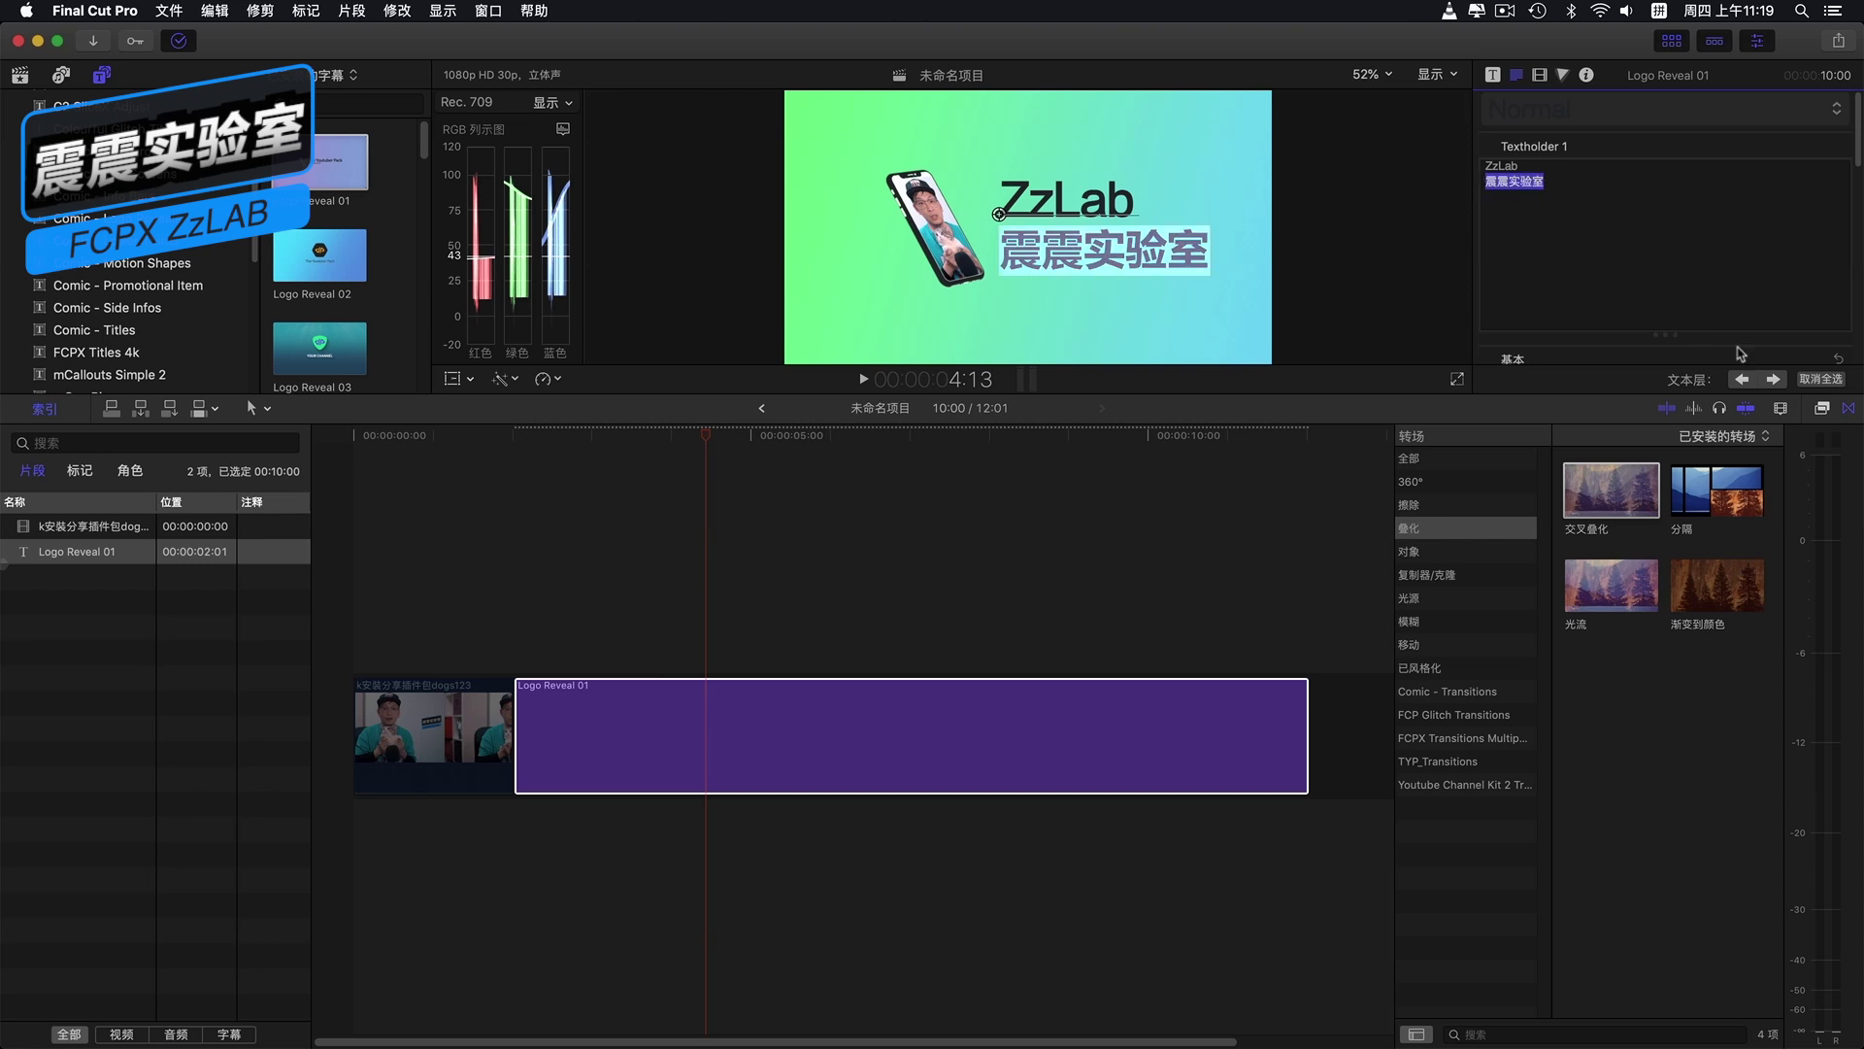
pyautogui.scroll(-5, 1699, 291)
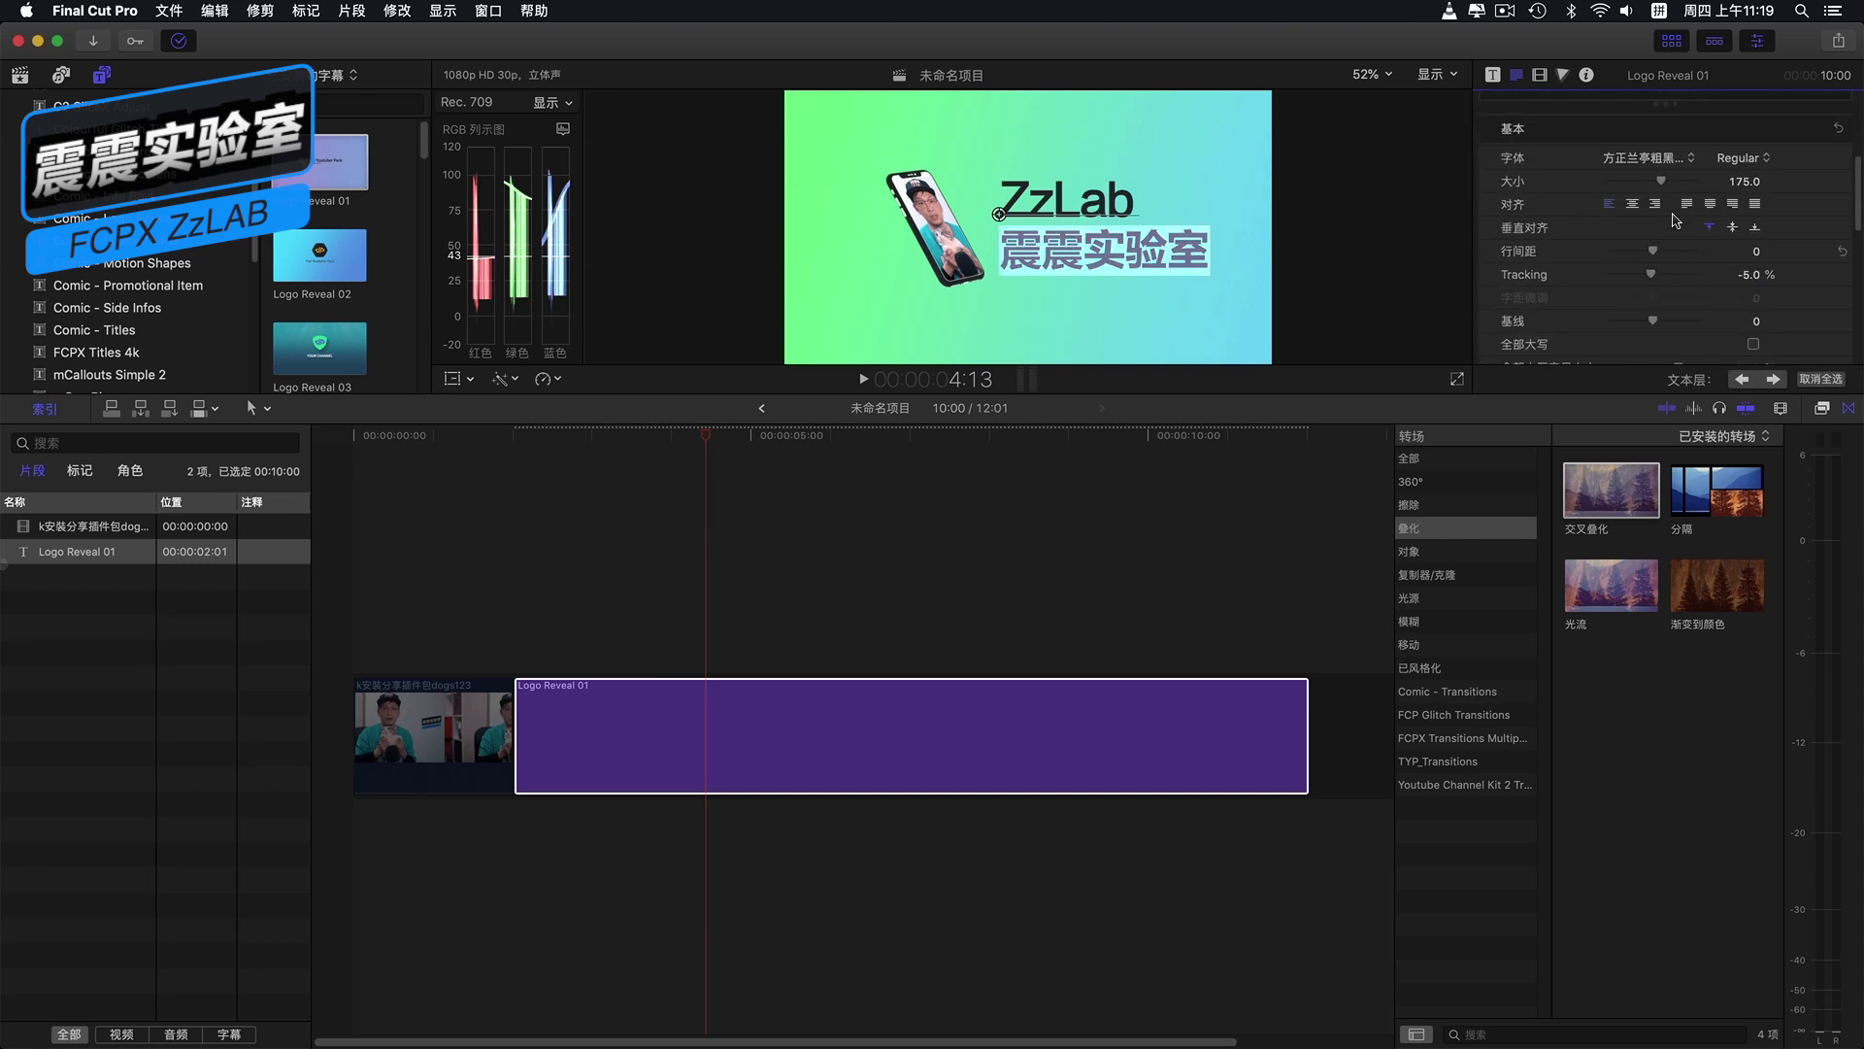
pyautogui.moveTo(1661, 180); pyautogui.dragTo(1644, 185)
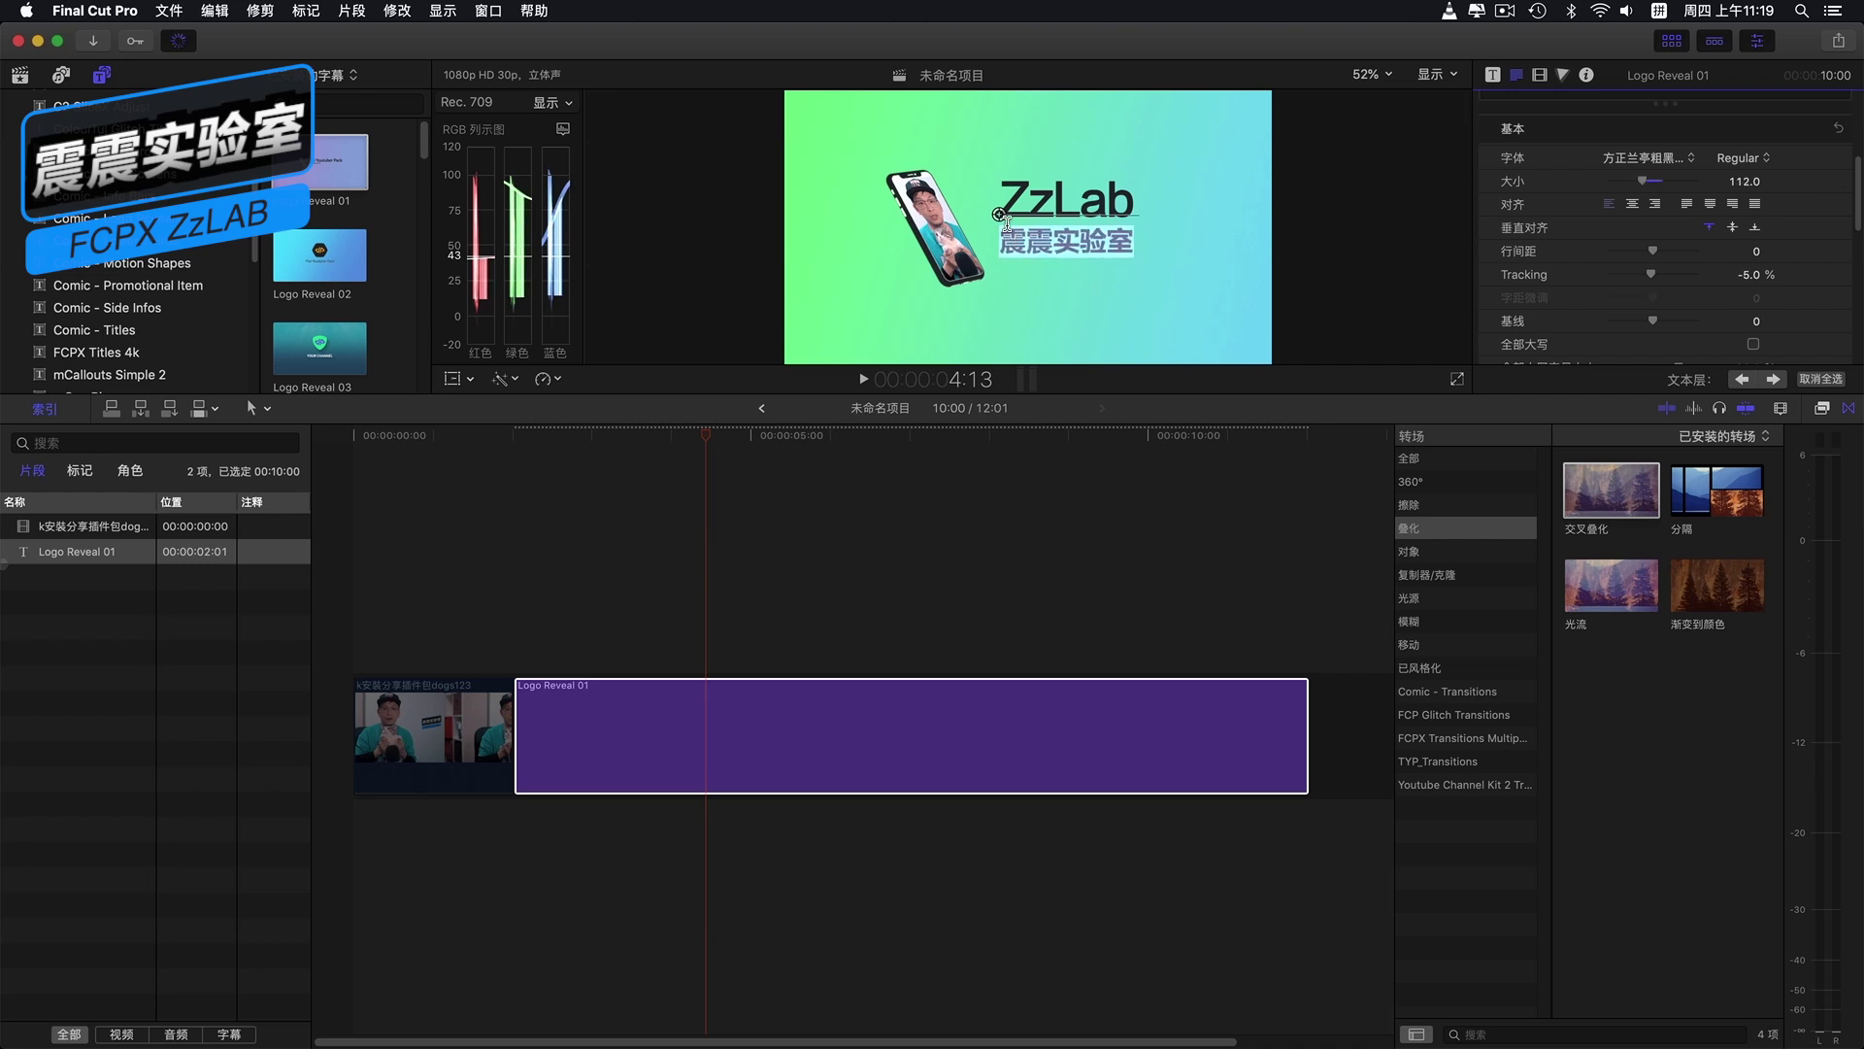
pyautogui.moveTo(1000, 214); pyautogui.dragTo(1001, 237)
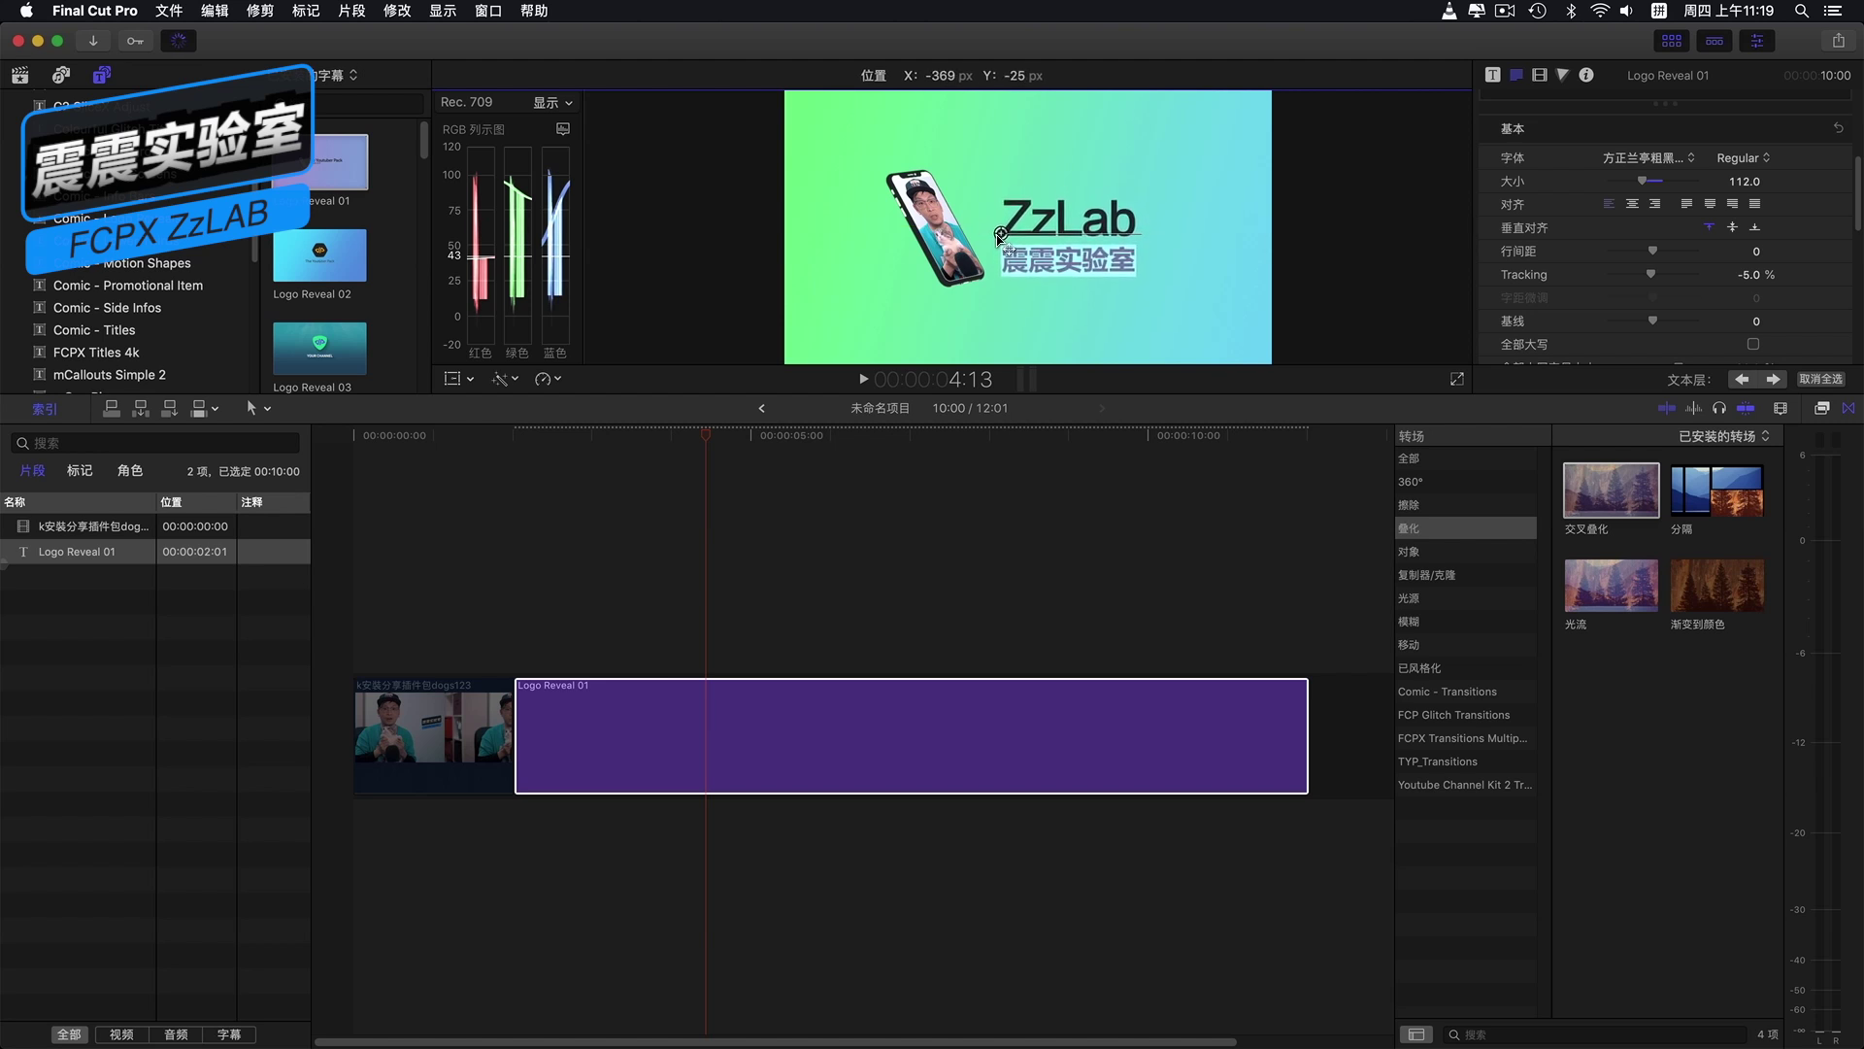
# Step: Play the logo reveal from the start of the logo clip at 2:01
pyautogui.click(513, 437)
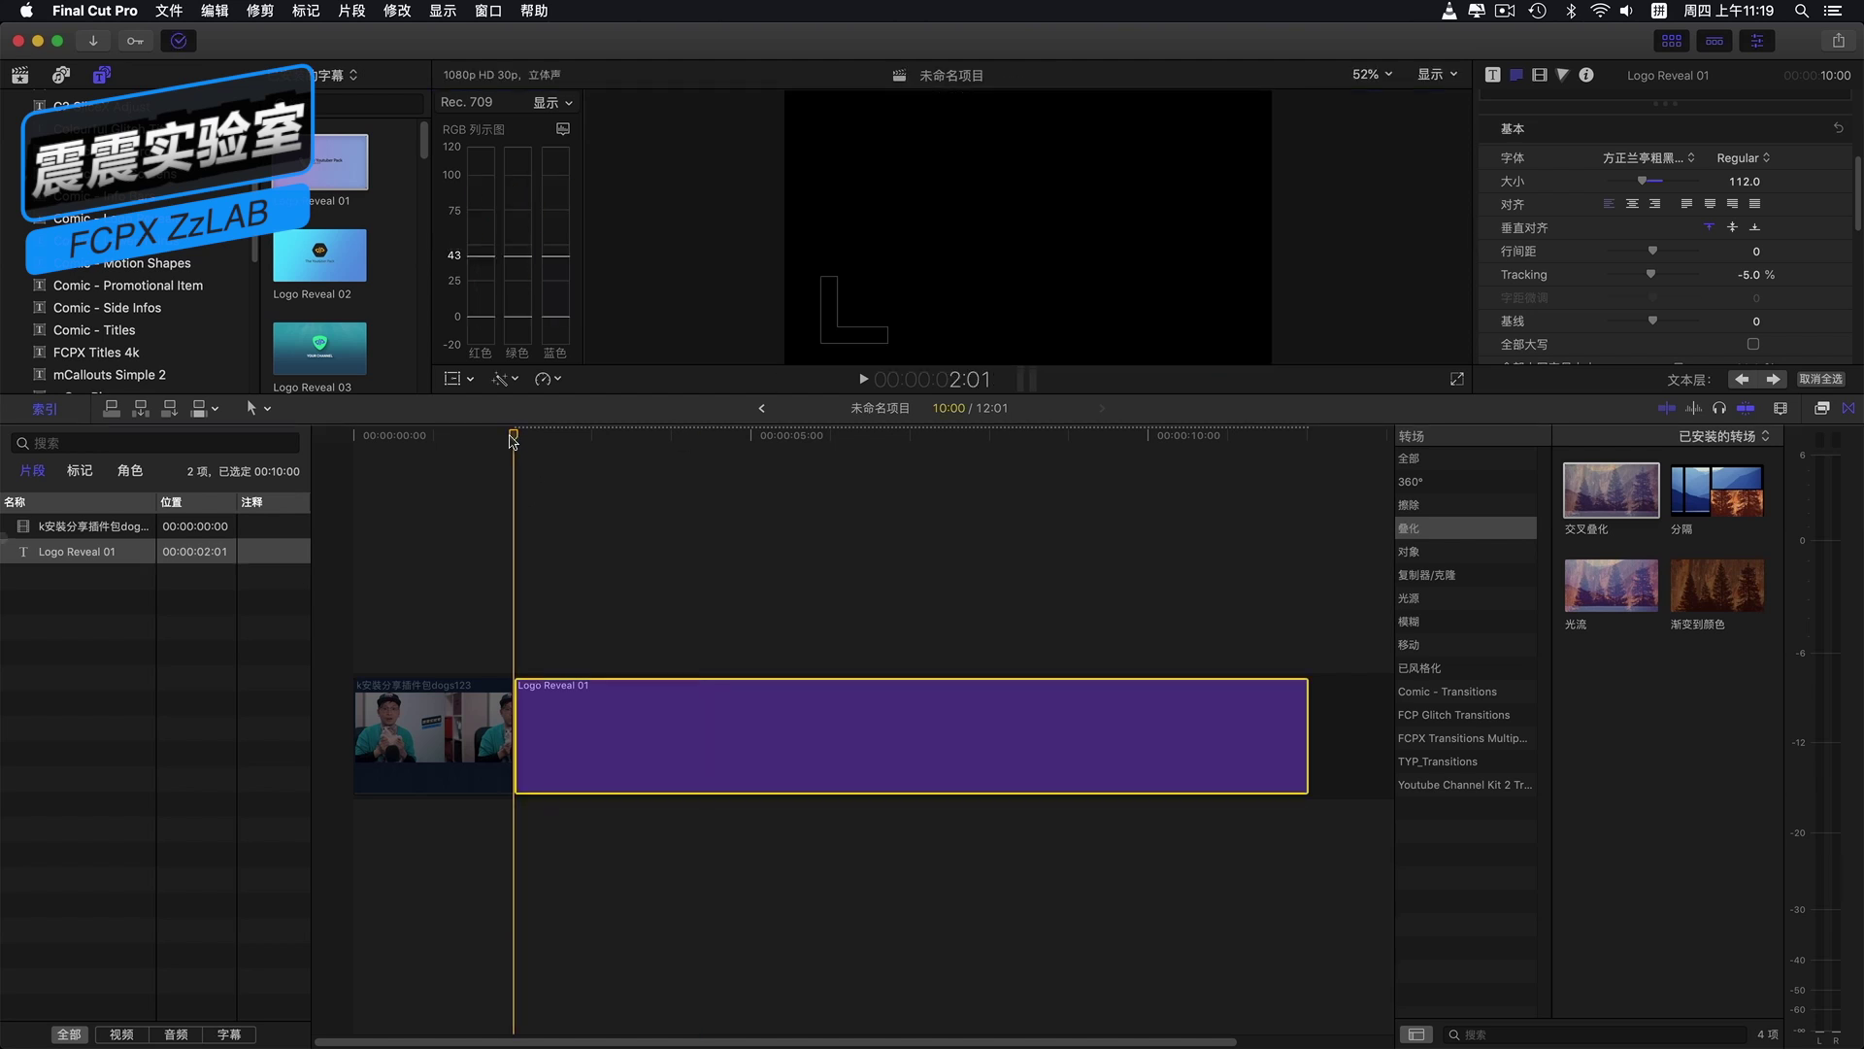
pyautogui.press('space')
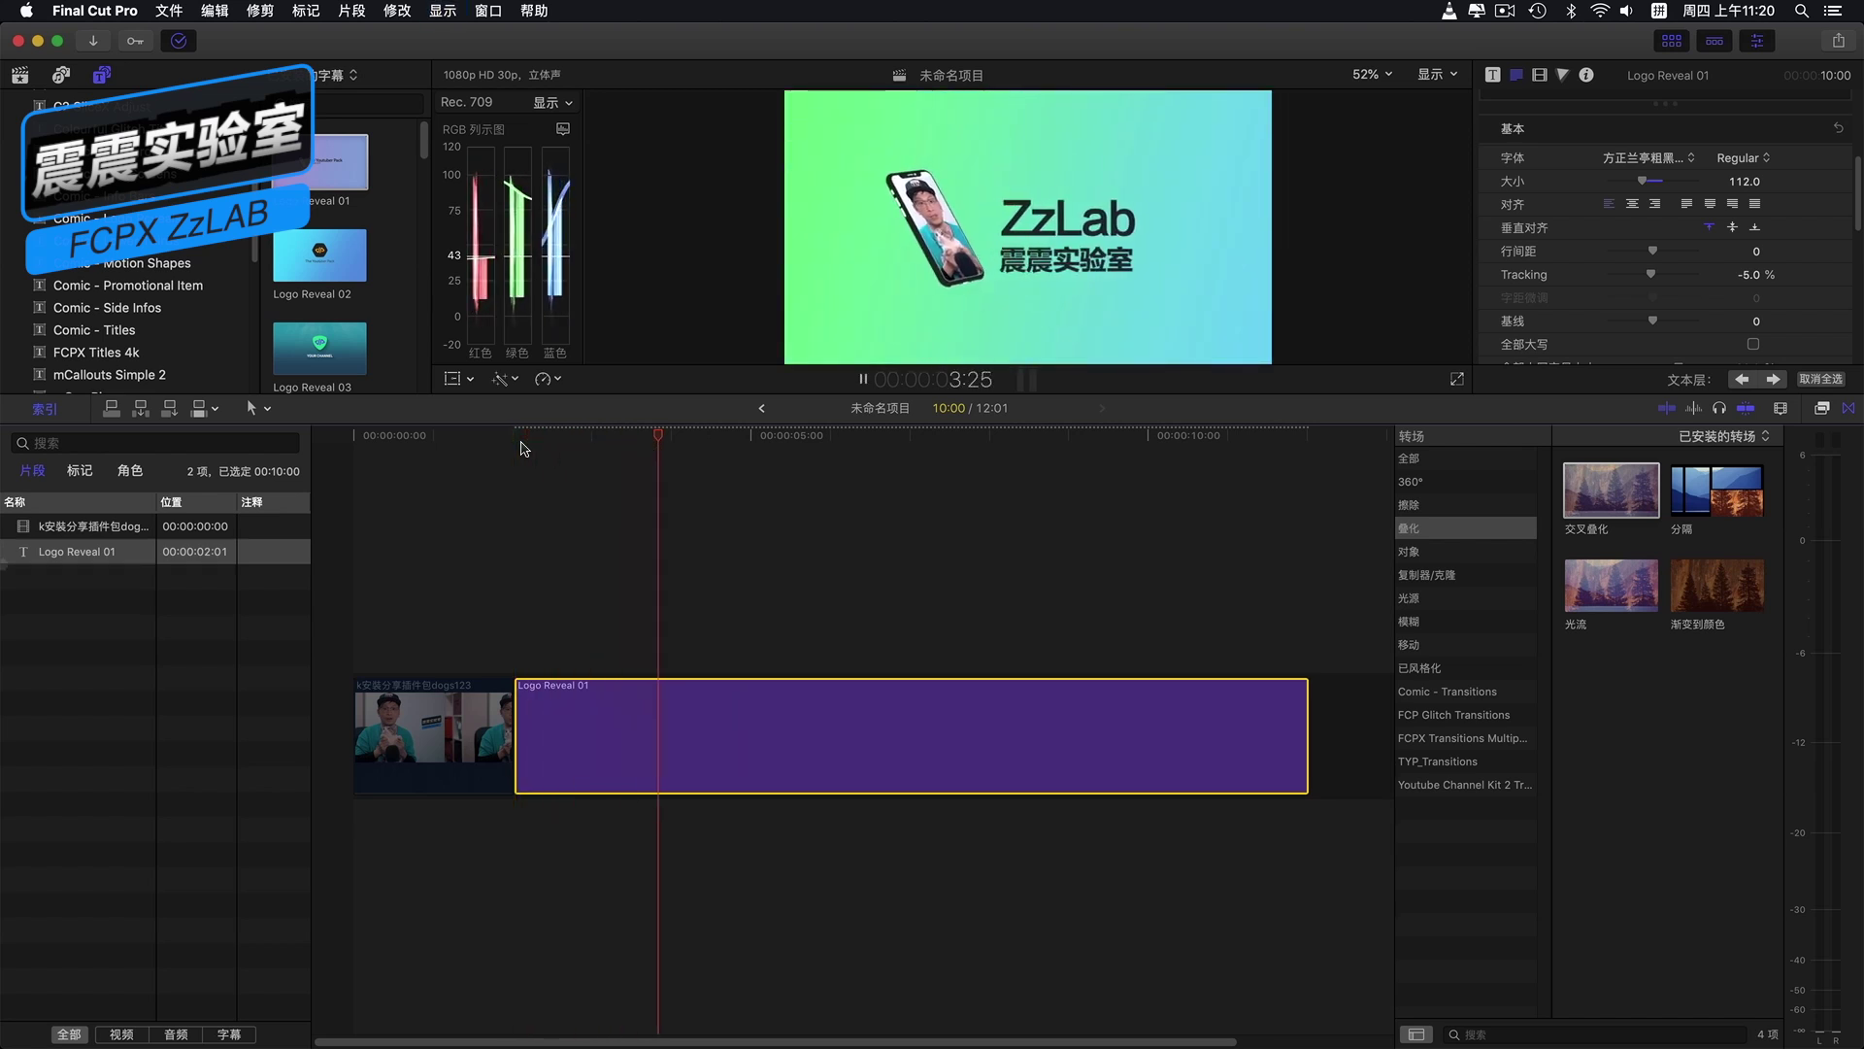
pyautogui.press('space')
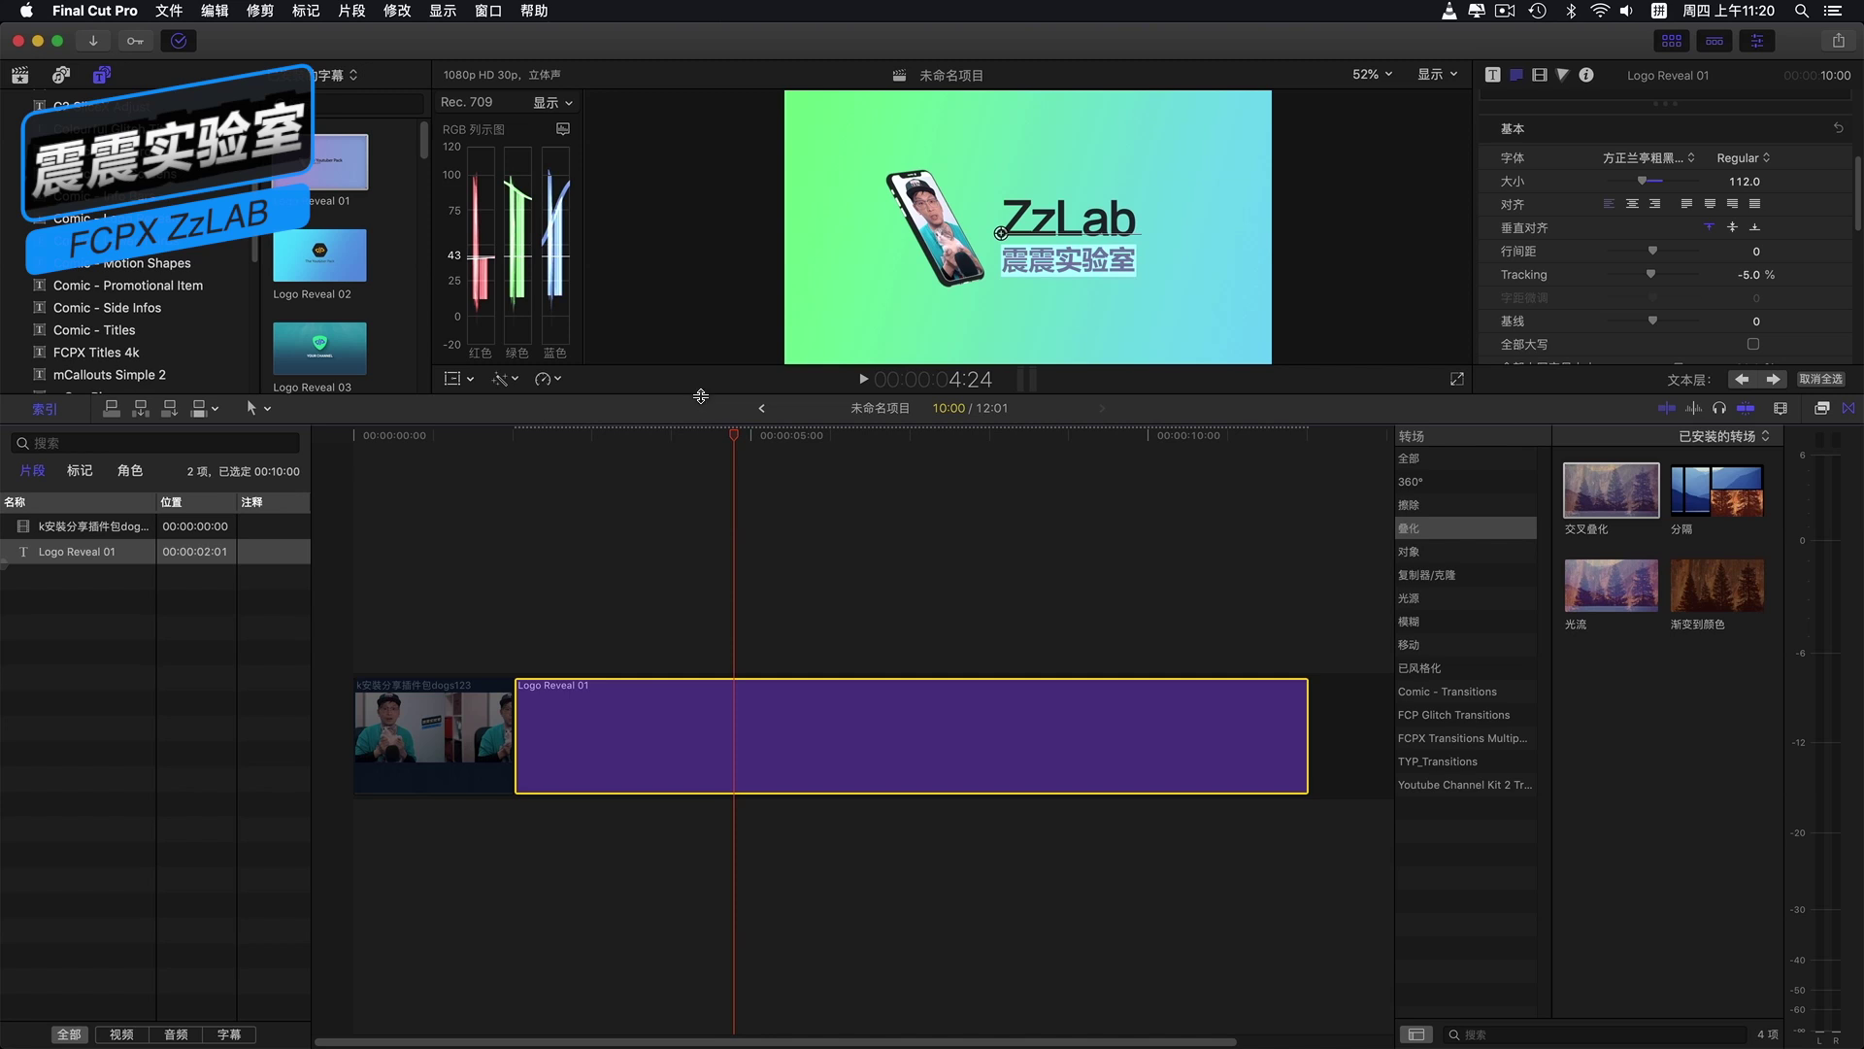
# Step: Enlarge the viewer and replay the logo reveal from the clip's start
pyautogui.moveTo(698, 394)
pyautogui.mouseDown()
pyautogui.moveTo(681, 673)
pyautogui.moveTo(641, 697)
pyautogui.mouseUp()
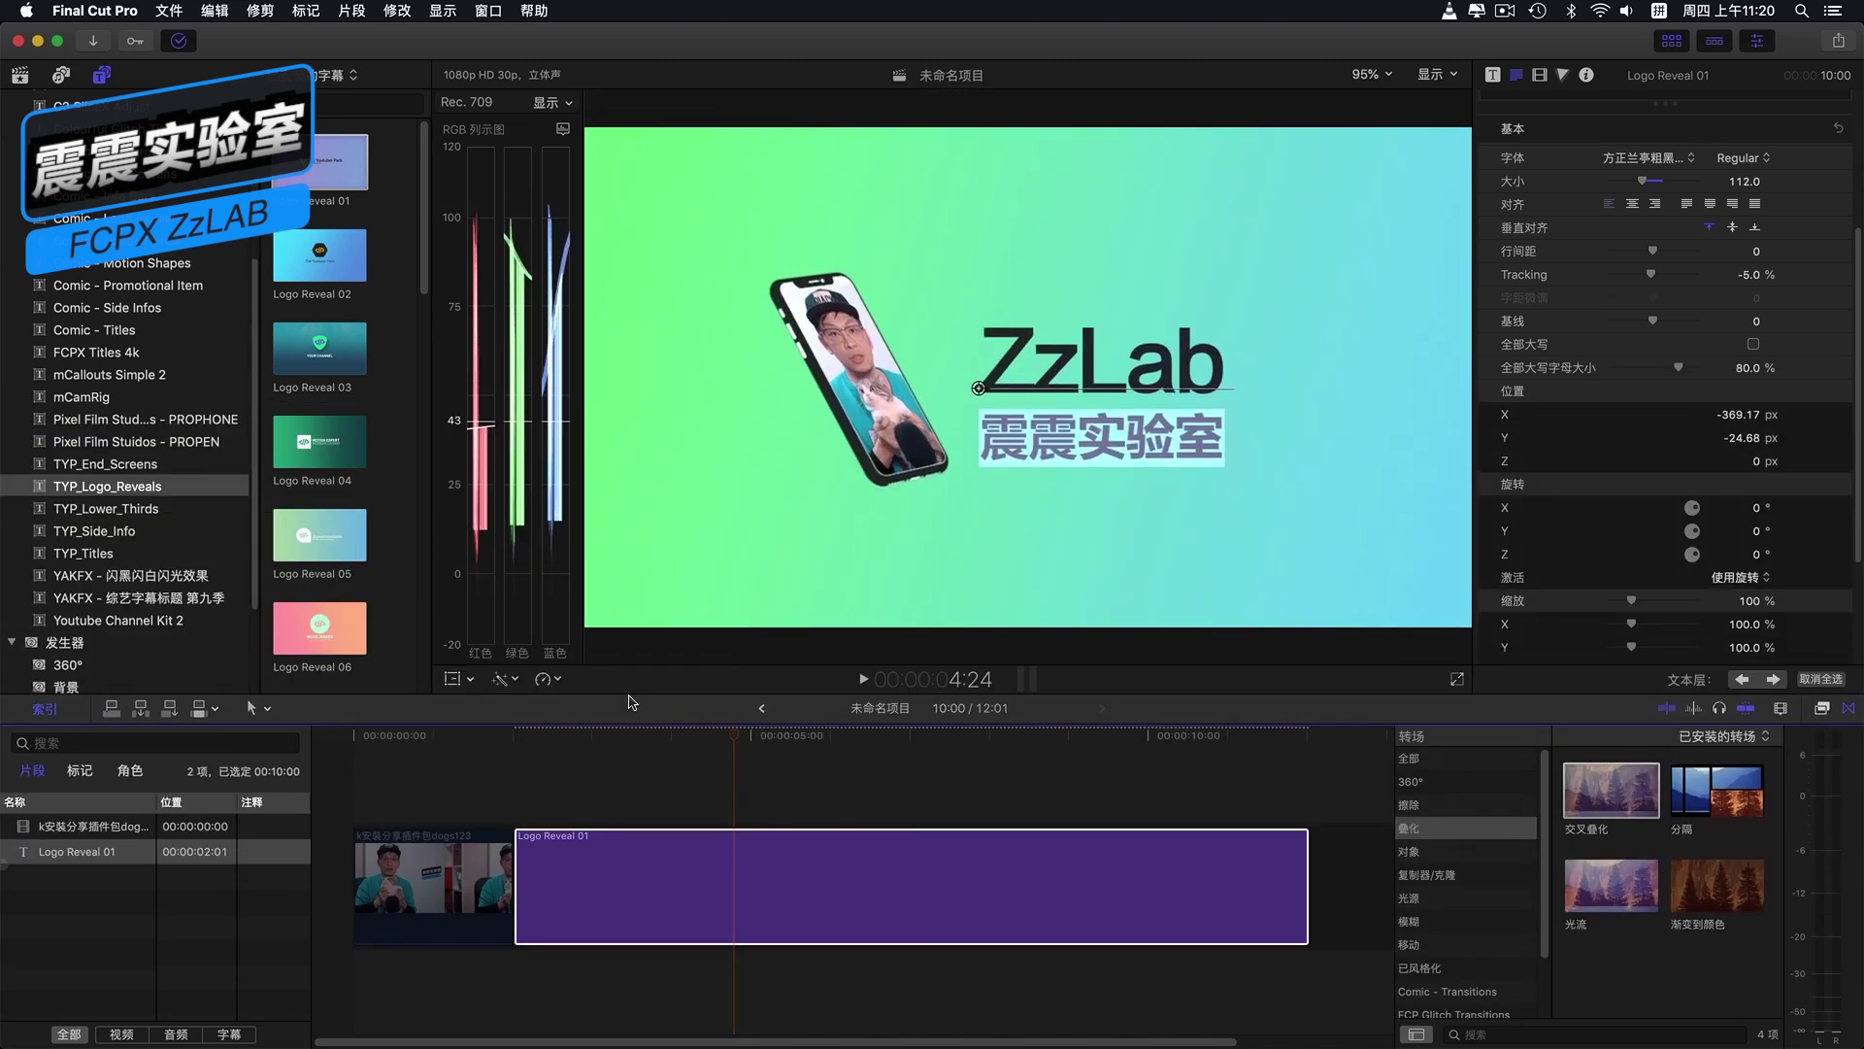
pyautogui.click(513, 766)
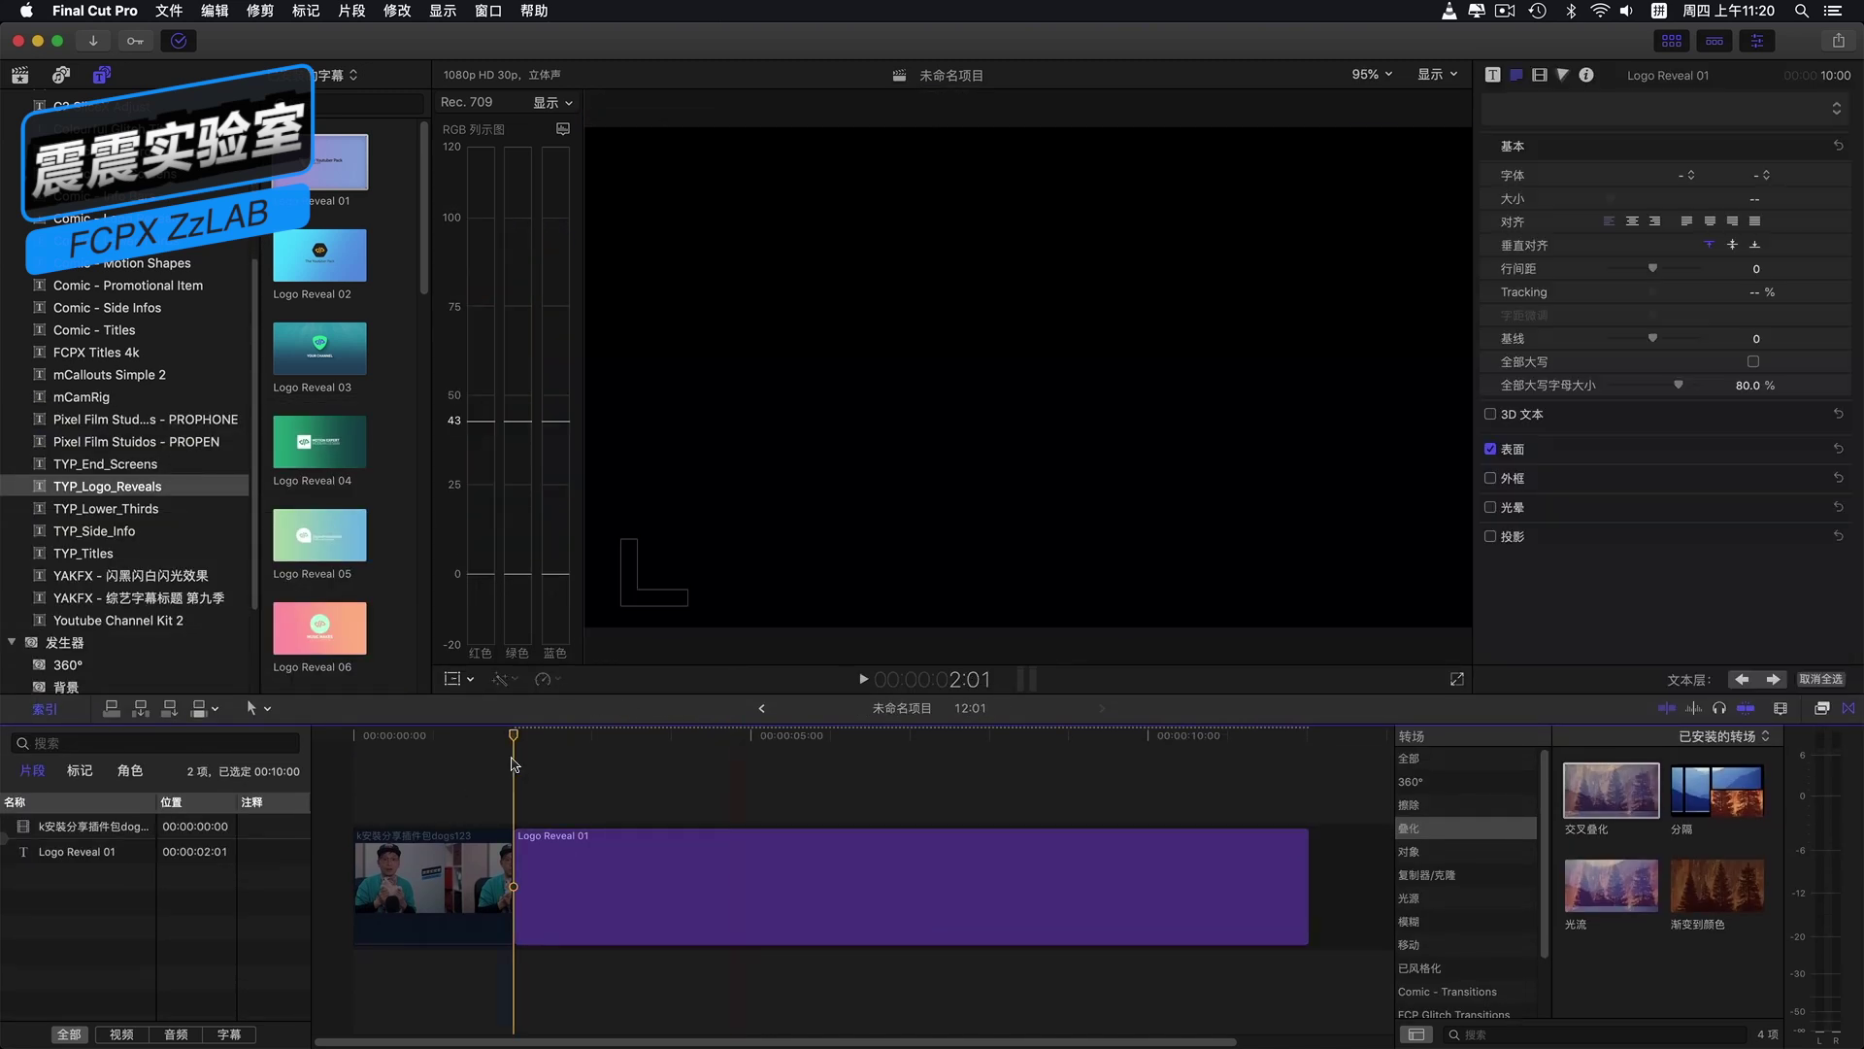
pyautogui.press('space')
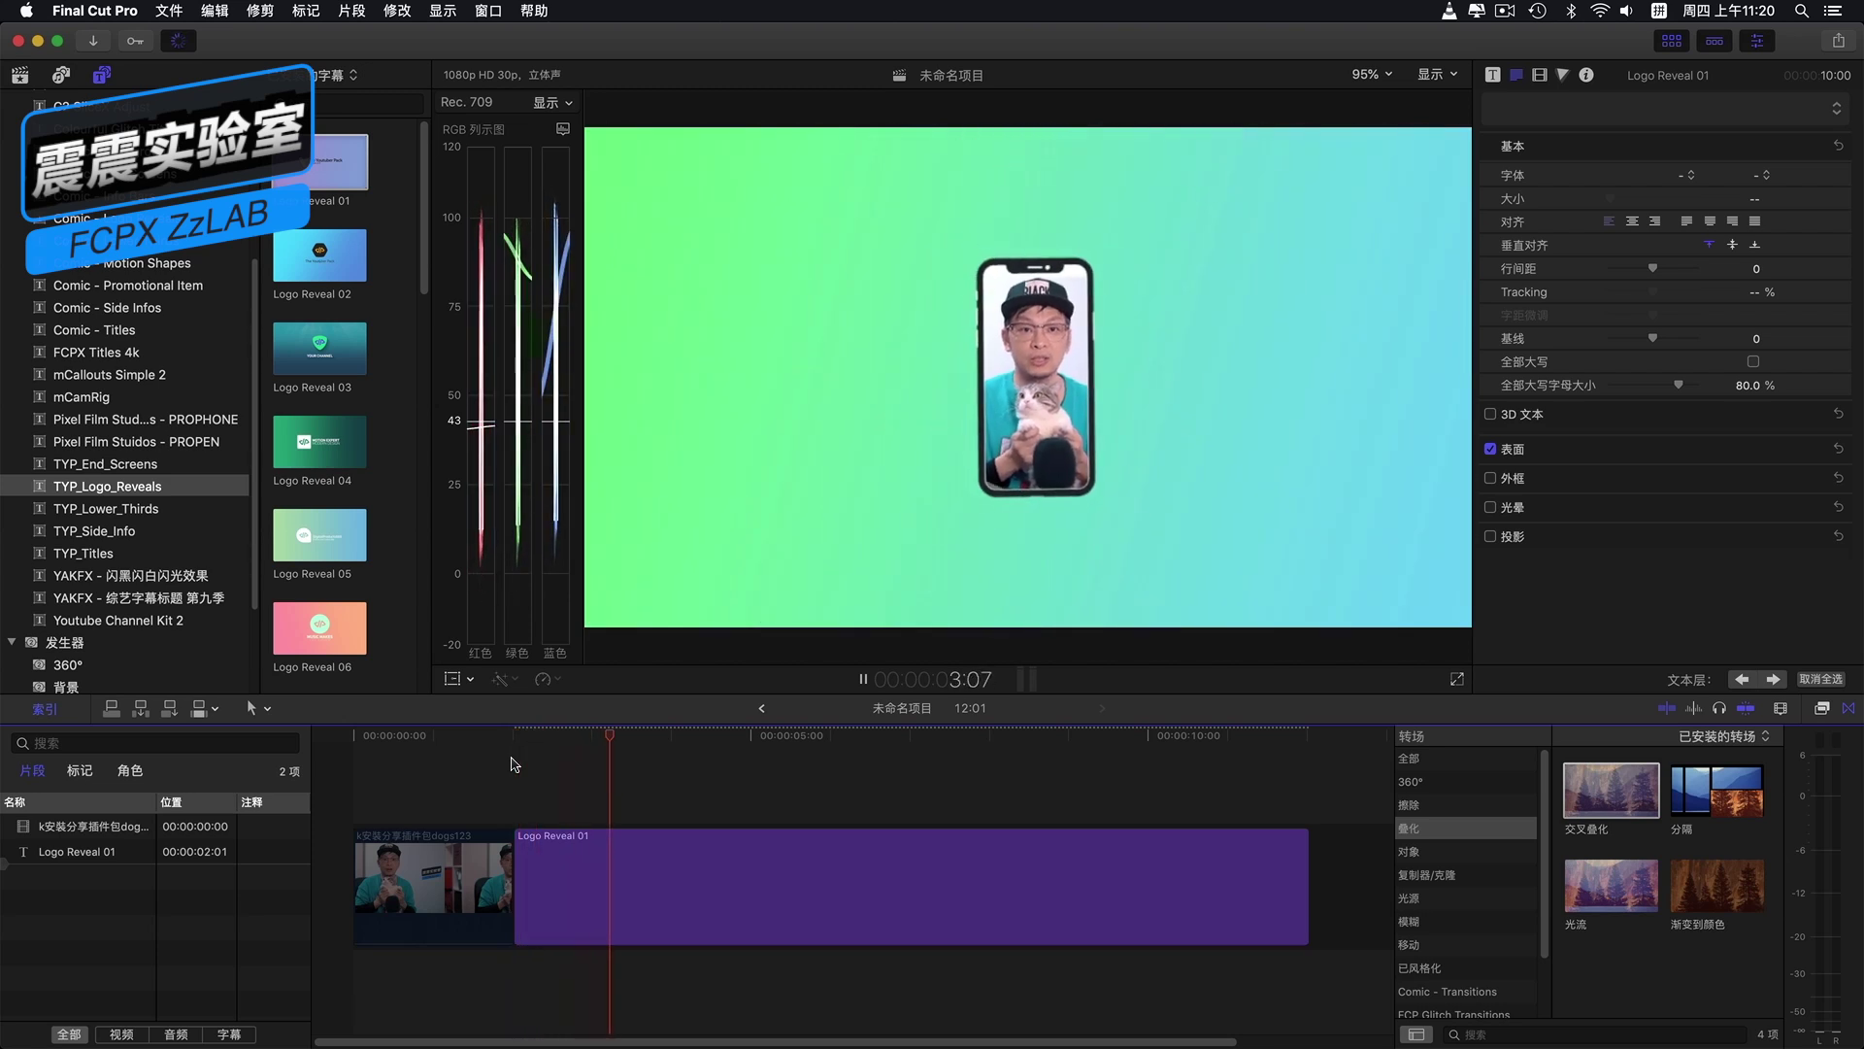
pyautogui.press('space')
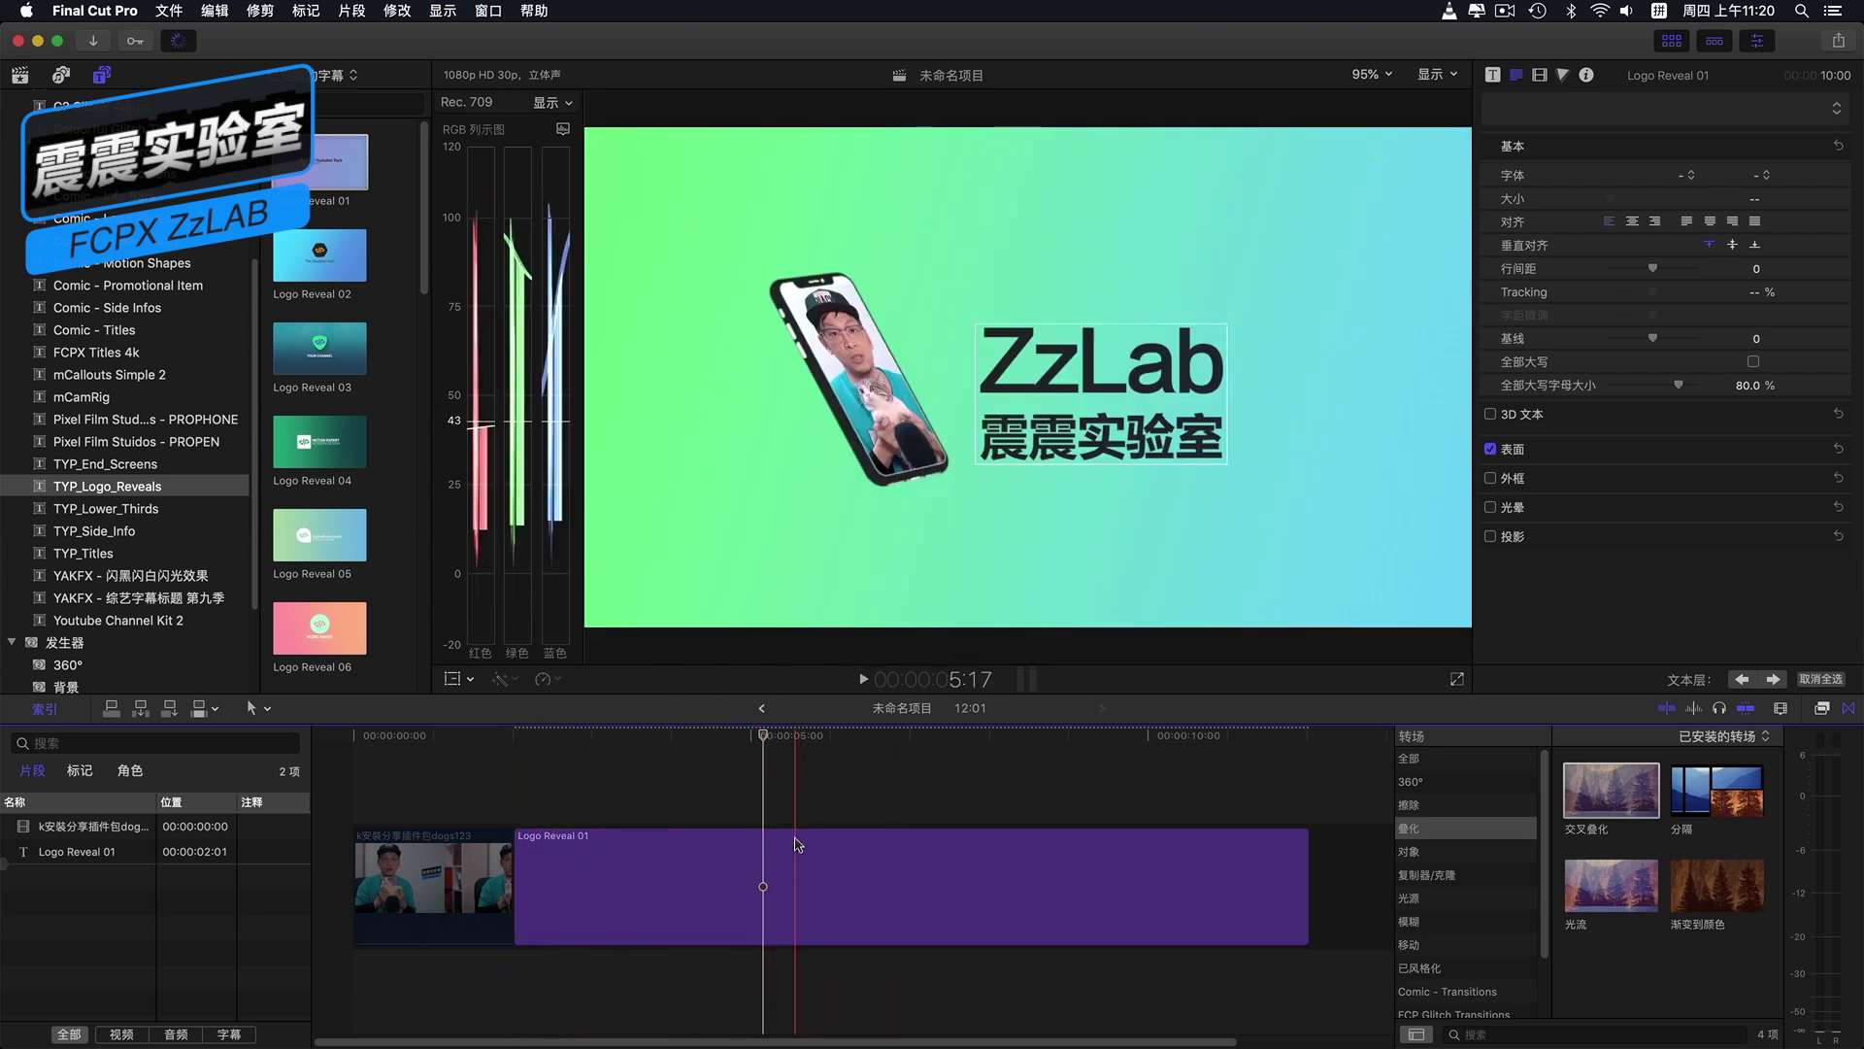
# Step: Select the Logo Reveal 01 clip at 5:04 and show its Video inspector transform settings
pyautogui.click(798, 883)
pyautogui.click(761, 736)
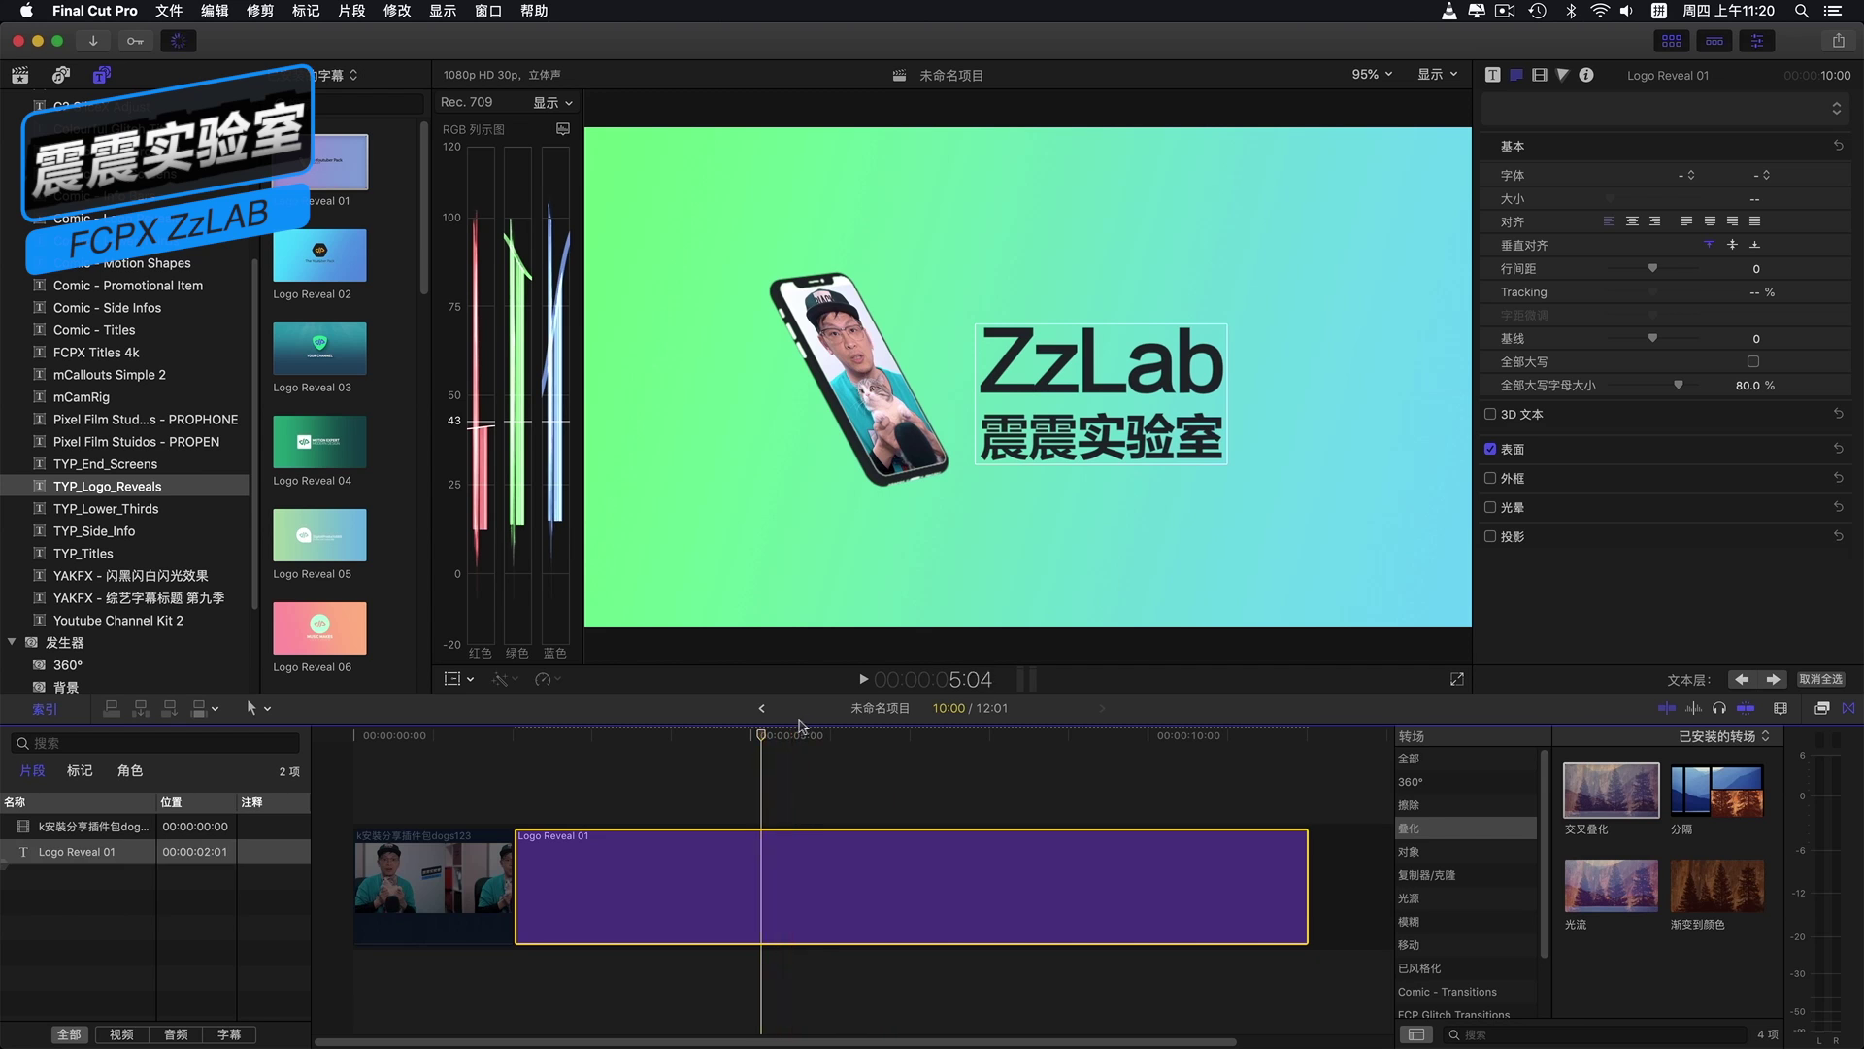
pyautogui.click(1540, 76)
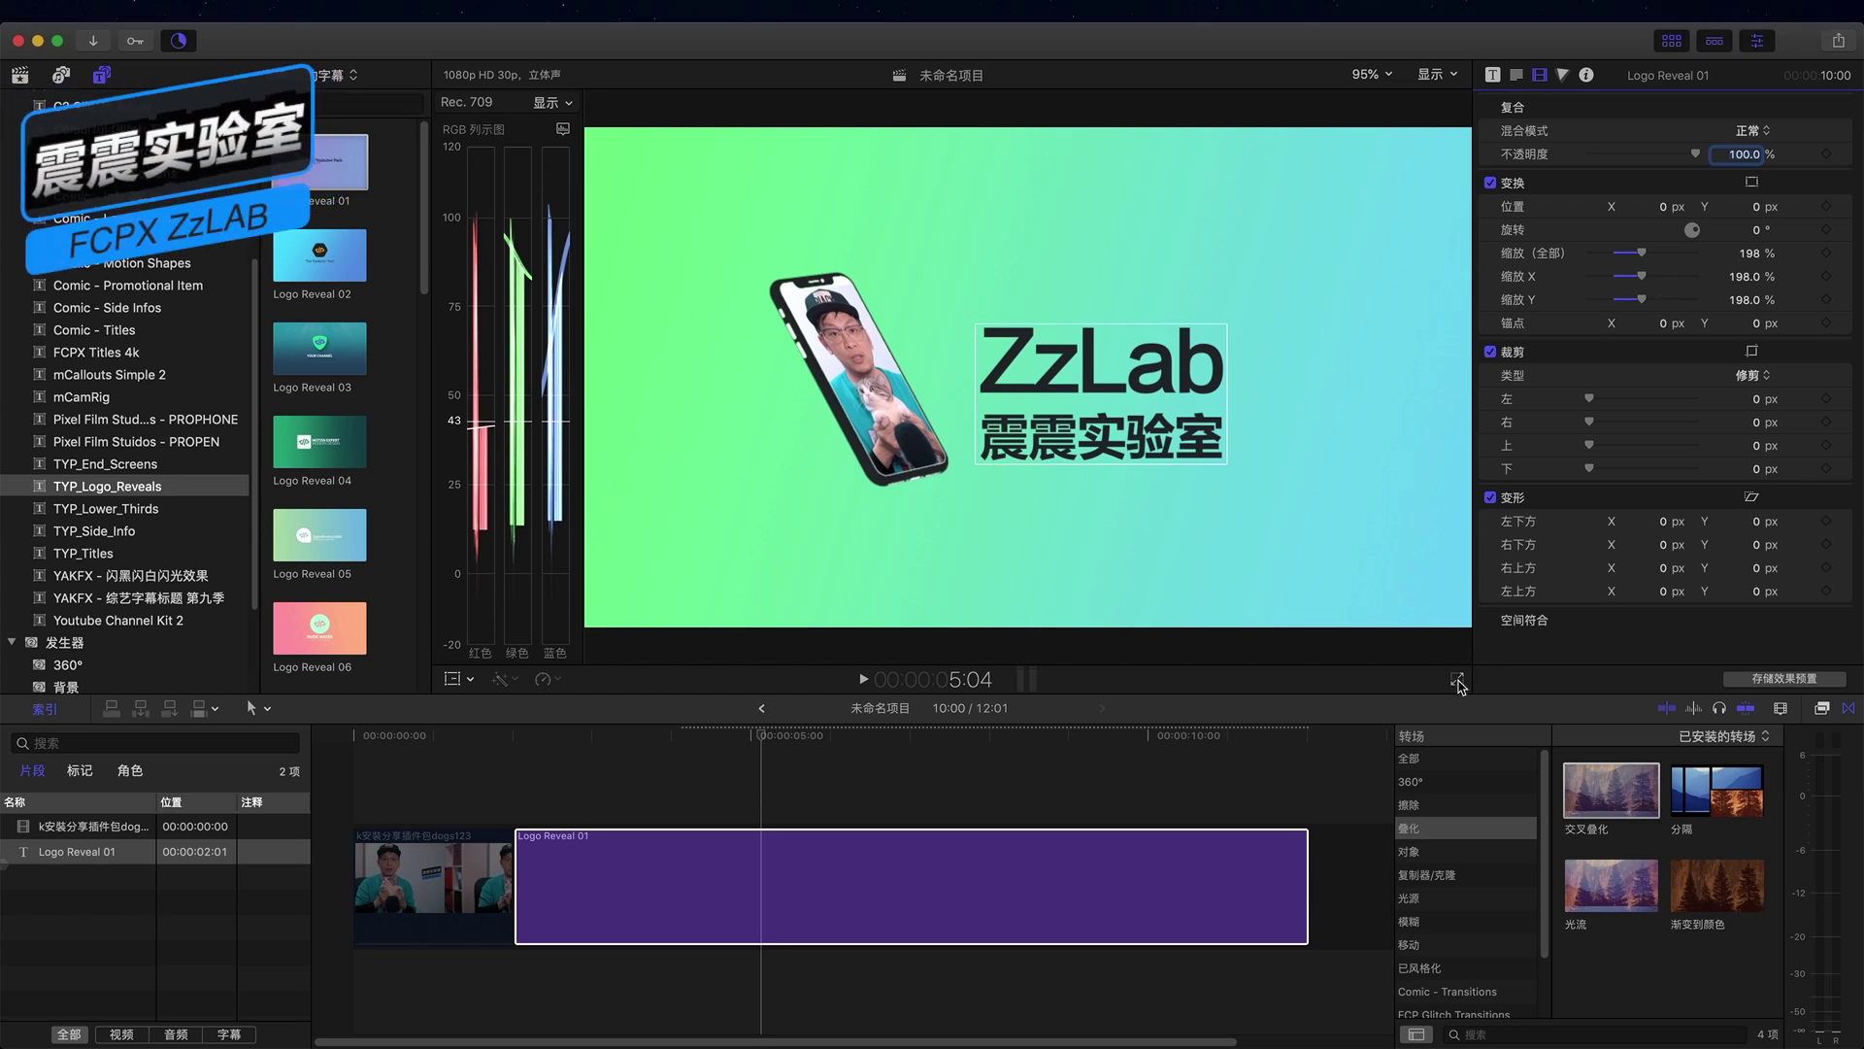
pyautogui.click(1455, 676)
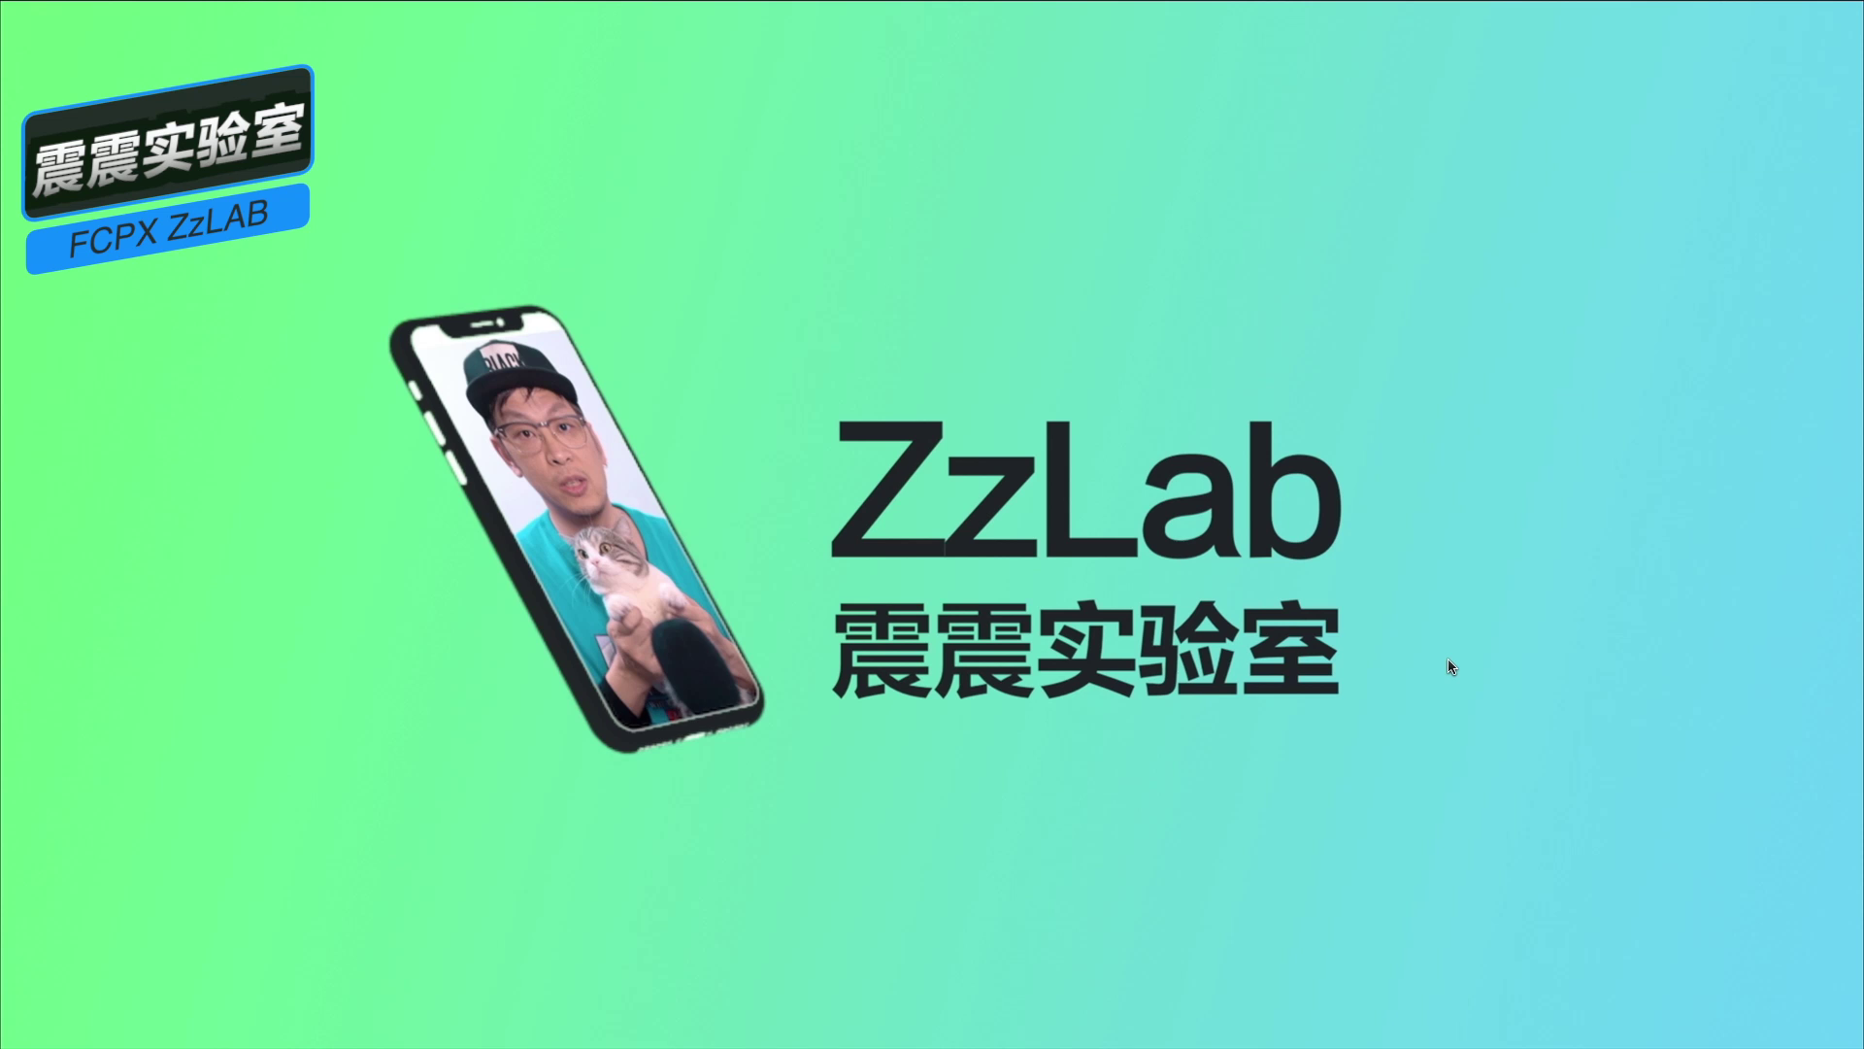
pyautogui.moveTo(1341, 642)
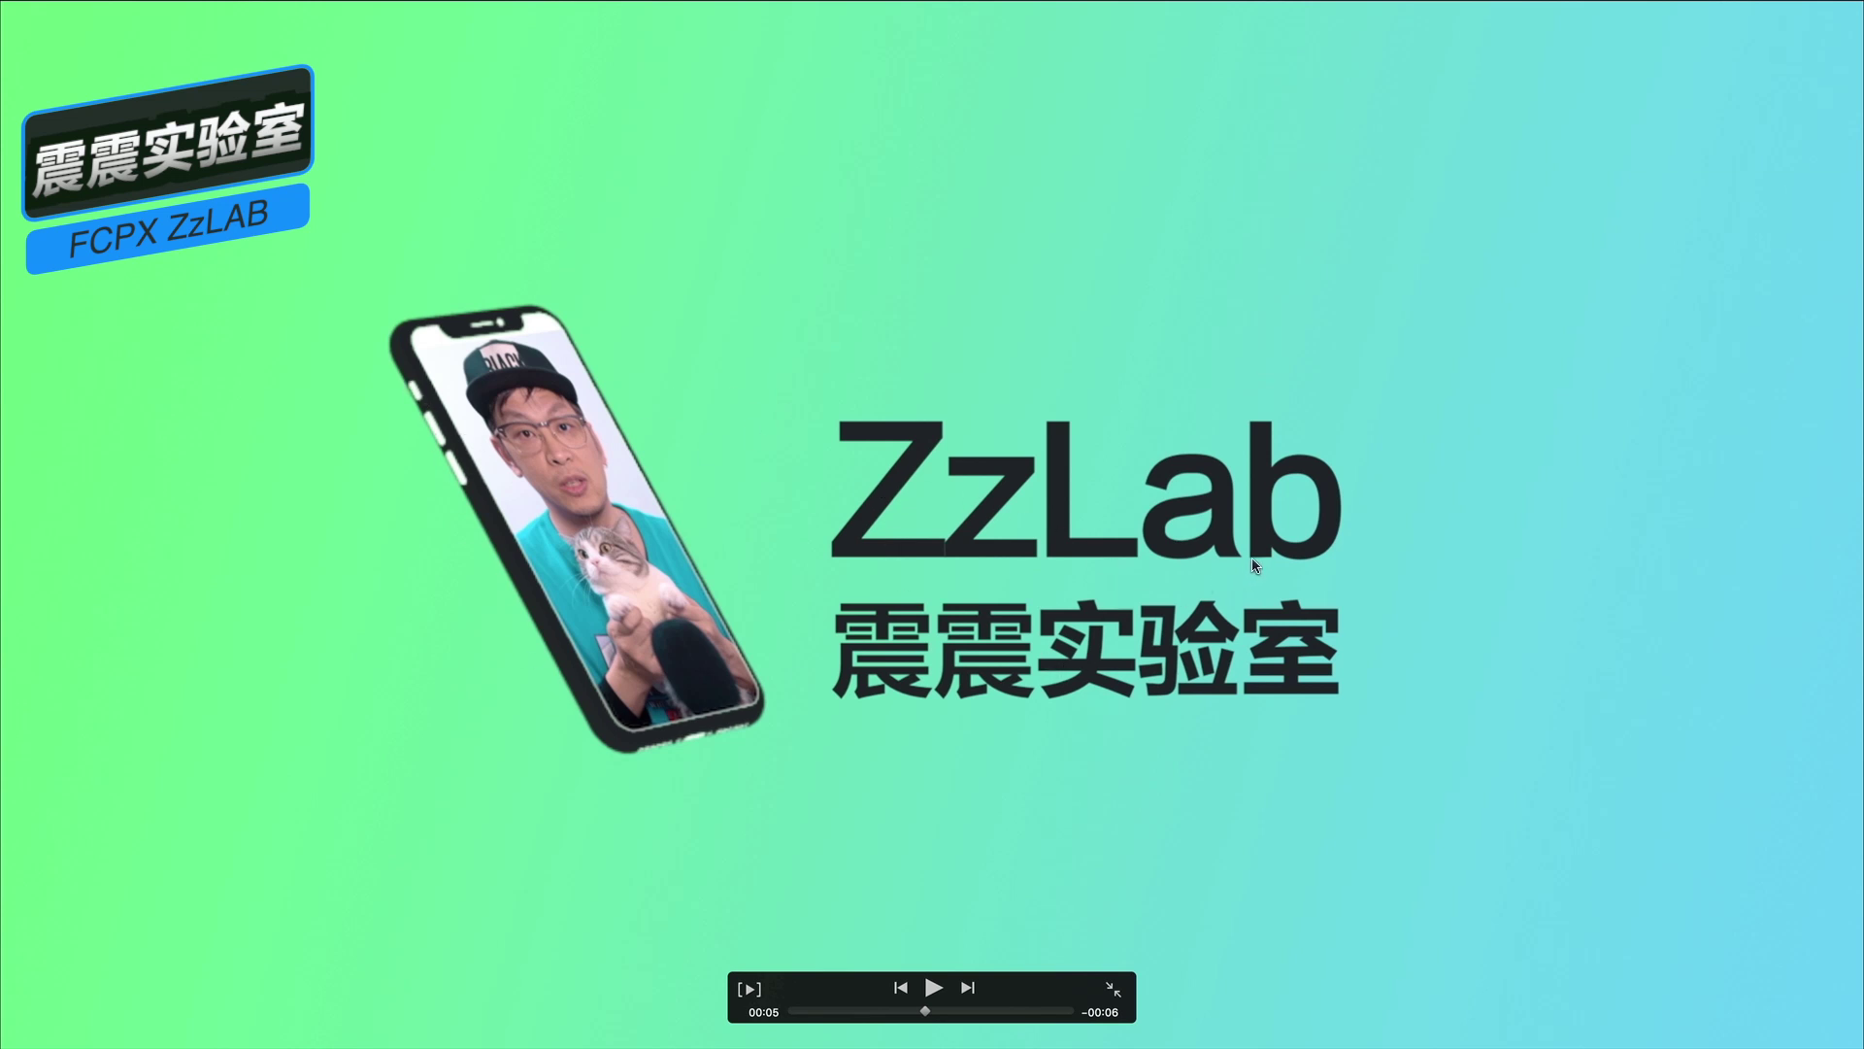
pyautogui.press('Escape')
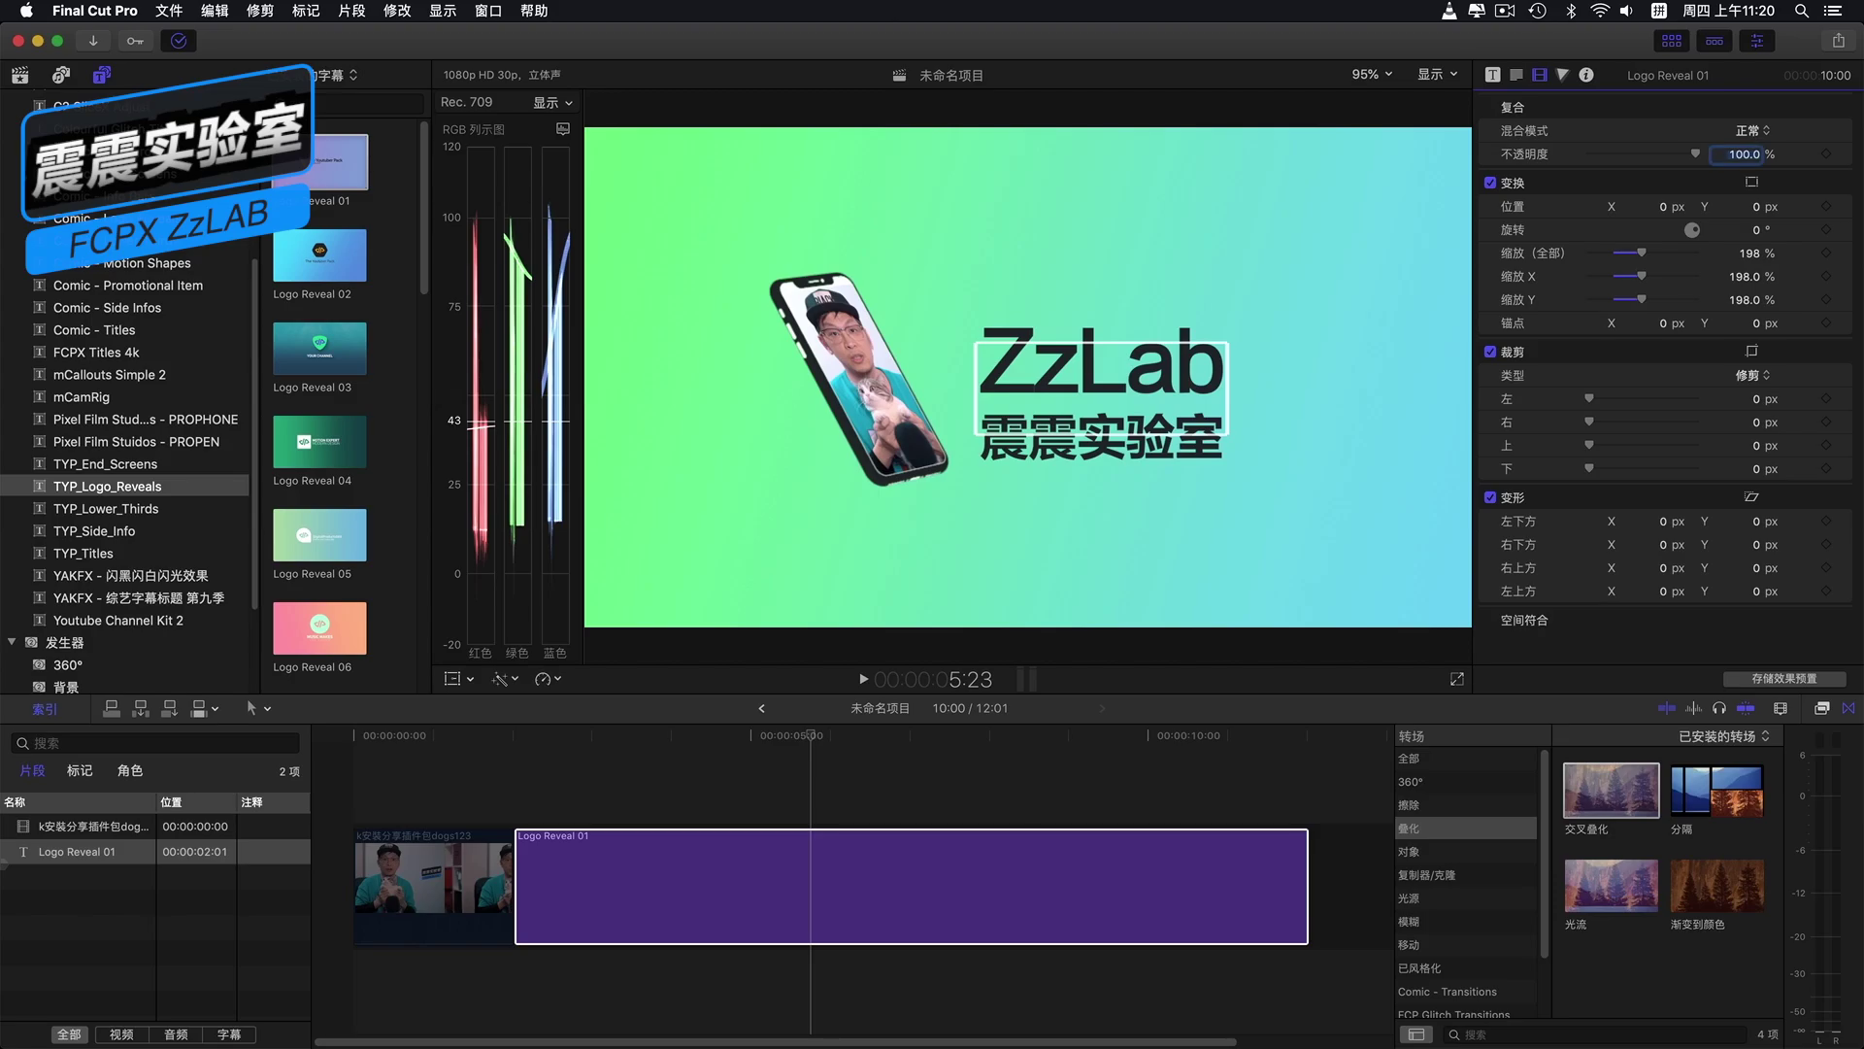